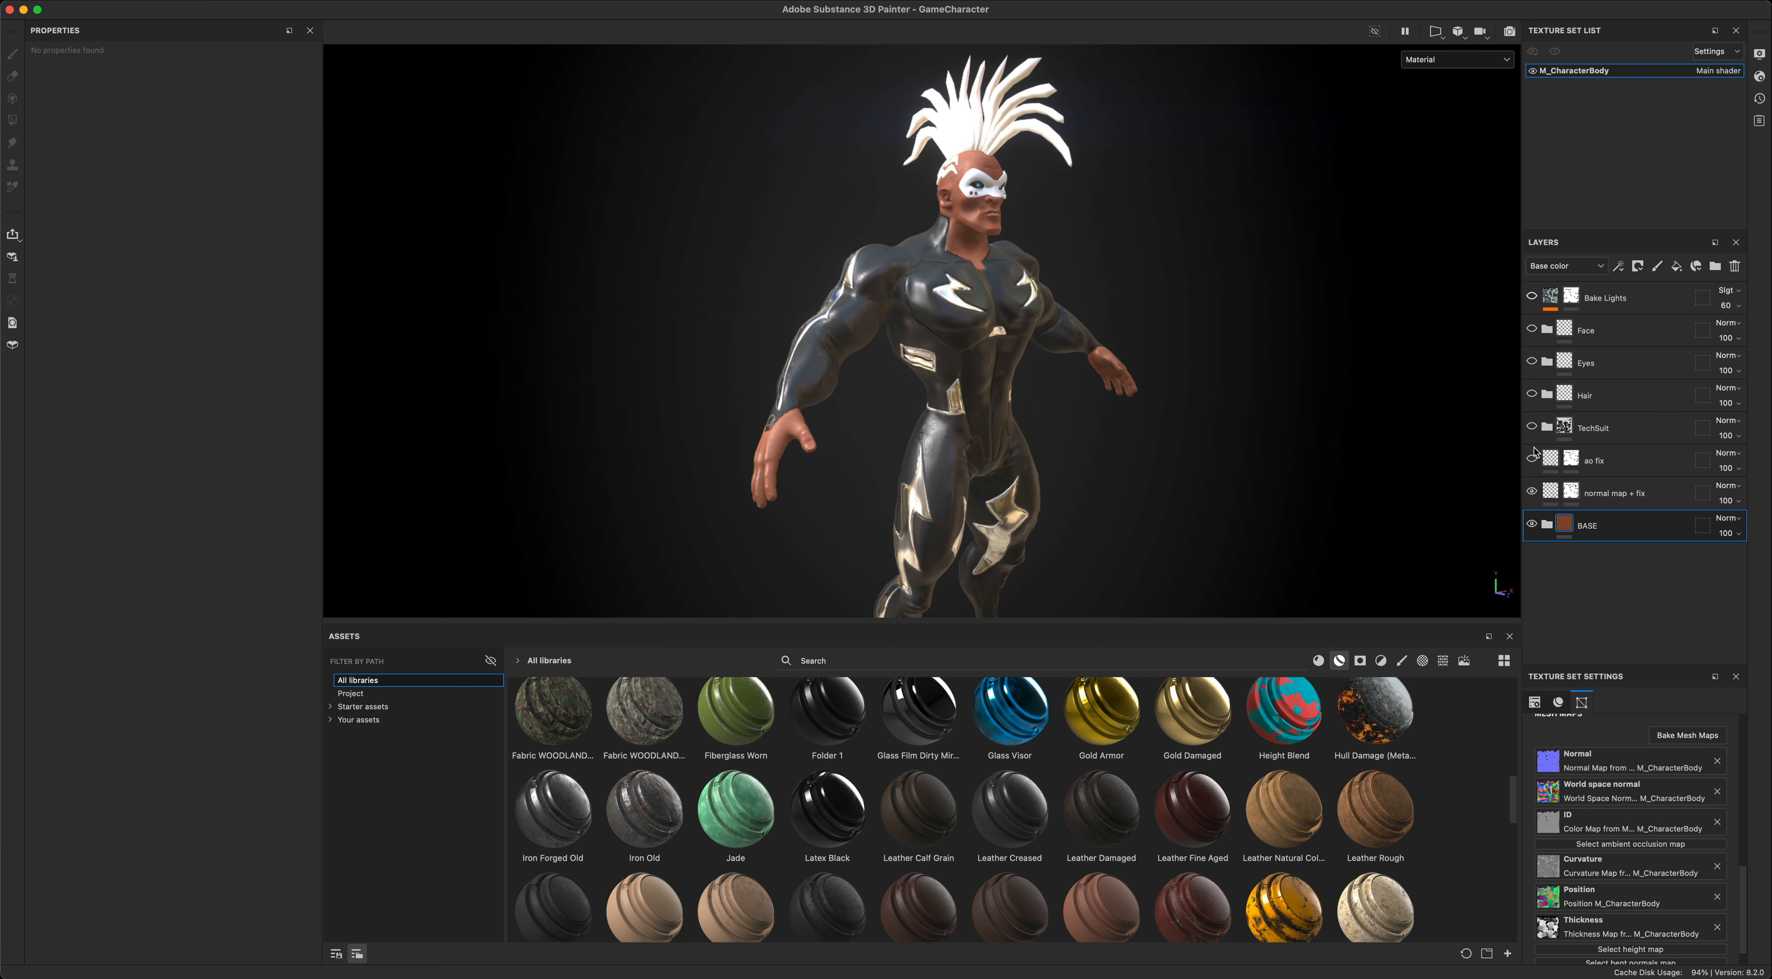
- Show the ao fix layer and hide the BASE folder
click(1534, 461)
click(1533, 525)
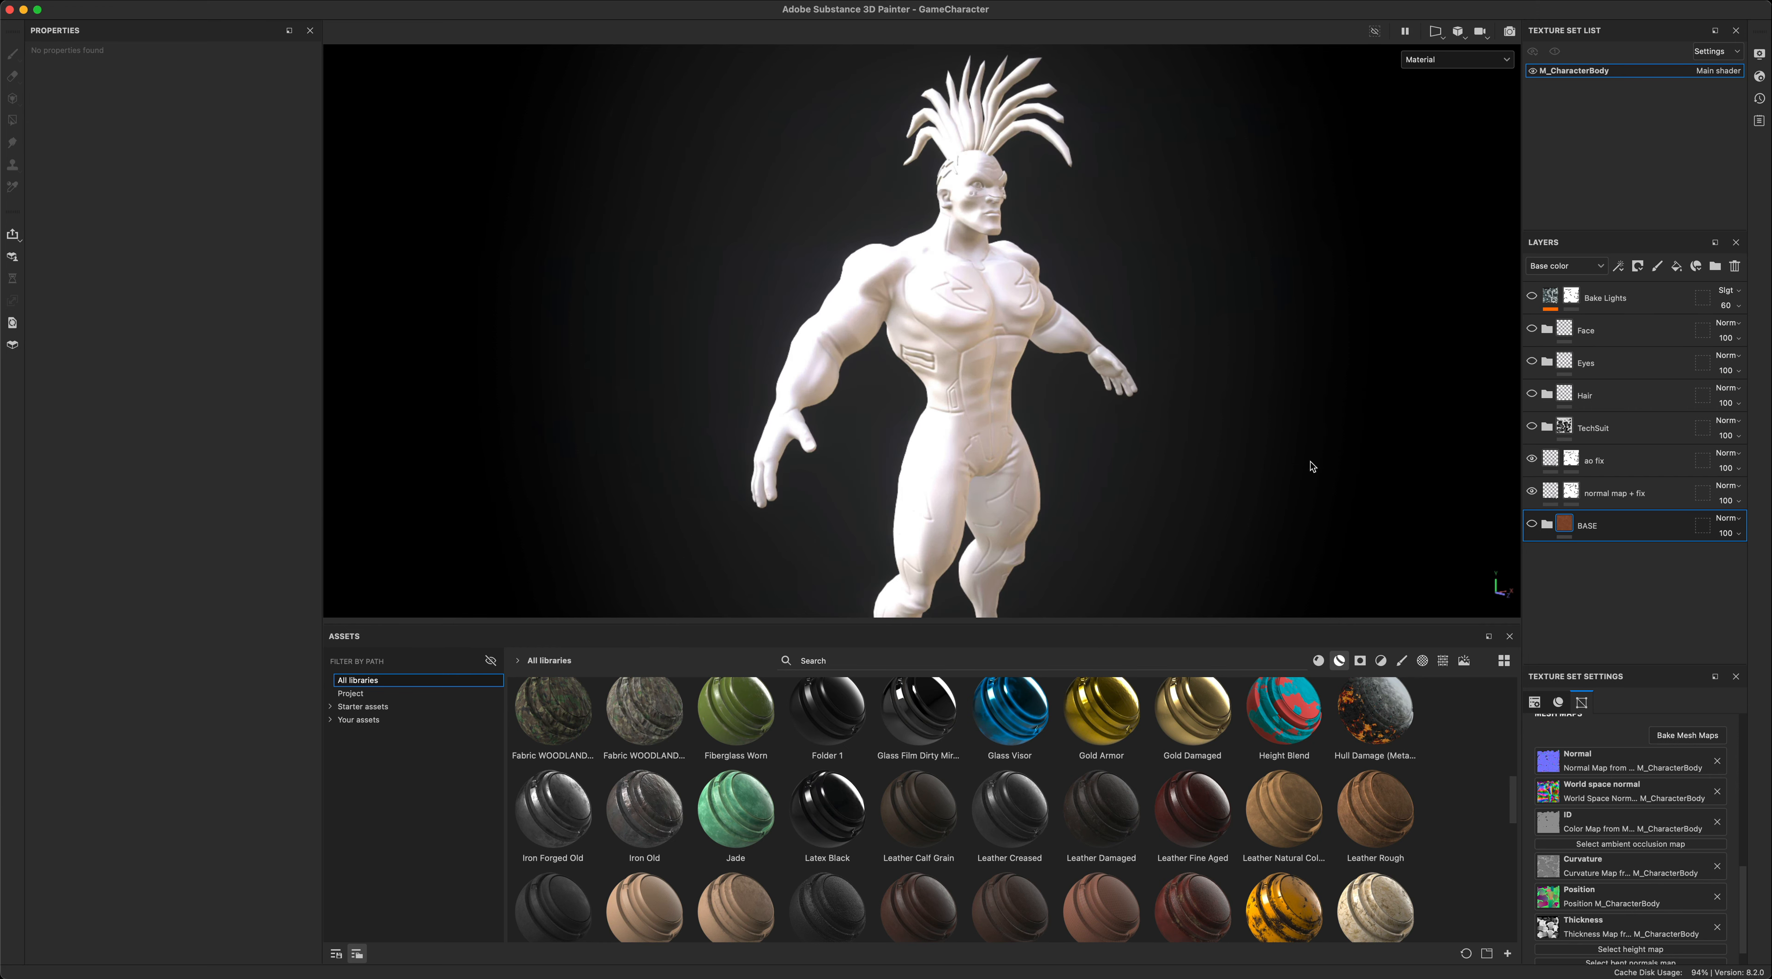
alt+drag(1311, 462, 1298, 456)
alt+drag(1202, 298, 1216, 304)
- Inspect the properties of the ao fix and normal map + fix layers
click(1641, 462)
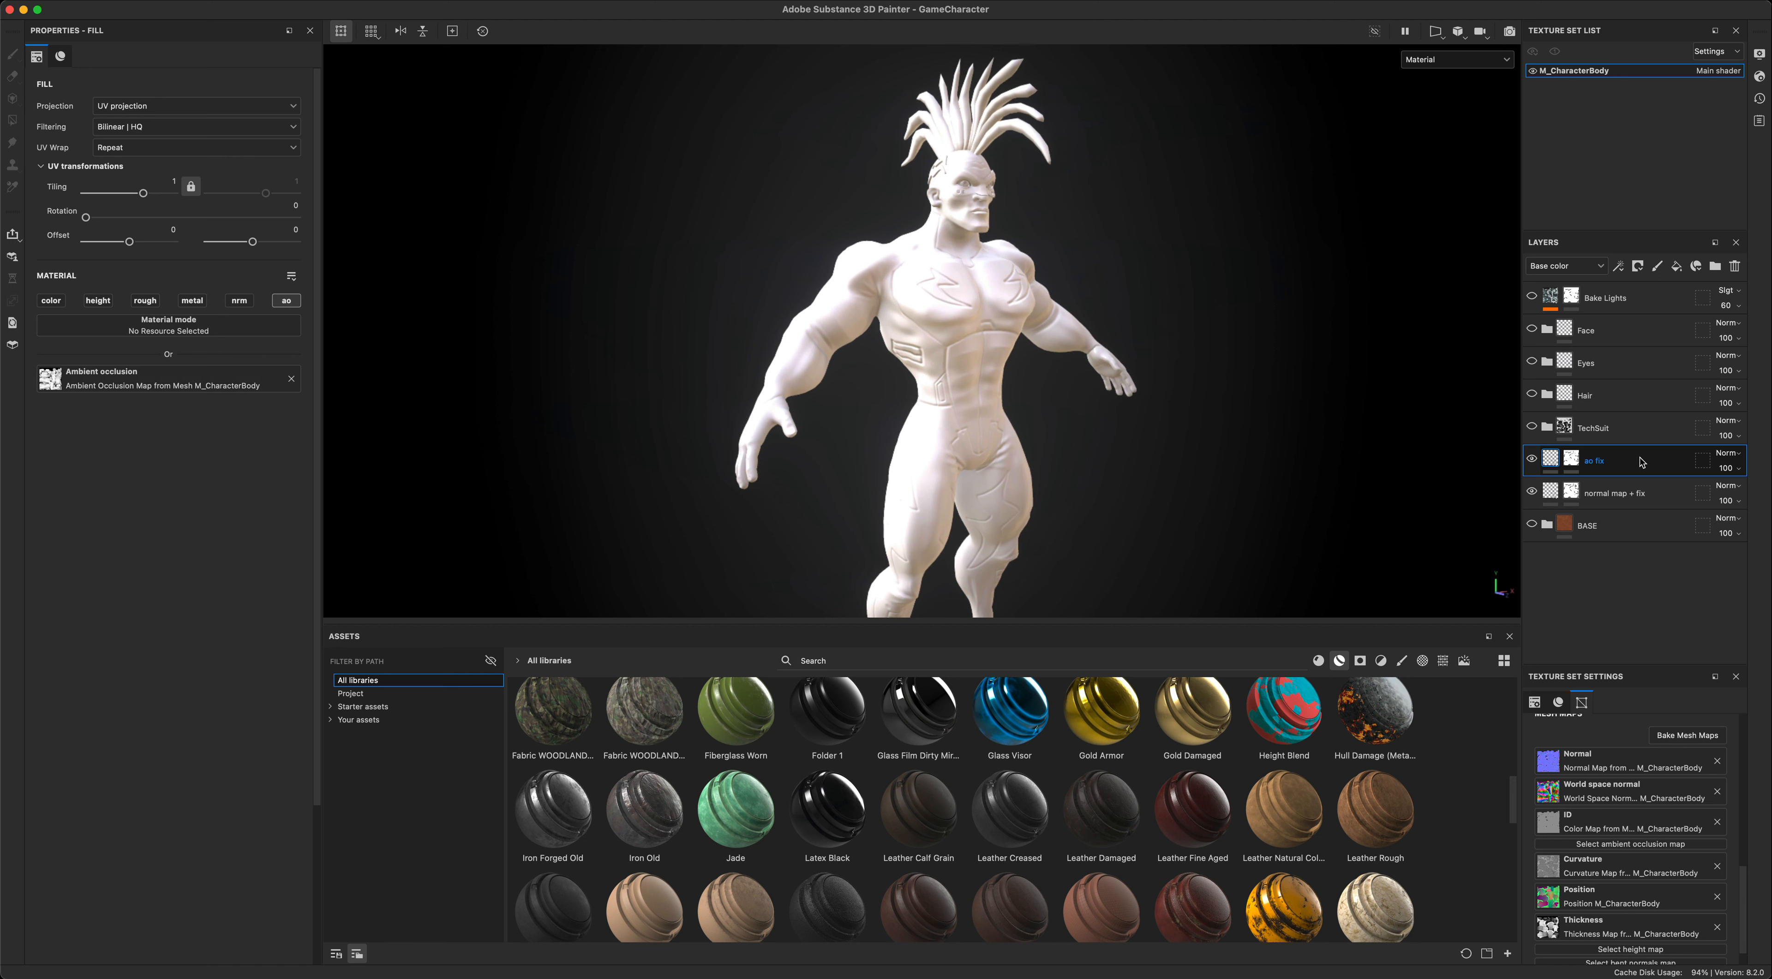
click(1617, 494)
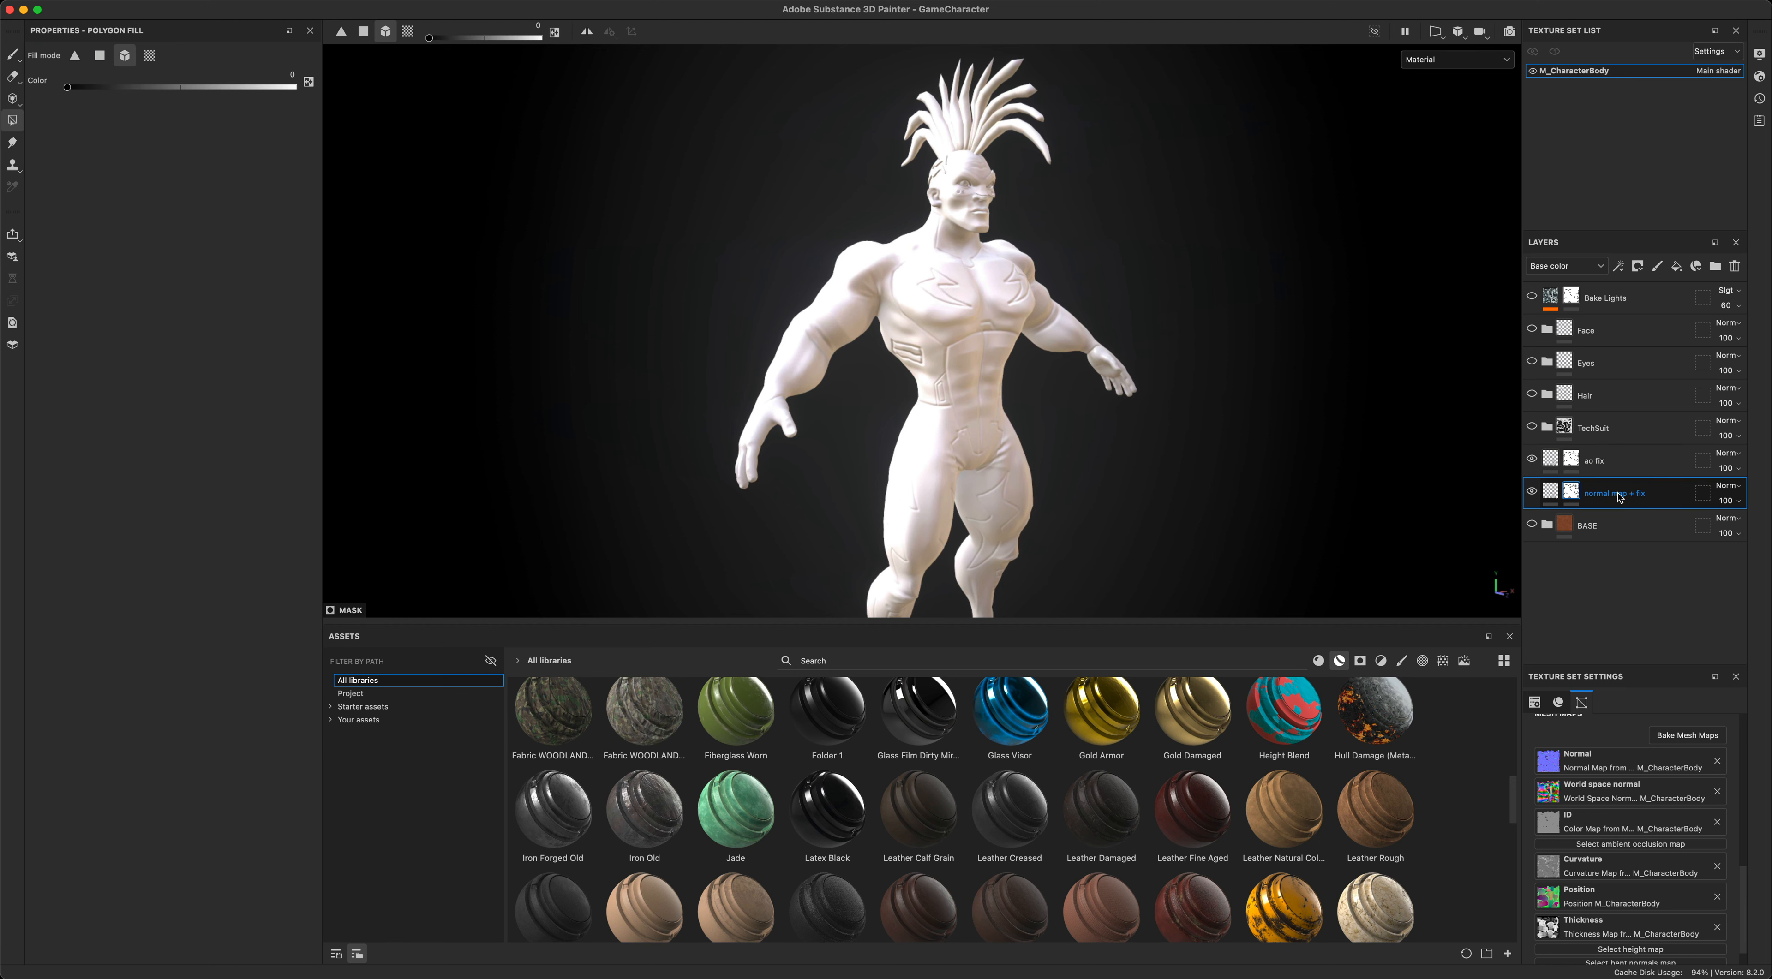
alt+drag(1345, 501, 1291, 505)
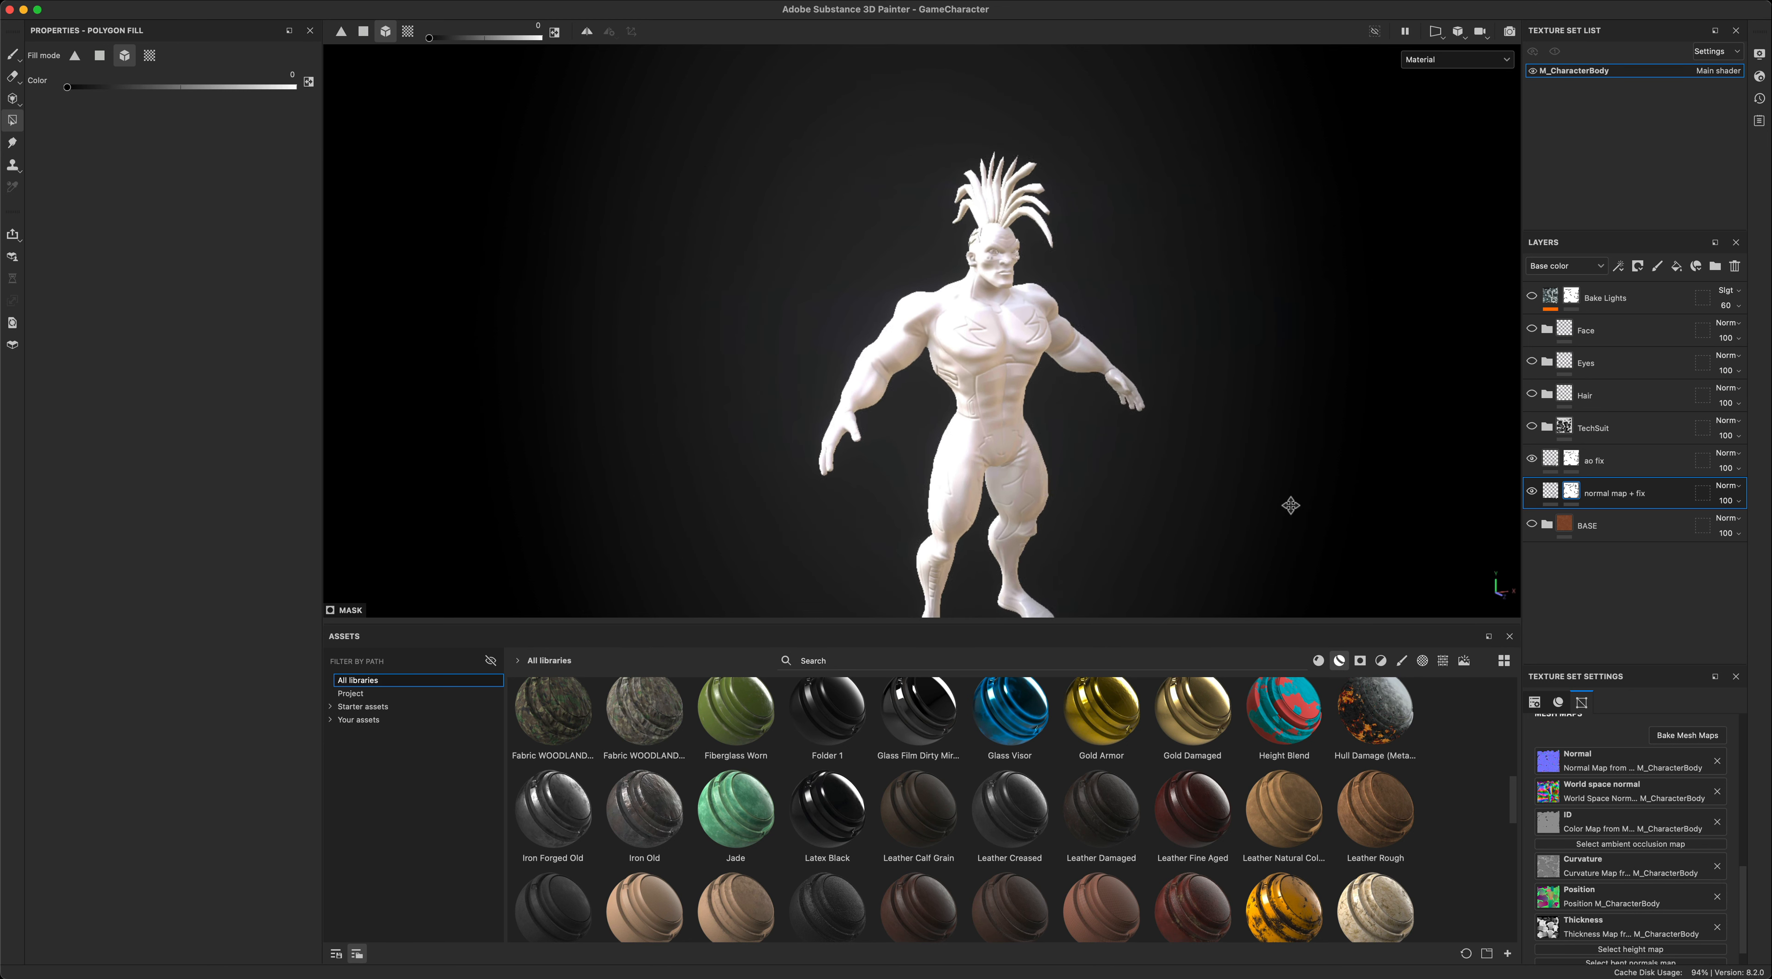
scroll(1292, 504, up, 4)
alt+middle_drag(1285, 461, 1326, 464)
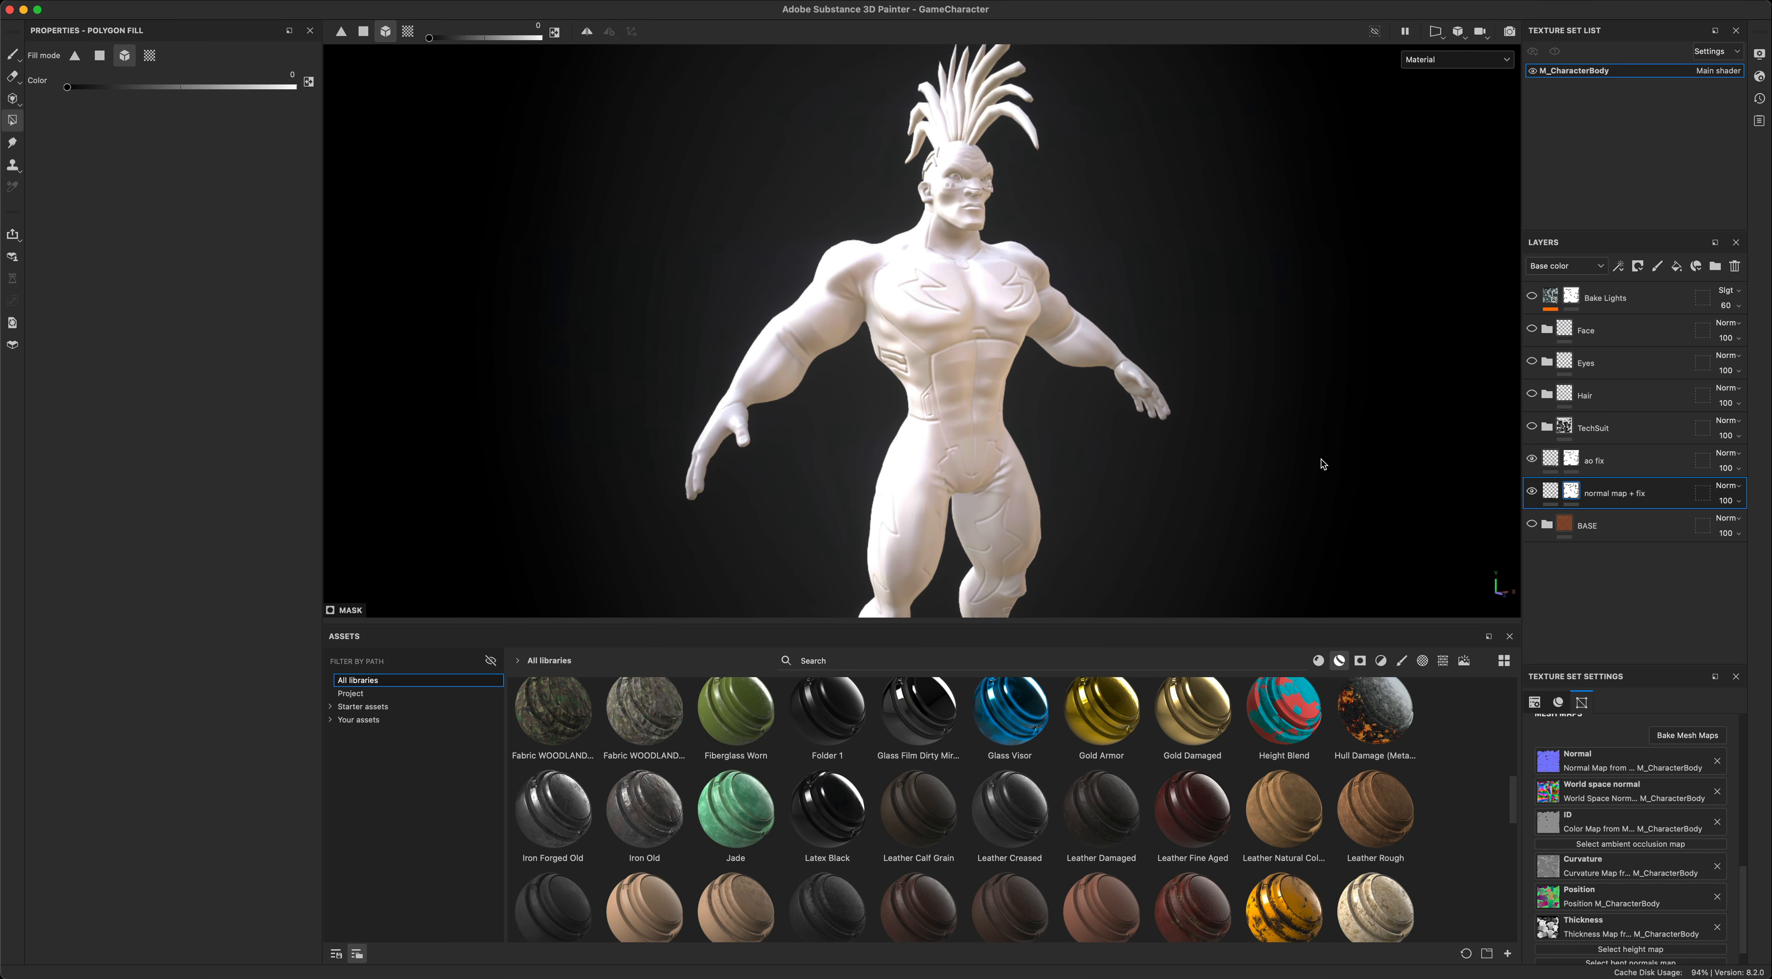
click(1610, 464)
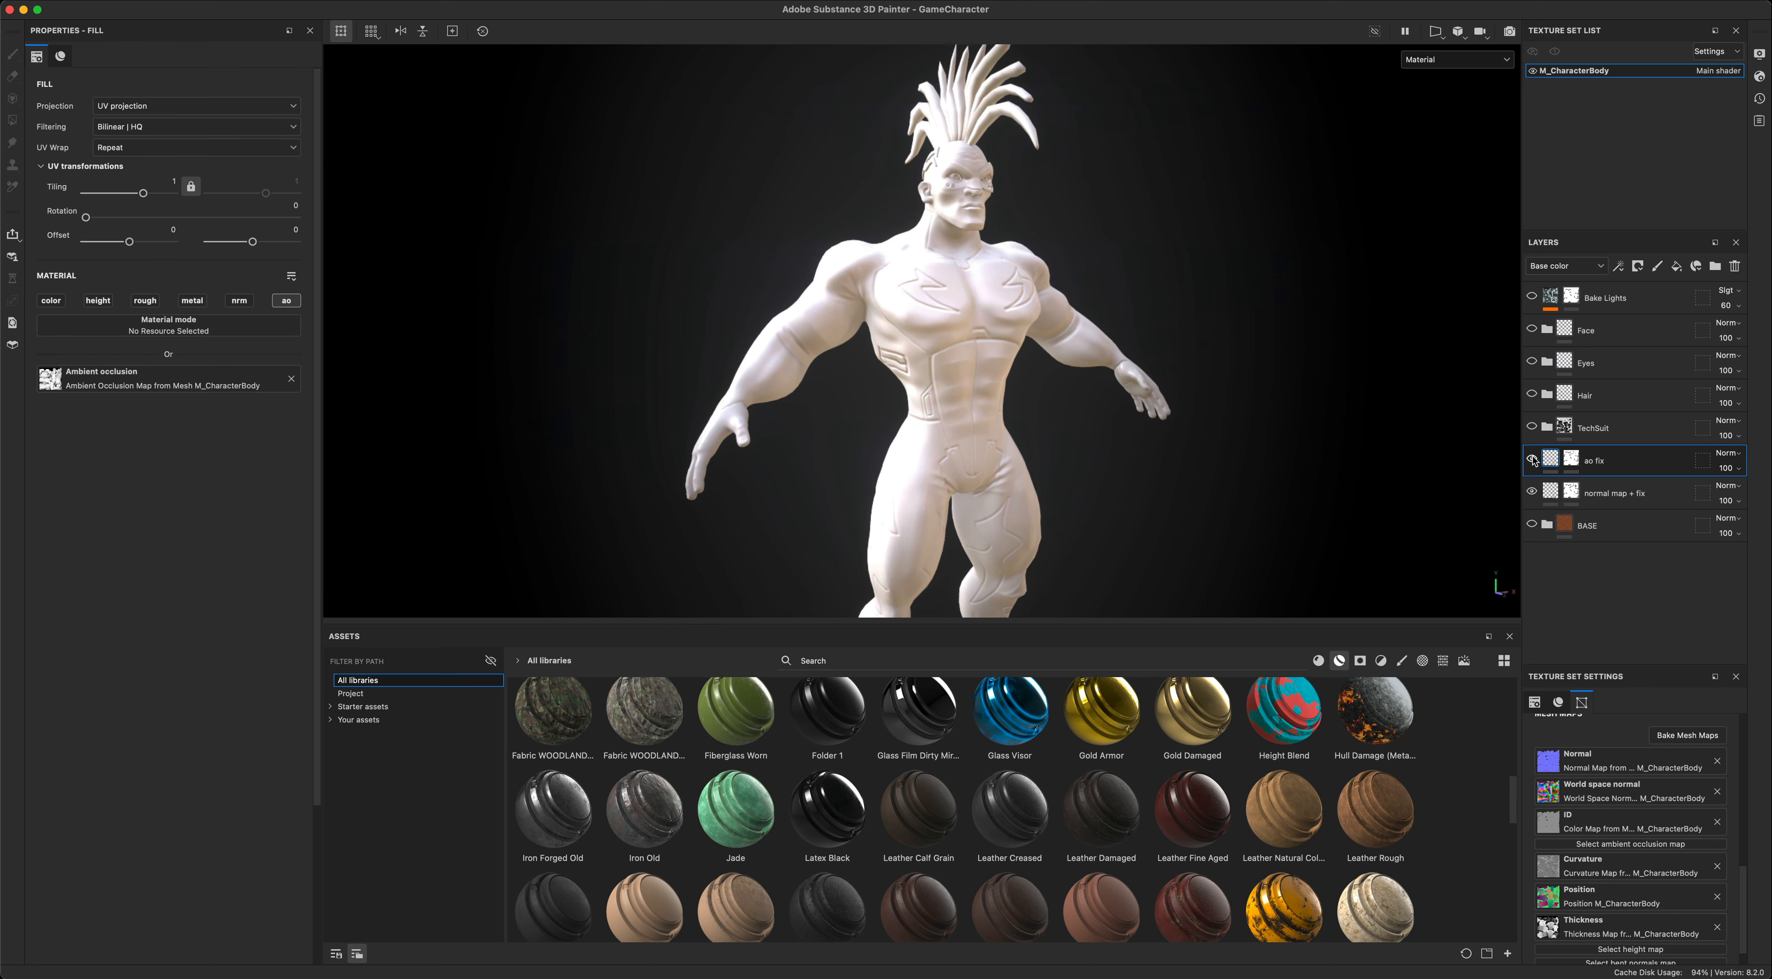
- Toggle the ao fix layer's visibility to compare the character's shading with and without it
click(1532, 460)
click(1532, 460)
click(1532, 461)
click(1532, 459)
alt+drag(1243, 251, 1248, 273)
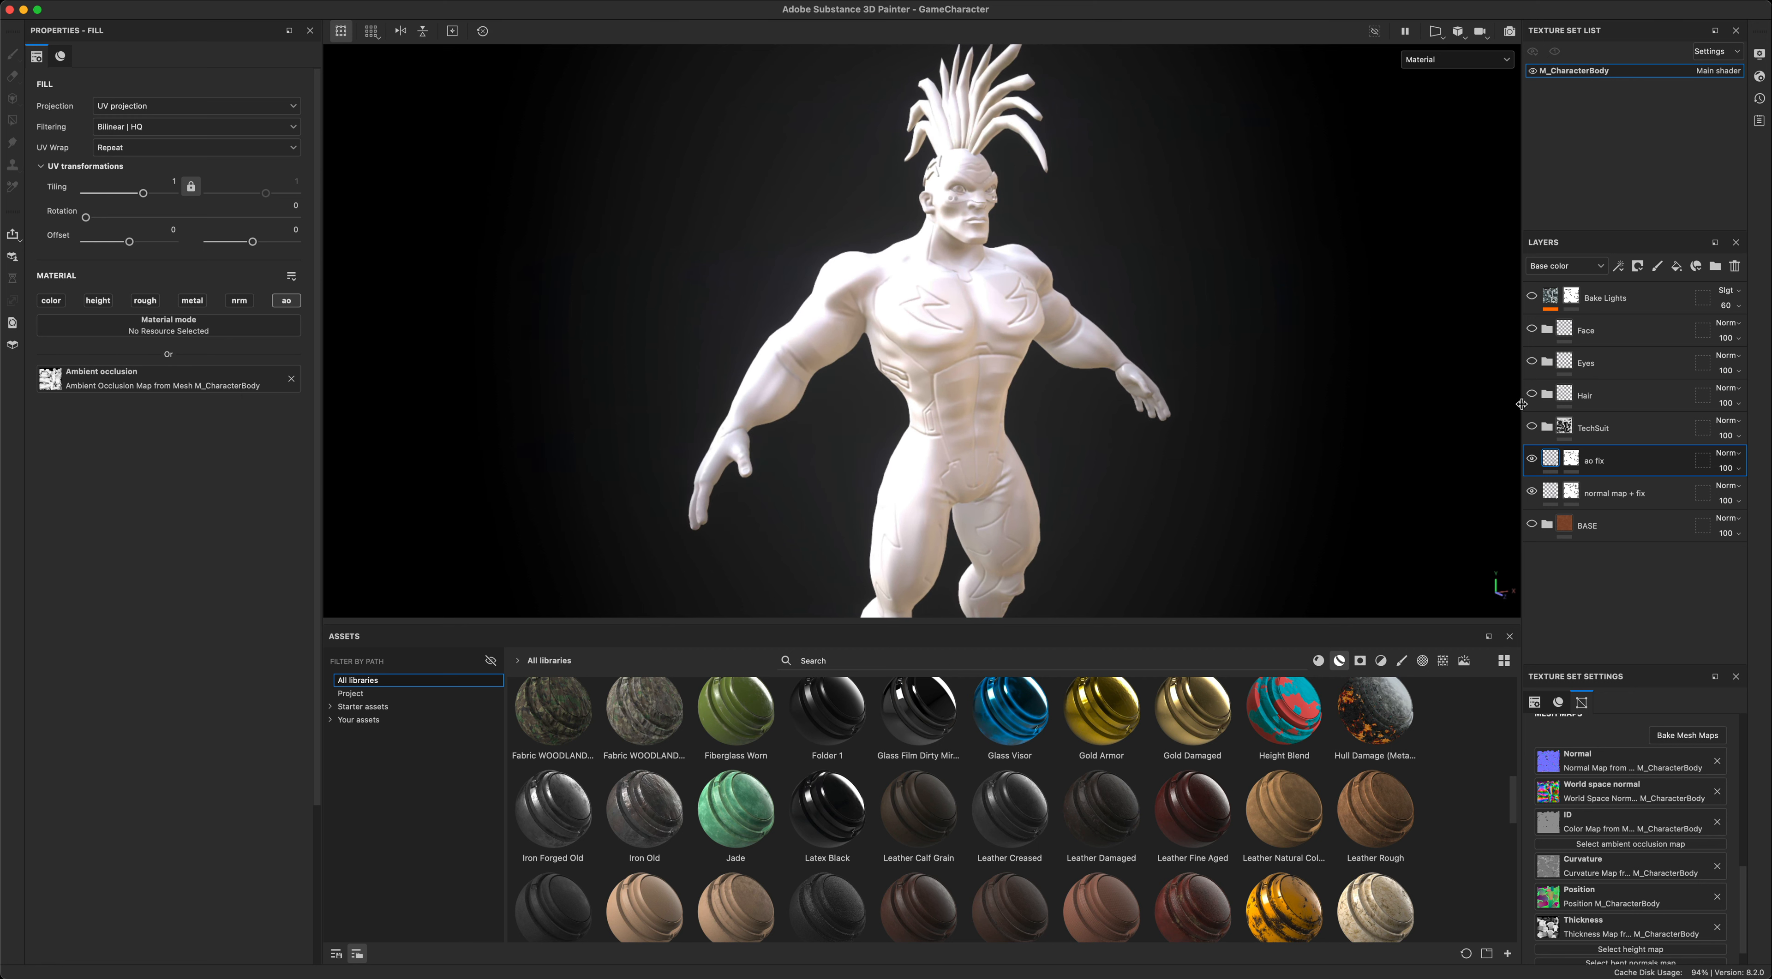
click(1532, 460)
click(1533, 460)
click(1532, 460)
click(1532, 460)
alt+drag(1132, 248, 1052, 213)
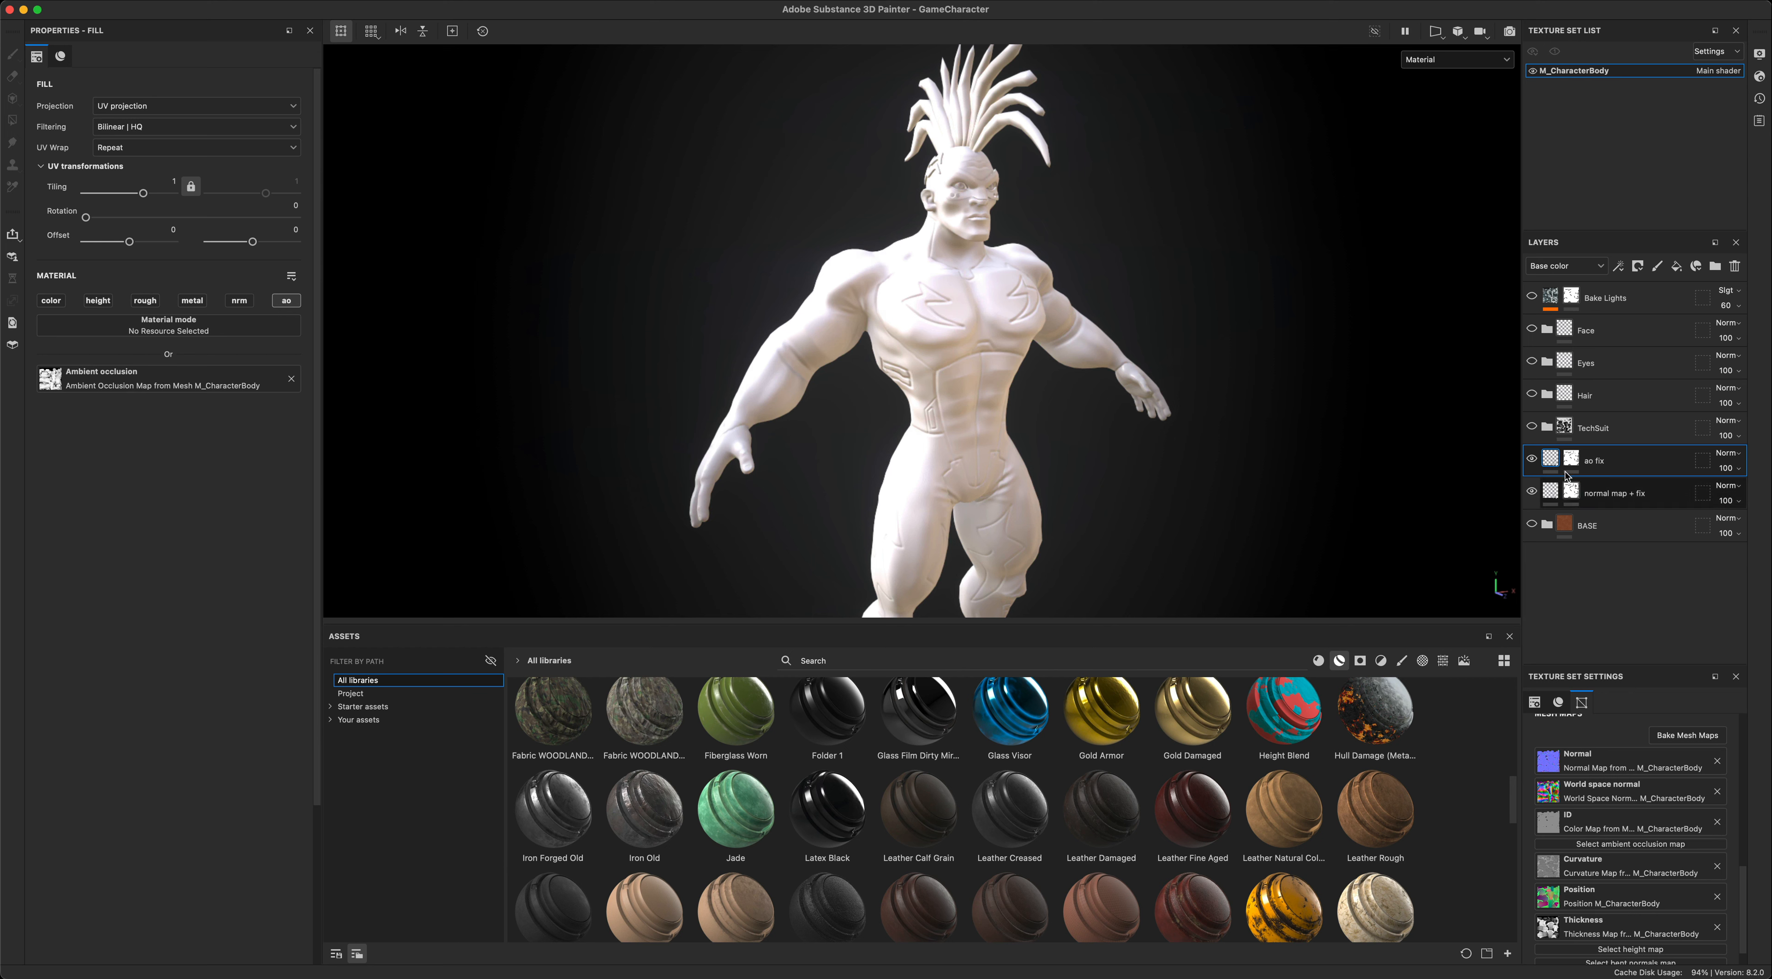
double_click(1597, 461)
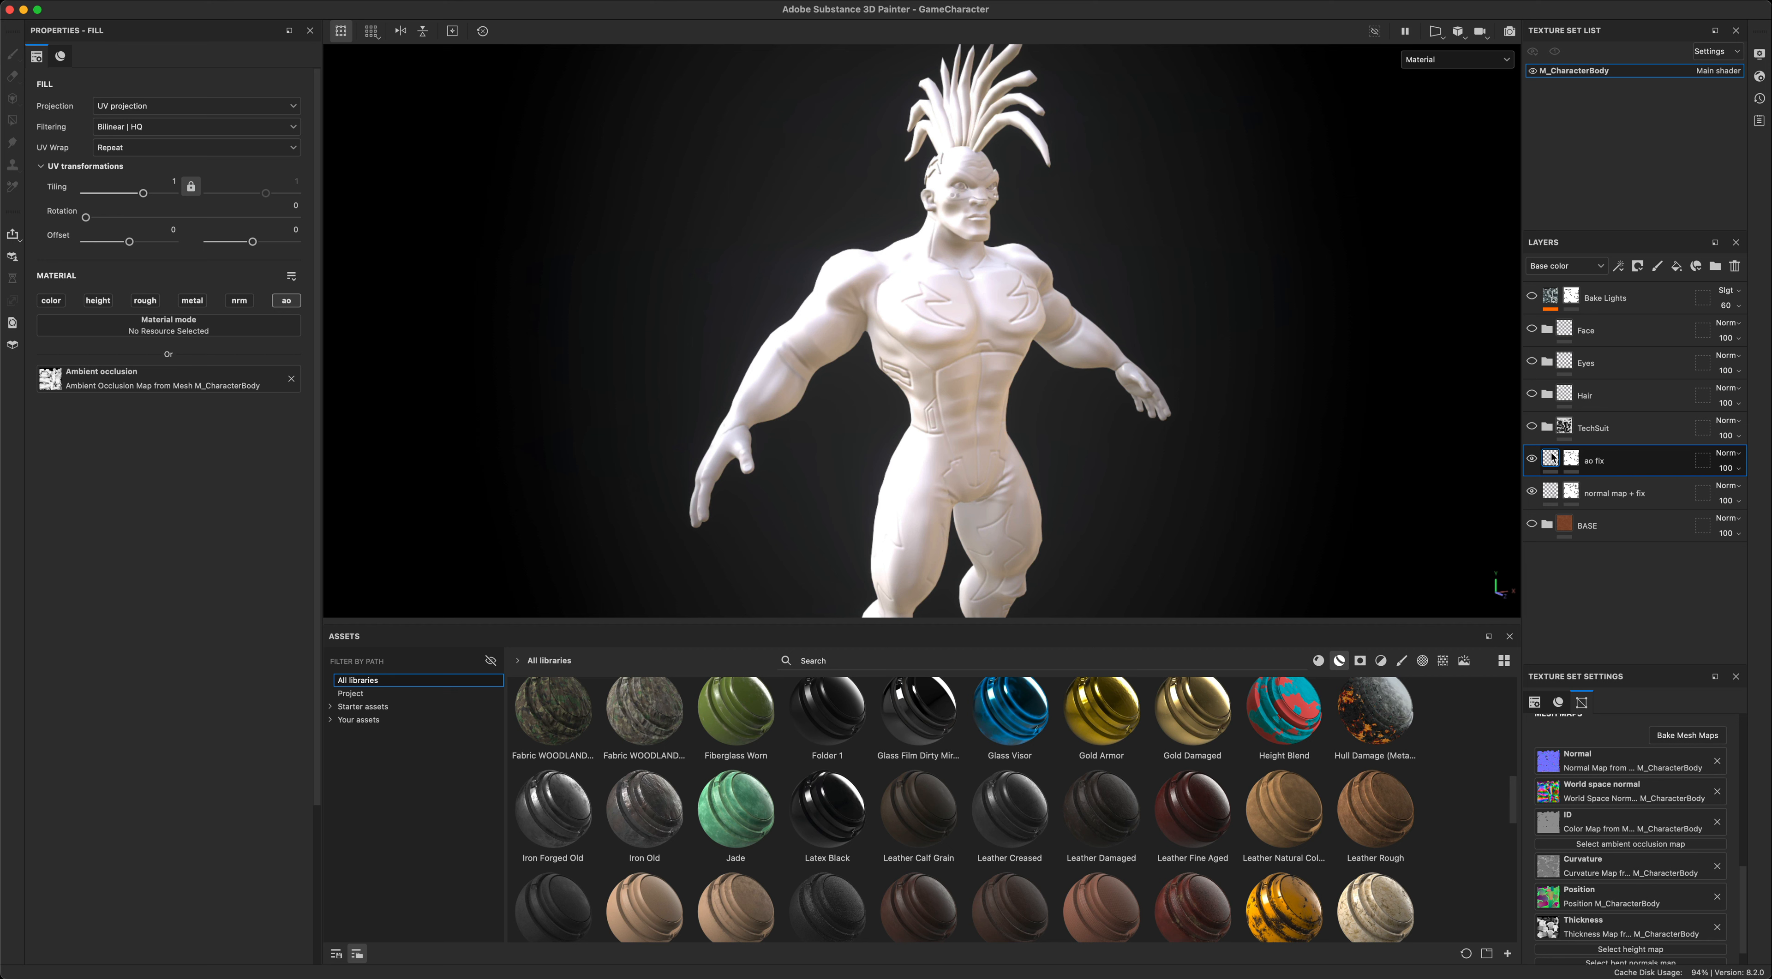
- List the project's own textures in the asset library to view the baked mesh maps
click(367, 695)
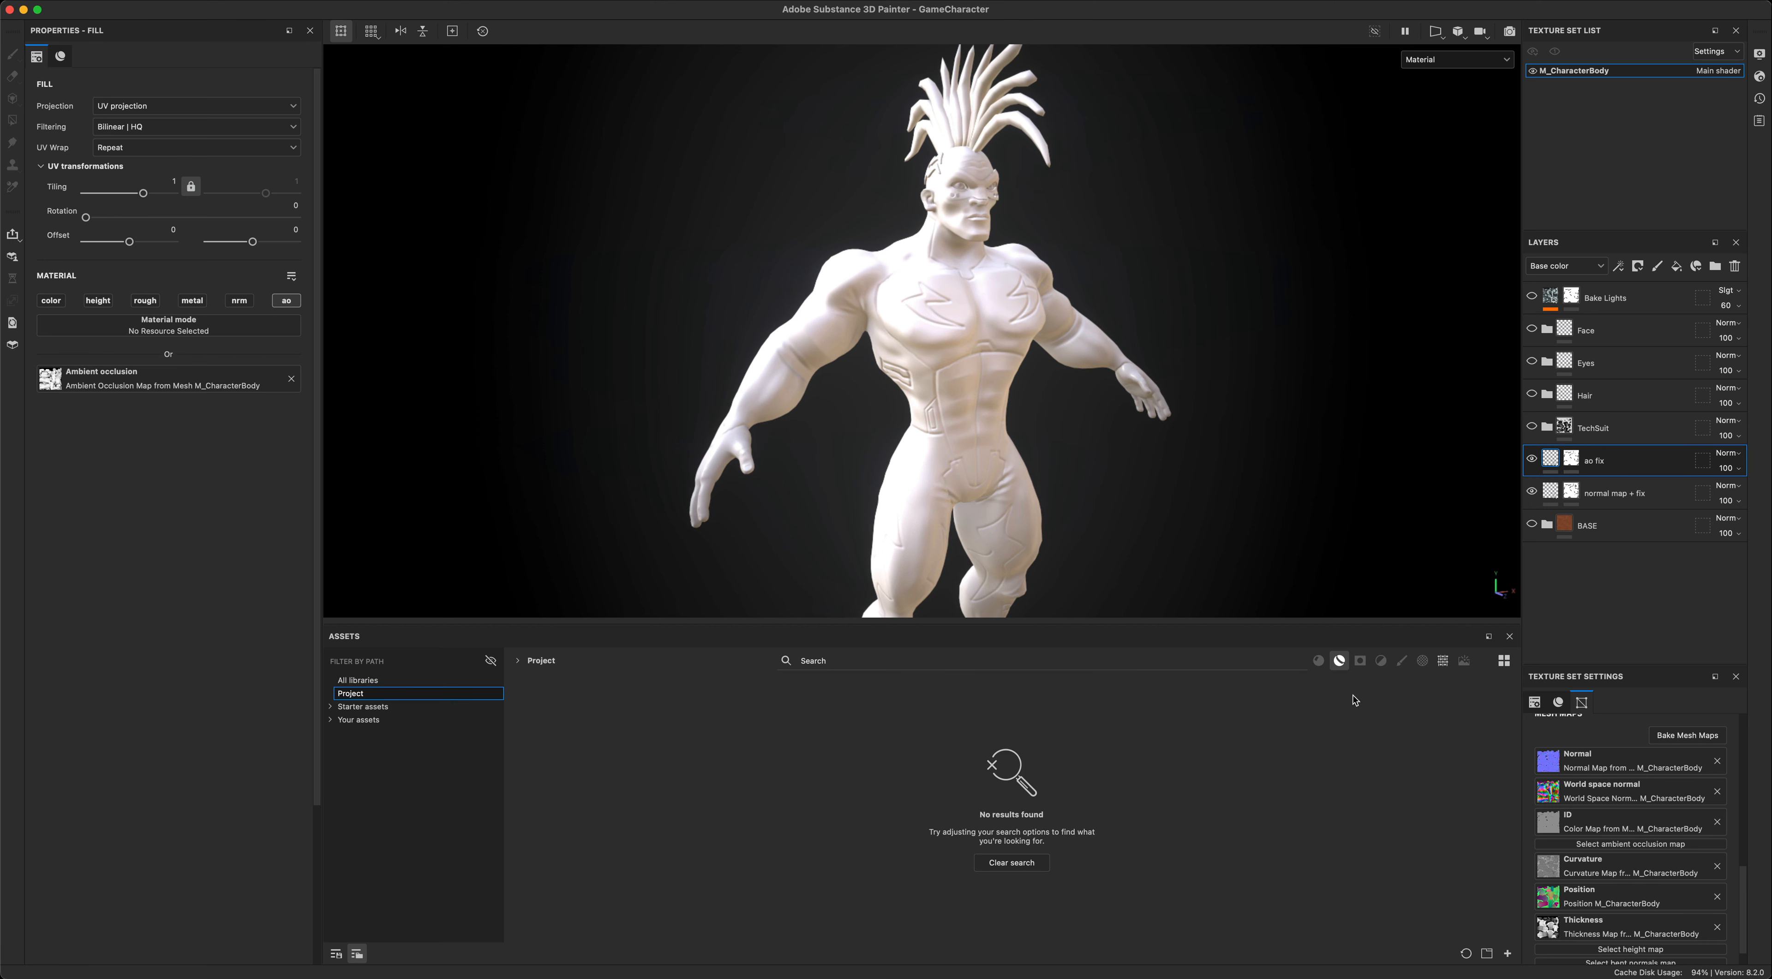
click(1444, 661)
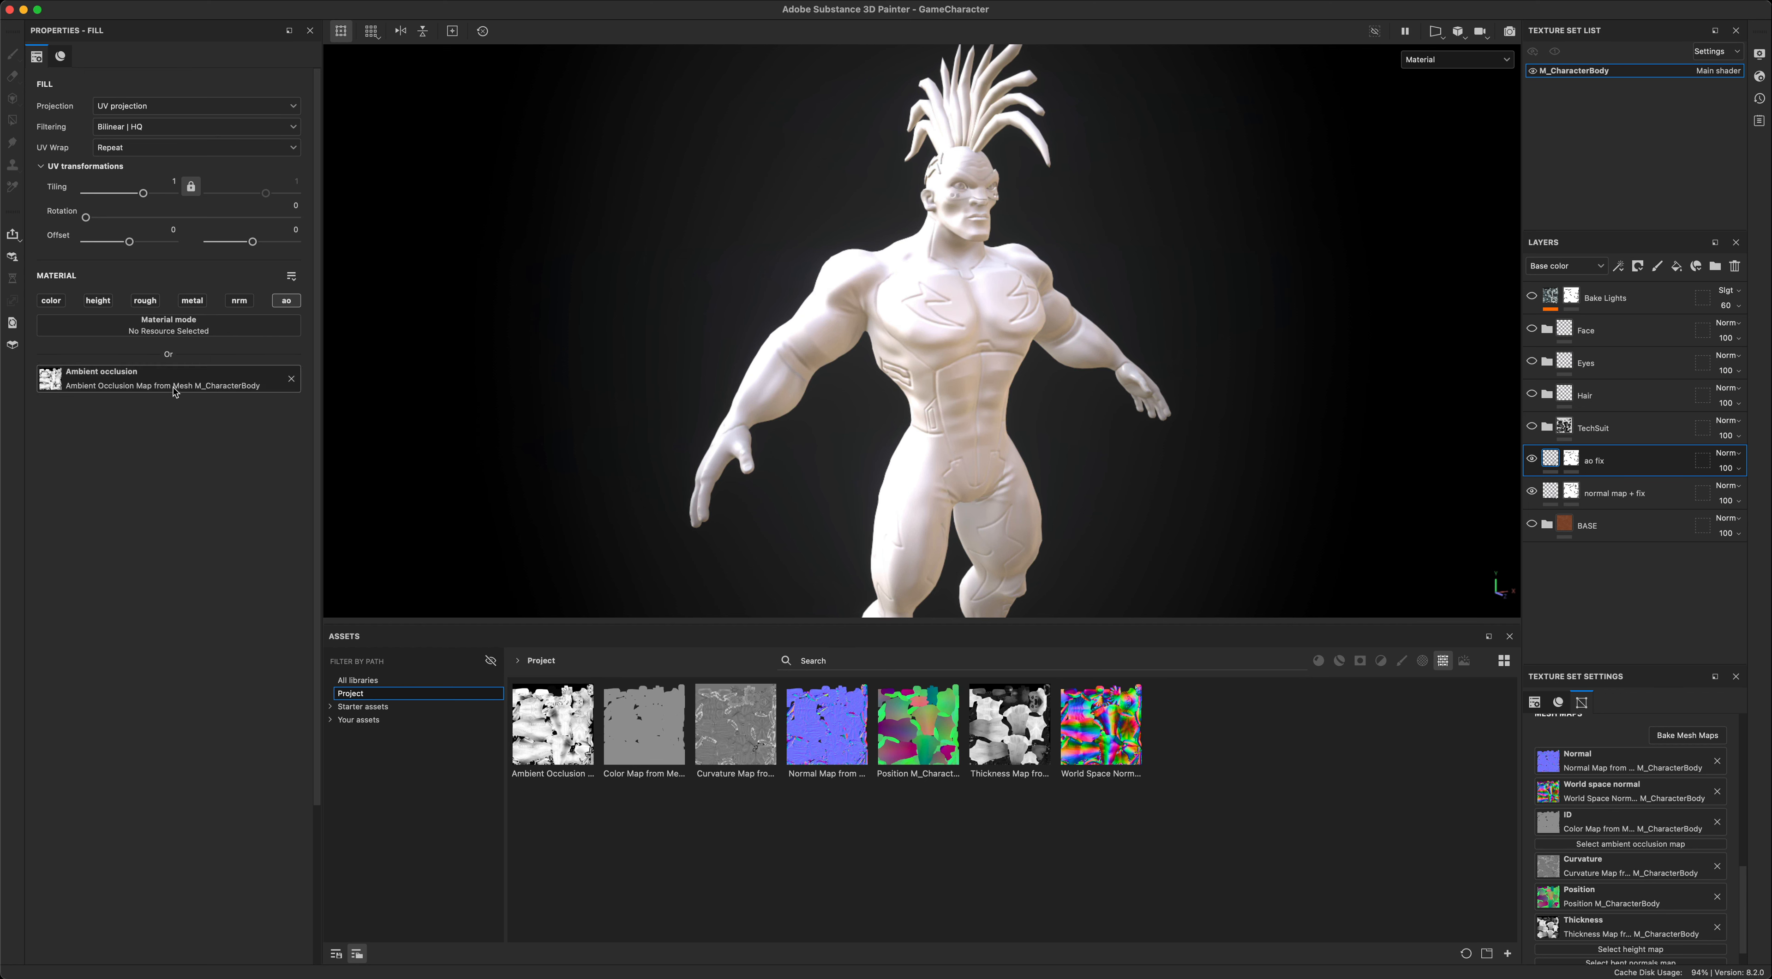
mouse_move(1162, 482)
alt+mouse_down()
mouse_move(1070, 470)
mouse_move(1155, 462)
alt+mouse_up()
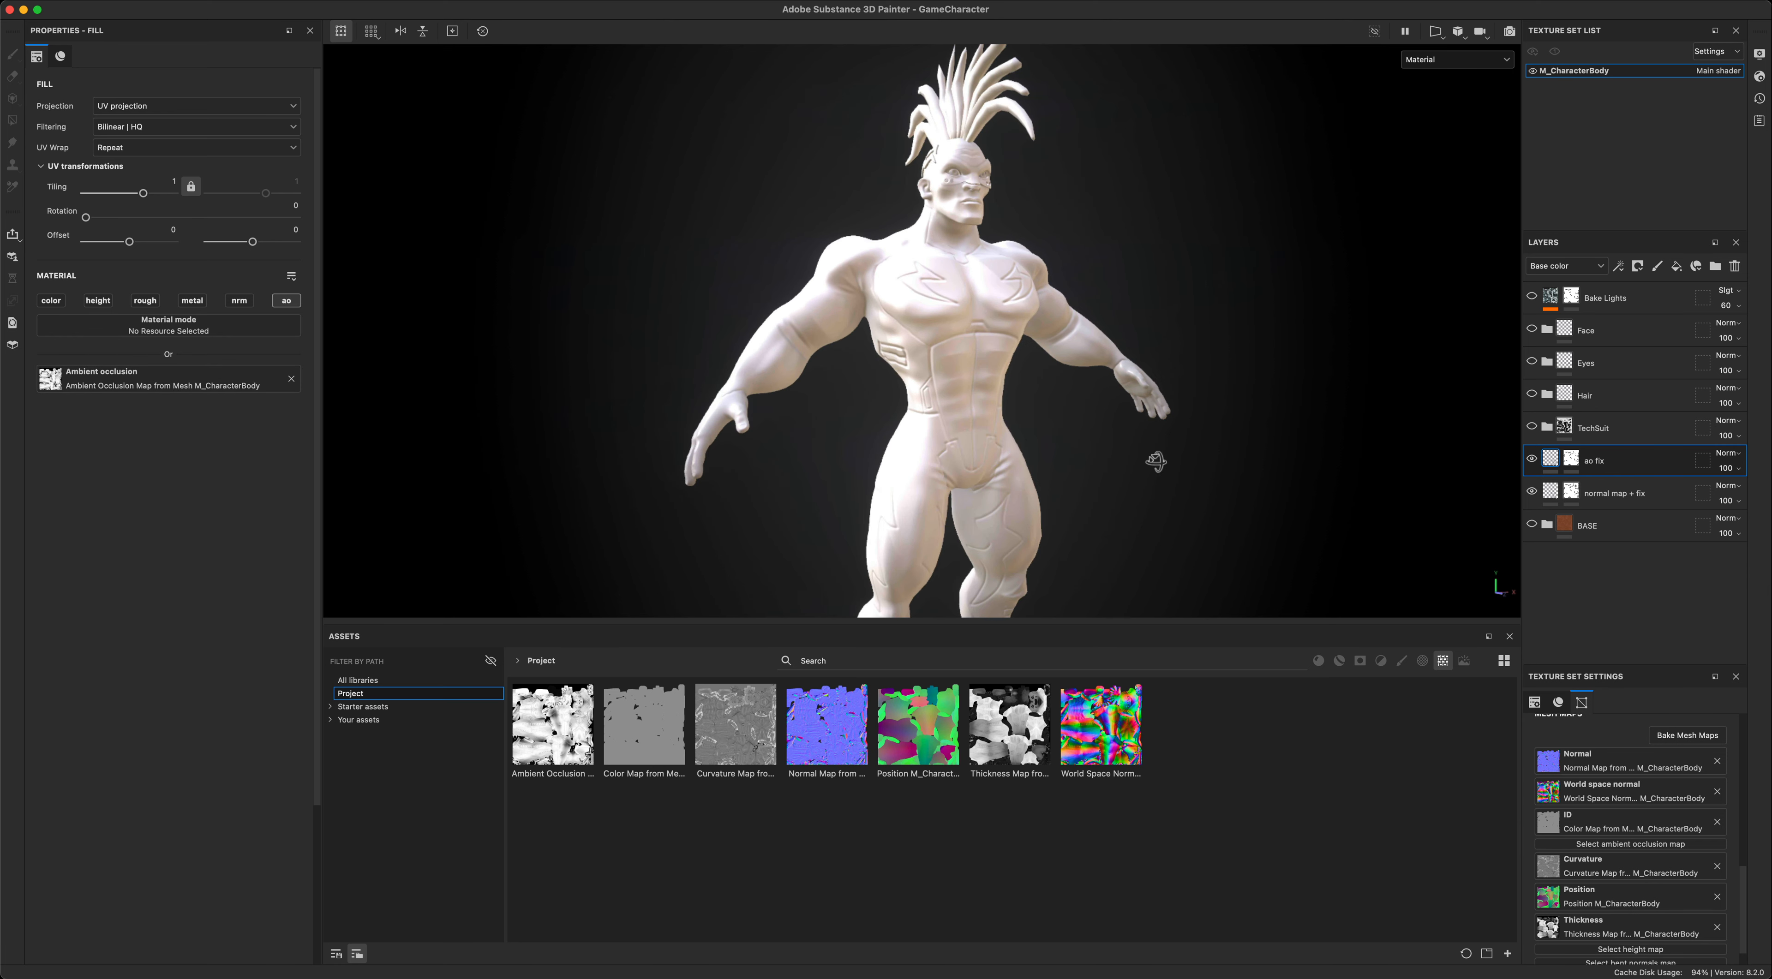
- Switch the ao fix layer off and on repeatedly, ending visible, and examine the ambient occlusion from several angles
click(1532, 460)
click(1532, 459)
click(1533, 459)
click(1532, 459)
click(1532, 459)
click(1533, 459)
click(1532, 459)
click(1534, 461)
click(1533, 461)
click(1533, 461)
alt+drag(1236, 464, 1225, 481)
alt+middle_drag(1225, 482, 1230, 501)
scroll(1230, 501, up, 3)
alt+middle_drag(1307, 459, 1381, 487)
mouse_move(1381, 486)
alt+mouse_down()
mouse_move(1357, 463)
mouse_move(1401, 475)
alt+mouse_up()
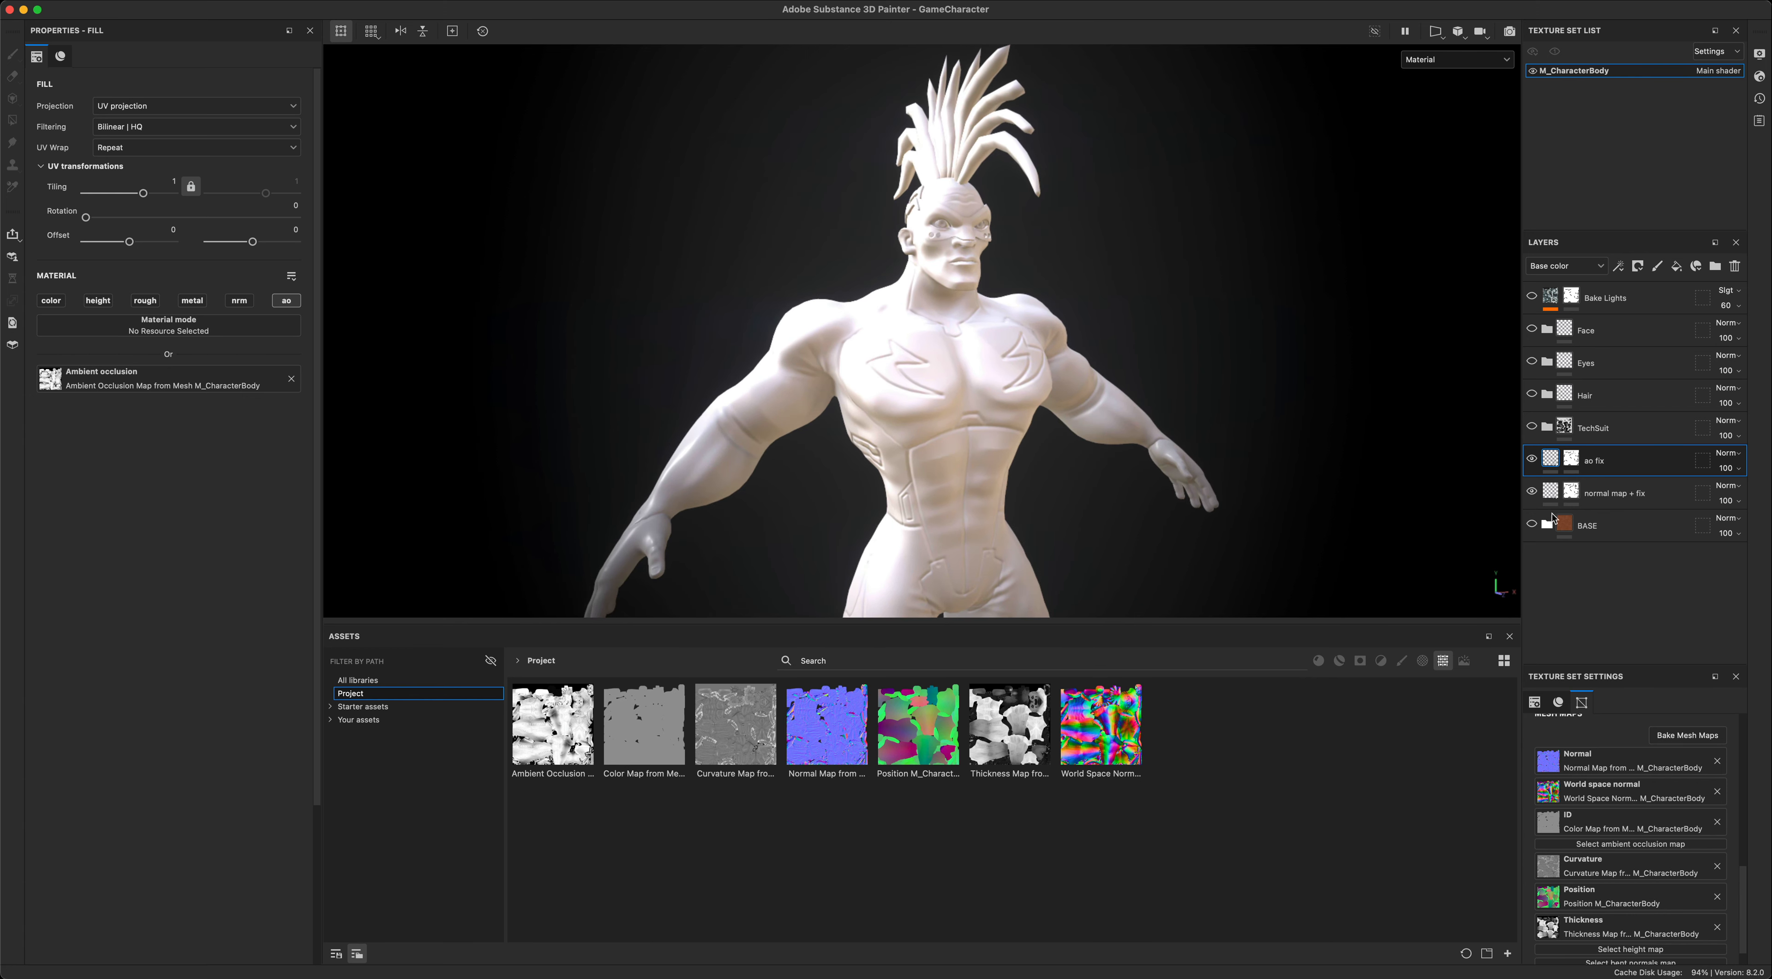
alt+drag(1293, 479, 1299, 470)
alt+middle_drag(1325, 484, 1325, 455)
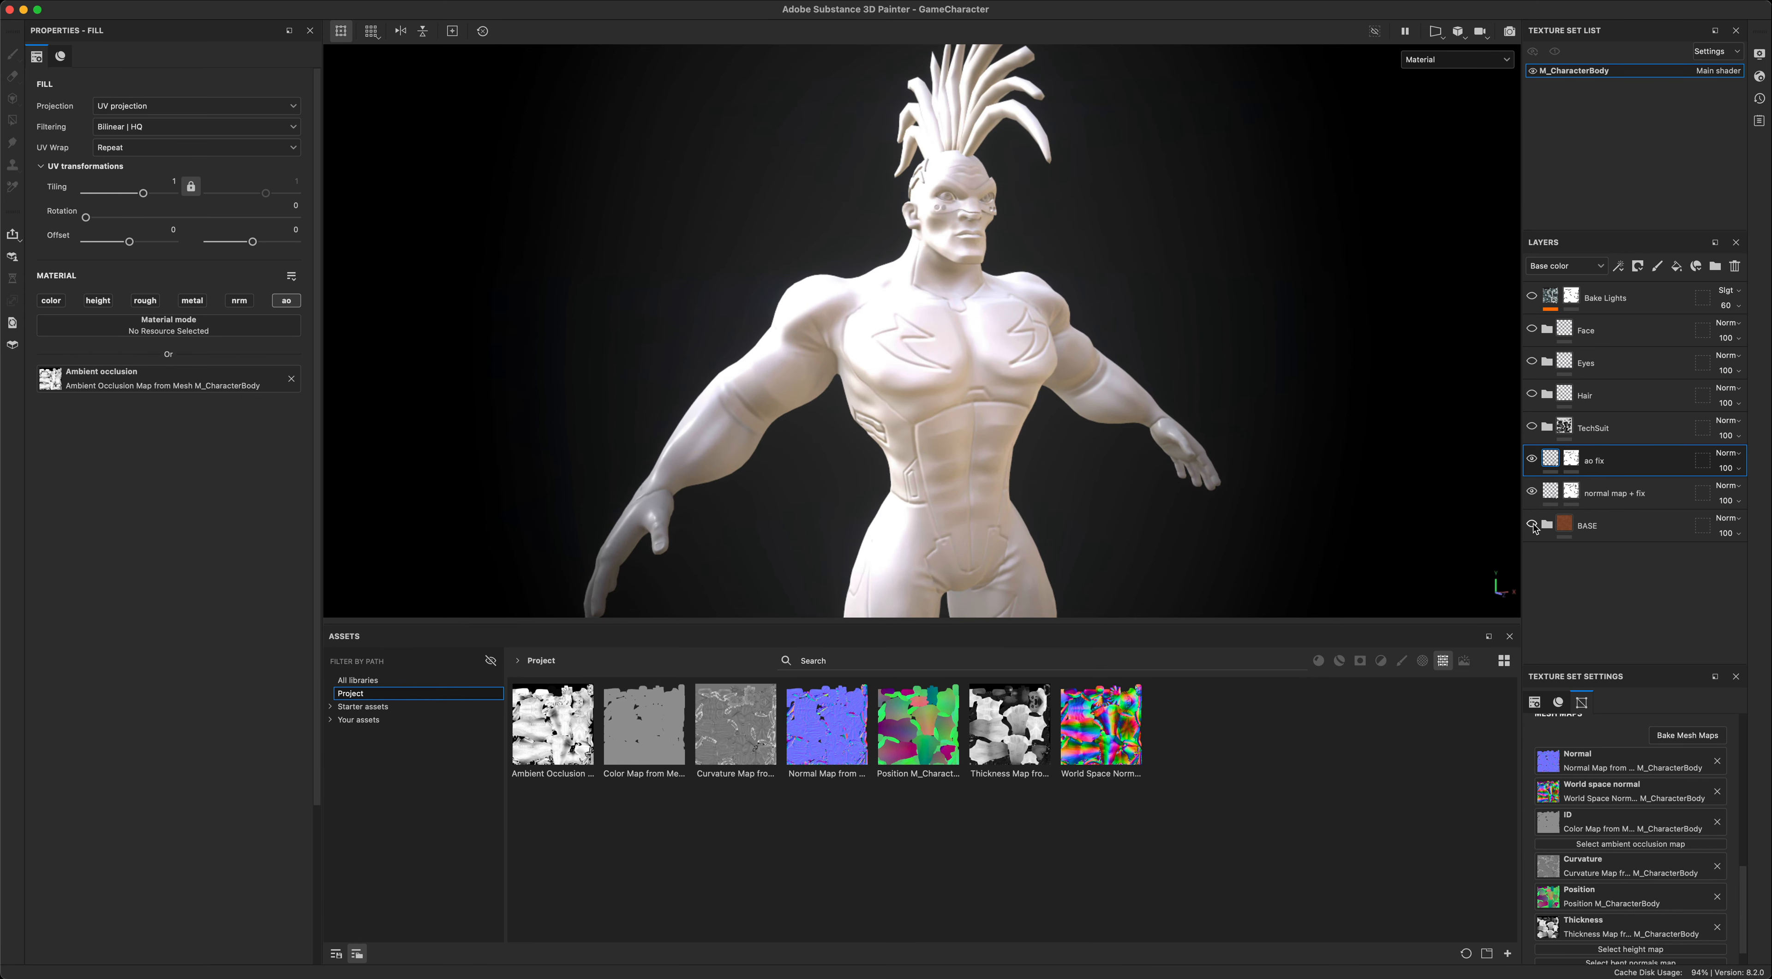
- Show the BASE folder and expand its contents
click(1533, 525)
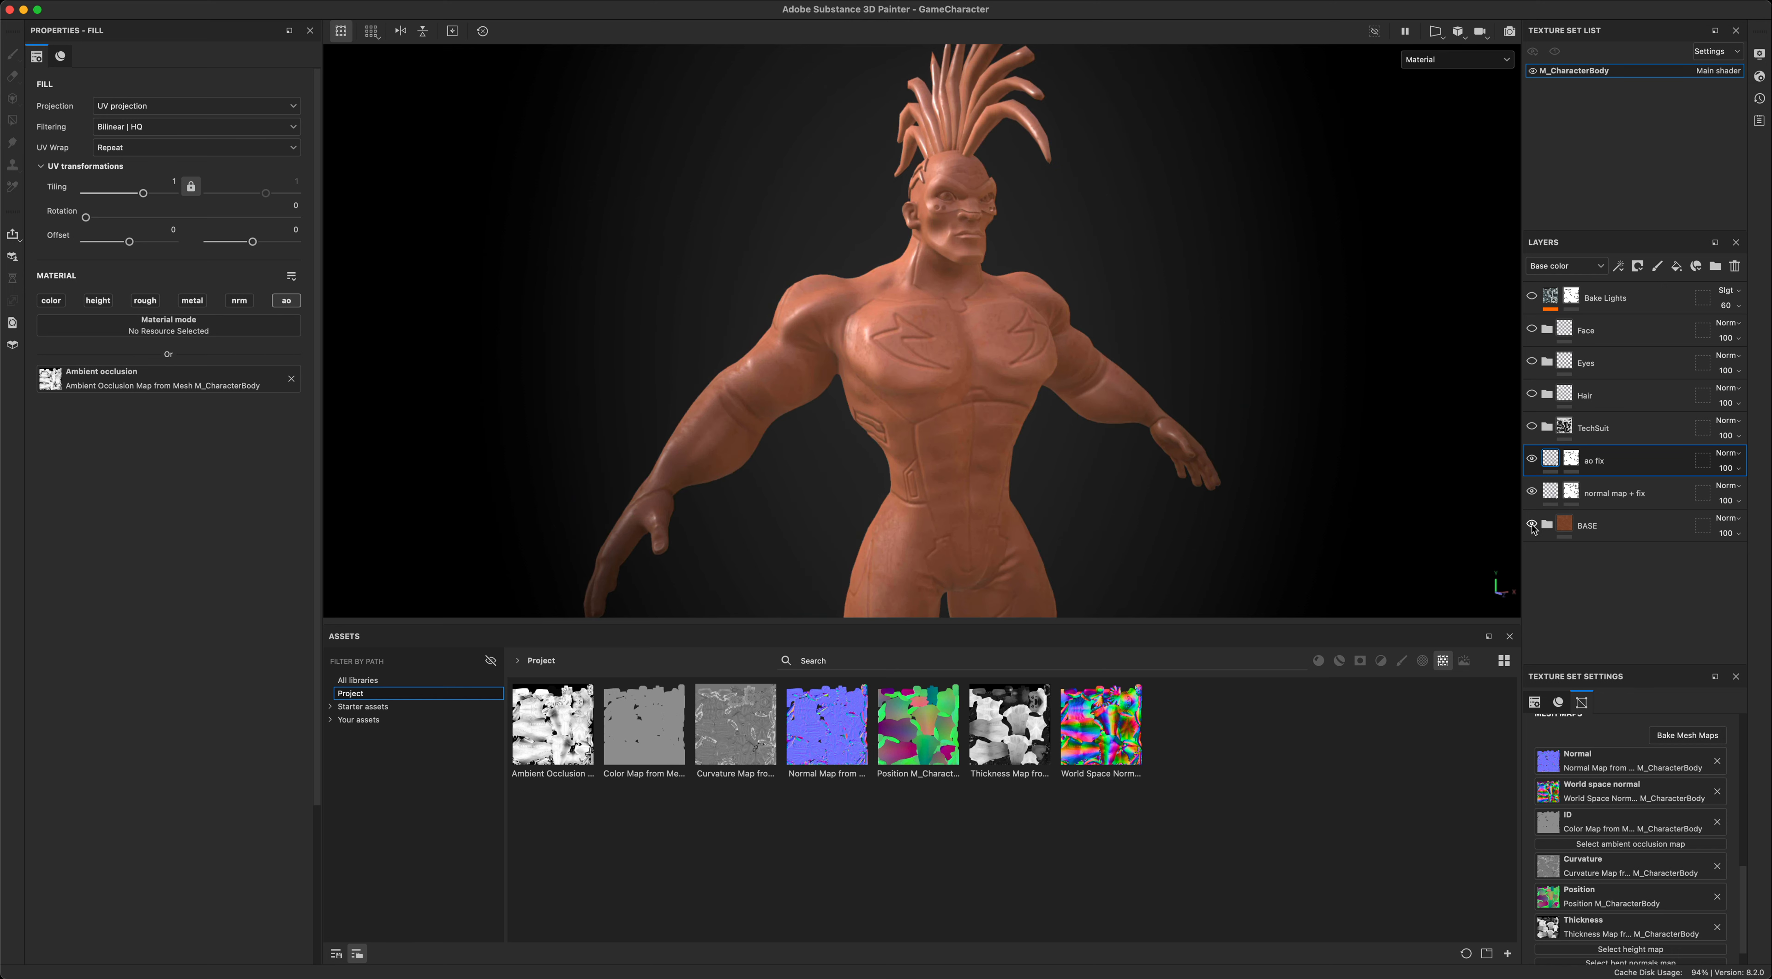
alt+drag(1383, 517, 1438, 520)
click(1548, 525)
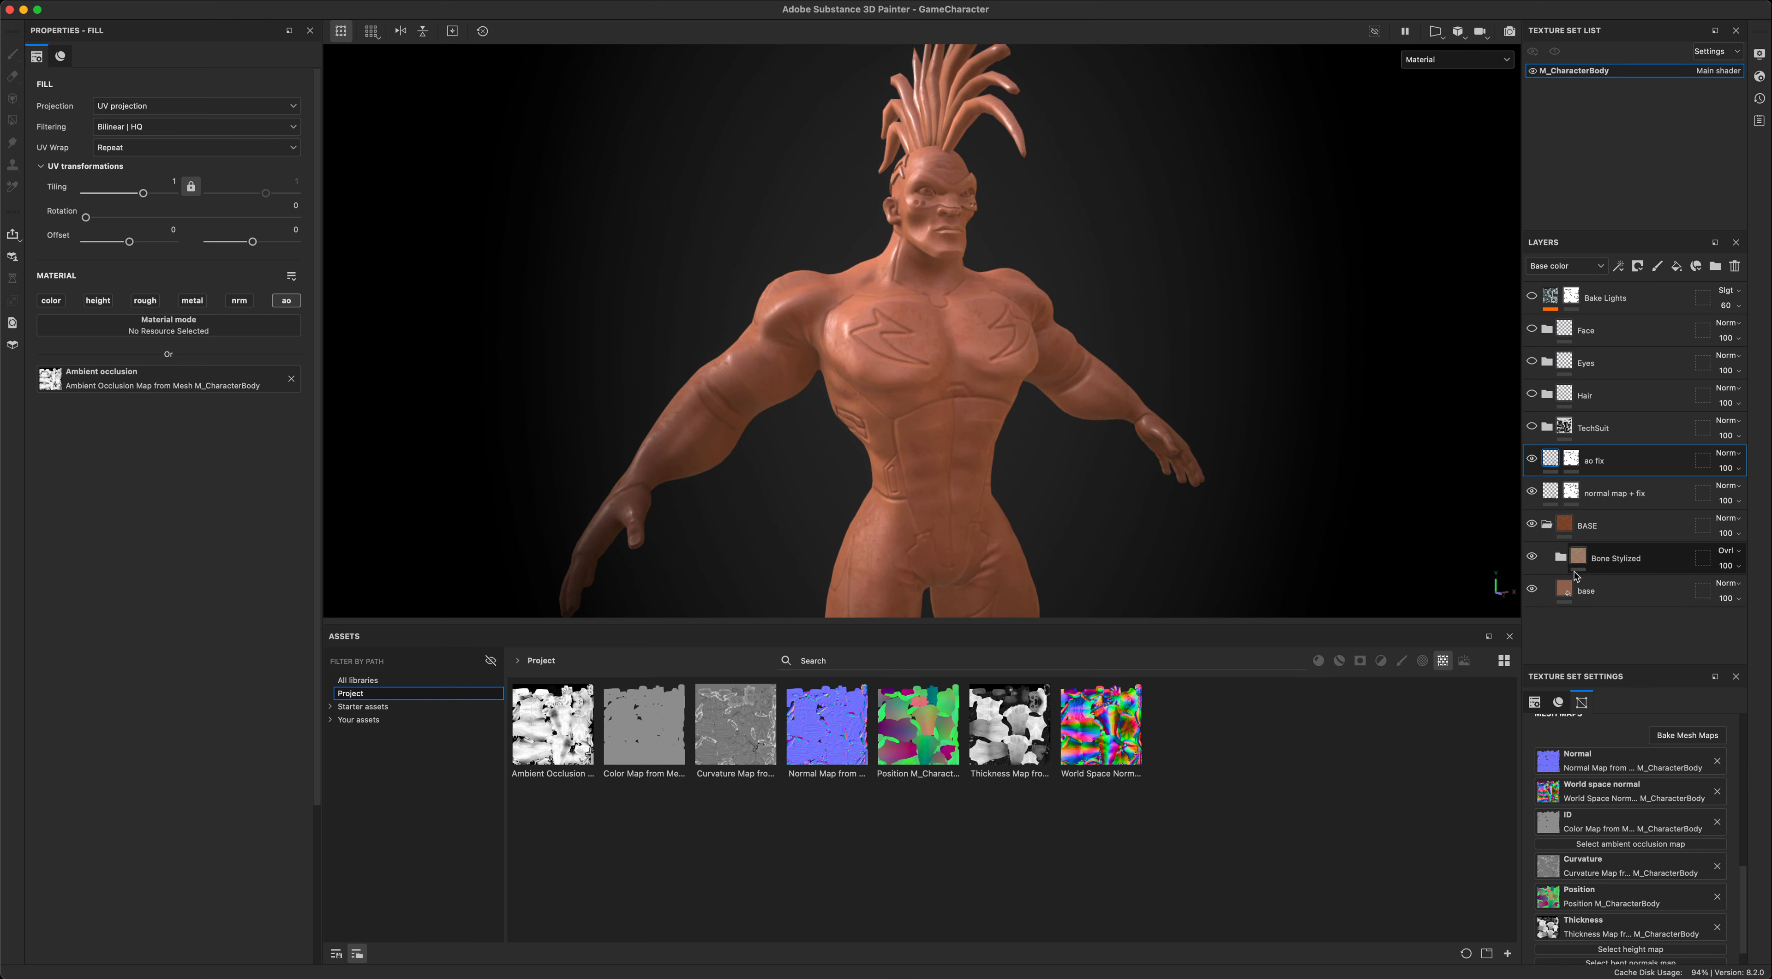
- Hide the Bone Stylized folder, select the base fill layer and examine its flat skin colour on the character
click(1533, 557)
alt+middle_drag(1329, 526, 1331, 508)
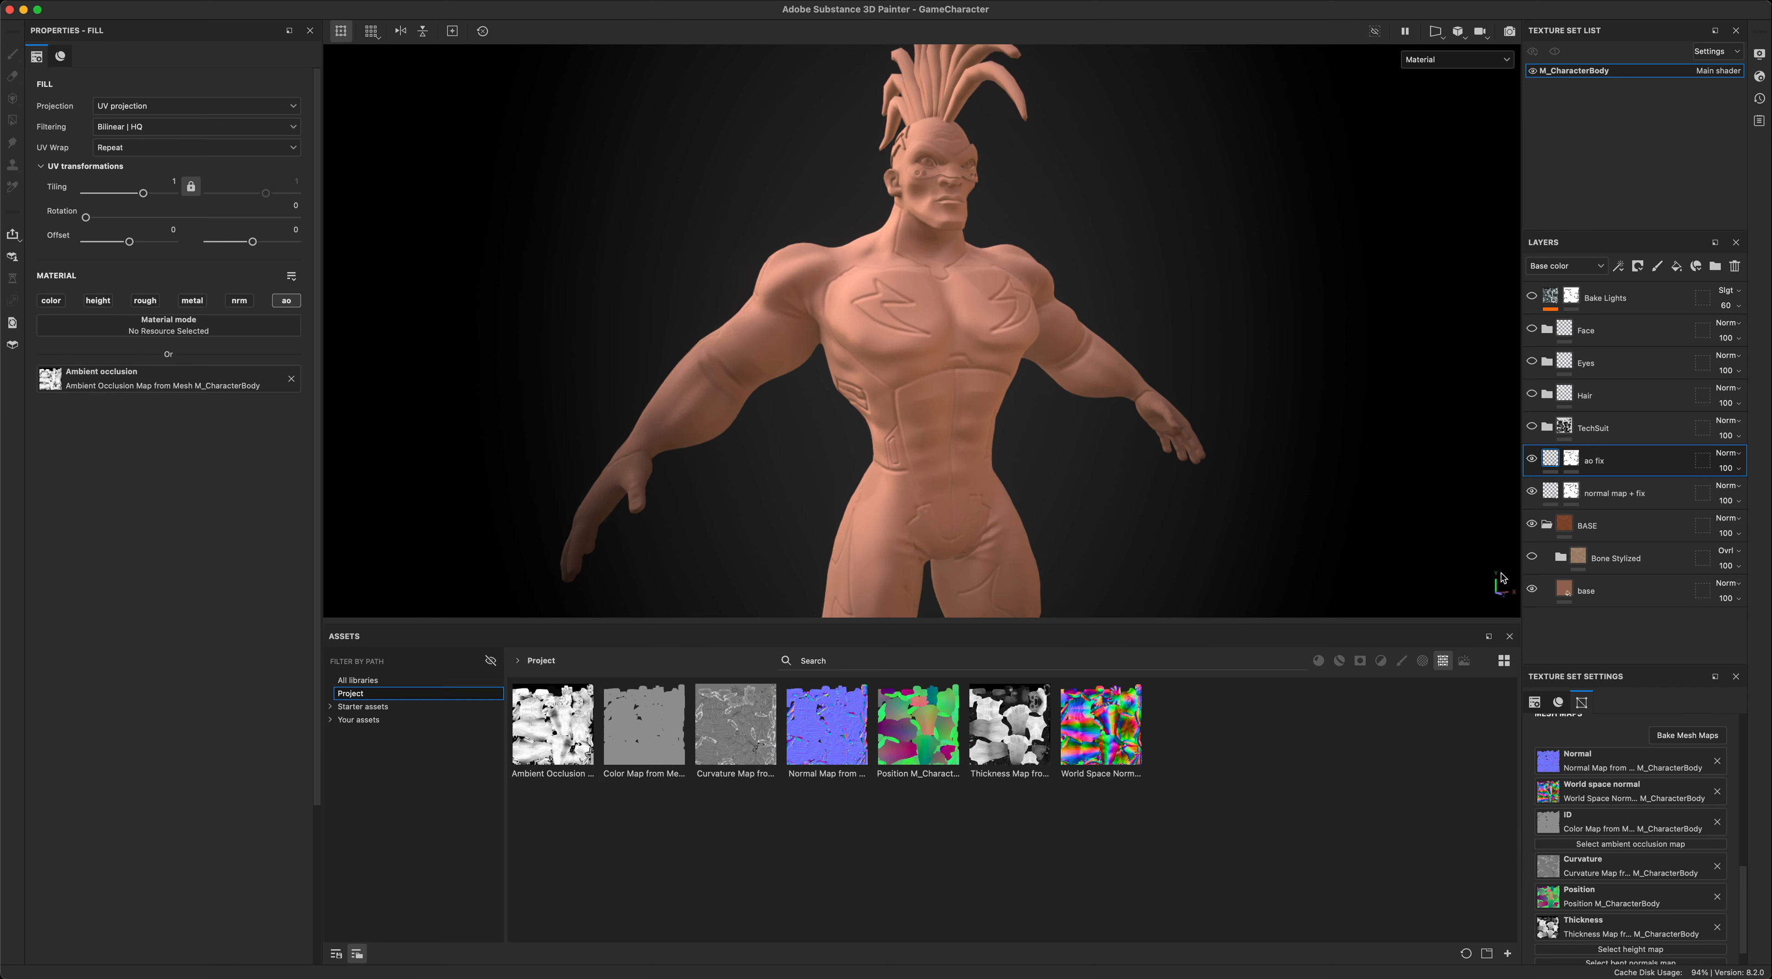
click(1587, 591)
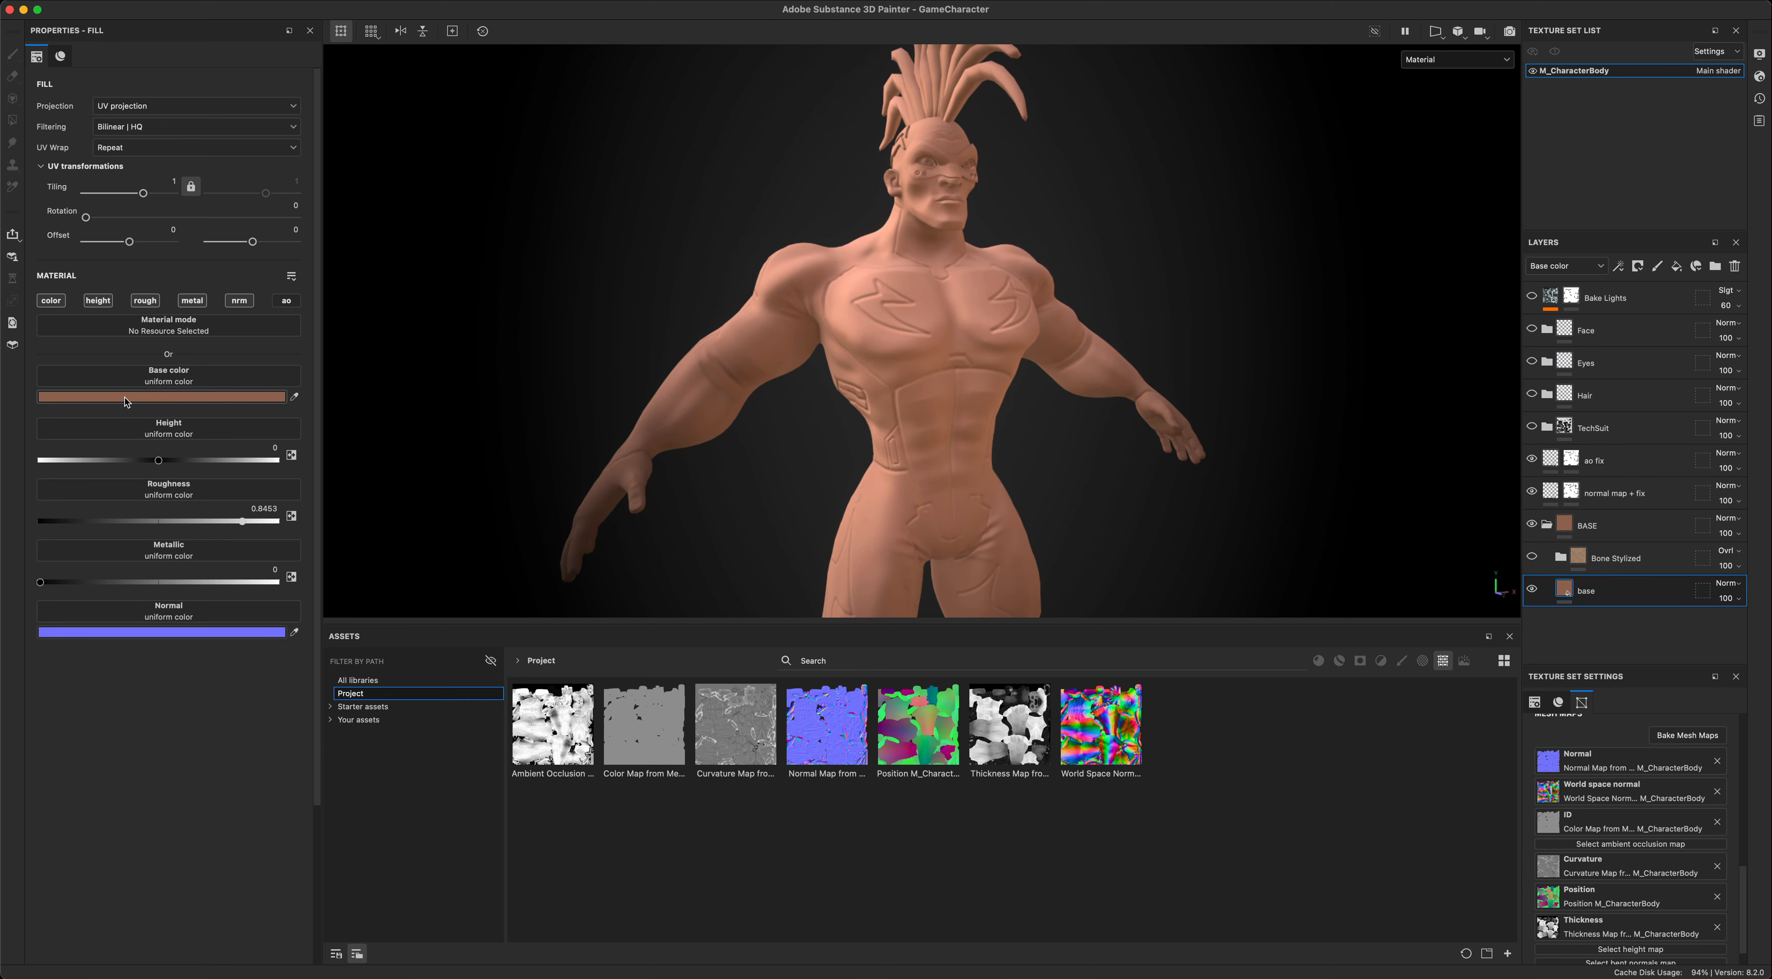
alt+drag(834, 469, 1309, 264)
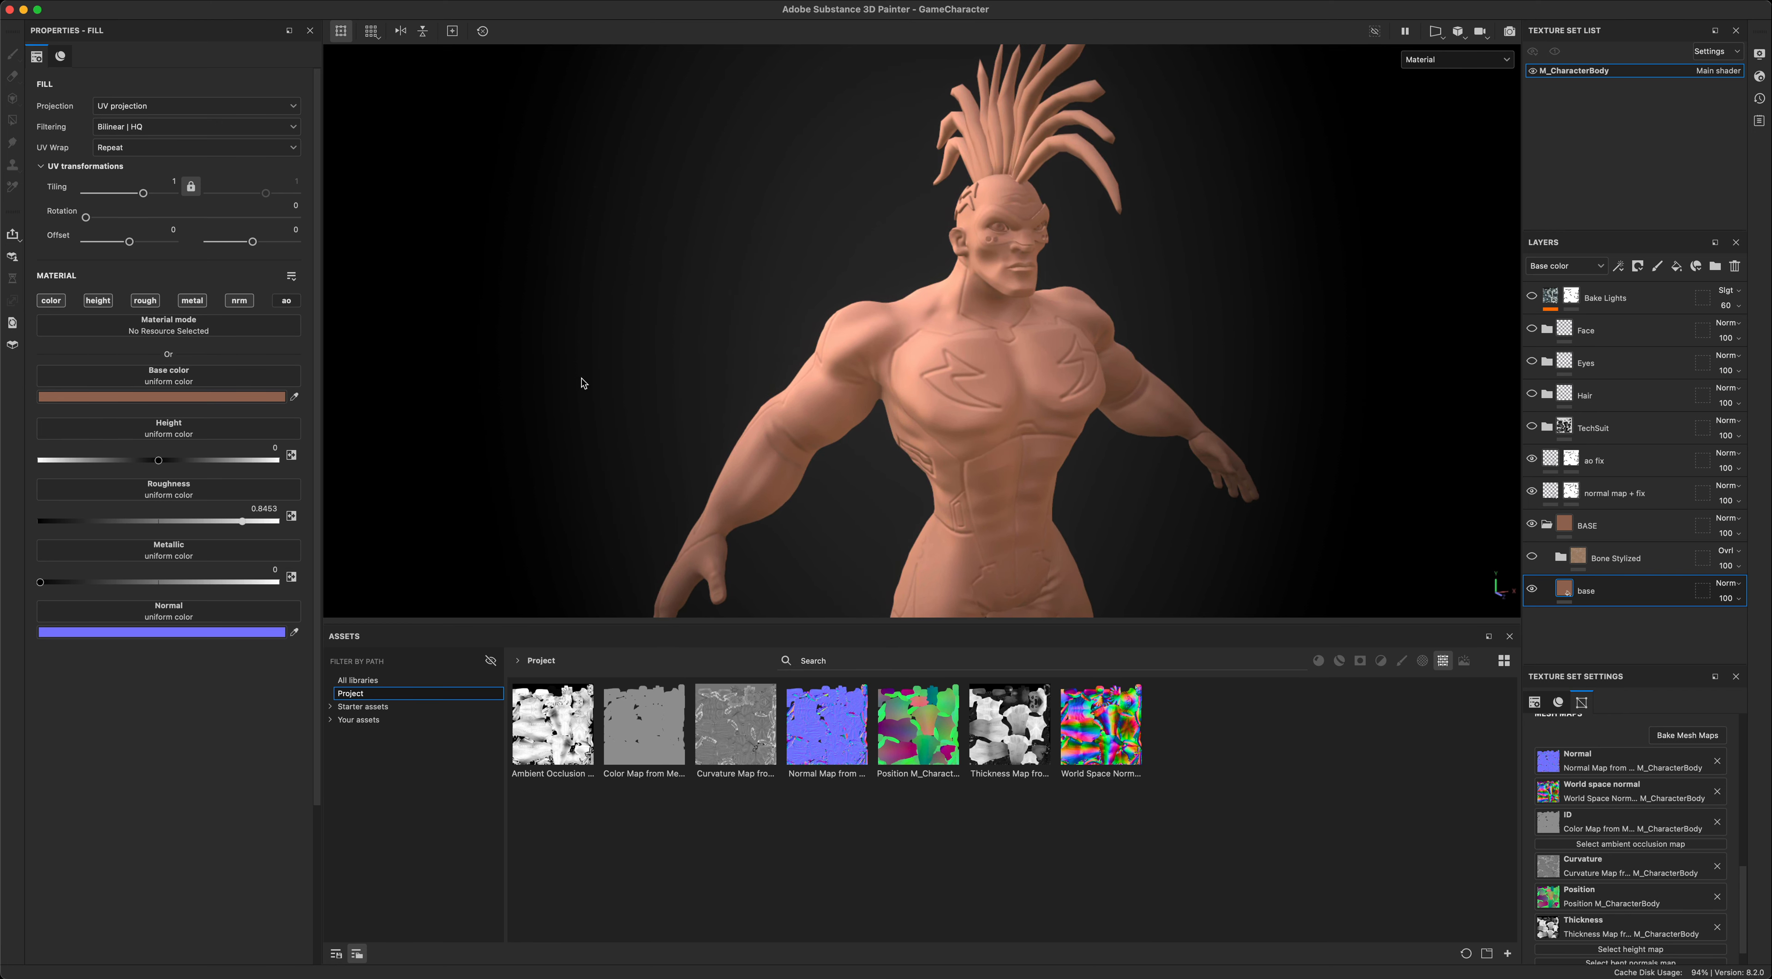
alt+drag(580, 381, 768, 415)
alt+middle_drag(1355, 480, 1344, 517)
alt+right_drag(1345, 518, 1371, 455)
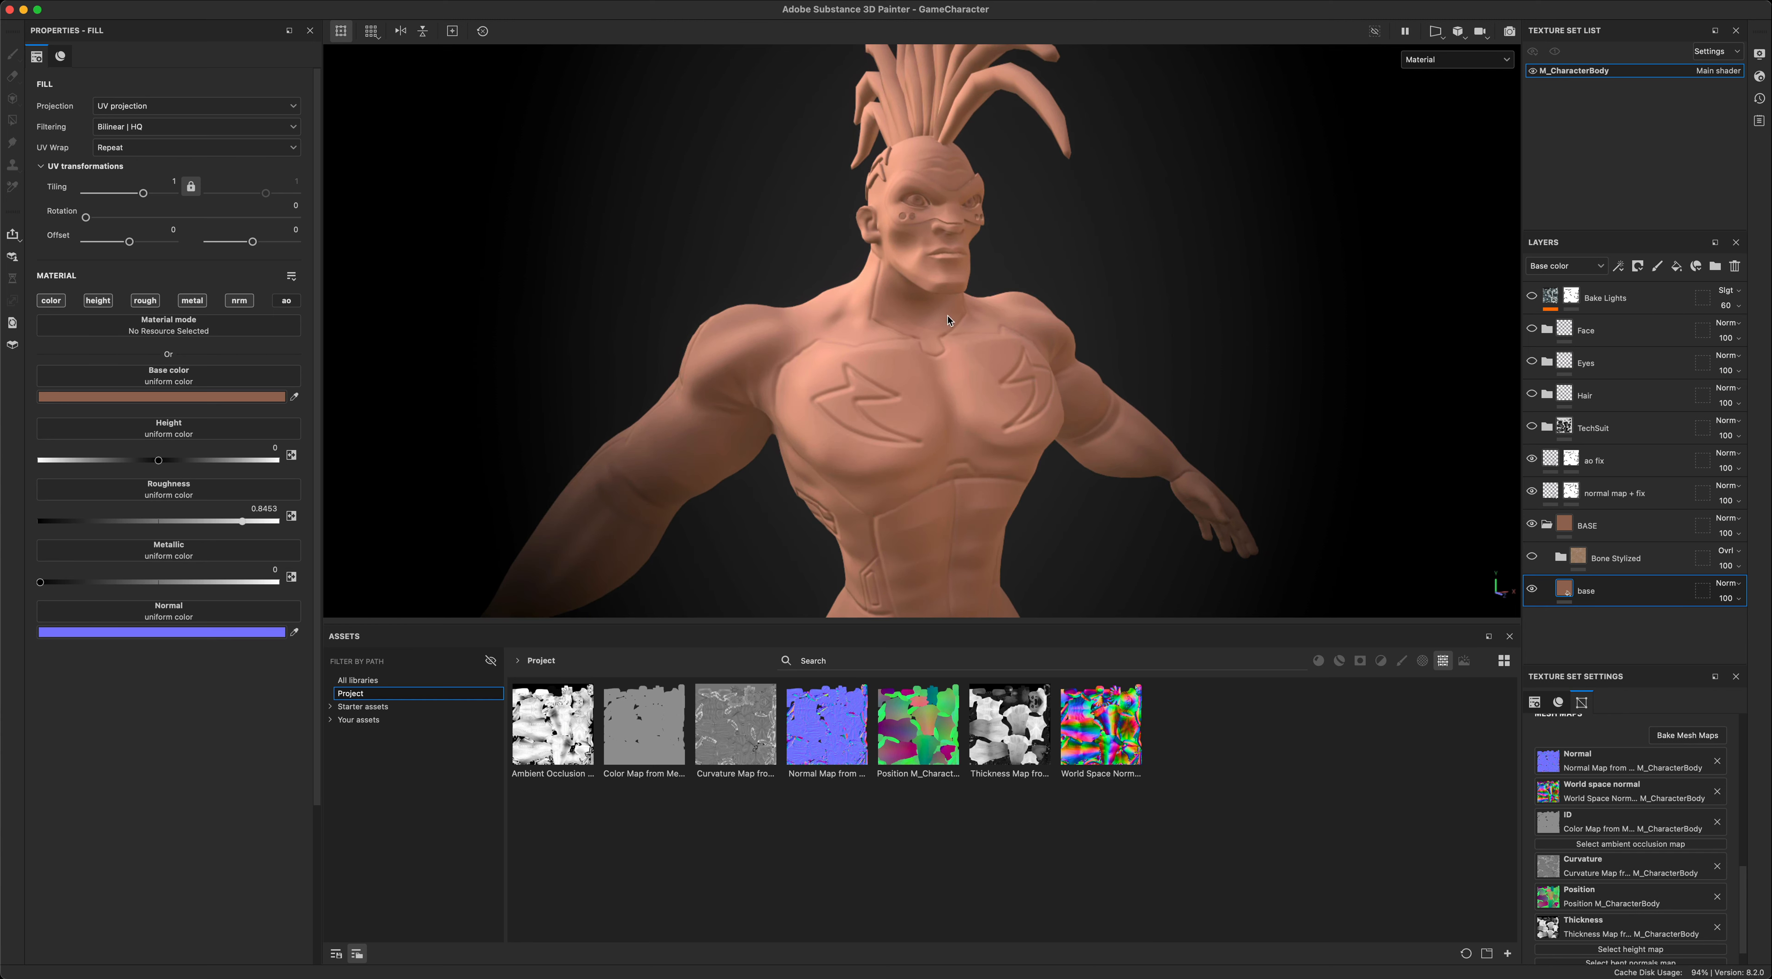
alt+drag(948, 320, 1223, 385)
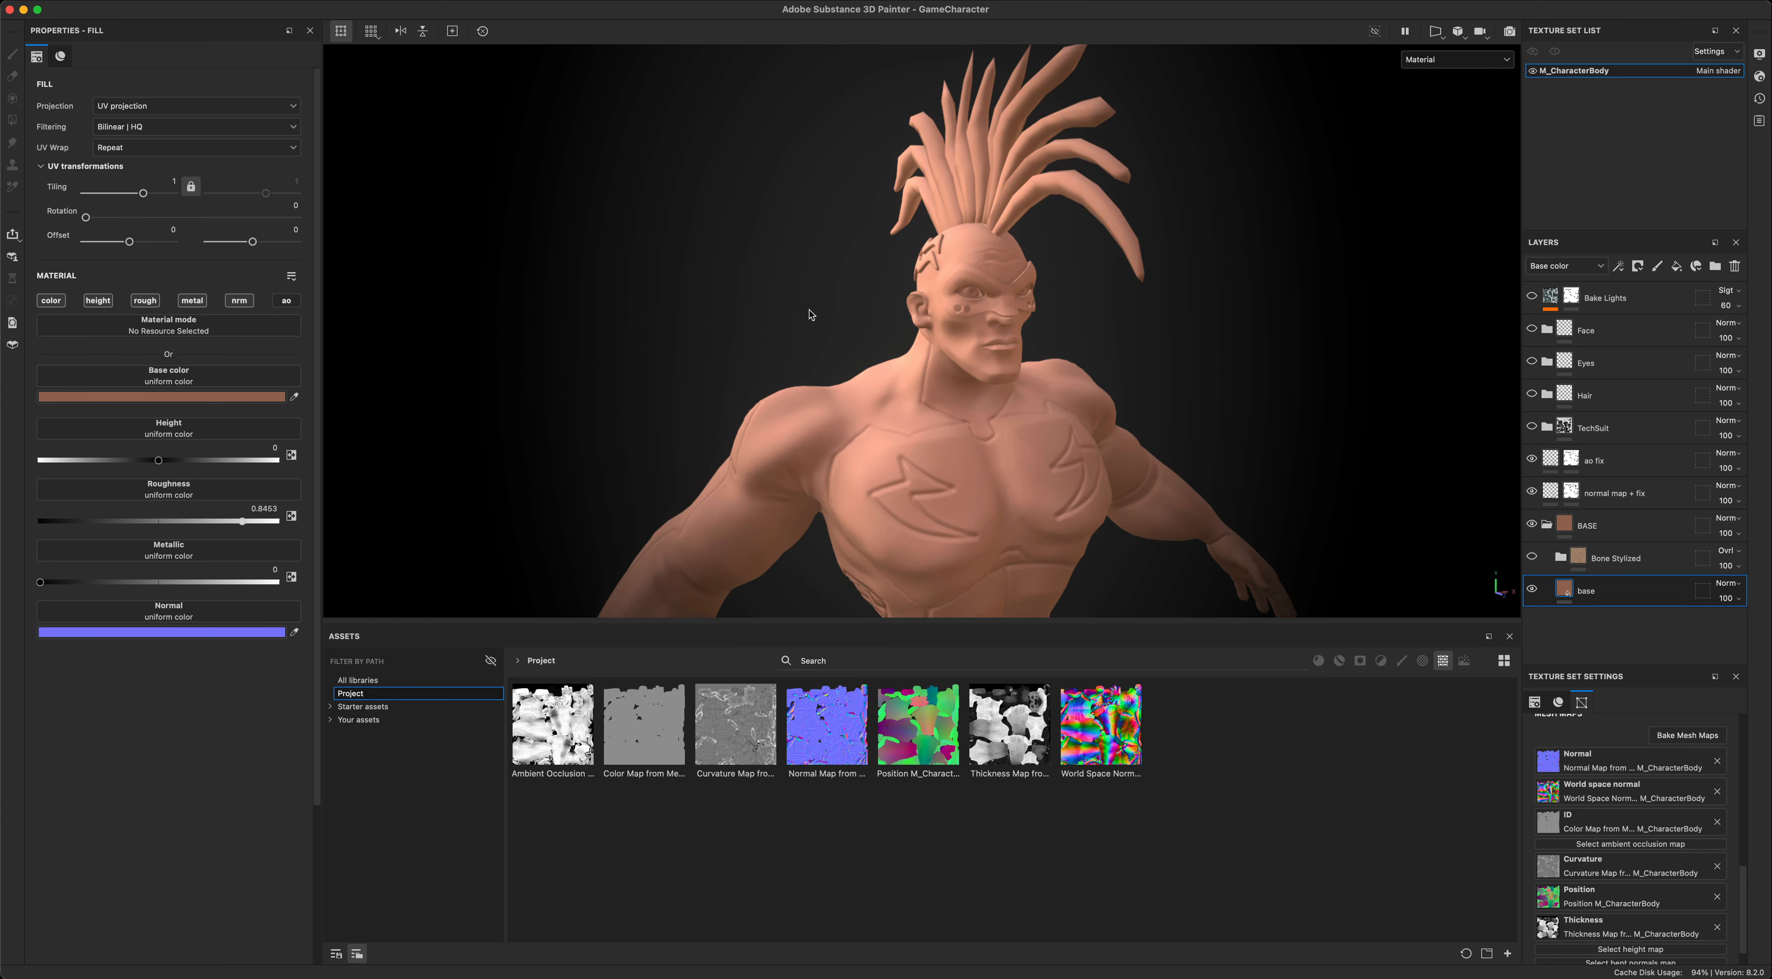
alt+drag(810, 314, 858, 289)
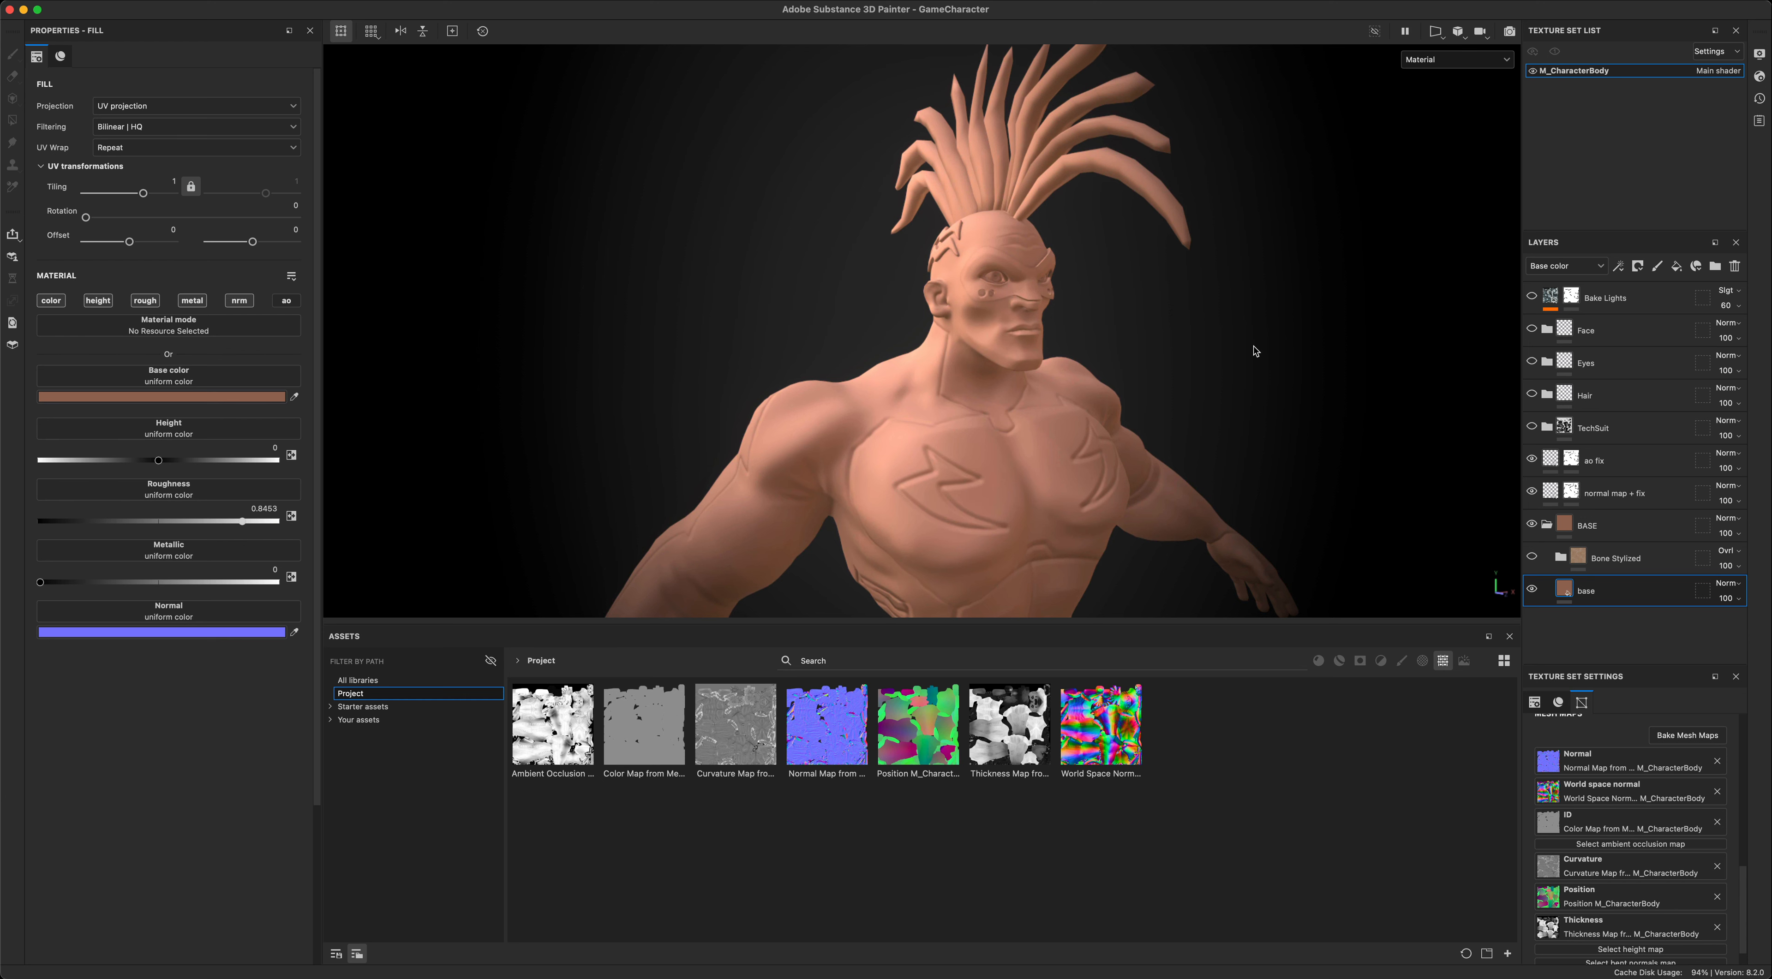
alt+drag(1254, 351, 1025, 352)
alt+drag(1230, 314, 1240, 375)
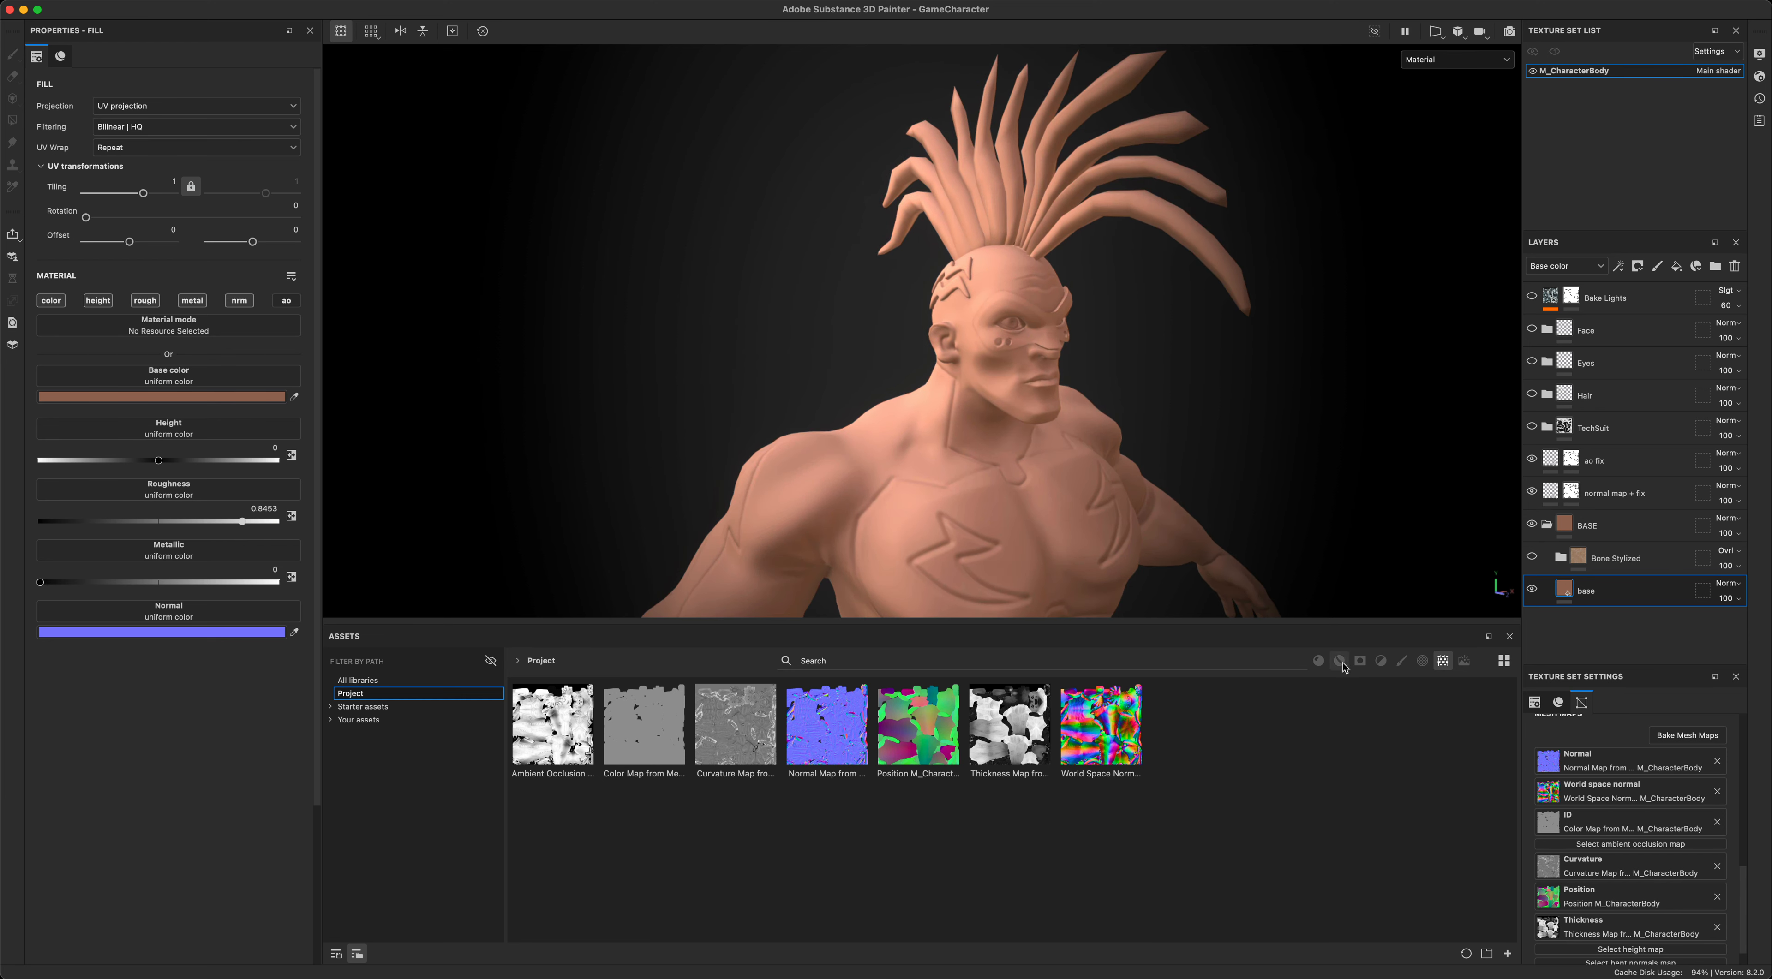
- List the smart materials from all libraries and locate the Bone Stylized material
click(1380, 661)
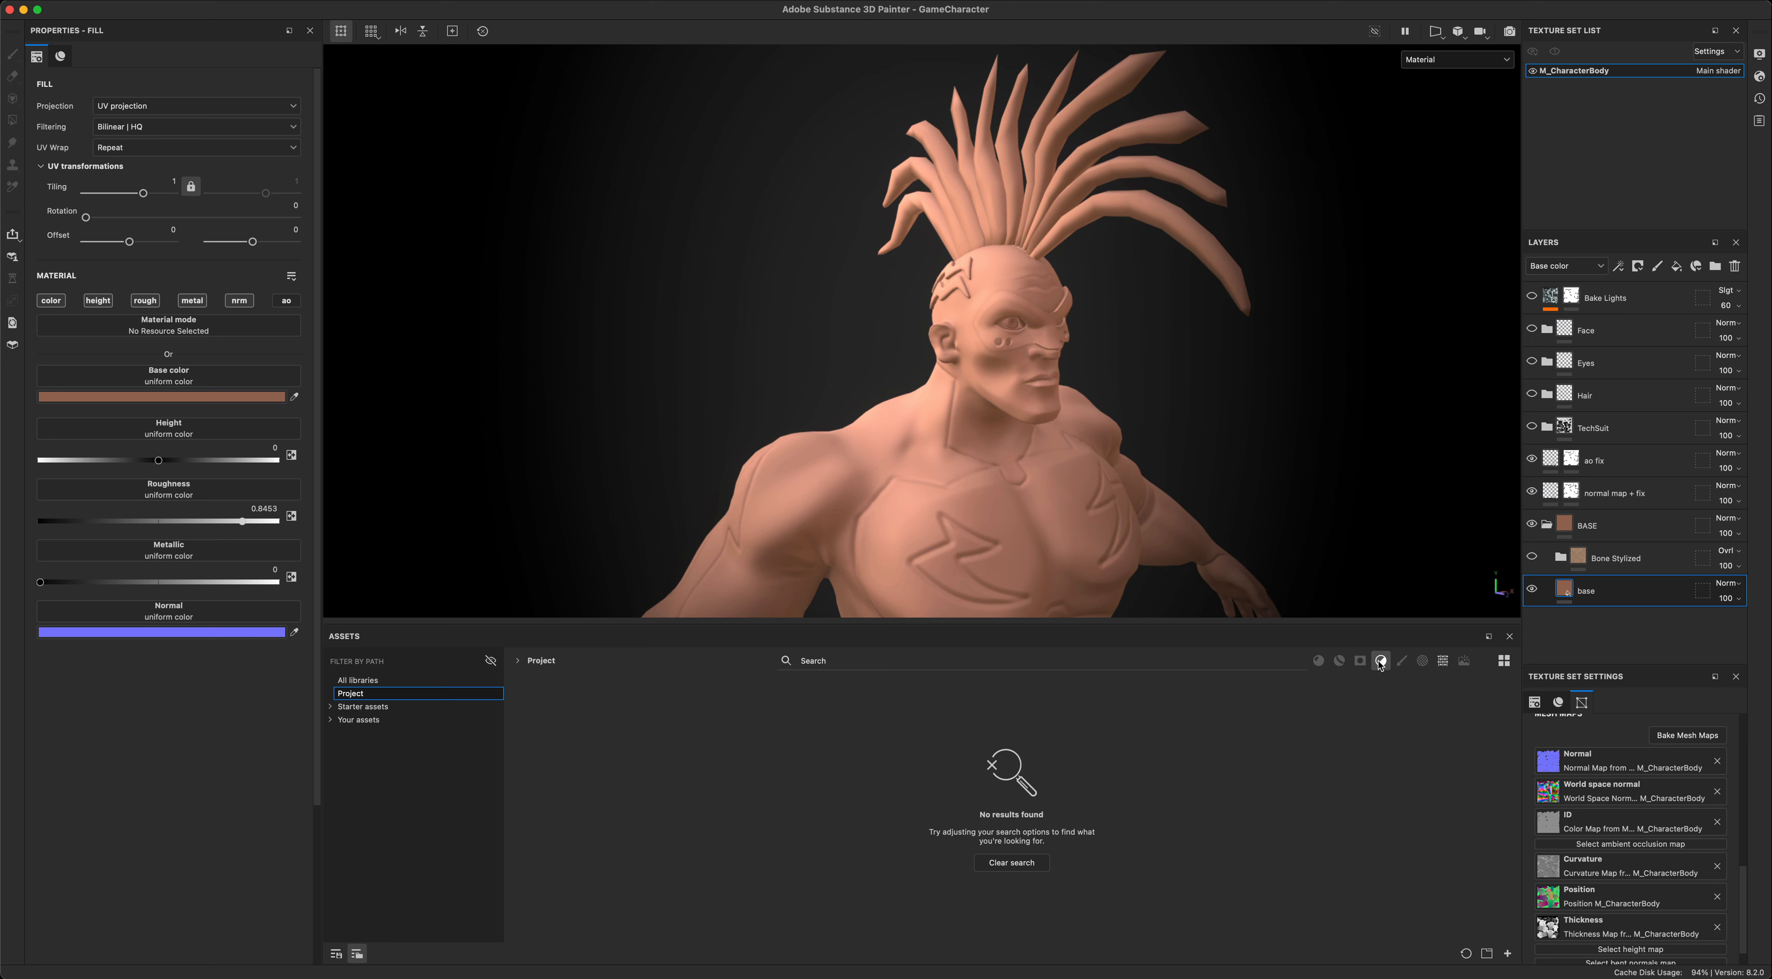
click(371, 681)
click(1340, 661)
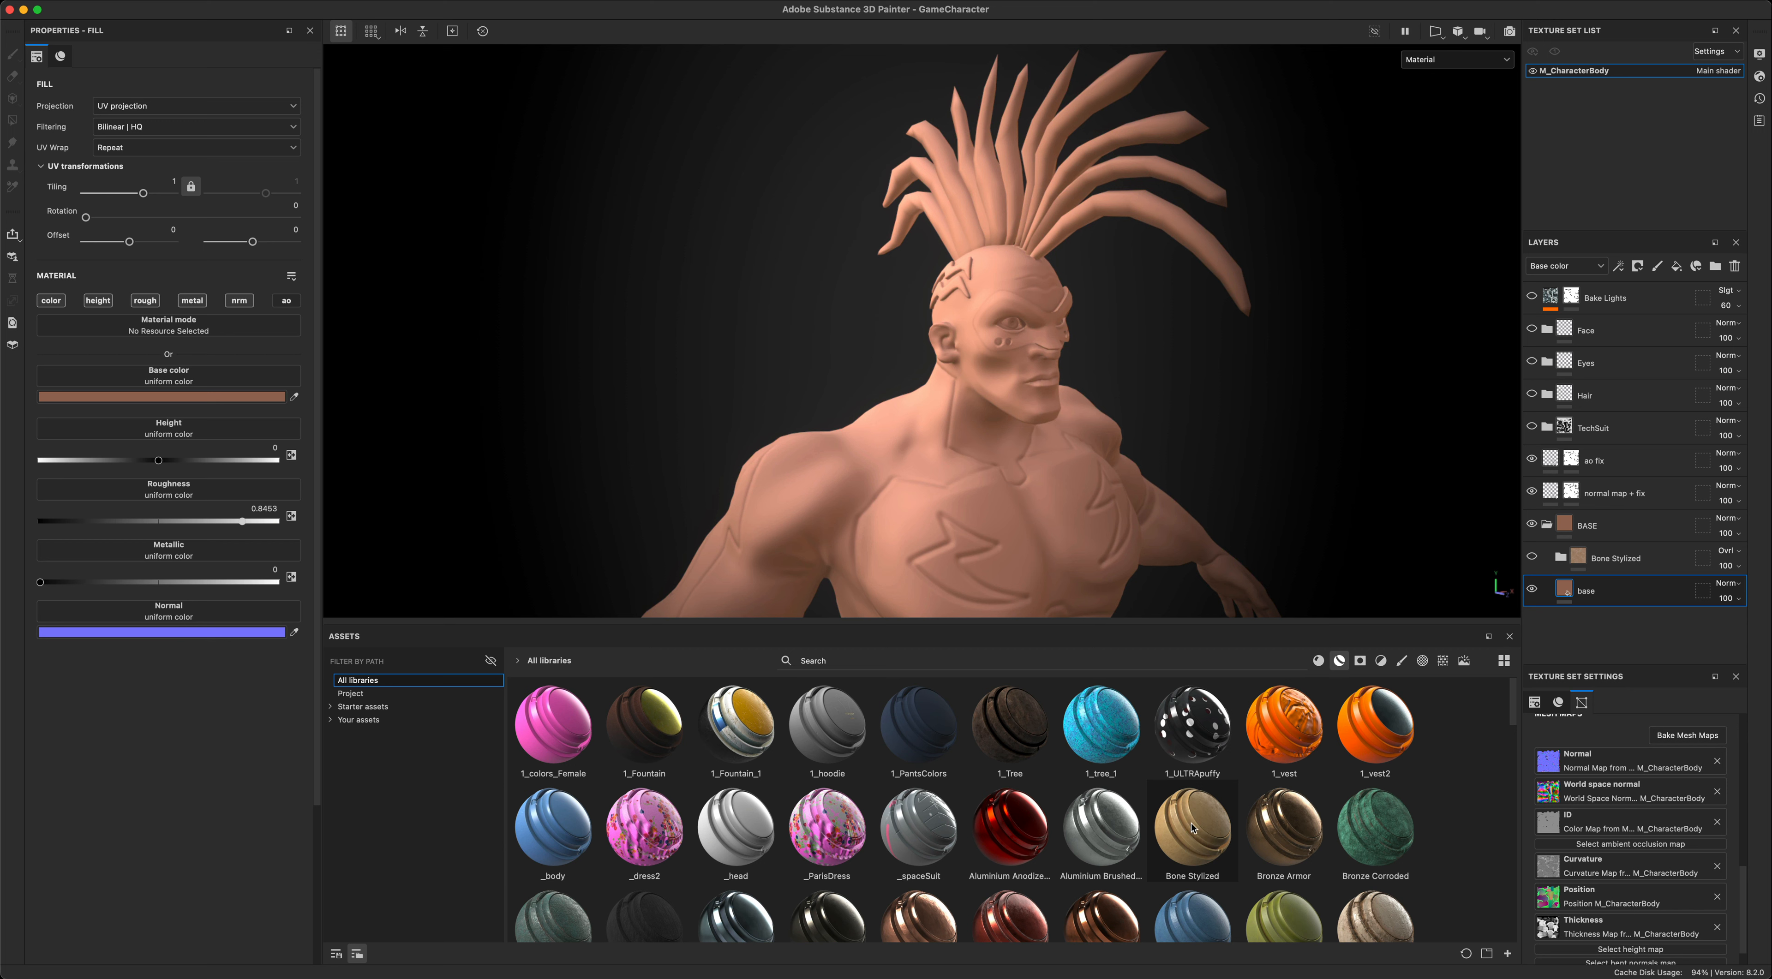
mouse_move(1191, 829)
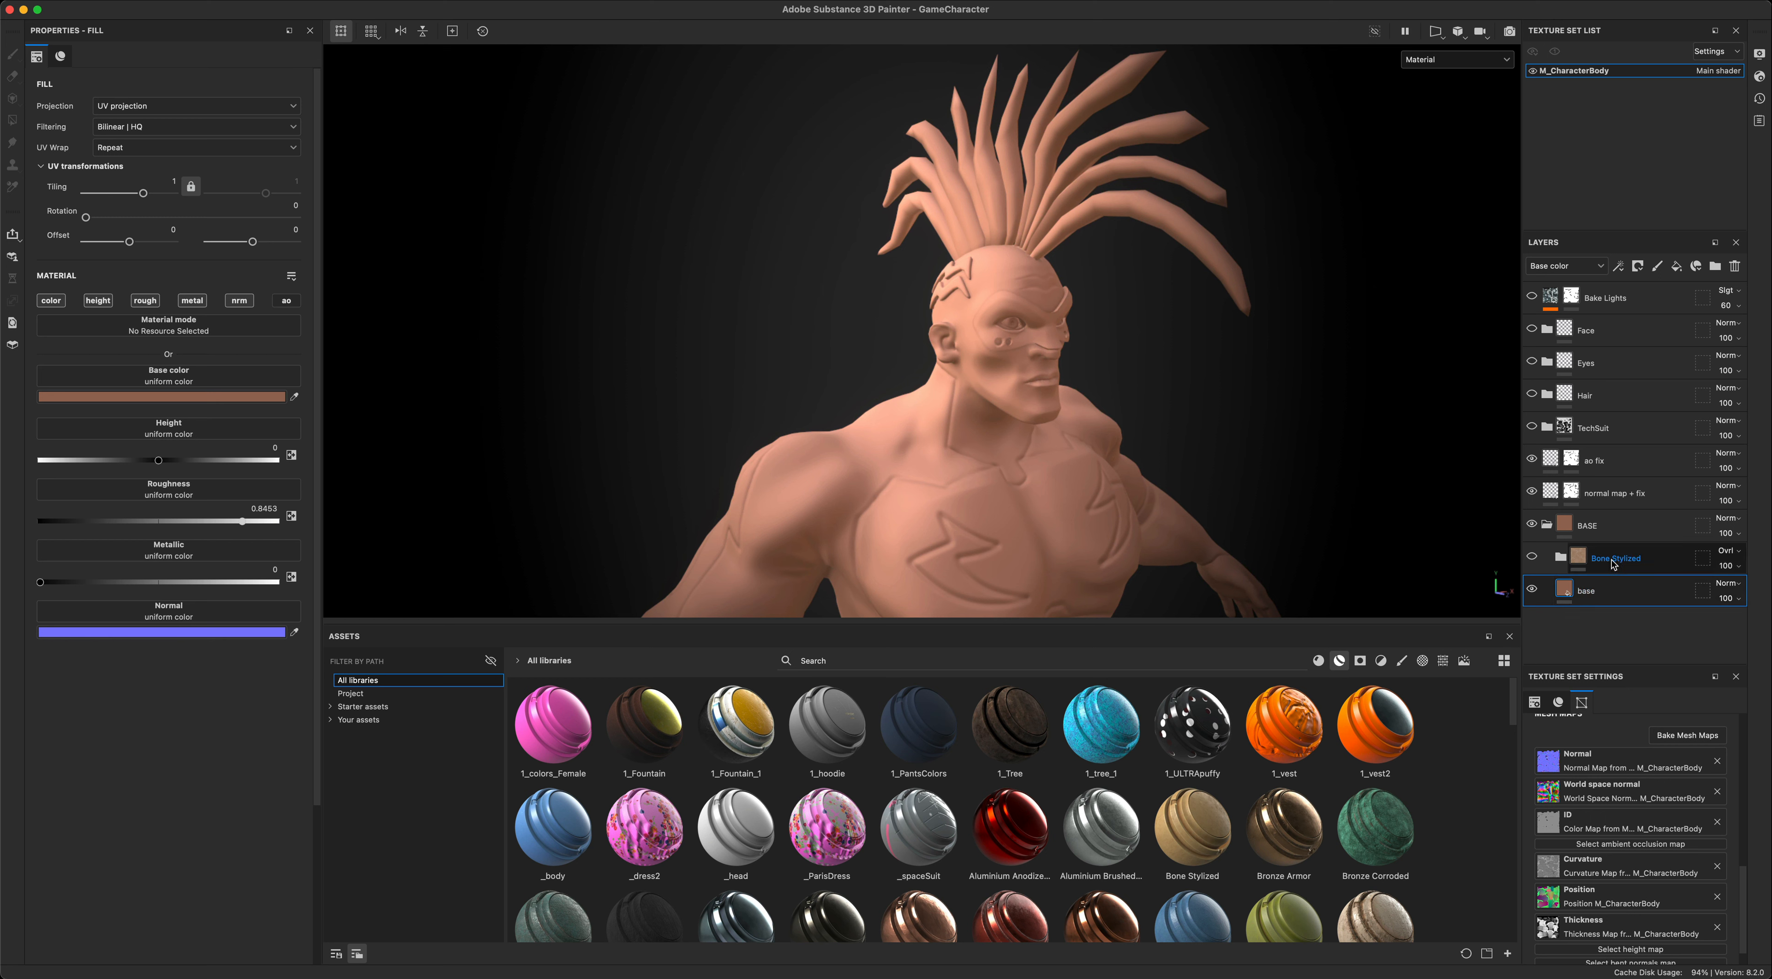
- Show the Bone Stylized folder inside BASE and select it
click(1532, 558)
click(1720, 558)
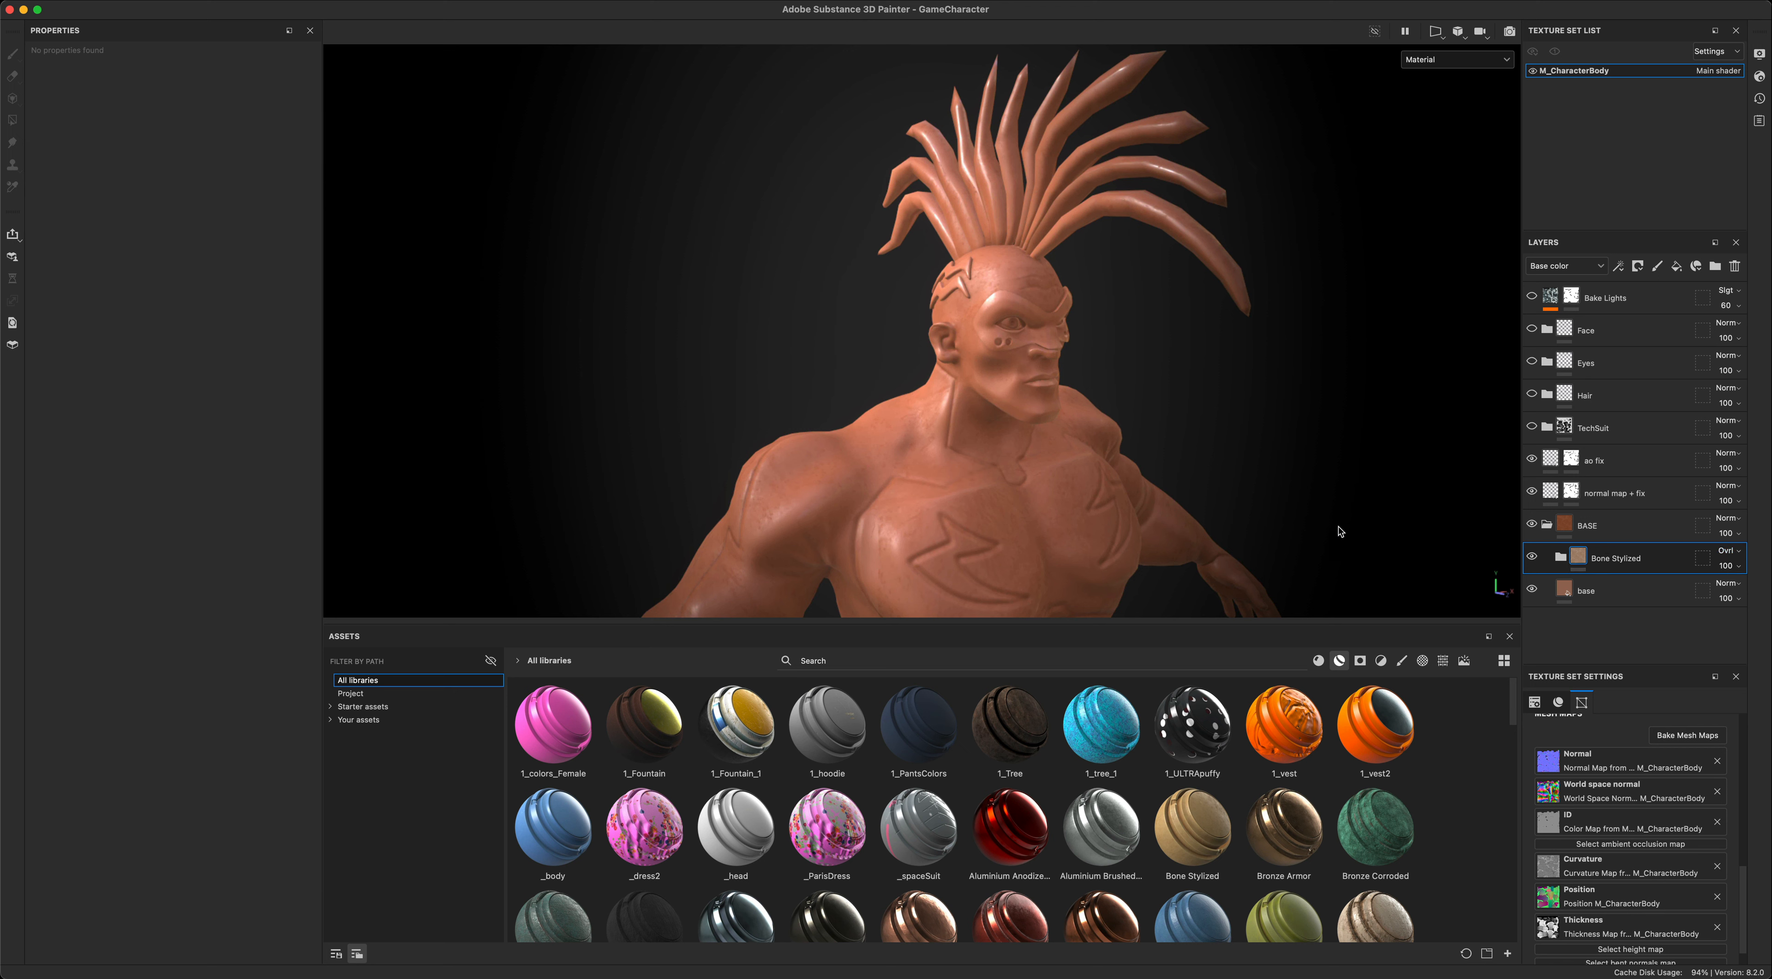
- Examine the skin texture on the character's head, neck and shoulders up close from several angles
alt+middle_drag(1218, 381, 1230, 459)
scroll(1214, 391, up, 4)
alt+drag(1215, 392, 1284, 366)
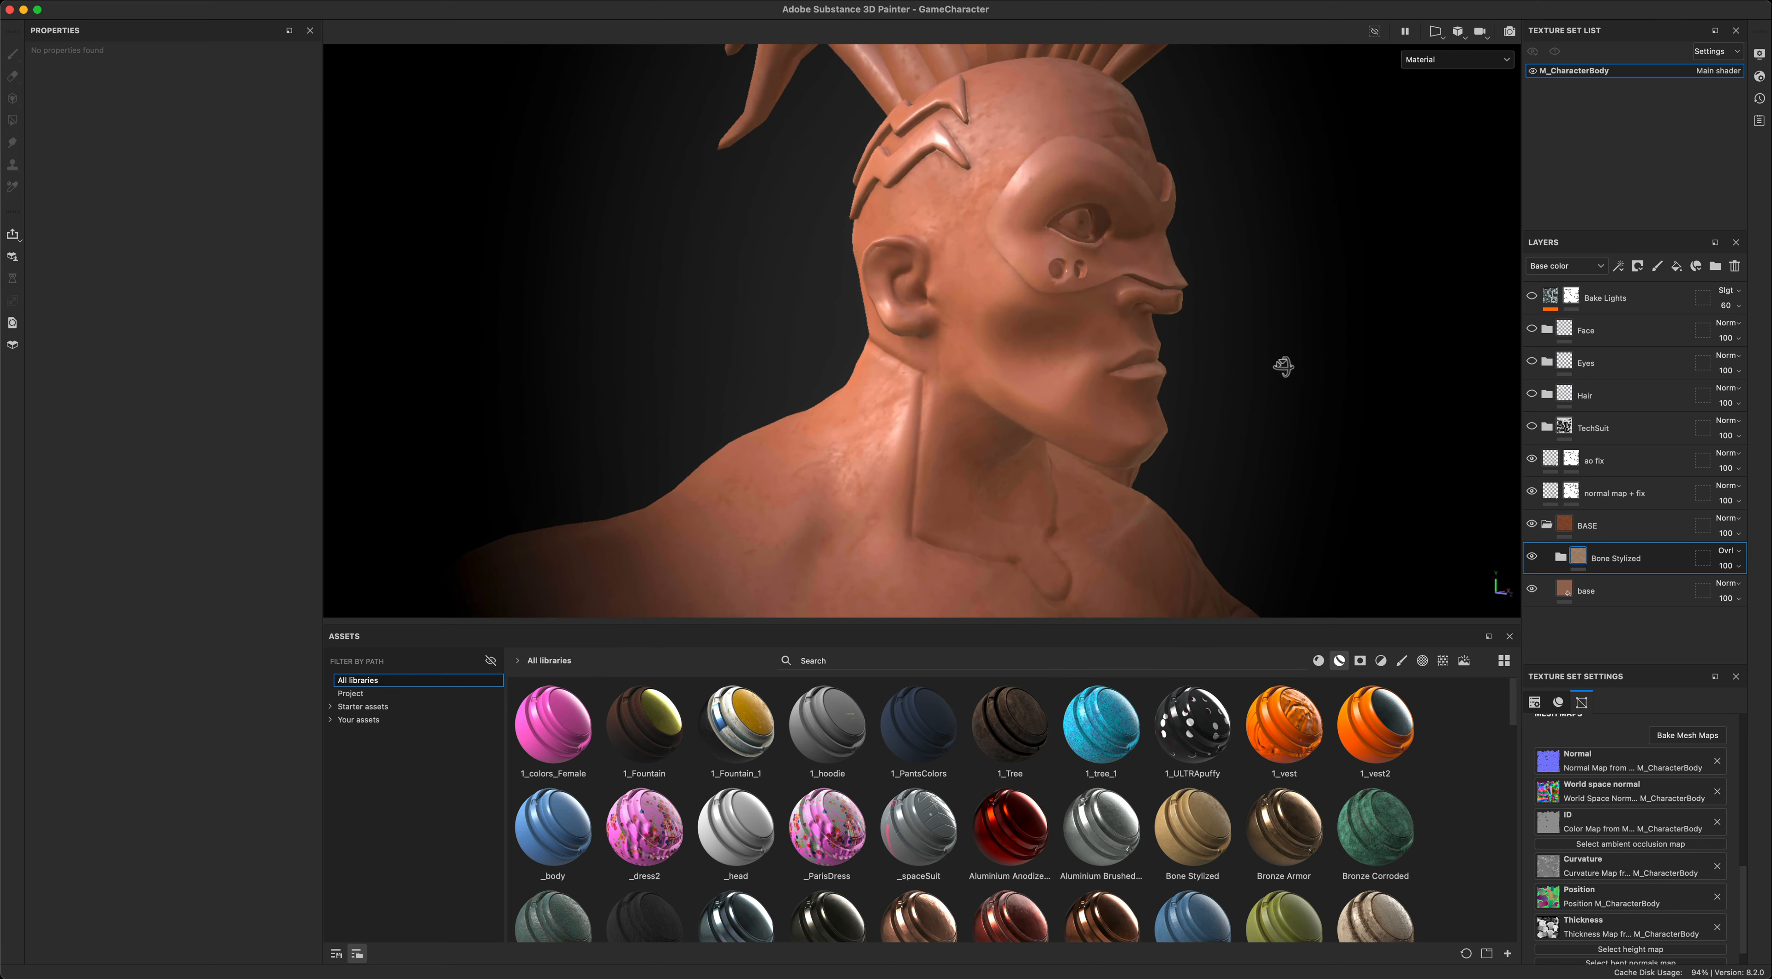
scroll(1285, 377, up, 2)
alt+right_drag(1312, 385, 1176, 380)
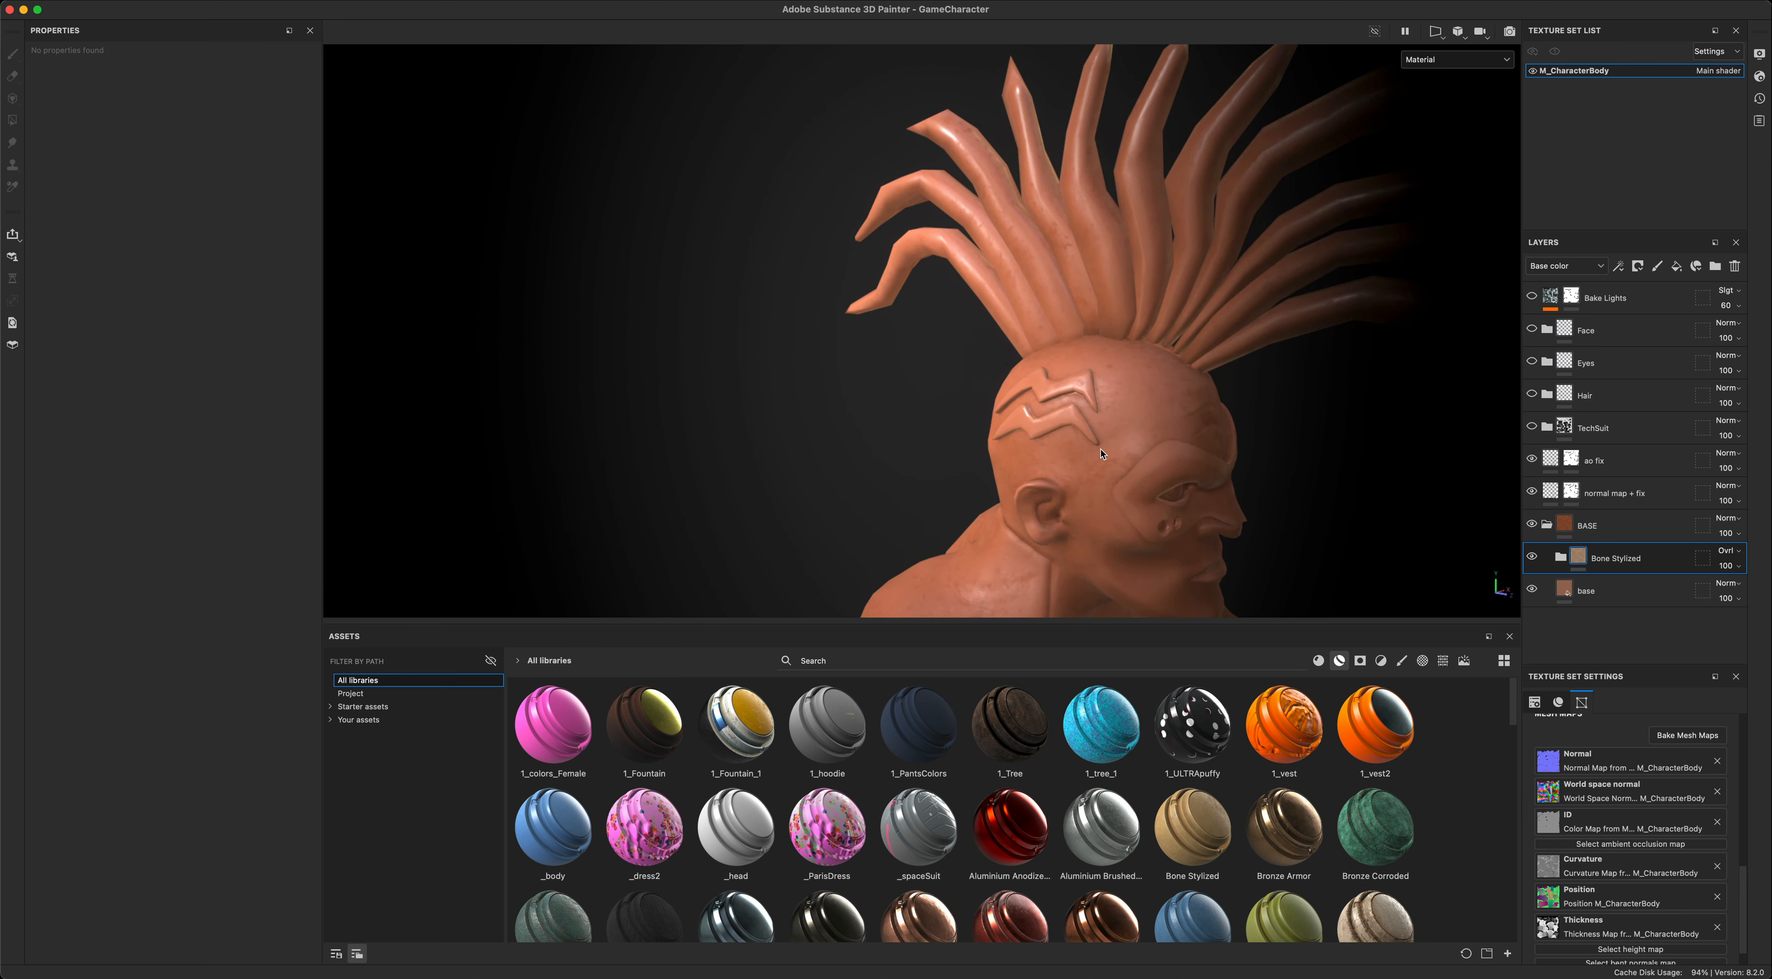
shift+right_drag(863, 392, 740, 389)
scroll(781, 453, down, 4)
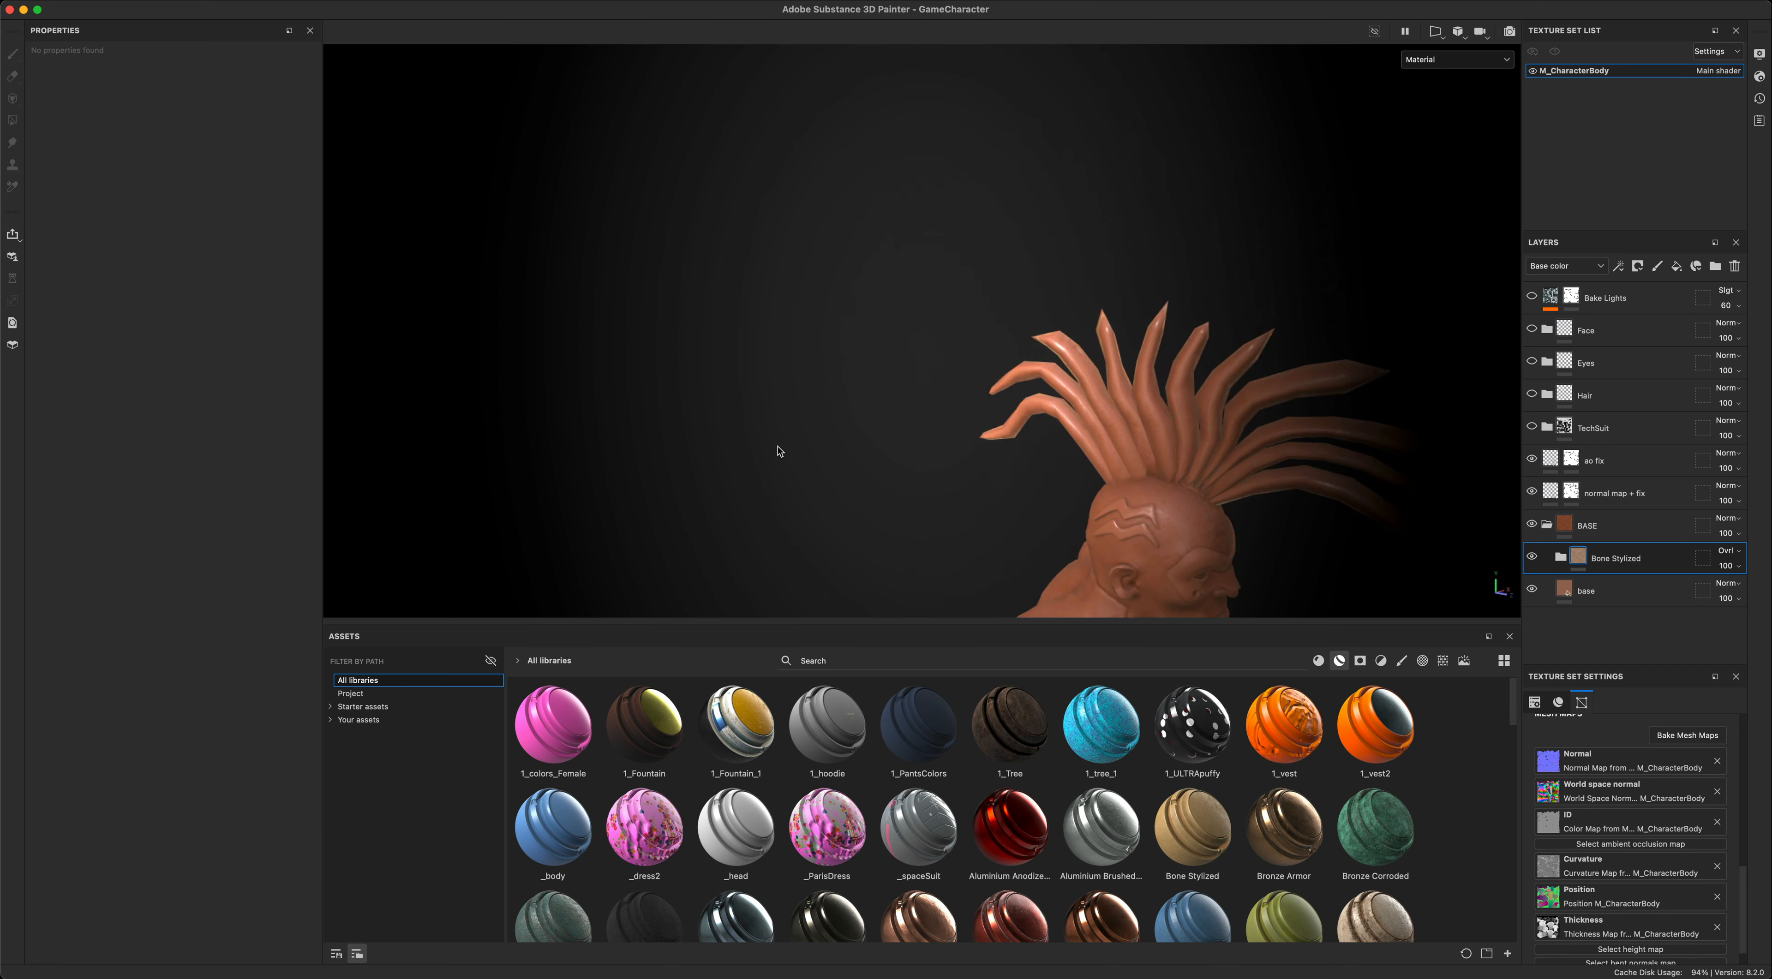
alt+middle_drag(824, 469, 718, 353)
mouse_move(747, 364)
shift+right_down()
mouse_move(766, 368)
mouse_move(724, 368)
shift+right_up()
scroll(738, 374, up, 3)
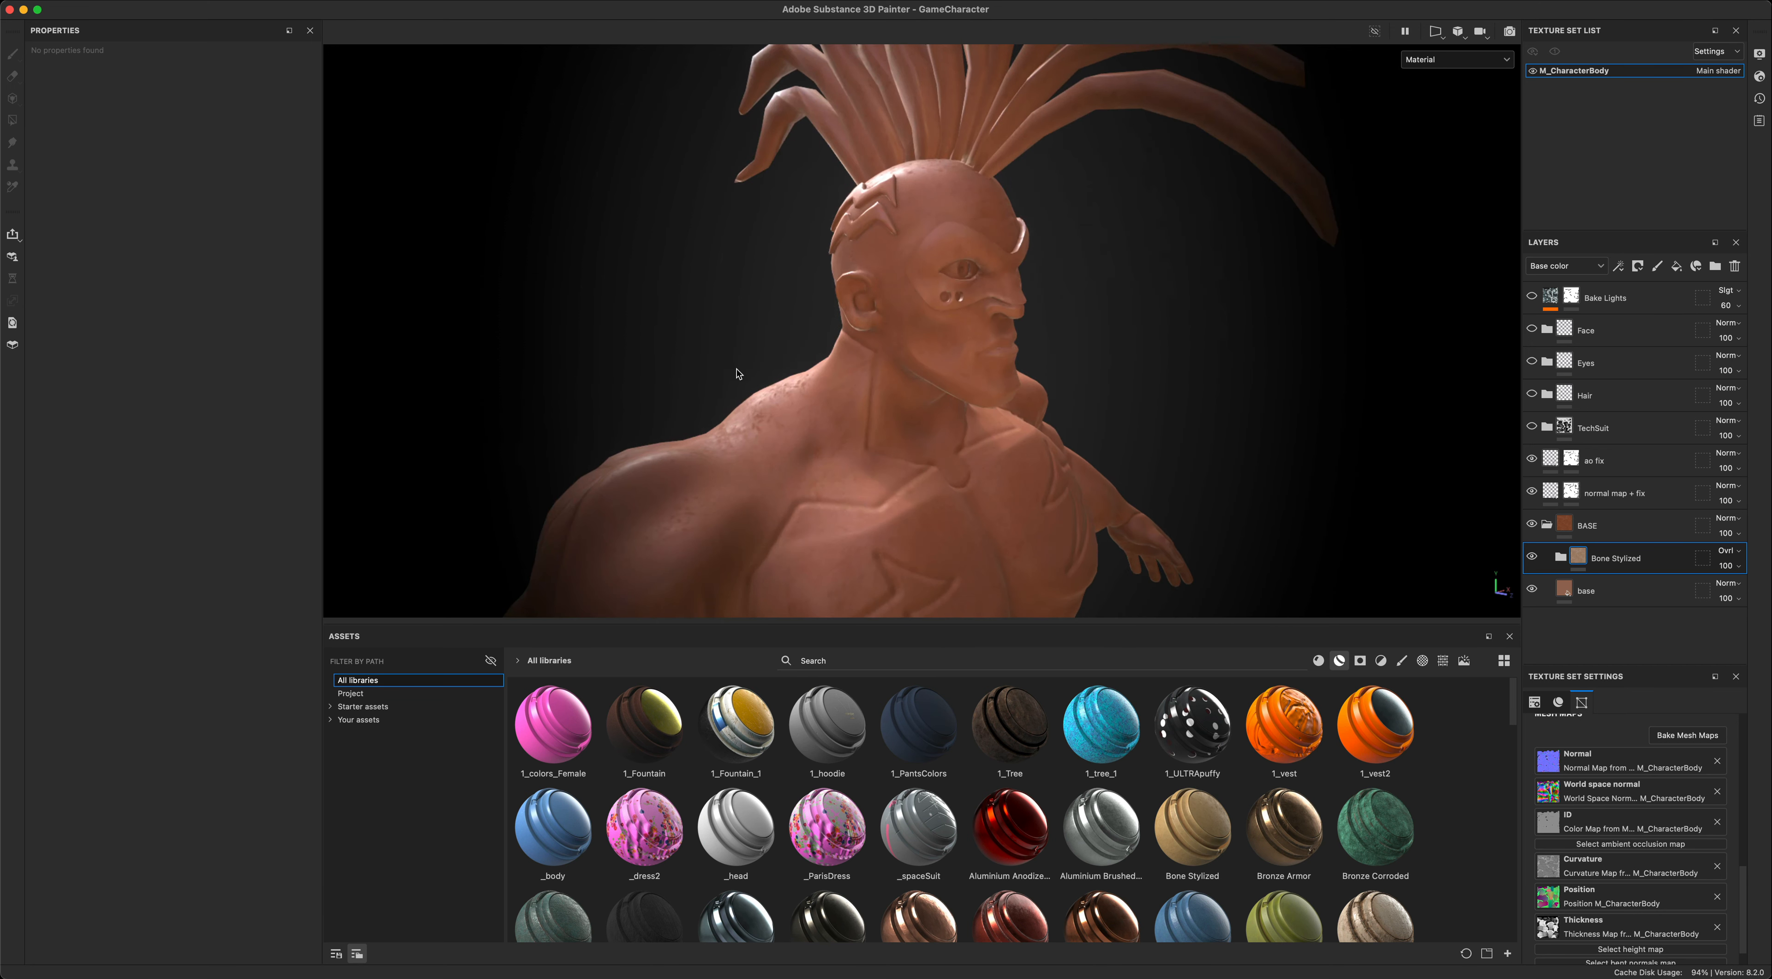
alt+drag(641, 313, 1280, 454)
alt+middle_drag(1280, 454, 1345, 477)
scroll(1300, 459, up, 3)
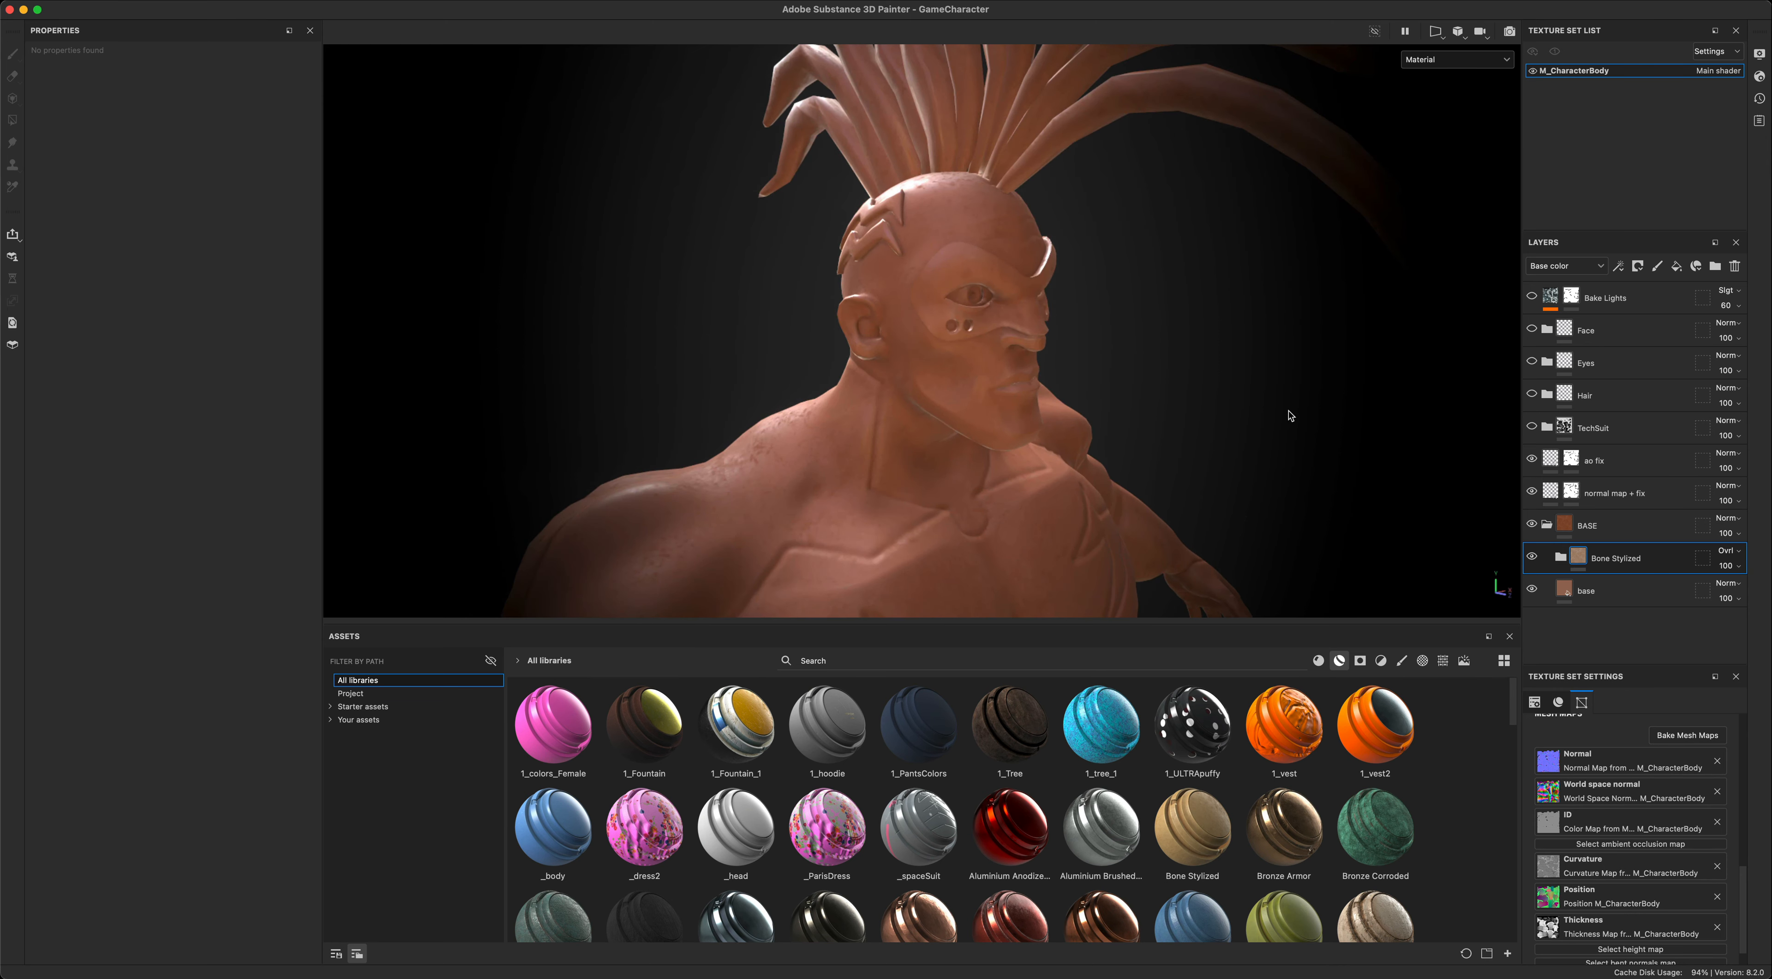
alt+drag(1282, 411, 1311, 463)
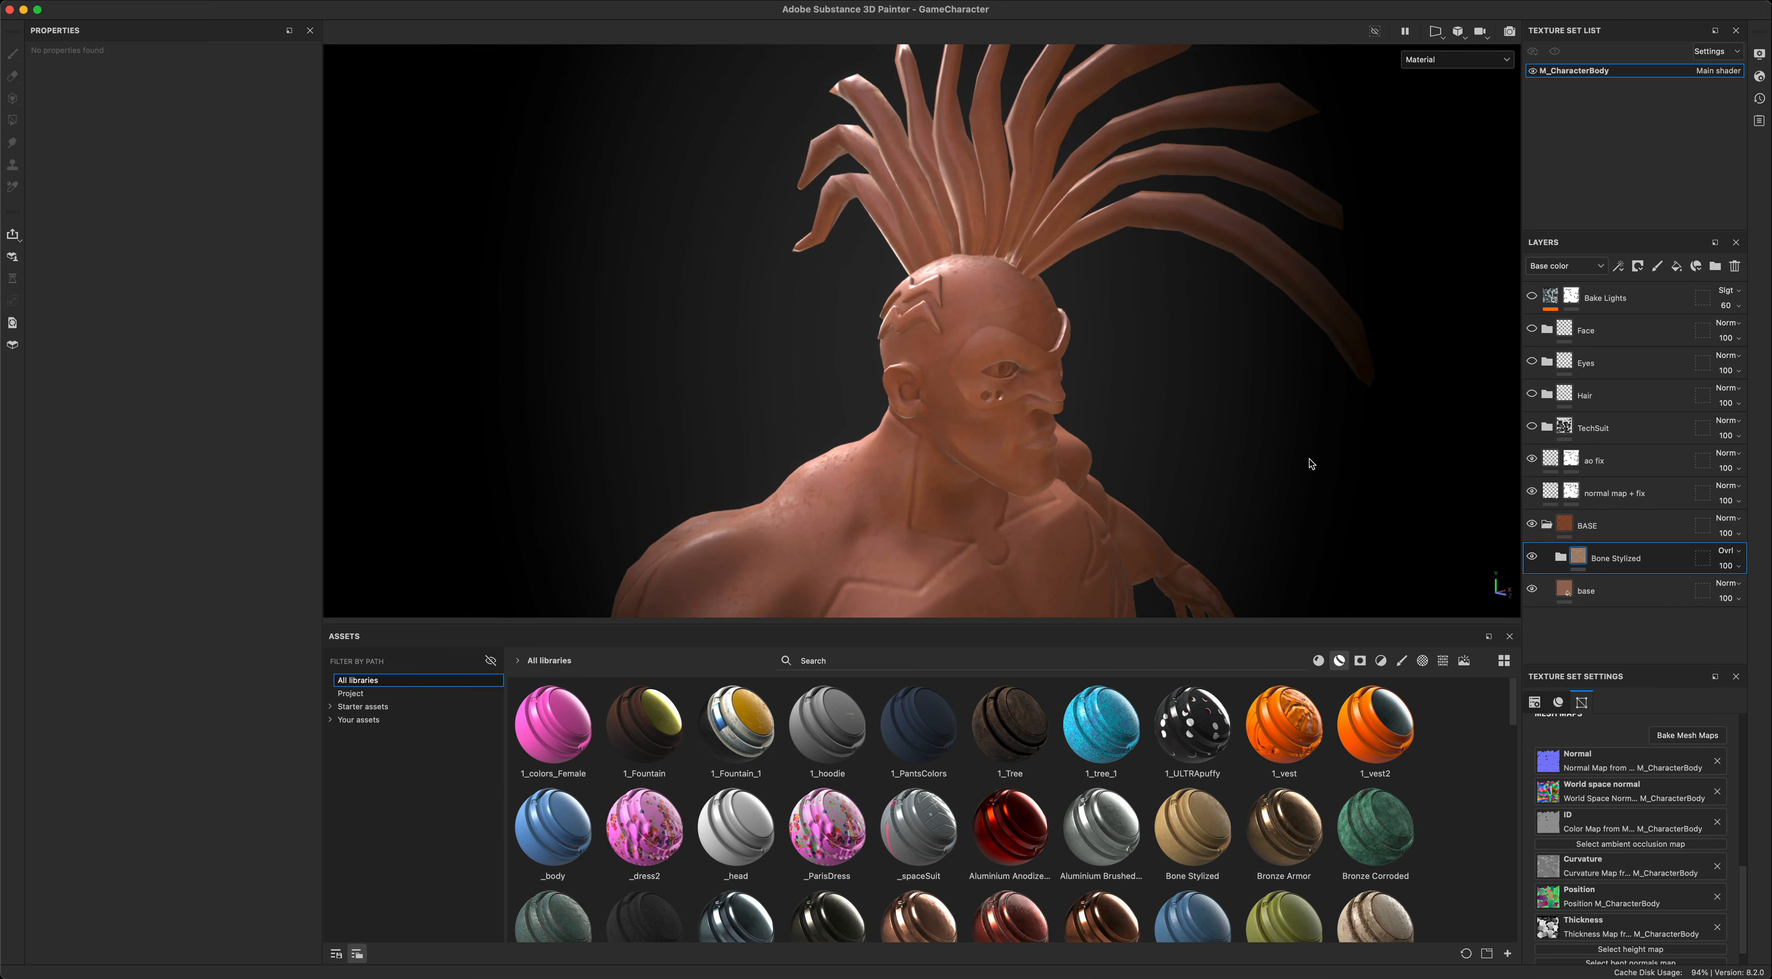
- Collapse the BASE folder and show the Bake Lights layer on the full character
click(1547, 526)
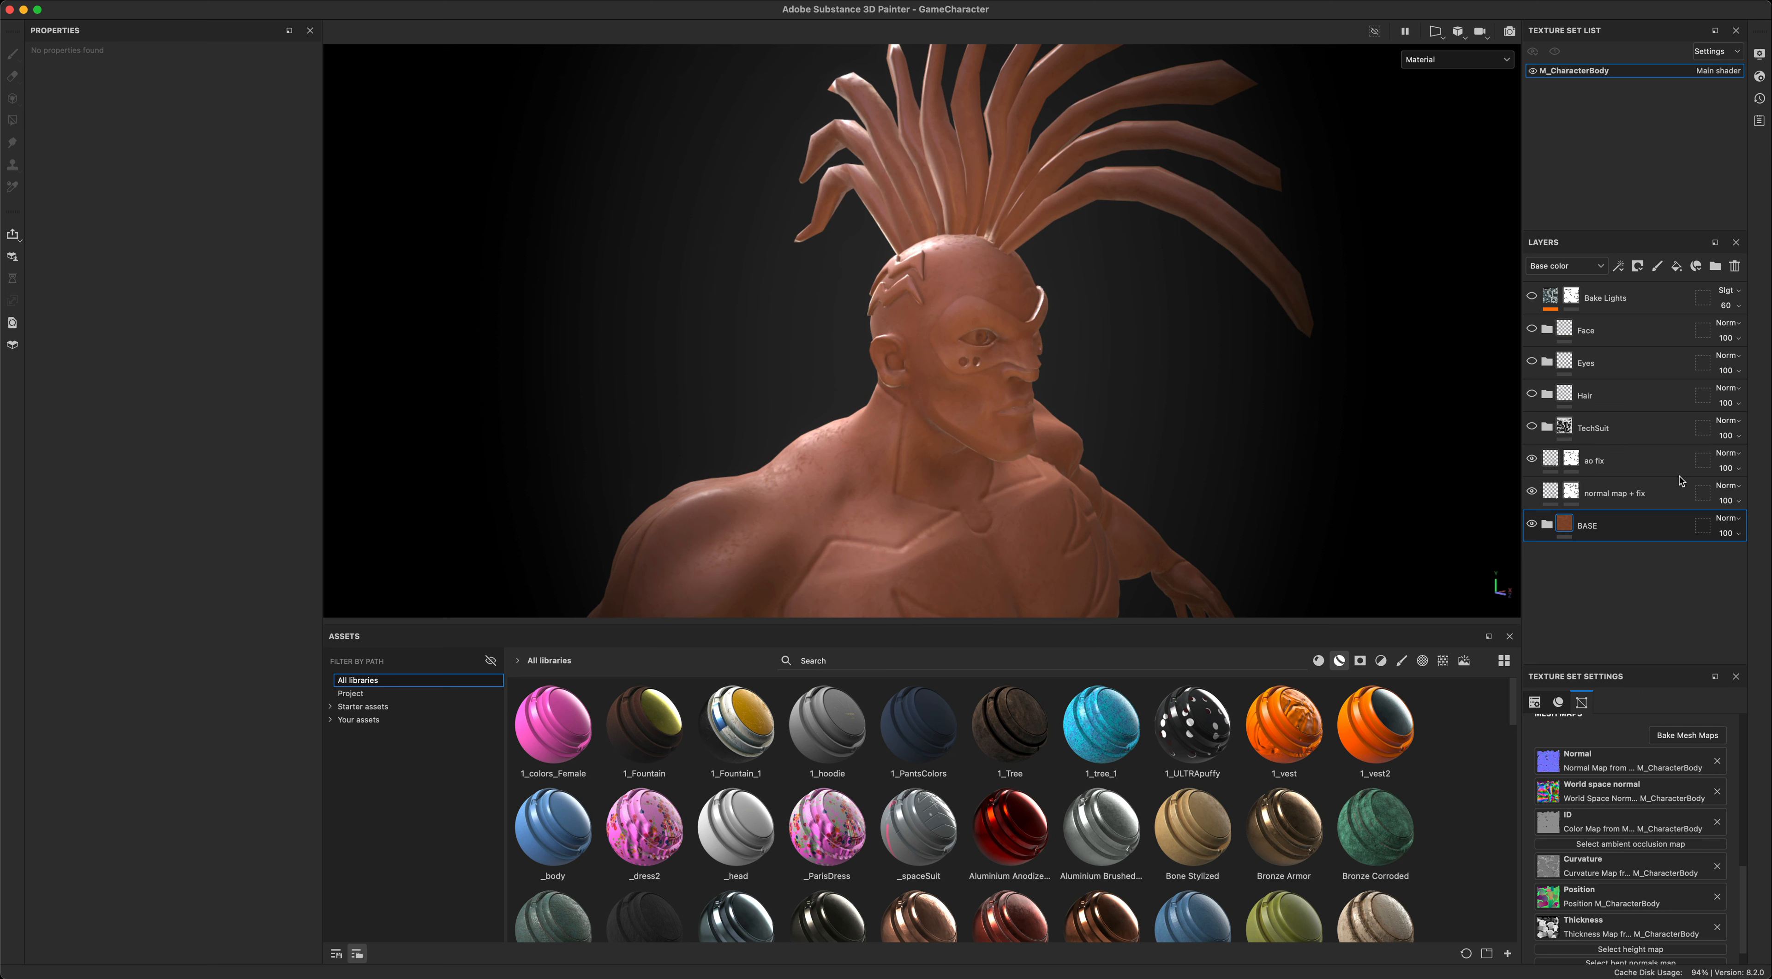
click(1532, 299)
alt+drag(1293, 385, 1218, 402)
alt+right_drag(1217, 402, 1277, 499)
alt+middle_drag(1278, 498, 1217, 302)
shift+right_drag(1330, 339, 1258, 382)
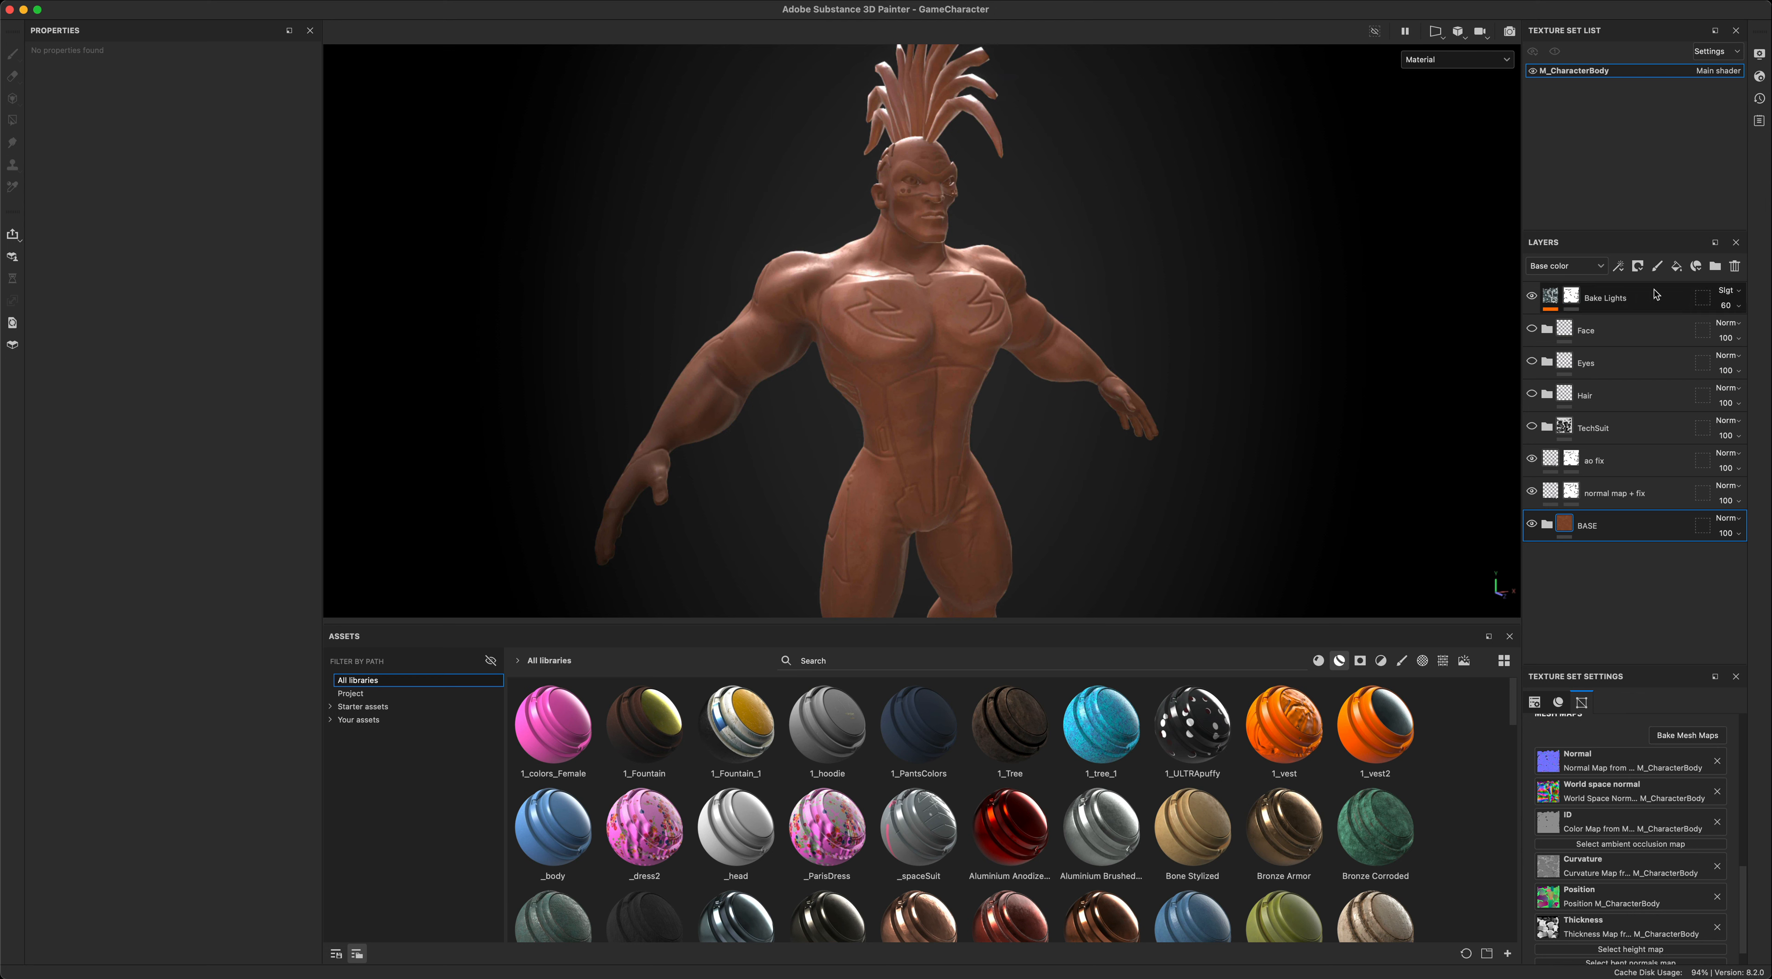
- Add a fill layer at the very top of the layer stack and give it the Baked Lighting Stylized filter
click(1678, 268)
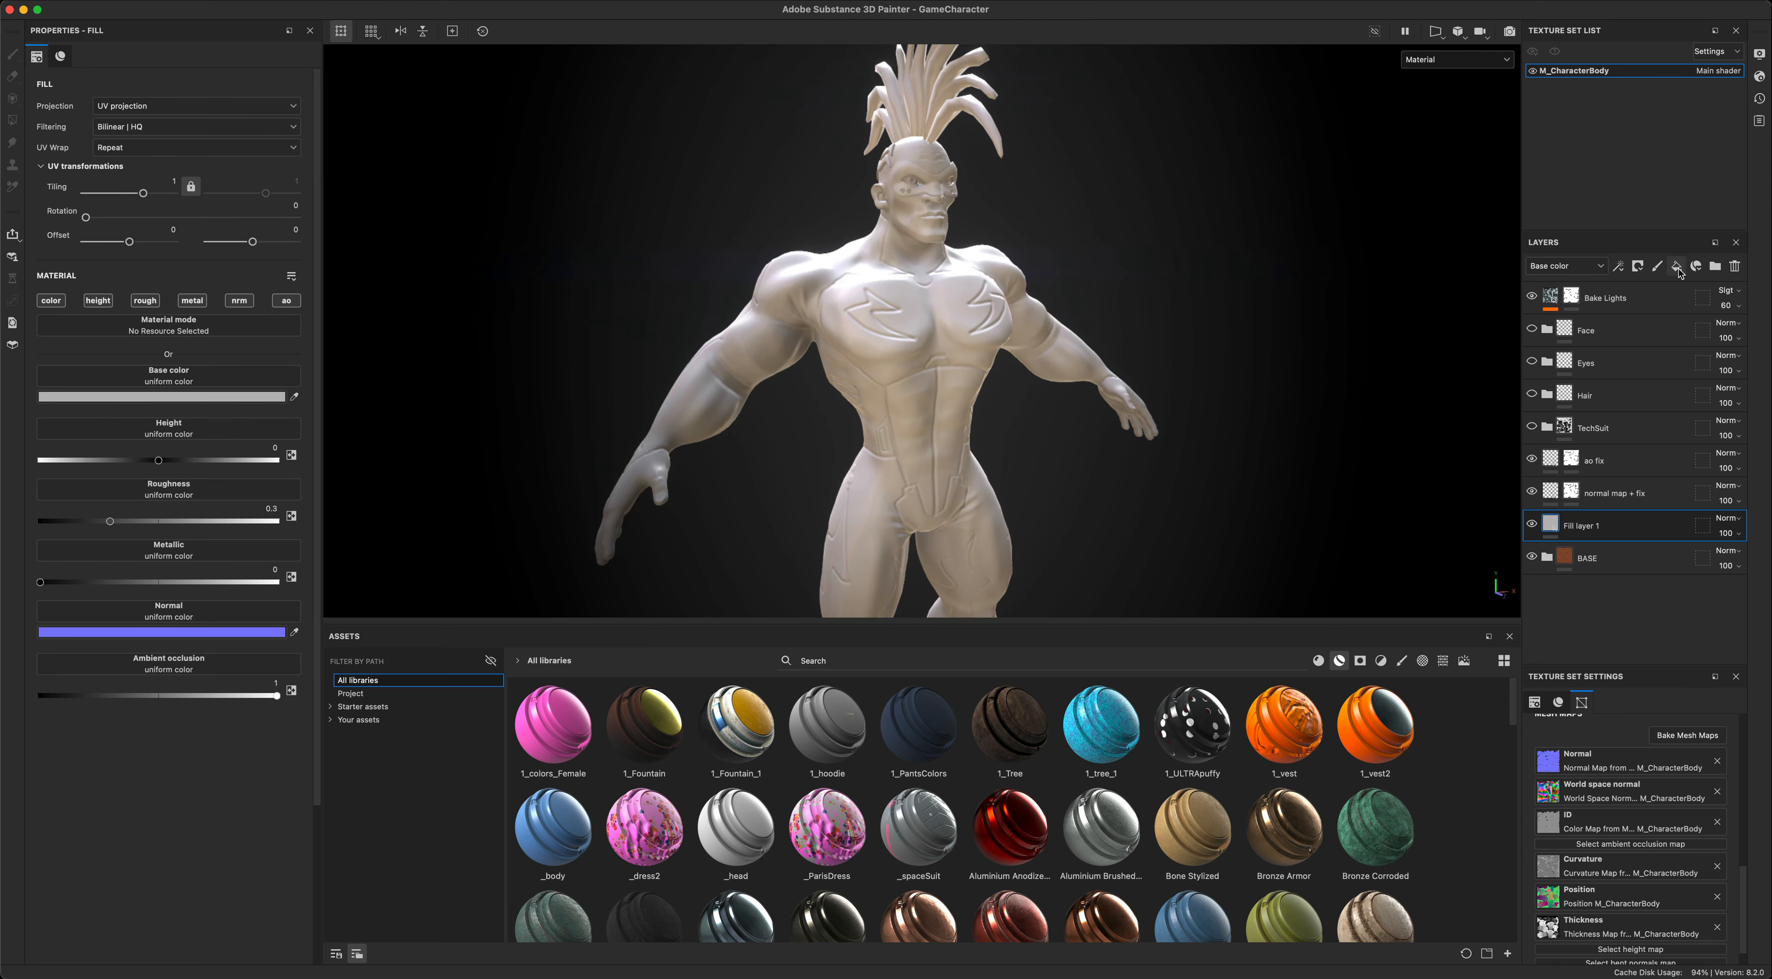
mouse_move(1648, 525)
mouse_down()
mouse_move(1629, 292)
mouse_move(1594, 300)
mouse_up()
right_click(1595, 301)
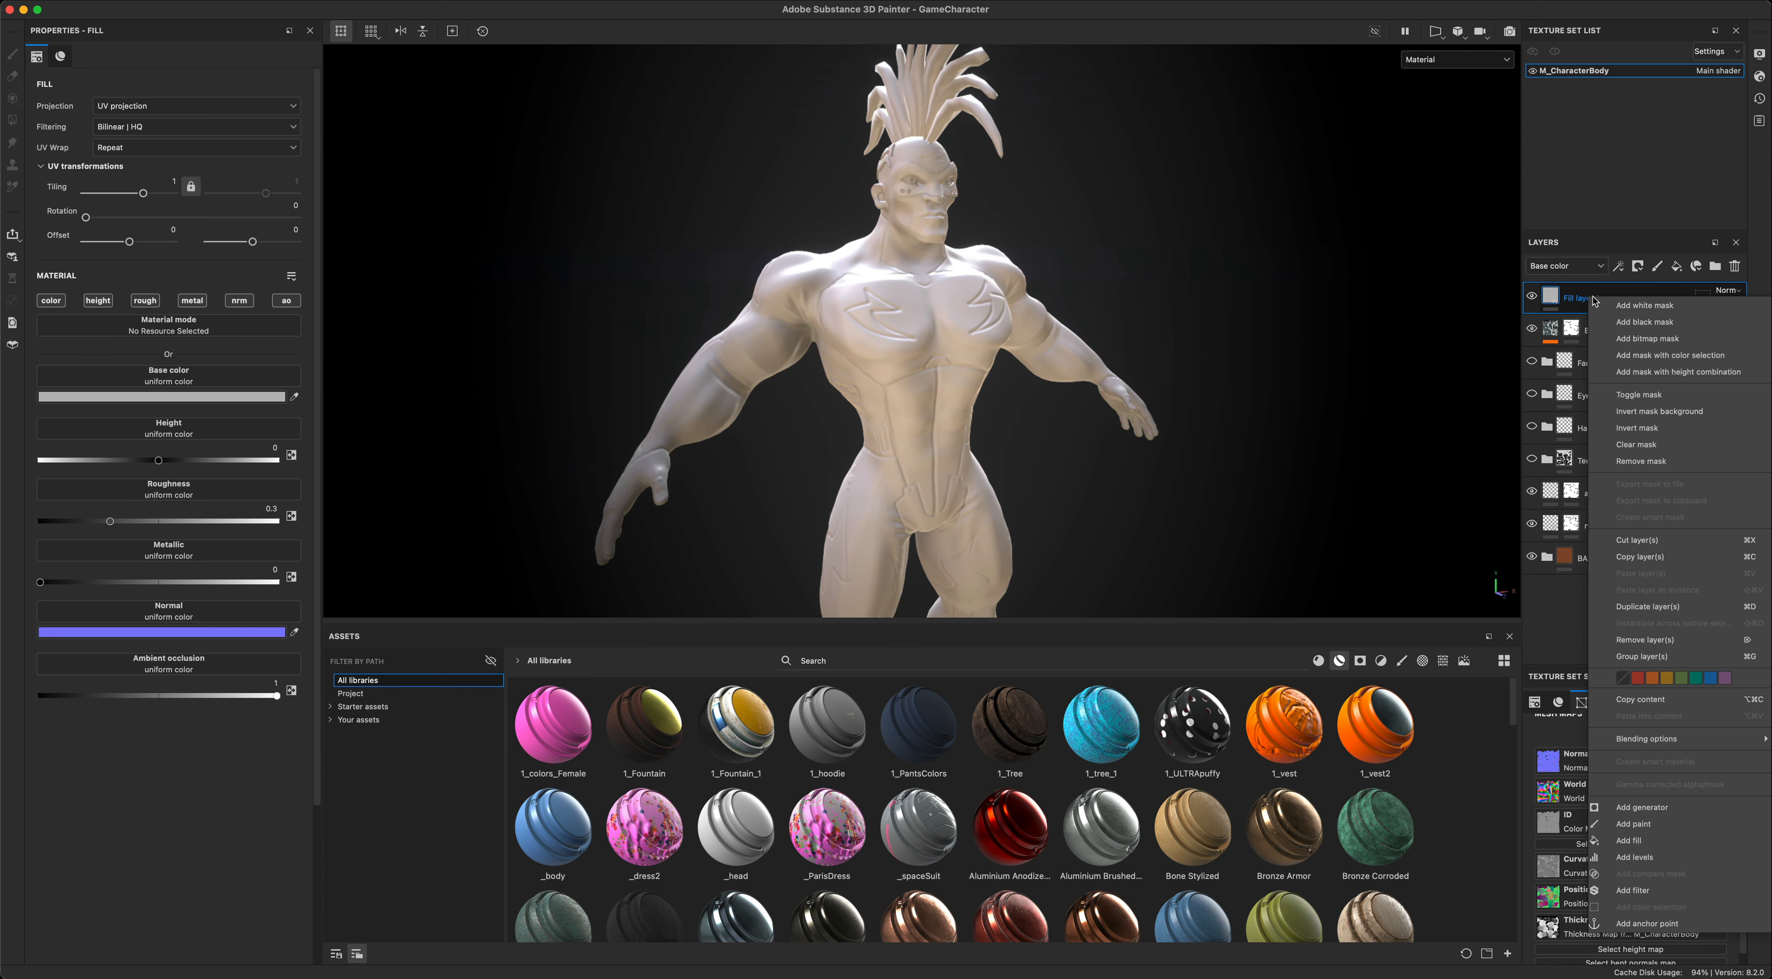
click(1664, 891)
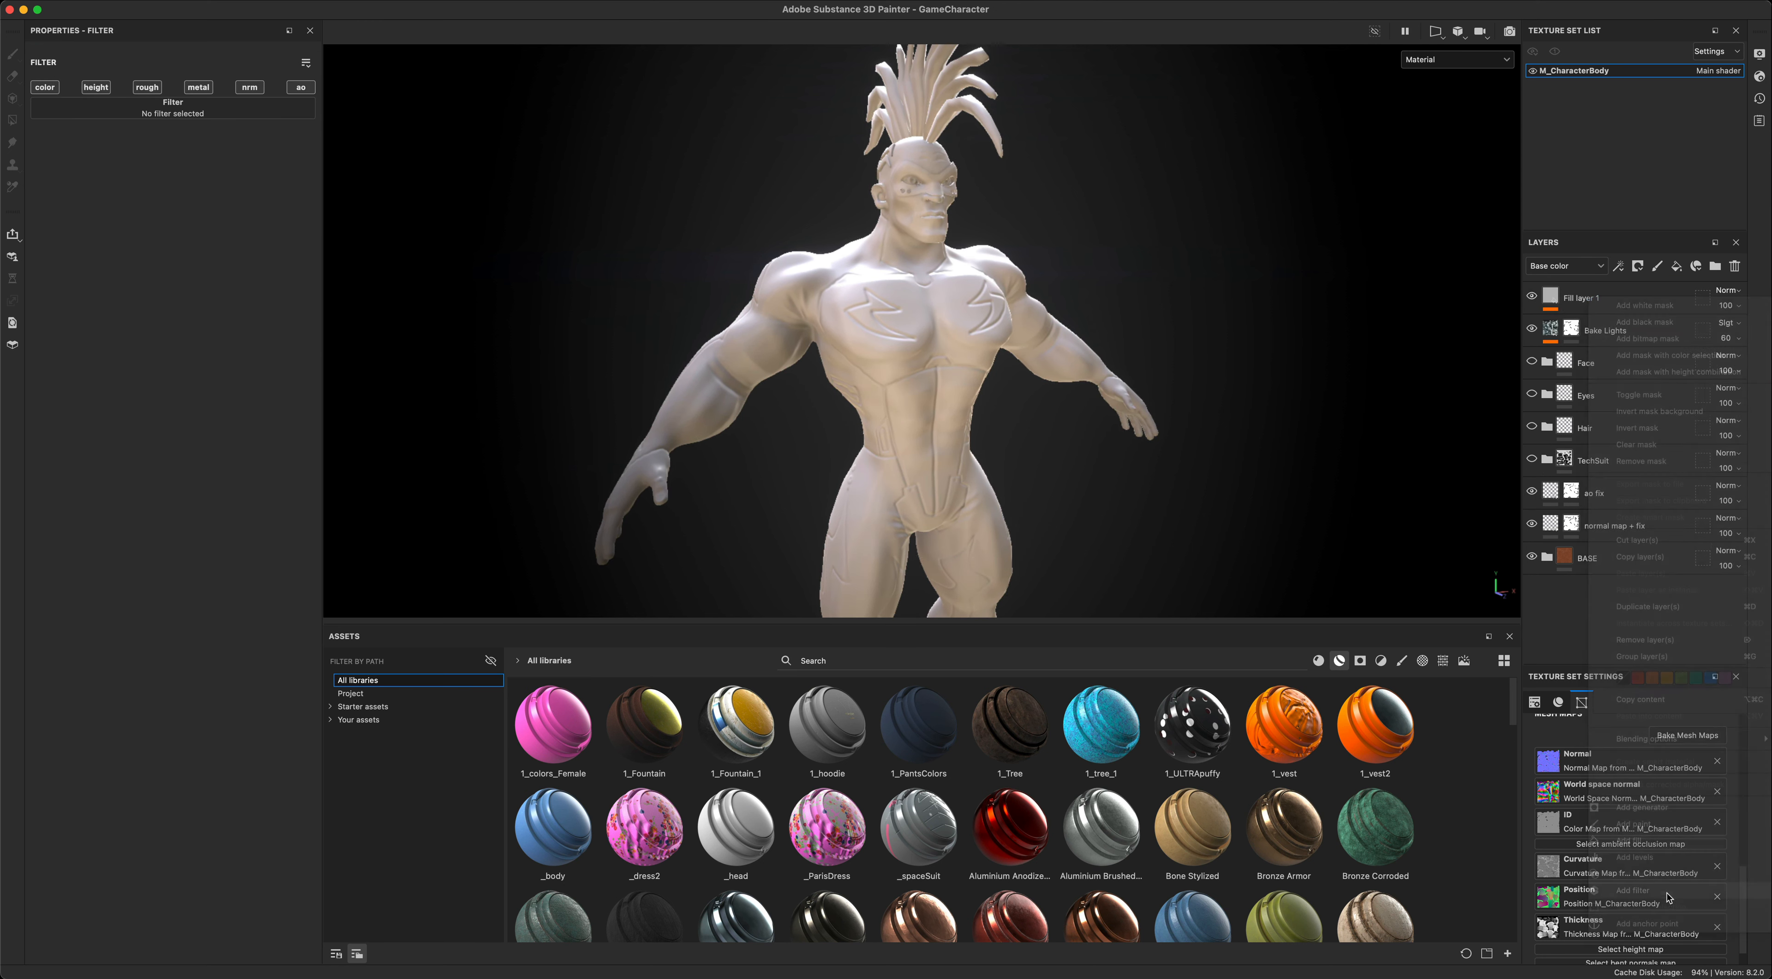
click(210, 118)
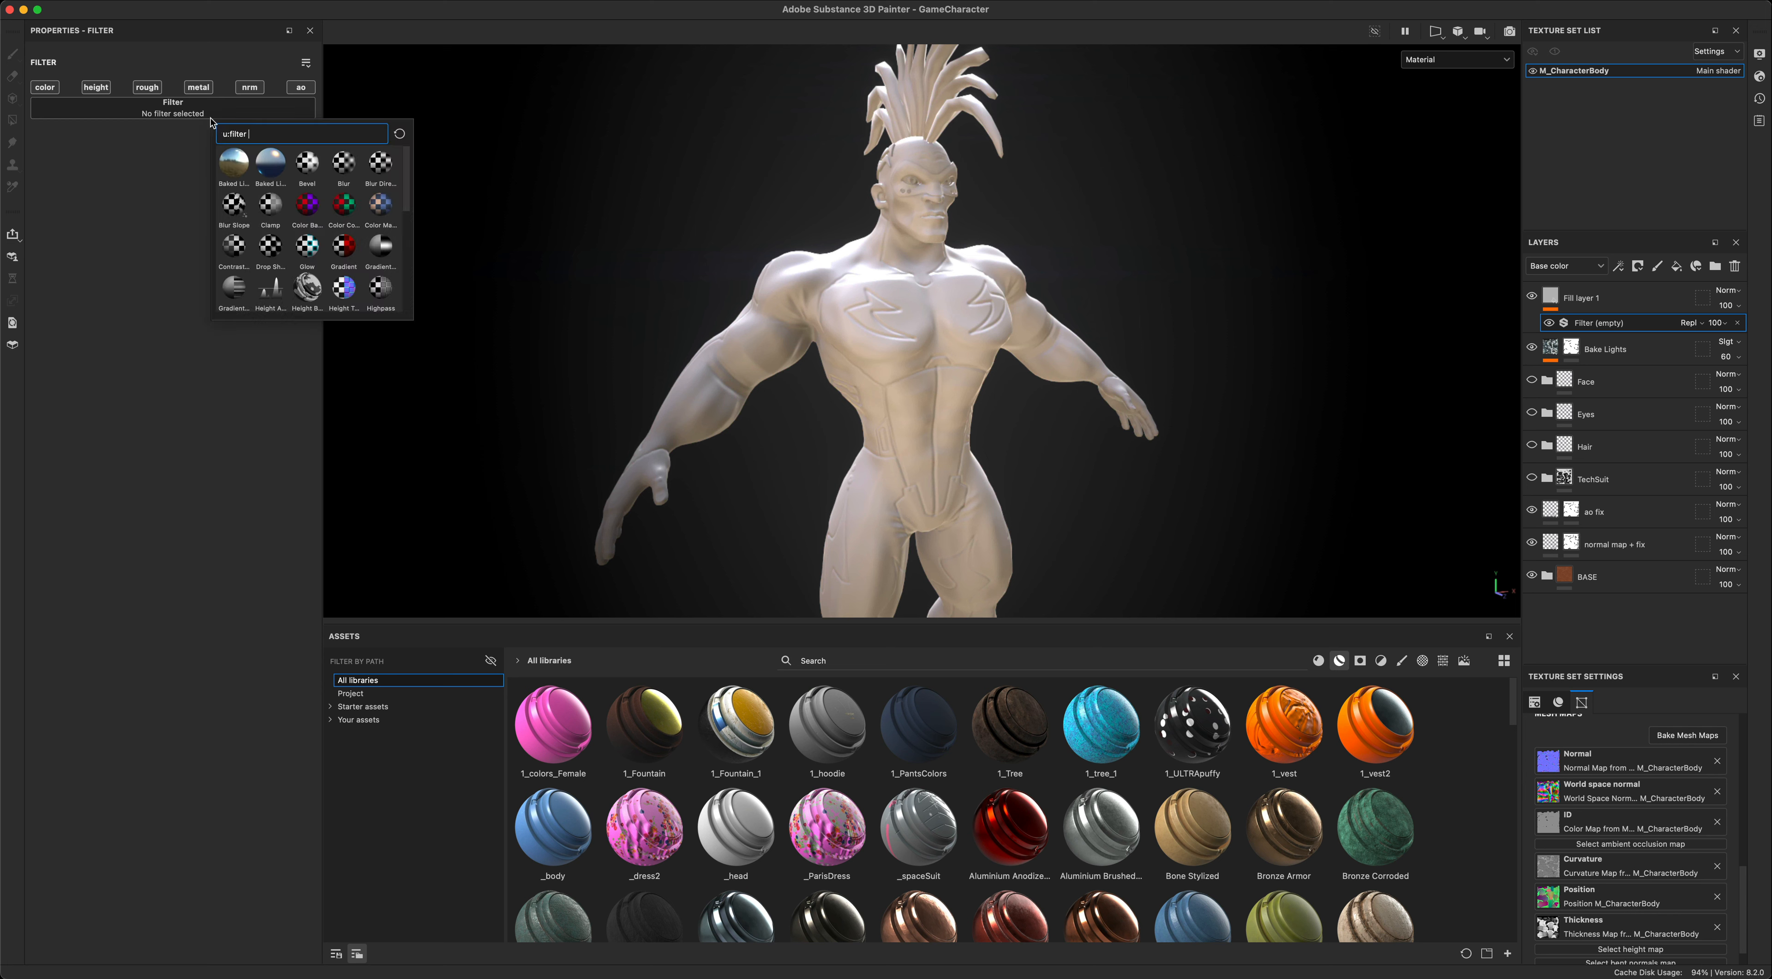
click(269, 166)
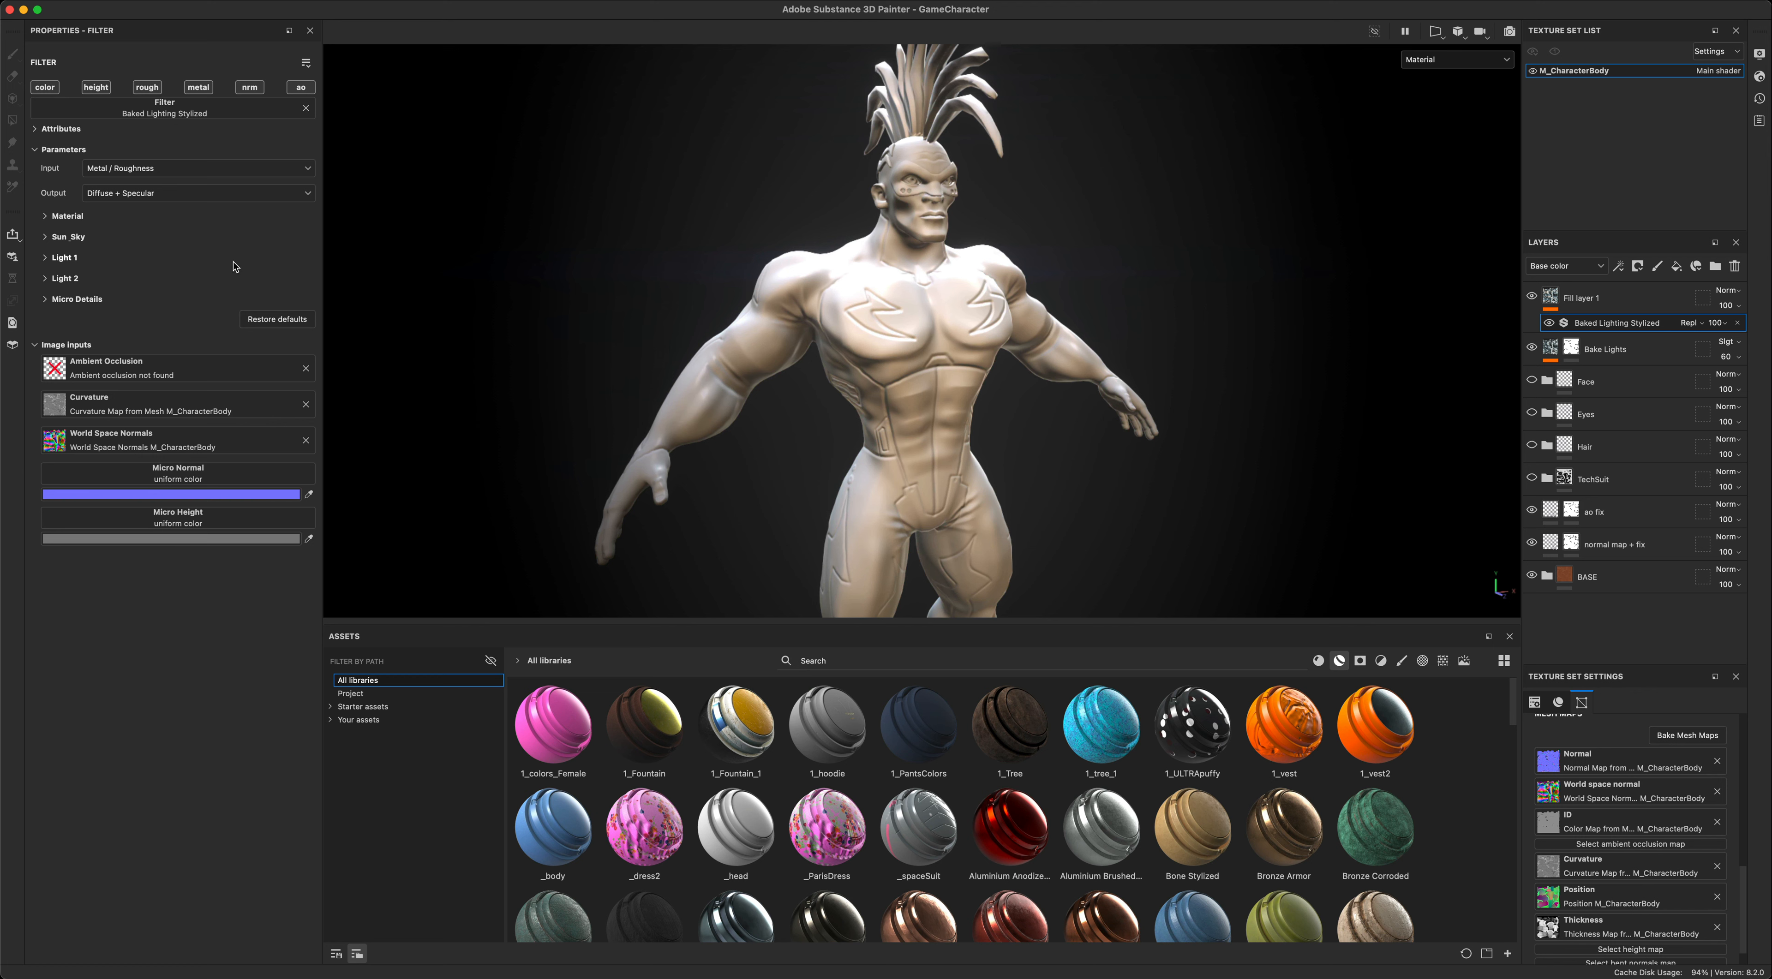
alt+drag(912, 304, 874, 302)
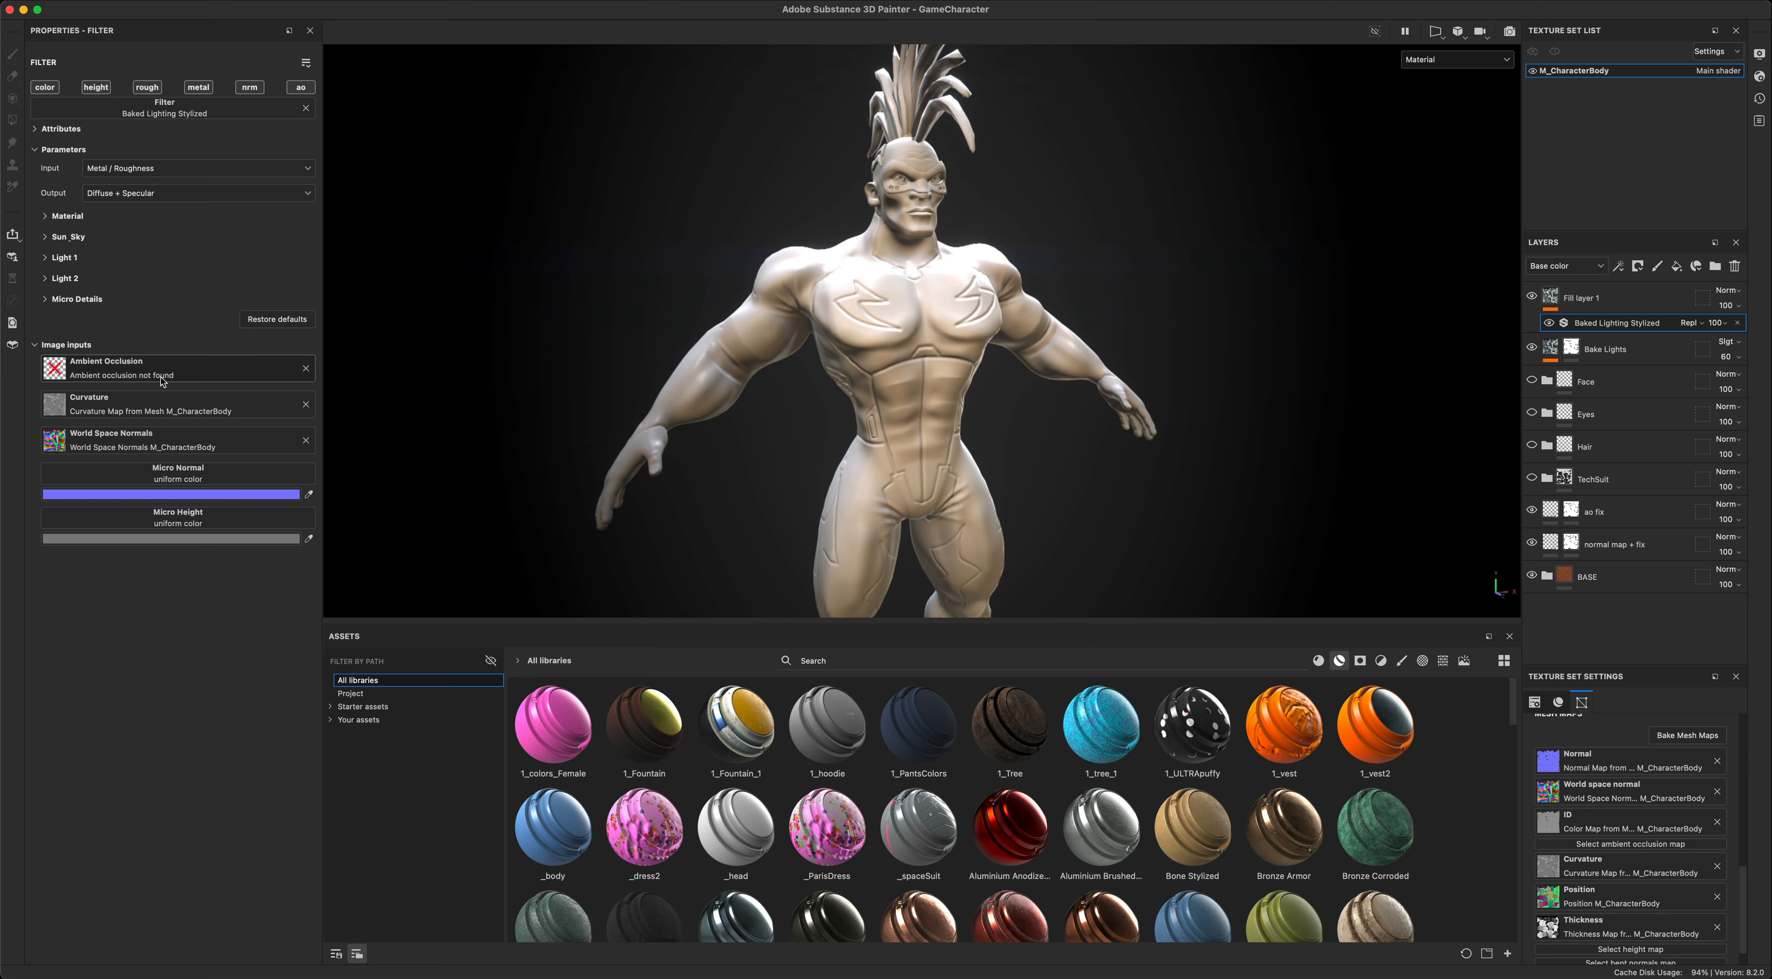
- List the project's textures and assign the Ambient Occlusion map to the filter's Ambient Occlusion input
click(364, 694)
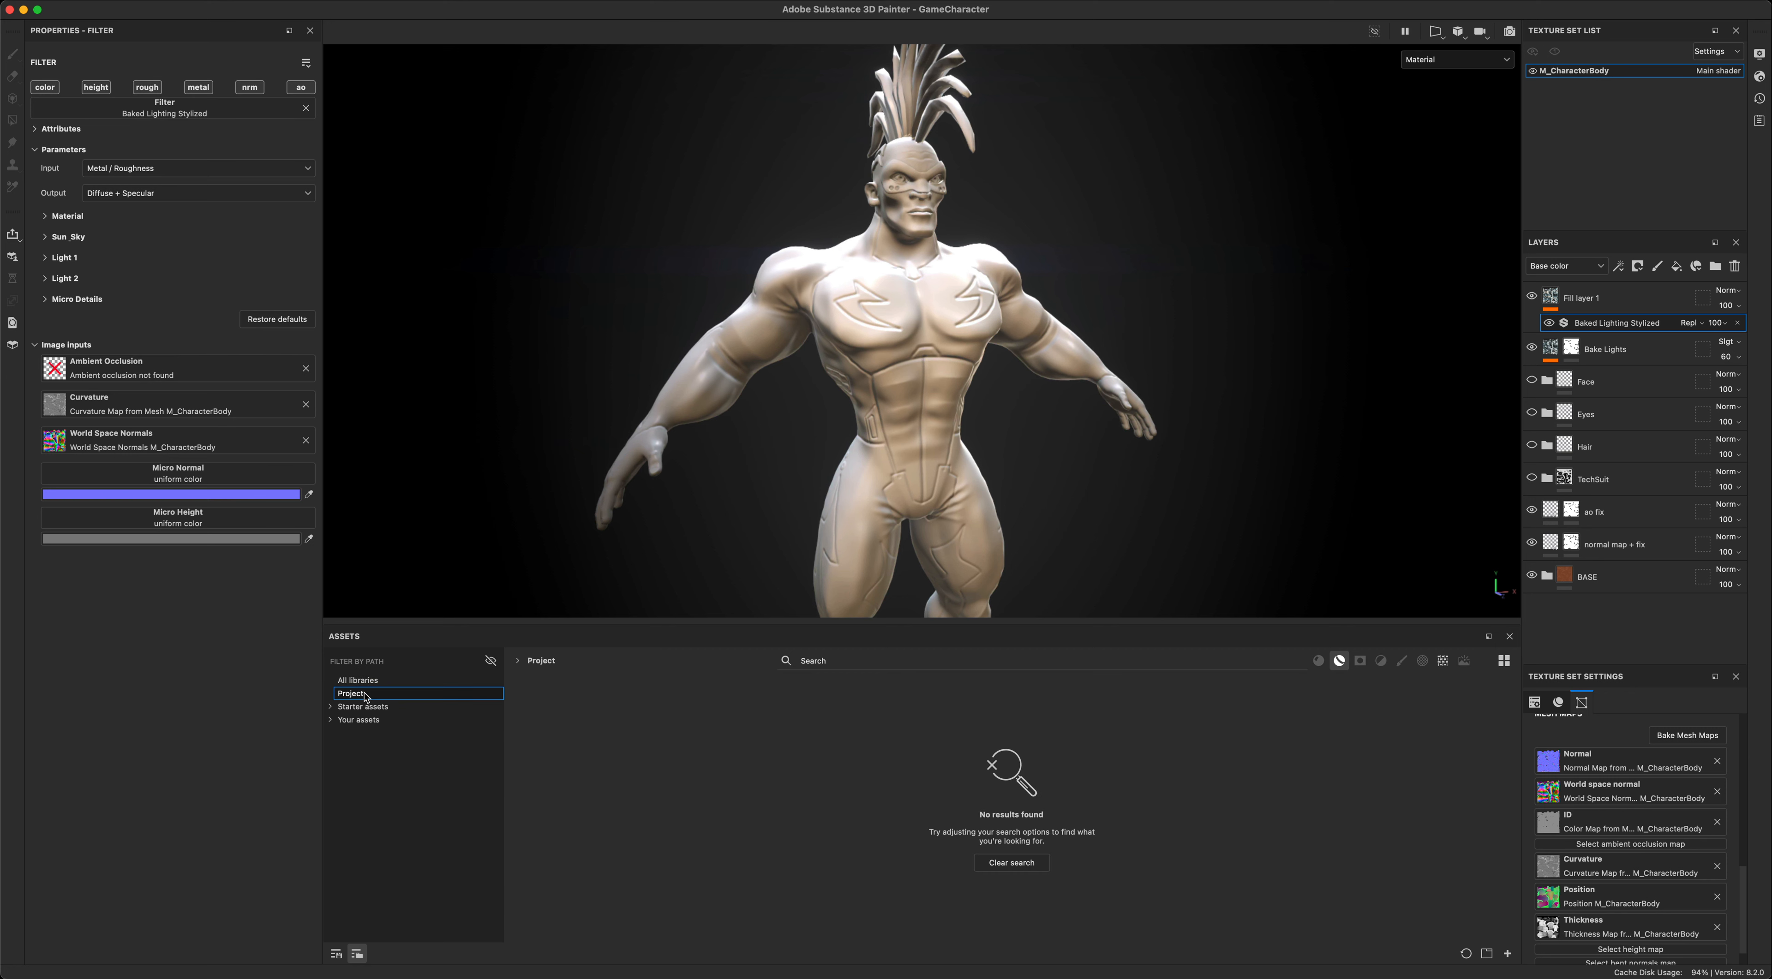
click(1442, 662)
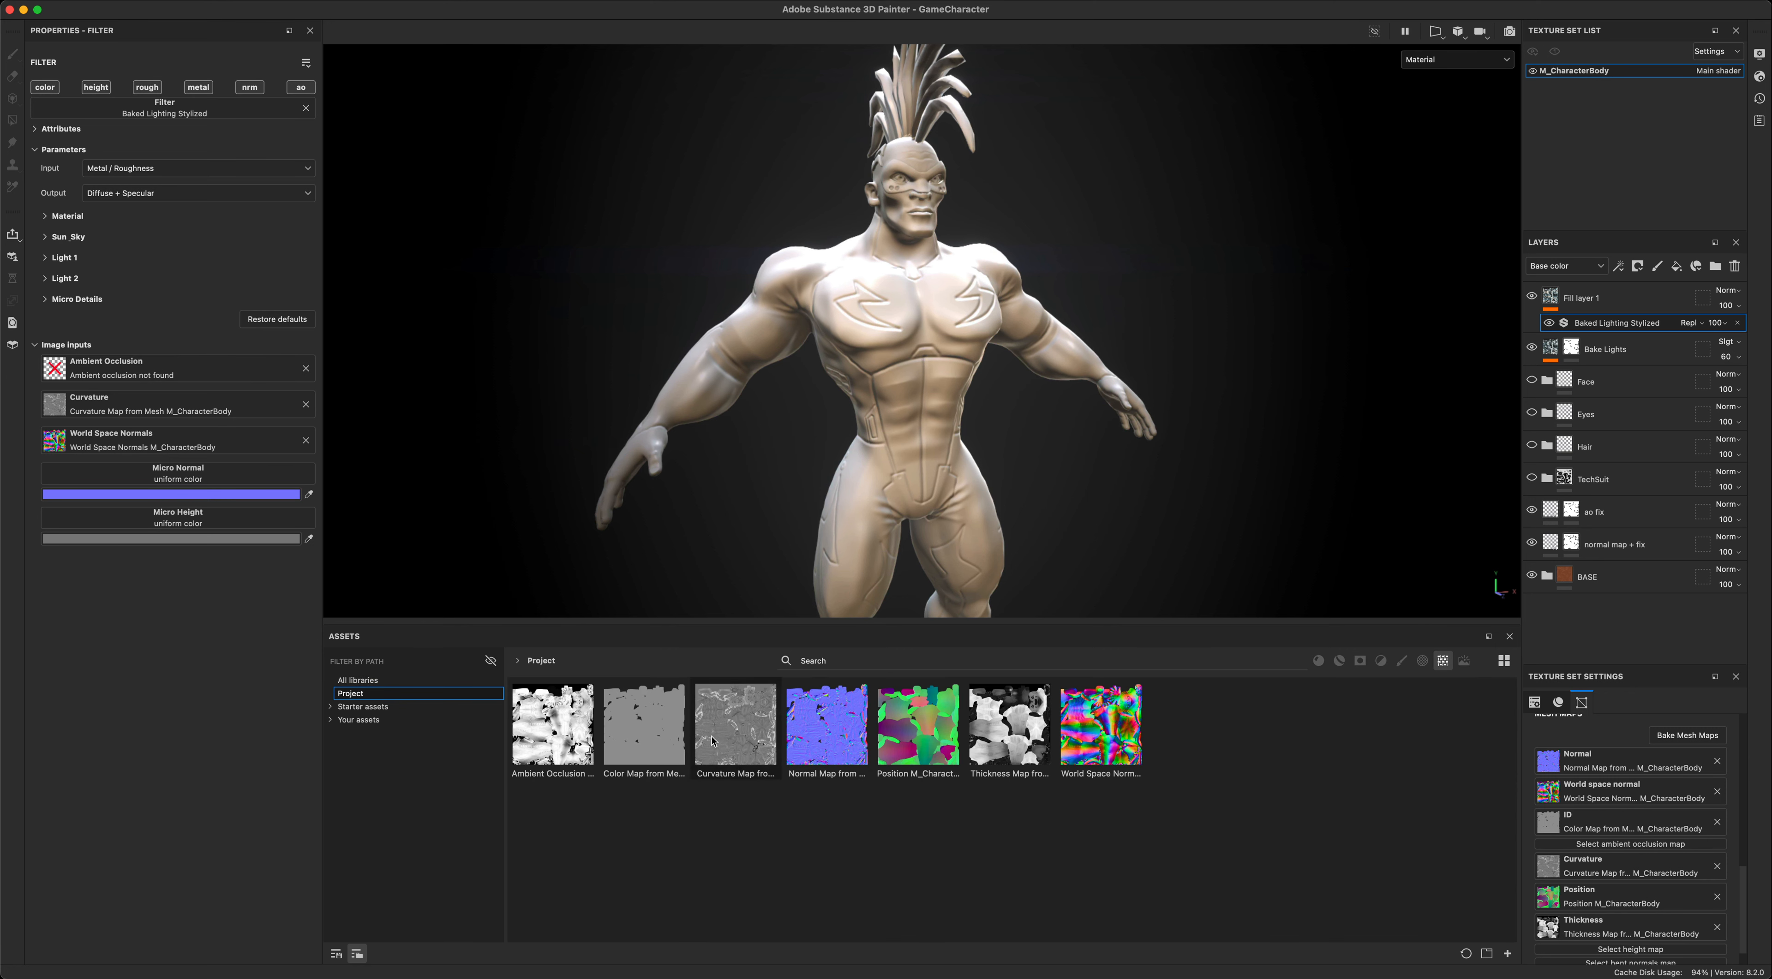
drag(553, 725, 86, 366)
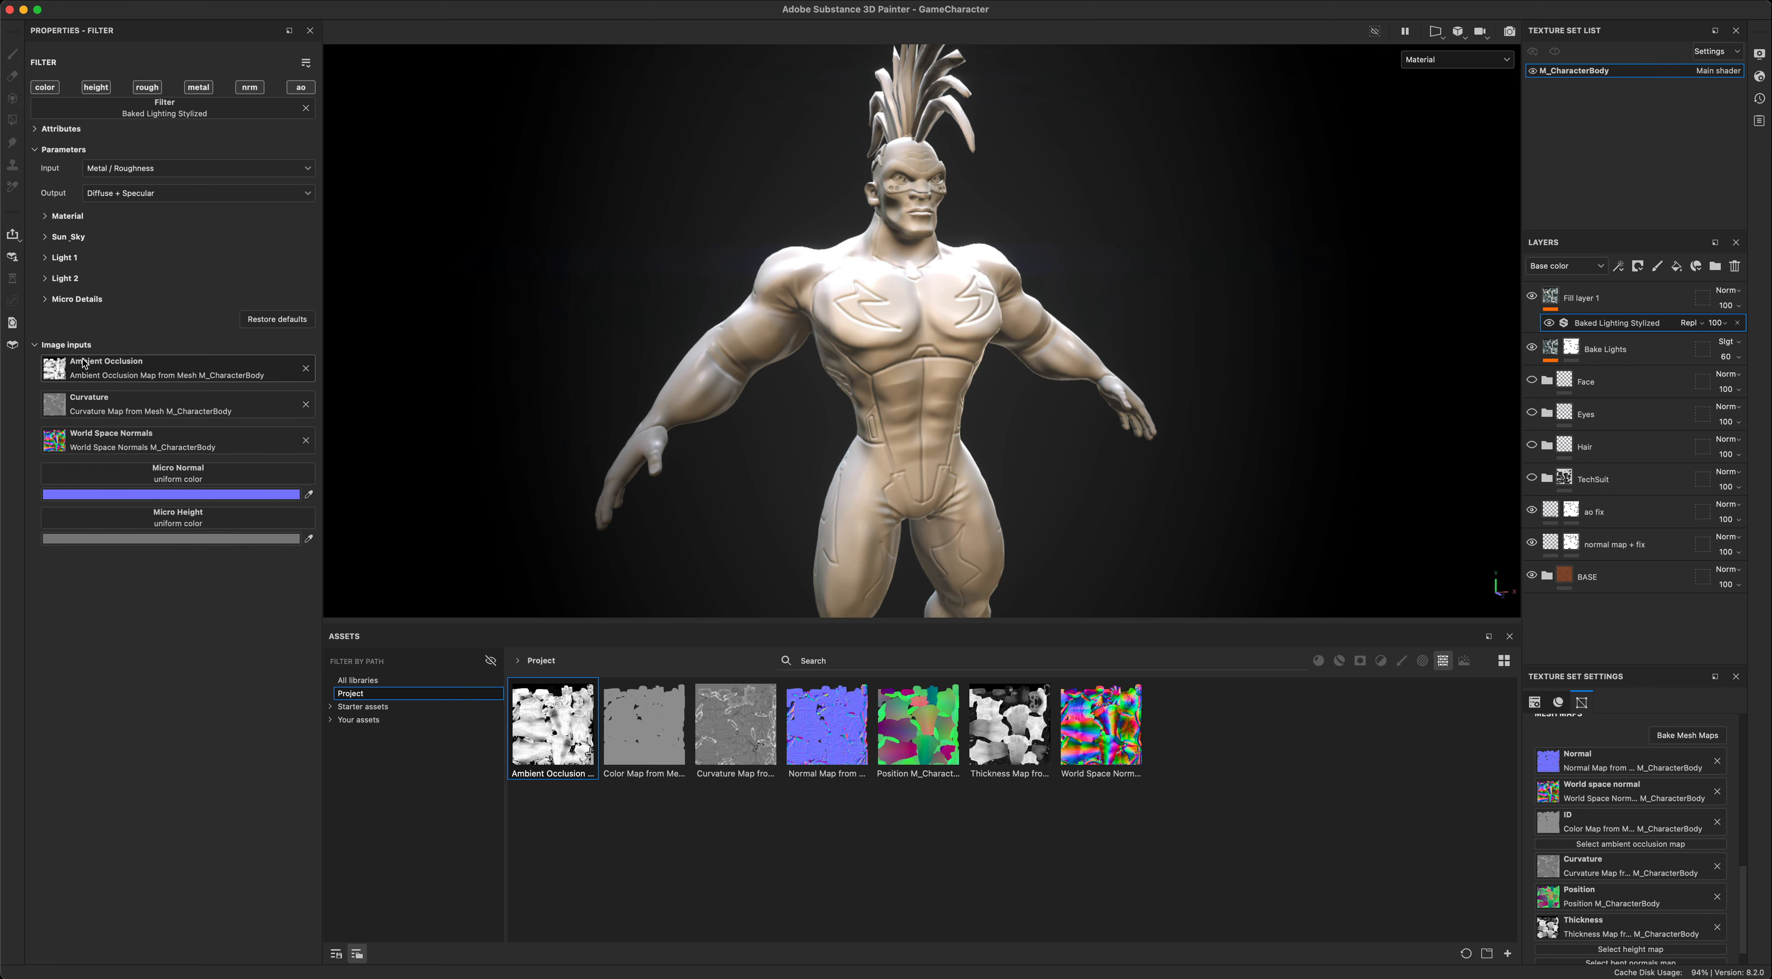
- Examine the baked lighting on the character from several angles, displaying only the Base color channel
alt+drag(615, 321, 594, 314)
mouse_move(594, 313)
alt+right_down()
mouse_move(451, 325)
mouse_move(595, 326)
alt+right_up()
alt+middle_drag(605, 337, 615, 346)
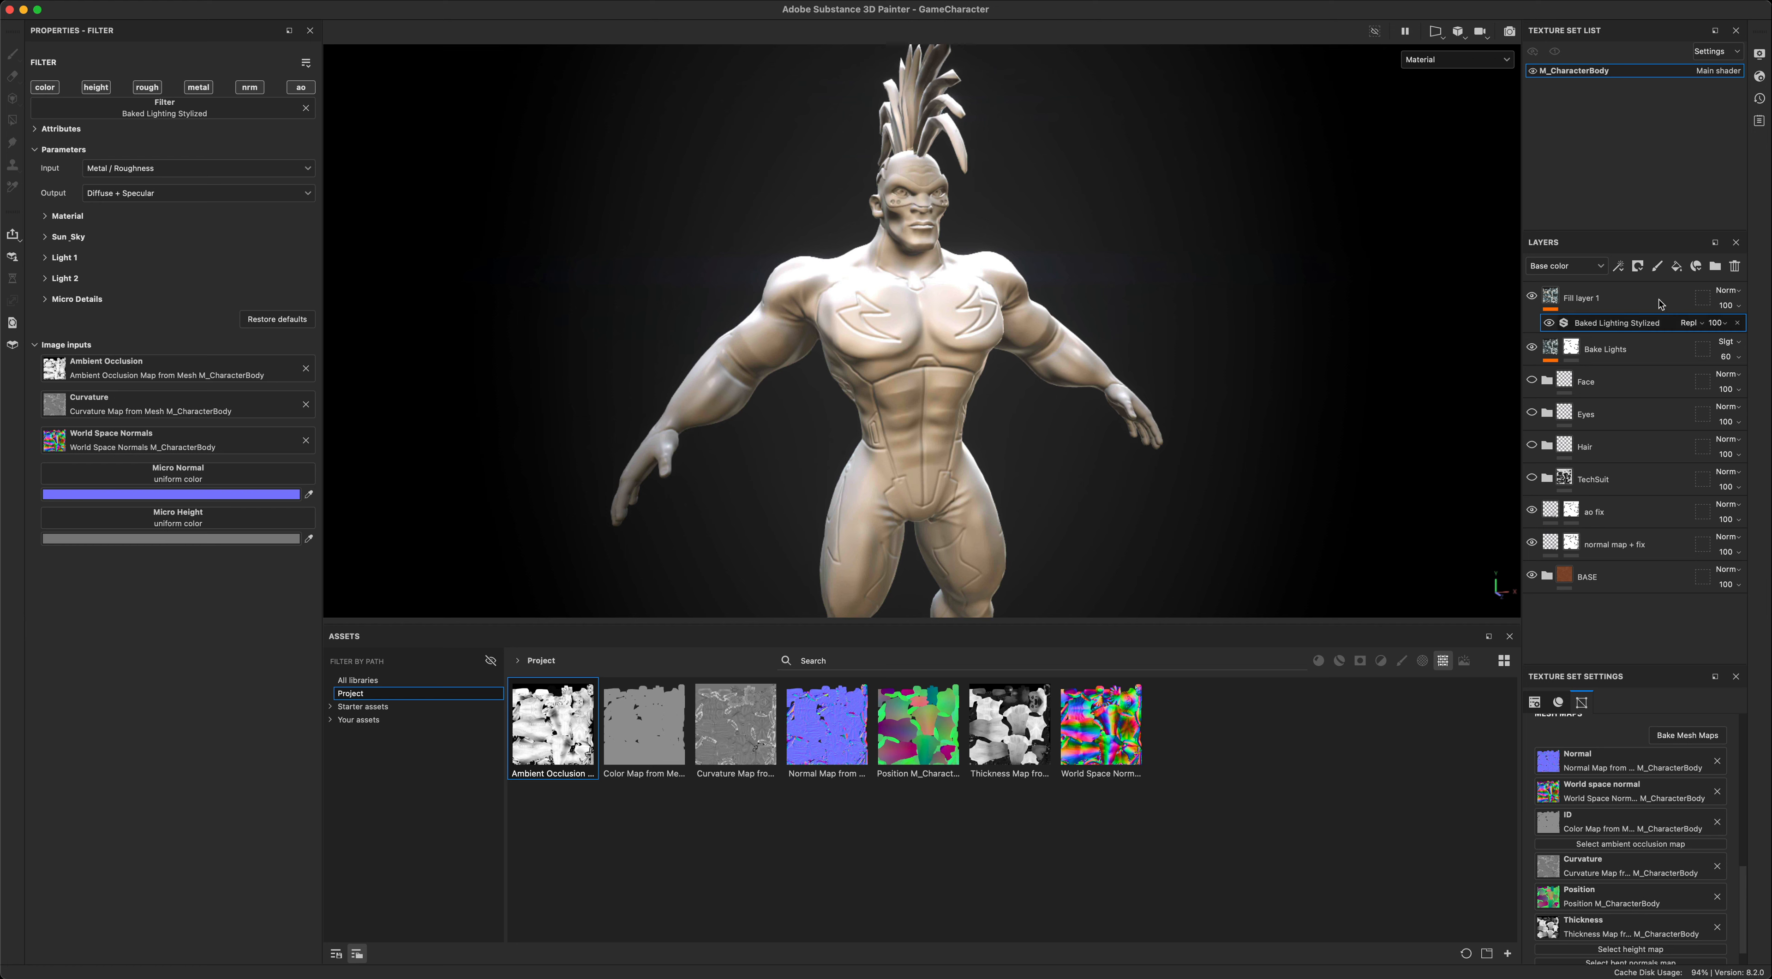
alt+middle_drag(1125, 283, 1133, 308)
mouse_move(1226, 270)
alt+right_down()
mouse_move(1101, 272)
mouse_move(1241, 269)
alt+right_up()
alt+drag(1239, 321, 1182, 314)
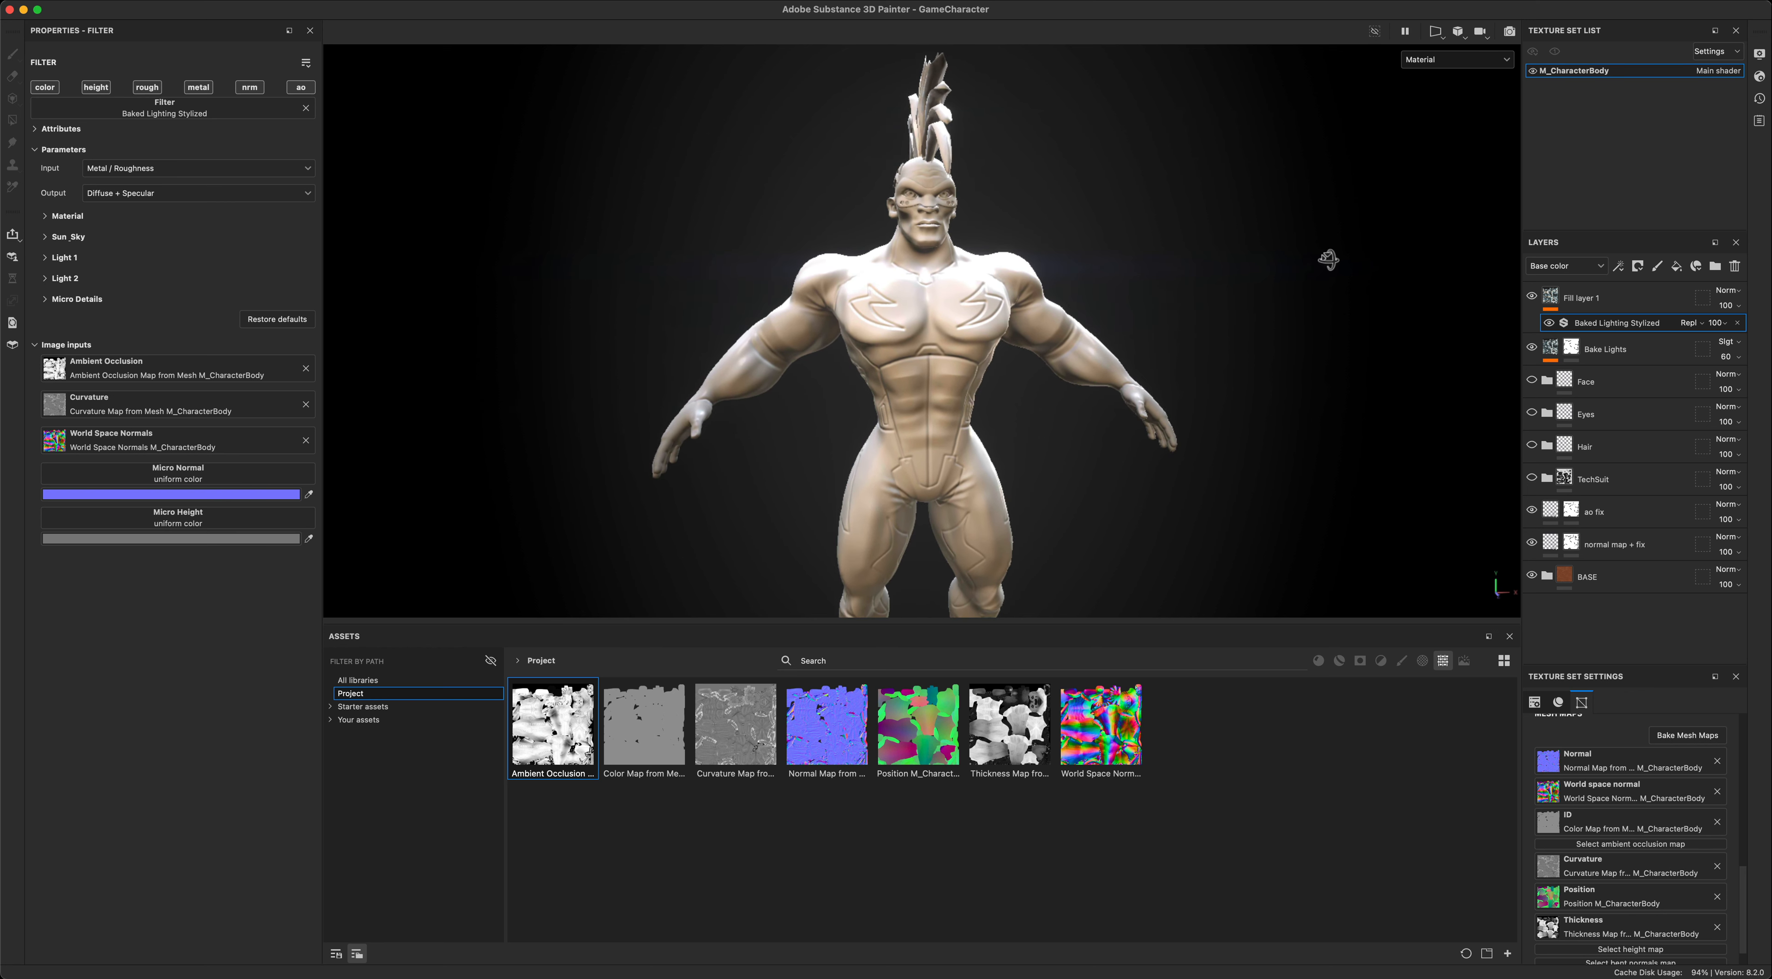
click(1438, 60)
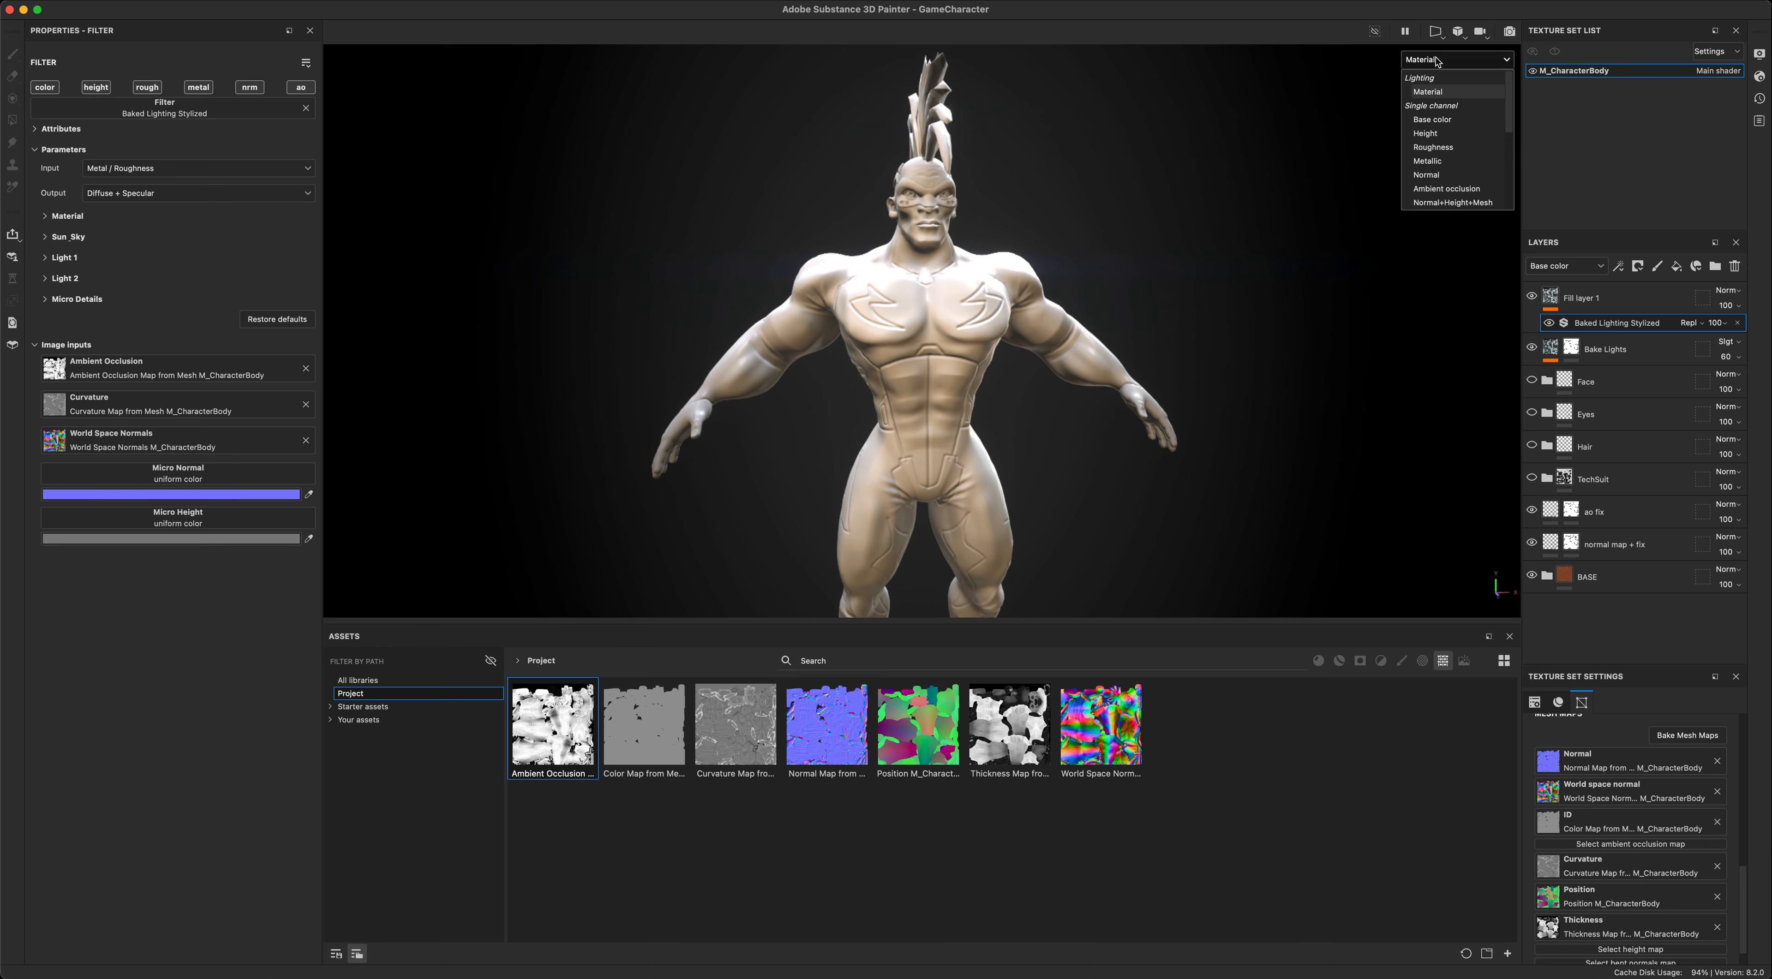
click(1433, 120)
alt+drag(1286, 323, 1032, 323)
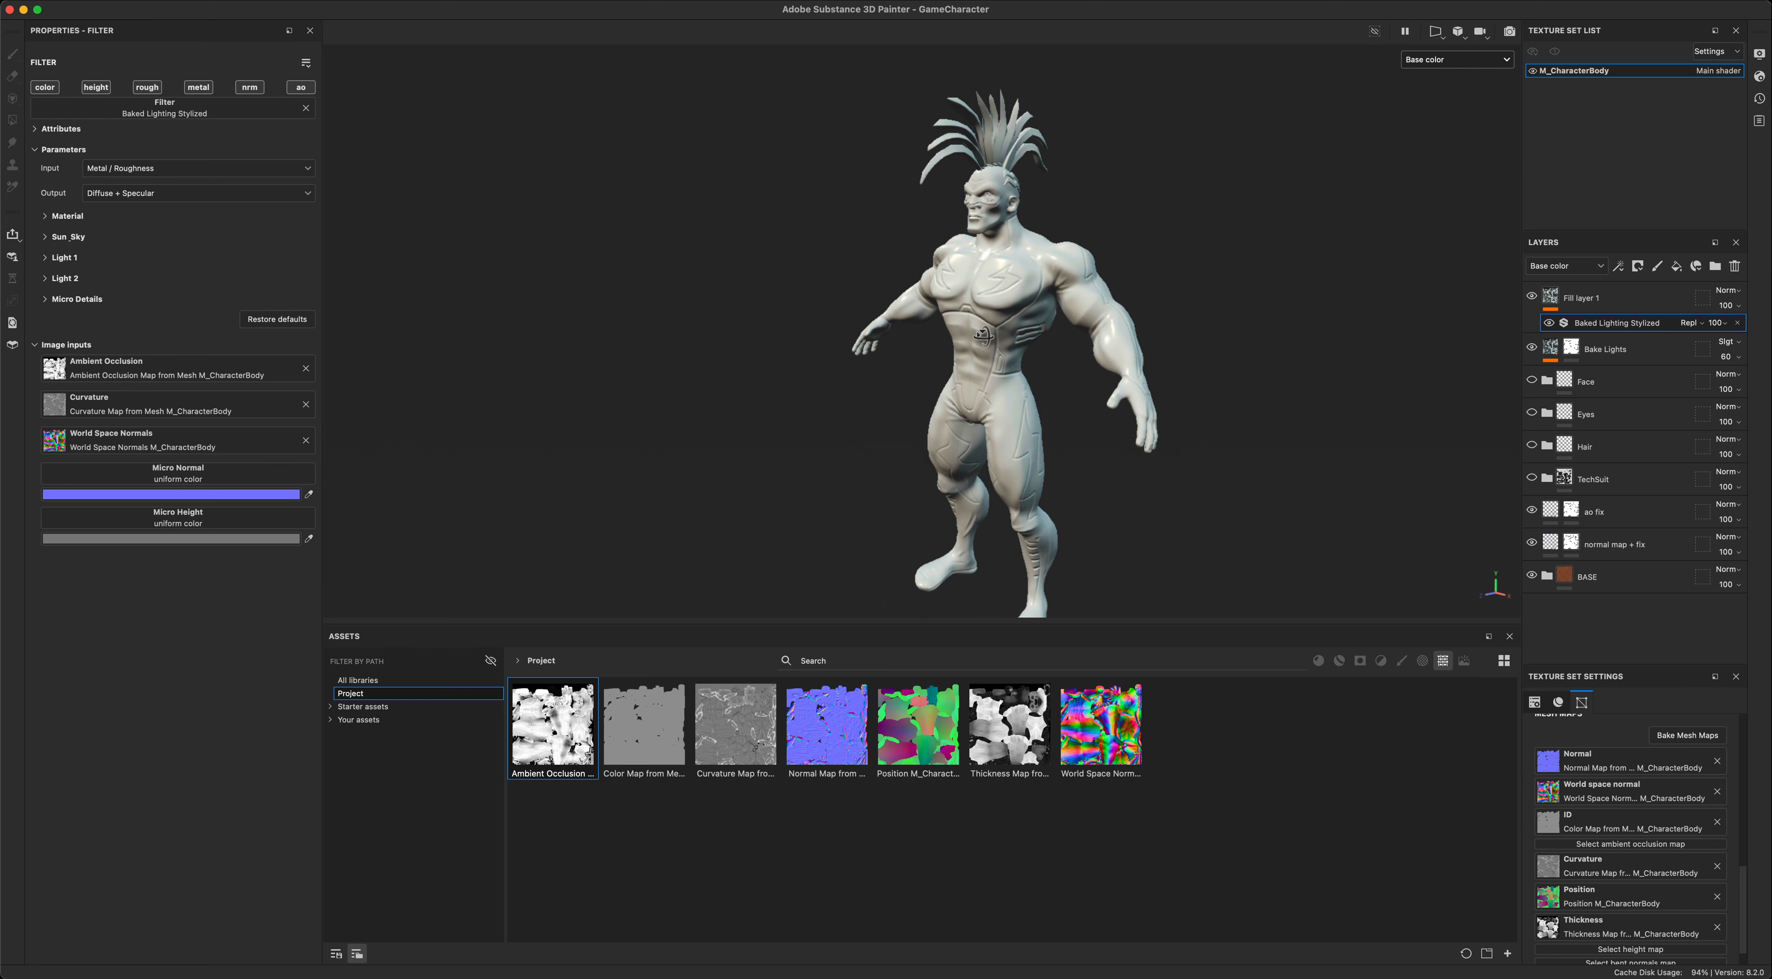
- Hide the Bake Lights layer and toggle the new fill layer to compare the base color with and without baked lighting
click(1531, 296)
click(1532, 348)
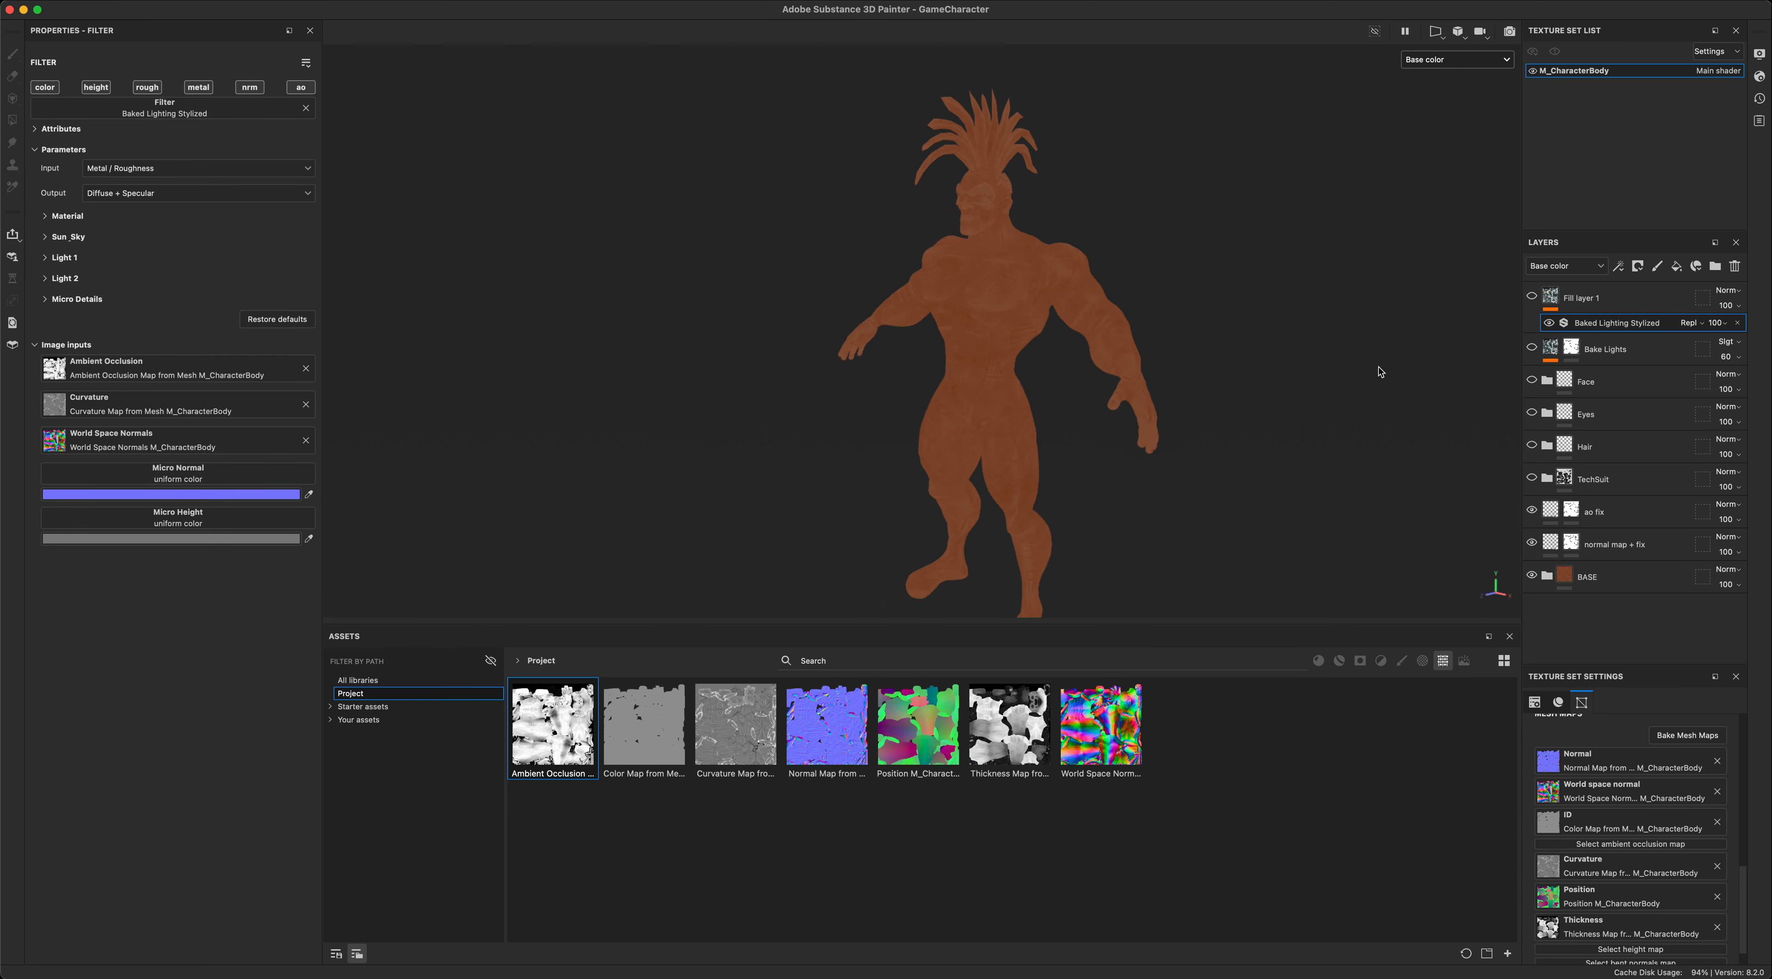
mouse_move(1224, 376)
alt+mouse_down()
mouse_move(1393, 369)
mouse_move(1365, 373)
alt+mouse_up()
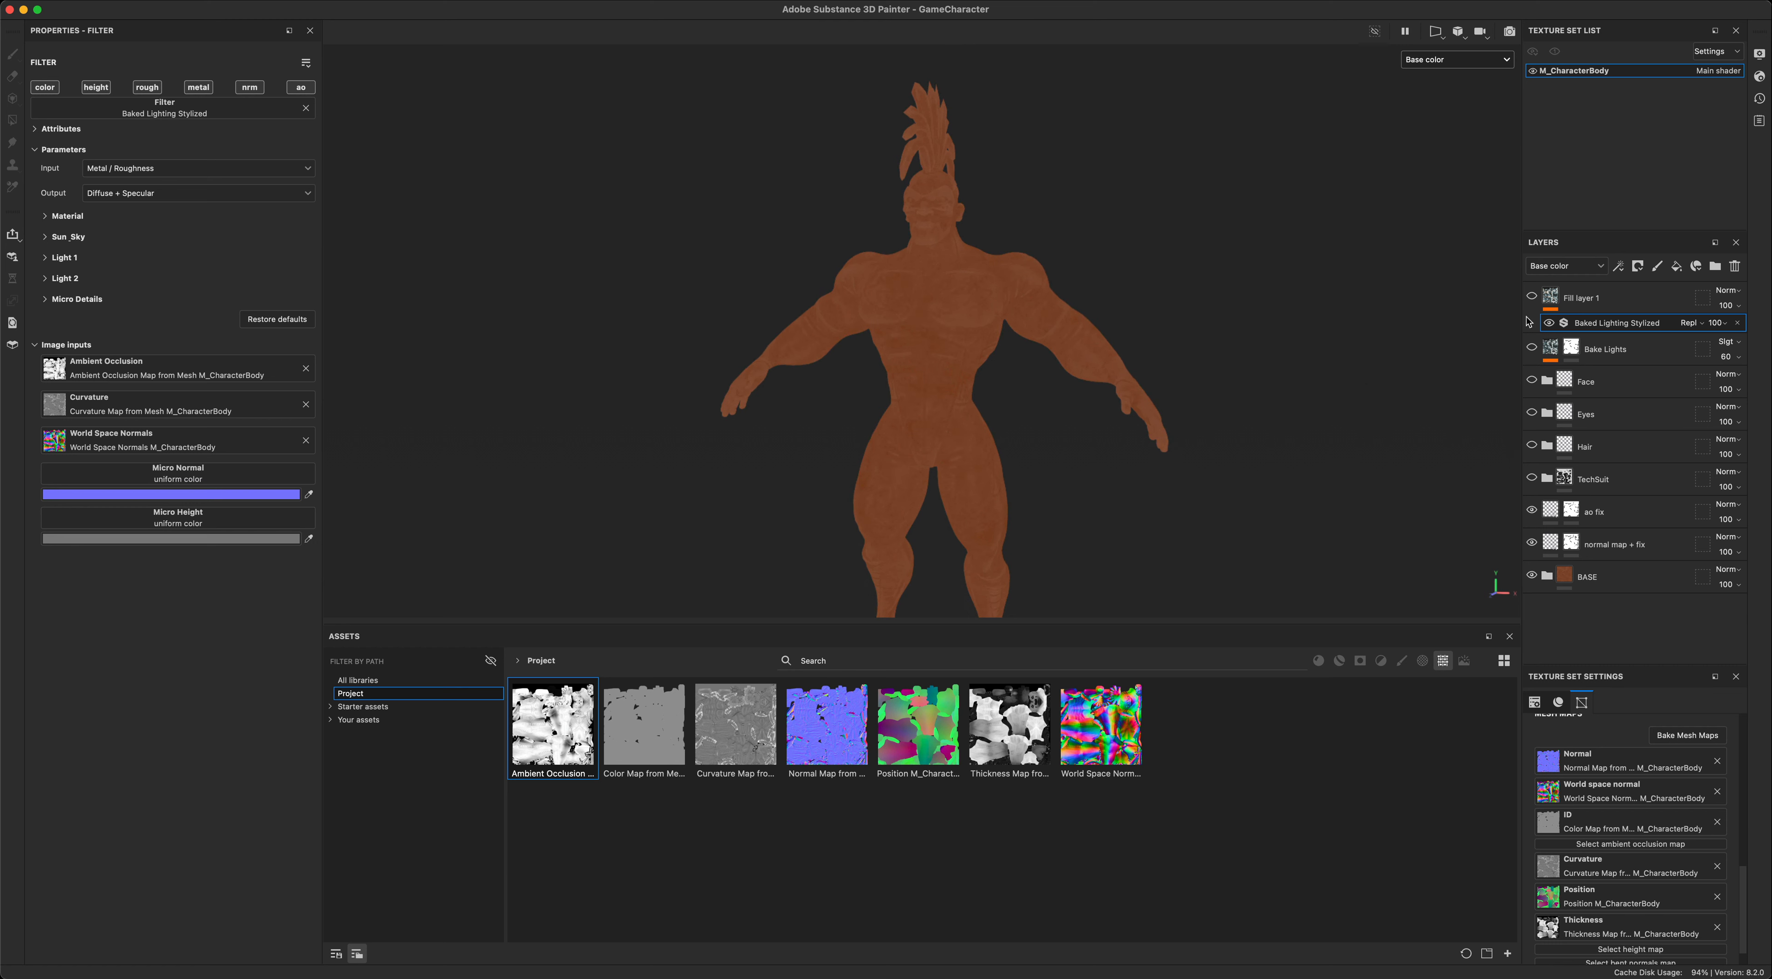
click(1532, 297)
click(1532, 297)
click(1532, 298)
click(1533, 297)
click(1532, 297)
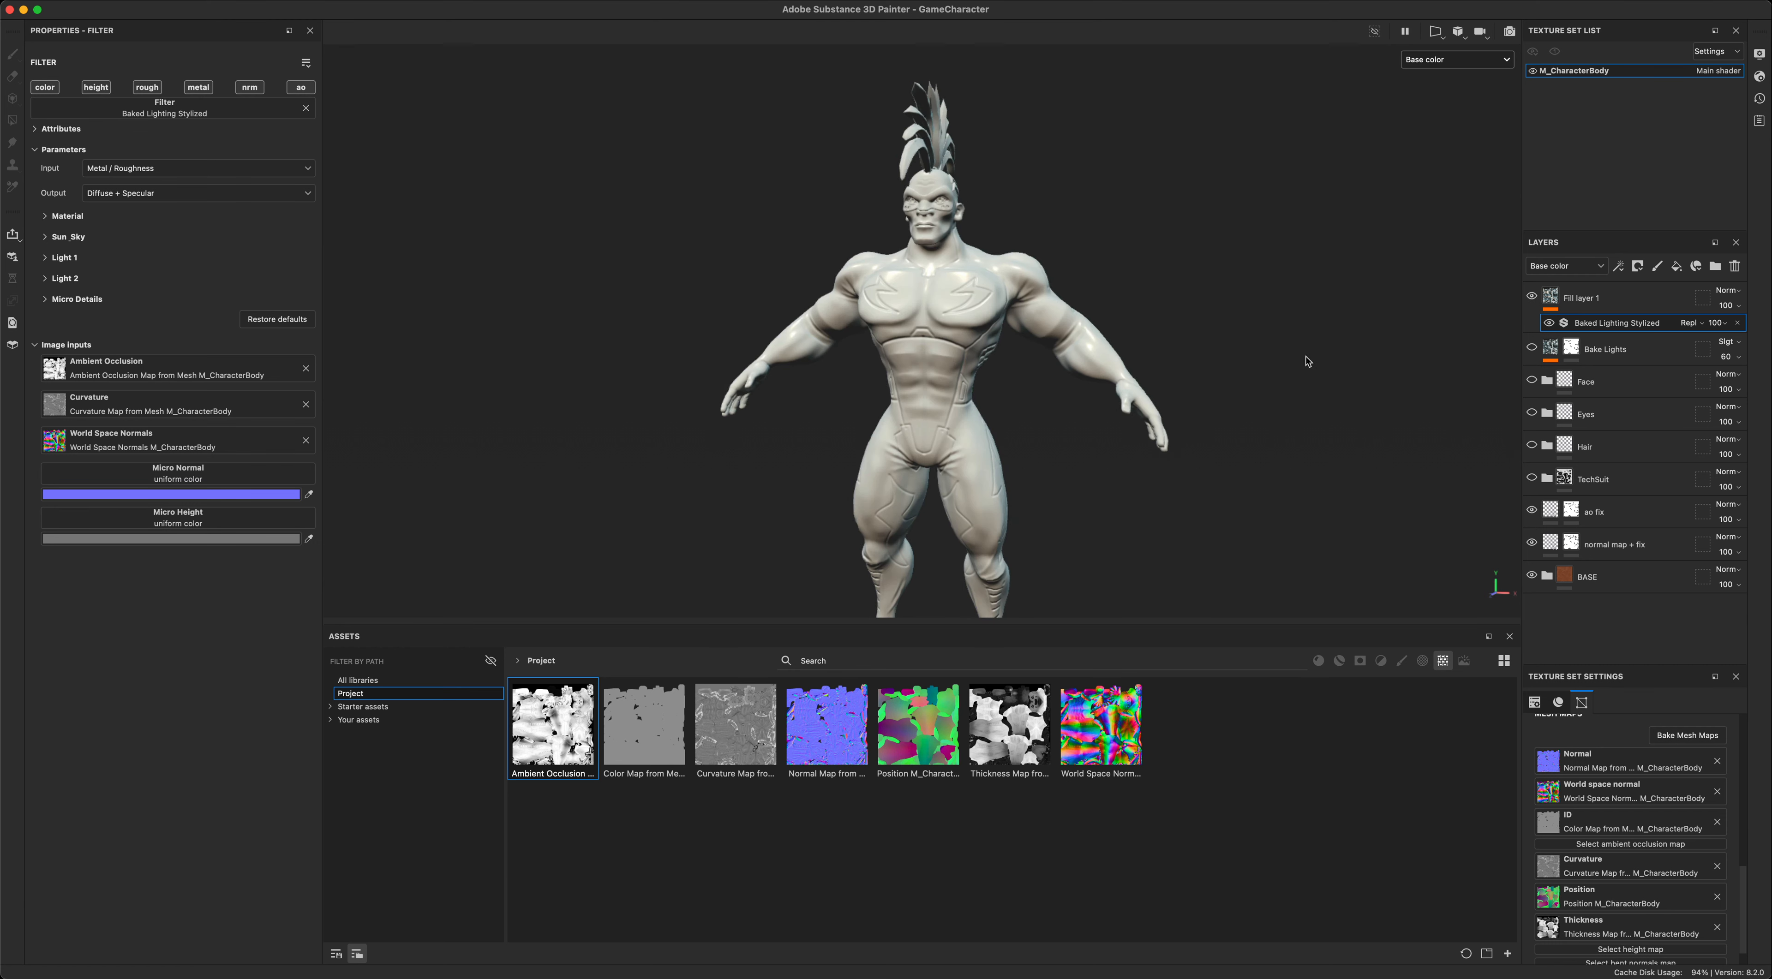
- Examine the stylized lights and shadows around the body, and compare again with the new fill layer hidden
alt+drag(1306, 358, 1224, 369)
alt+drag(1128, 249, 980, 346)
mouse_move(1225, 305)
alt+mouse_down()
mouse_move(1174, 314)
mouse_move(1221, 315)
alt+mouse_up()
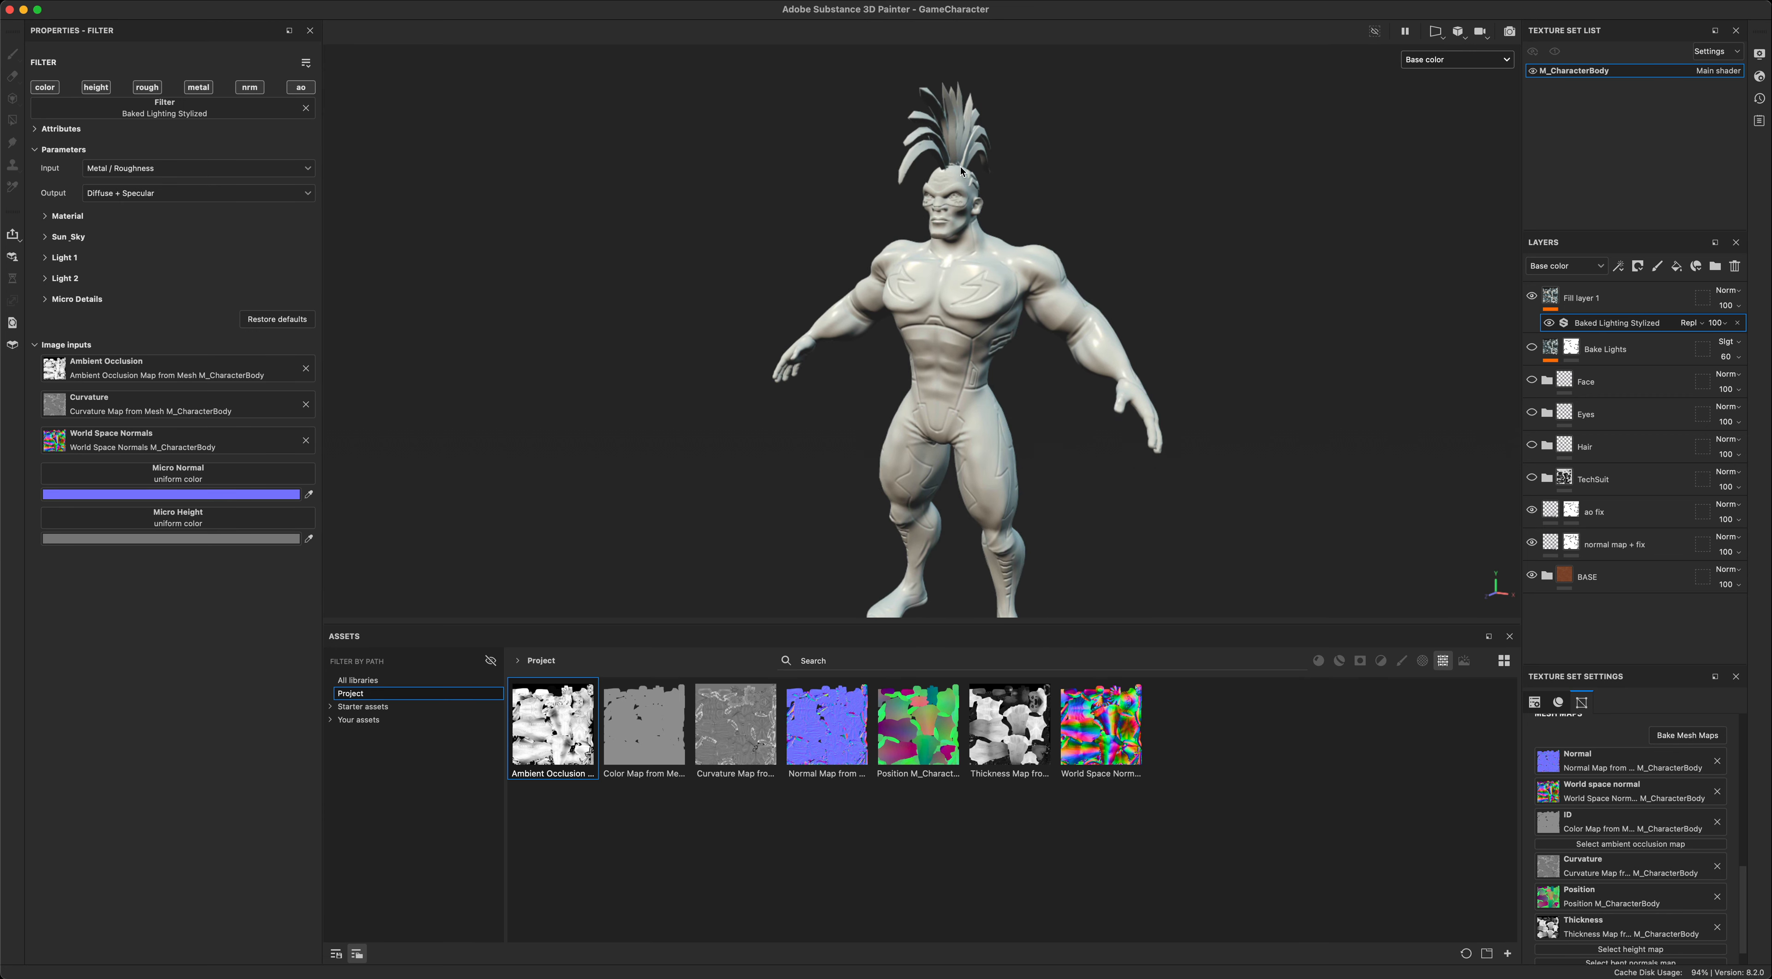
alt+drag(1185, 251, 1354, 255)
alt+right_drag(1354, 256, 1386, 251)
alt+middle_drag(1385, 367, 1395, 403)
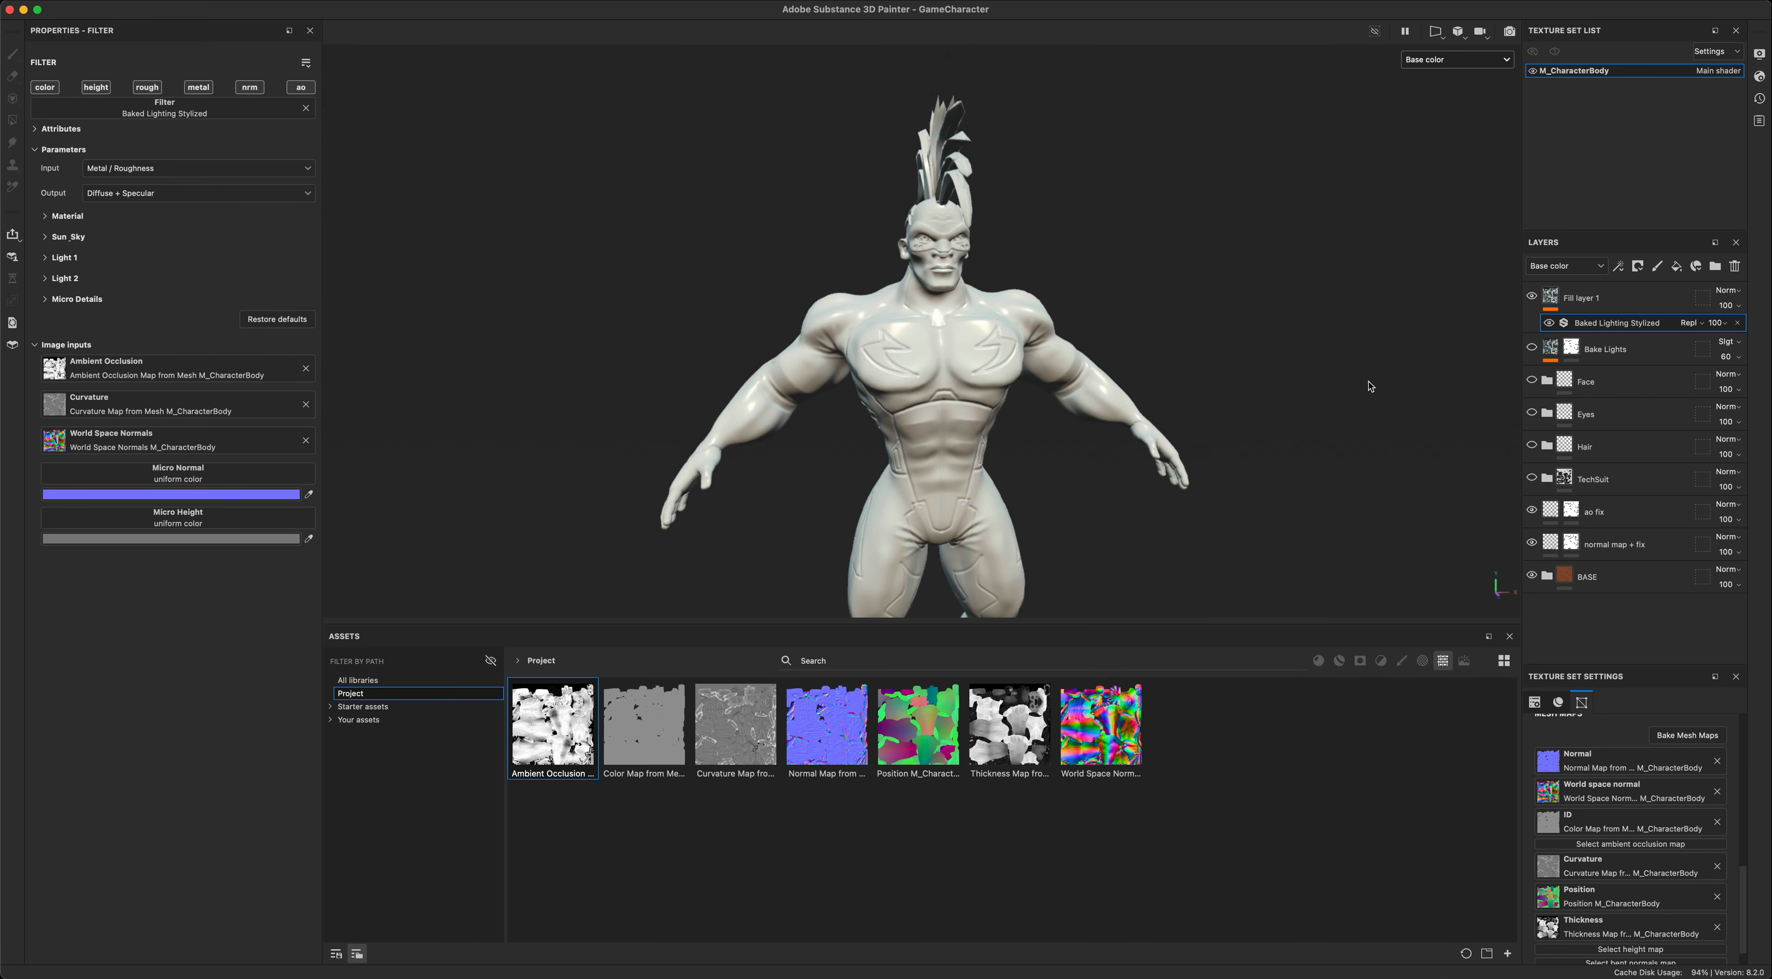
alt+drag(1369, 388, 1345, 350)
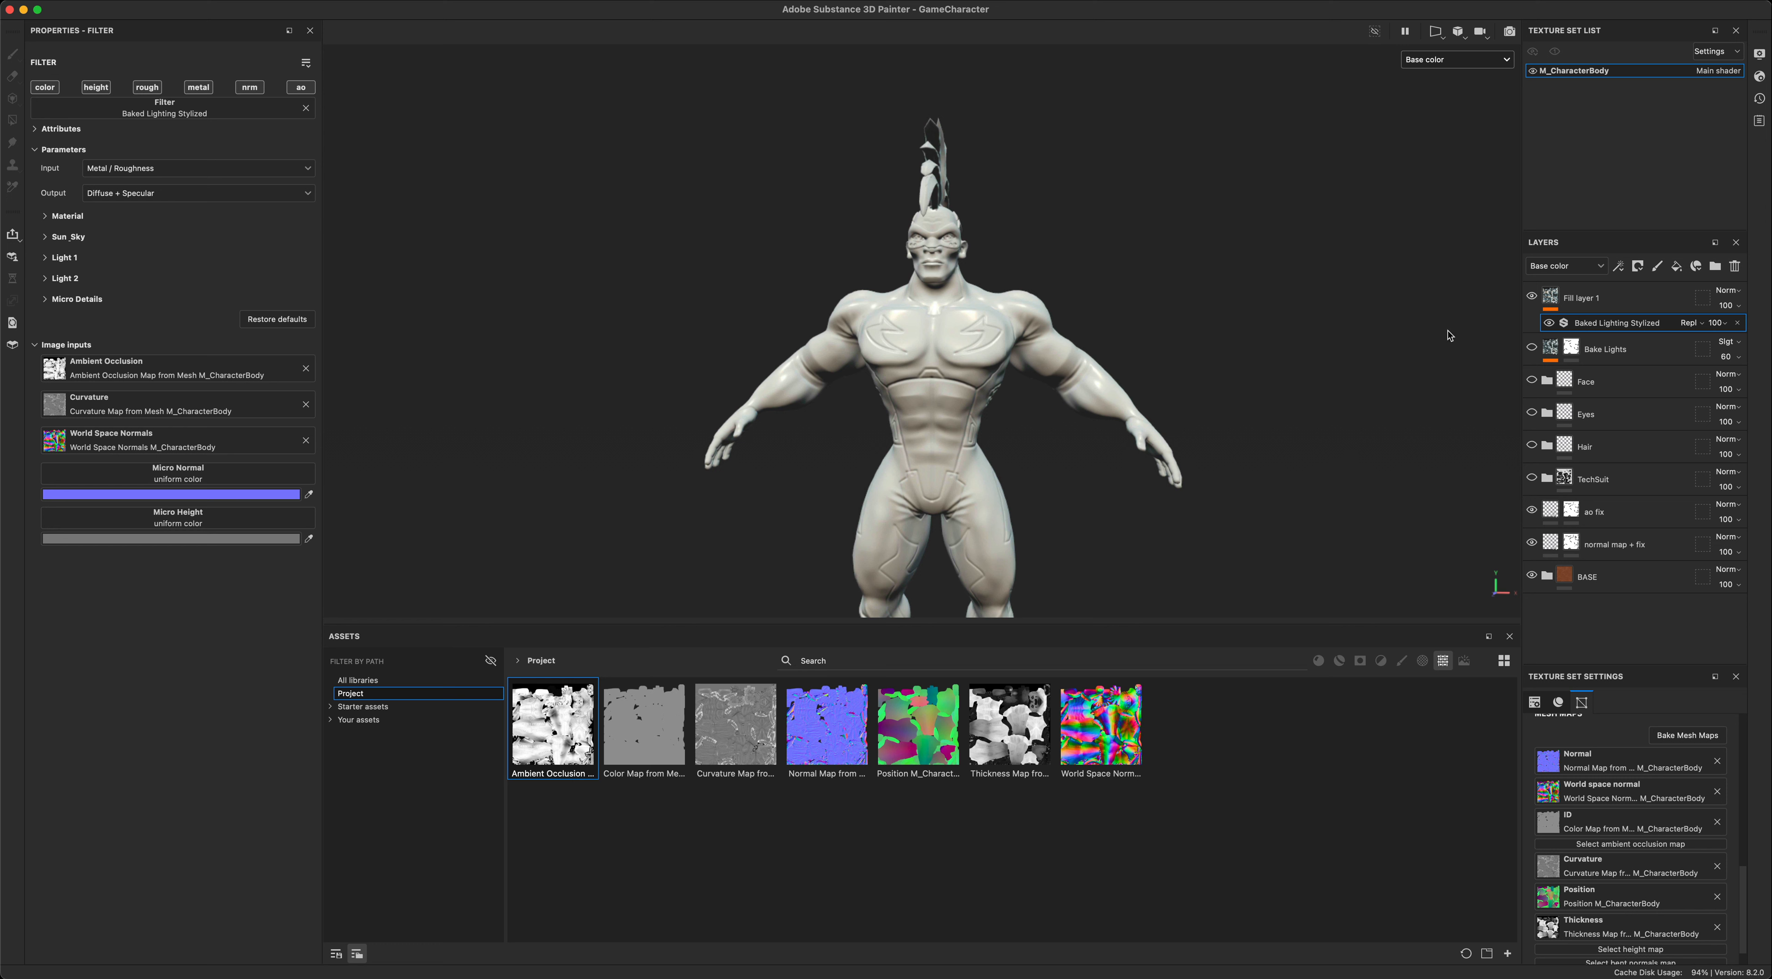
click(1532, 297)
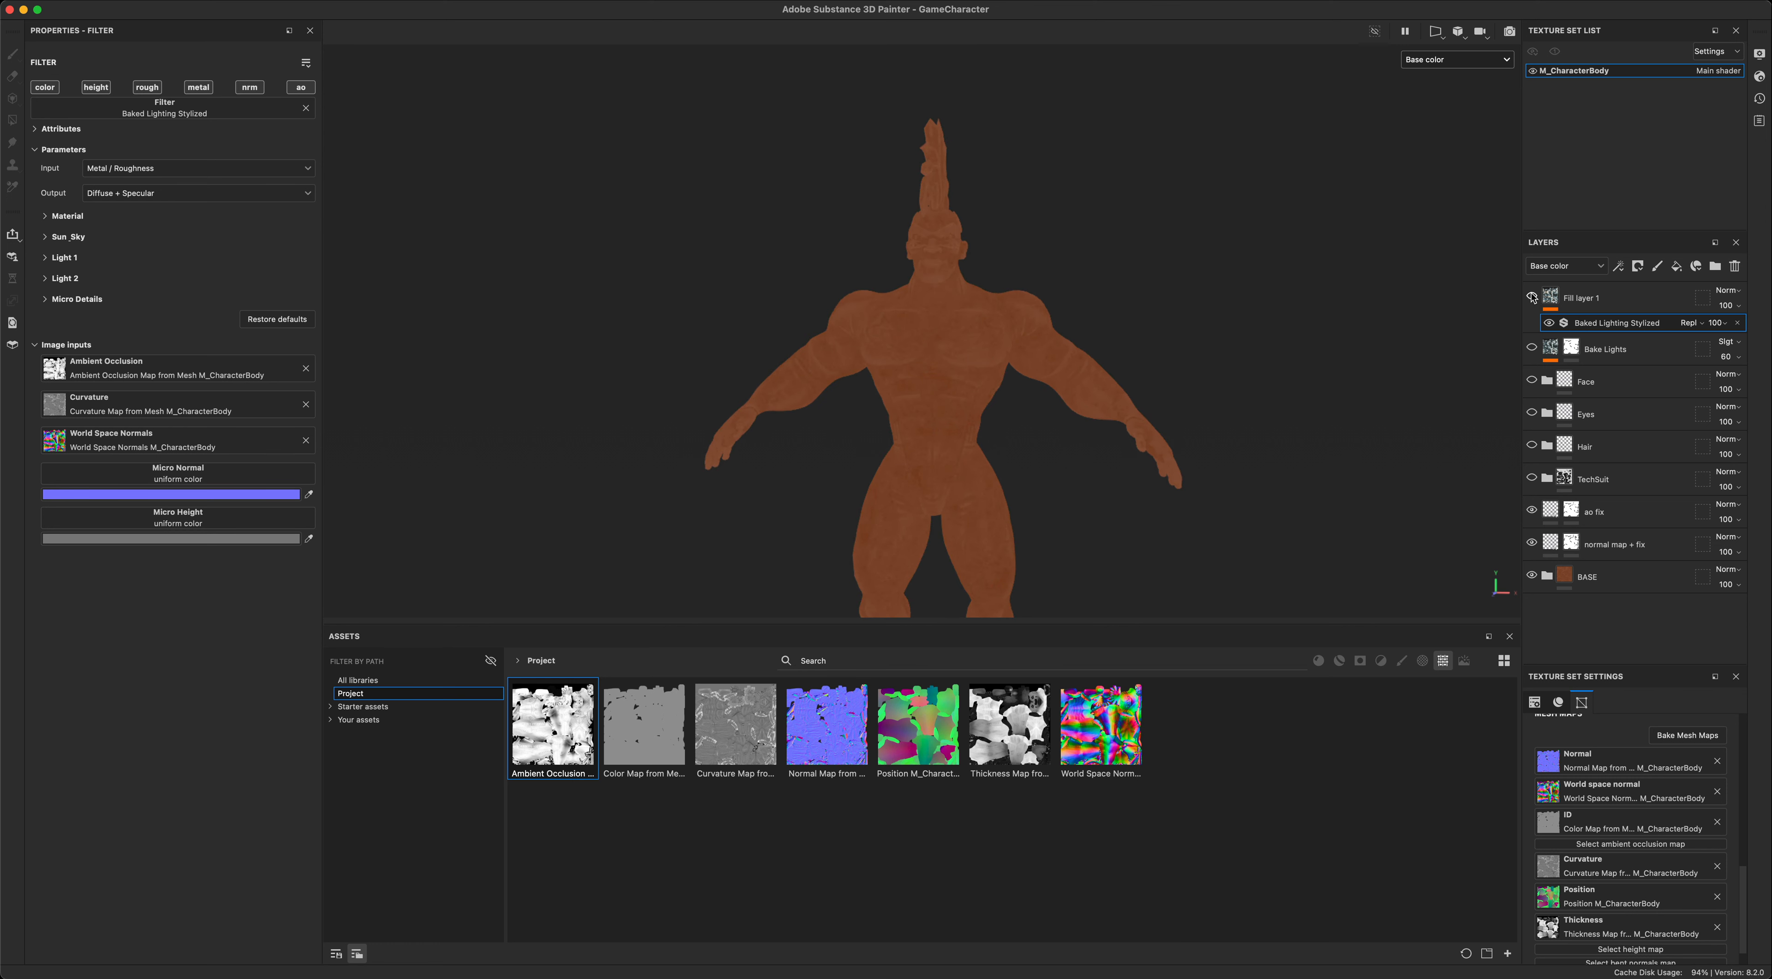
click(1532, 298)
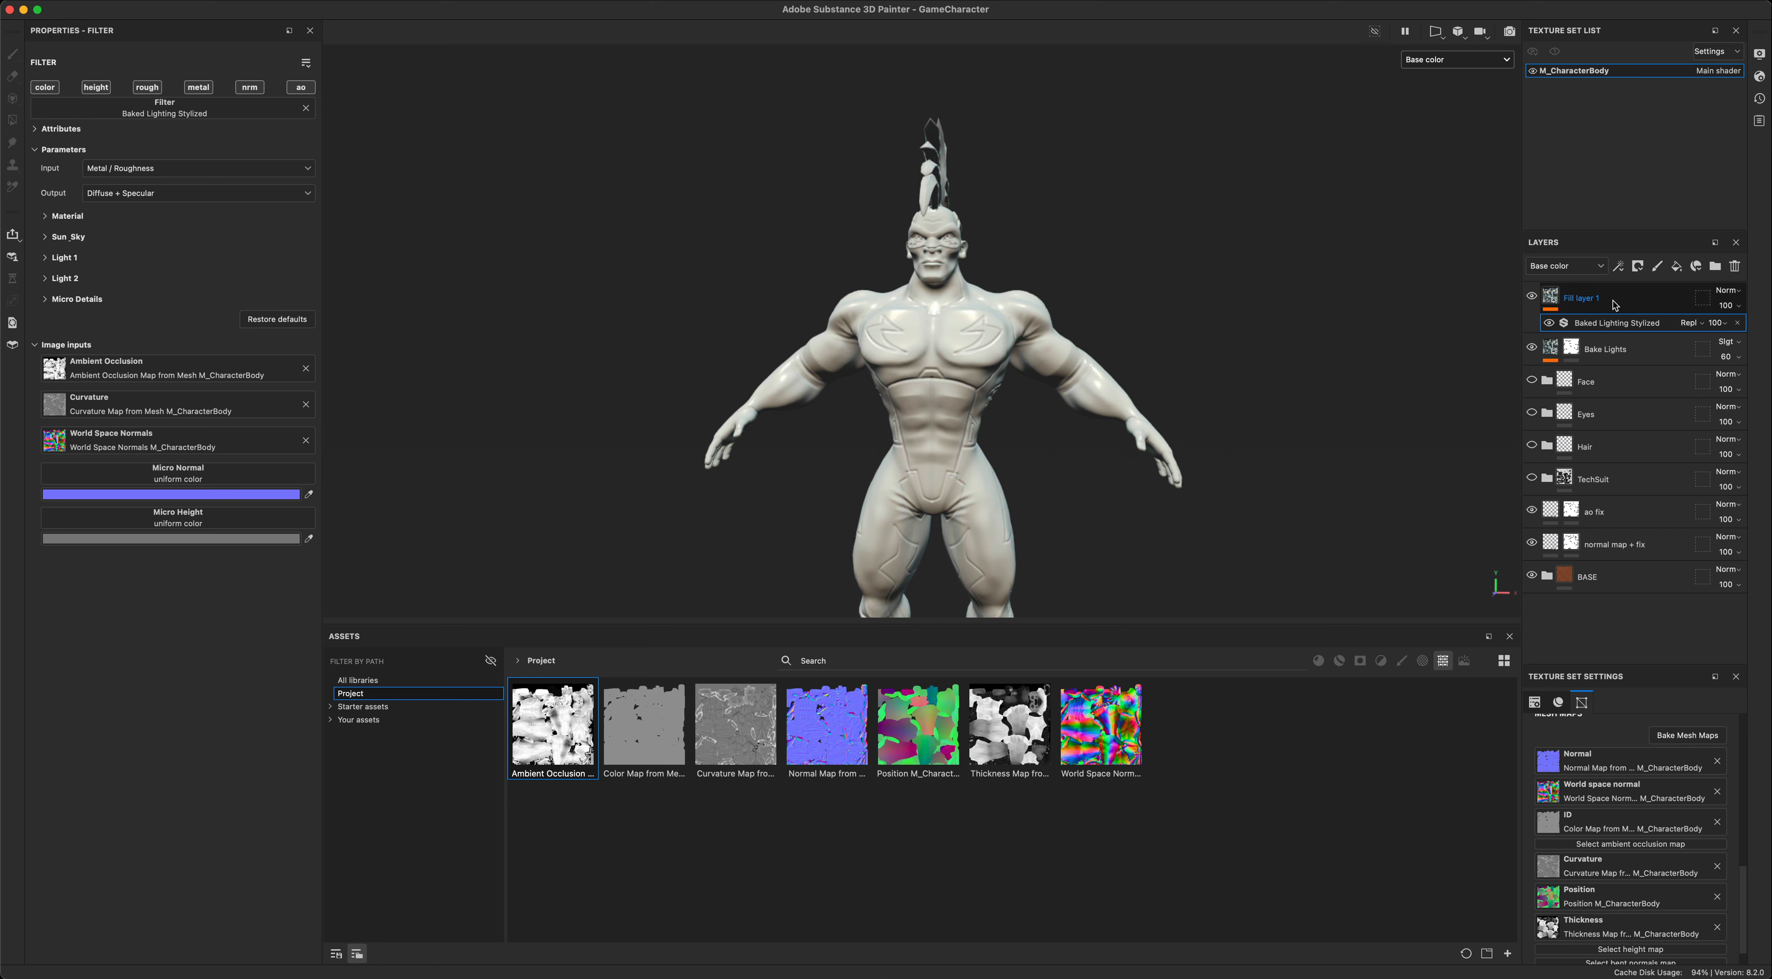
- Delete the new fill layer together with its Baked Lighting Stylized filter
click(1589, 300)
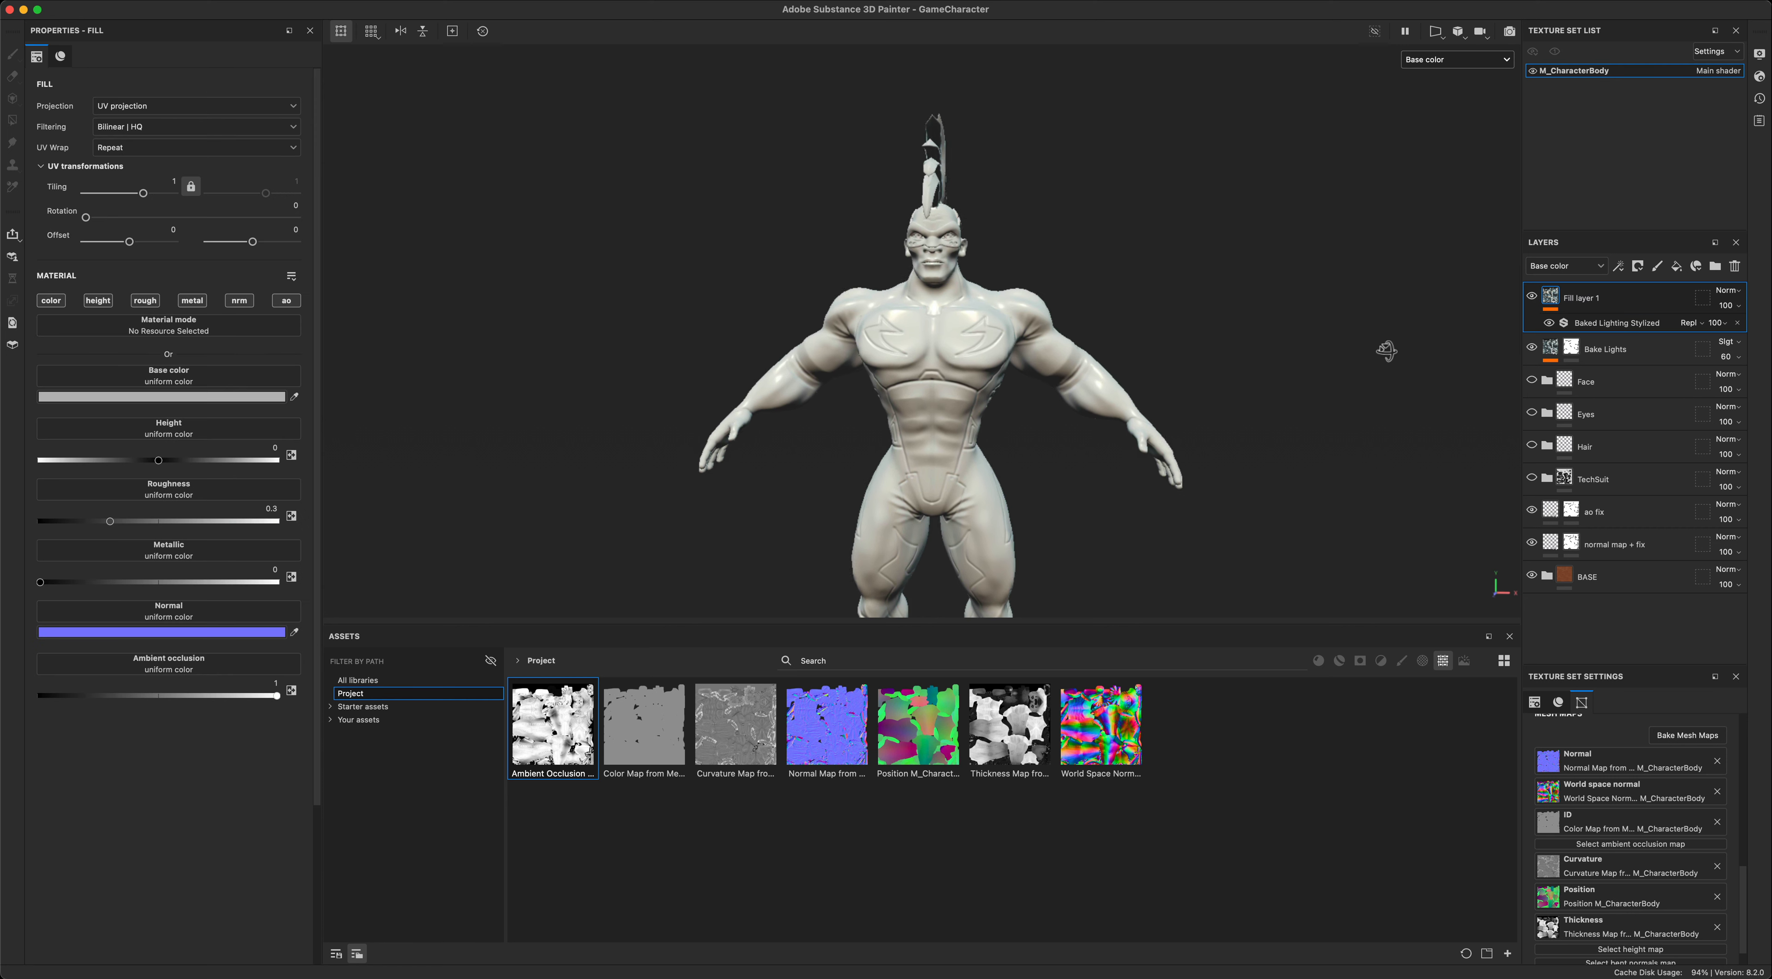
click(1736, 266)
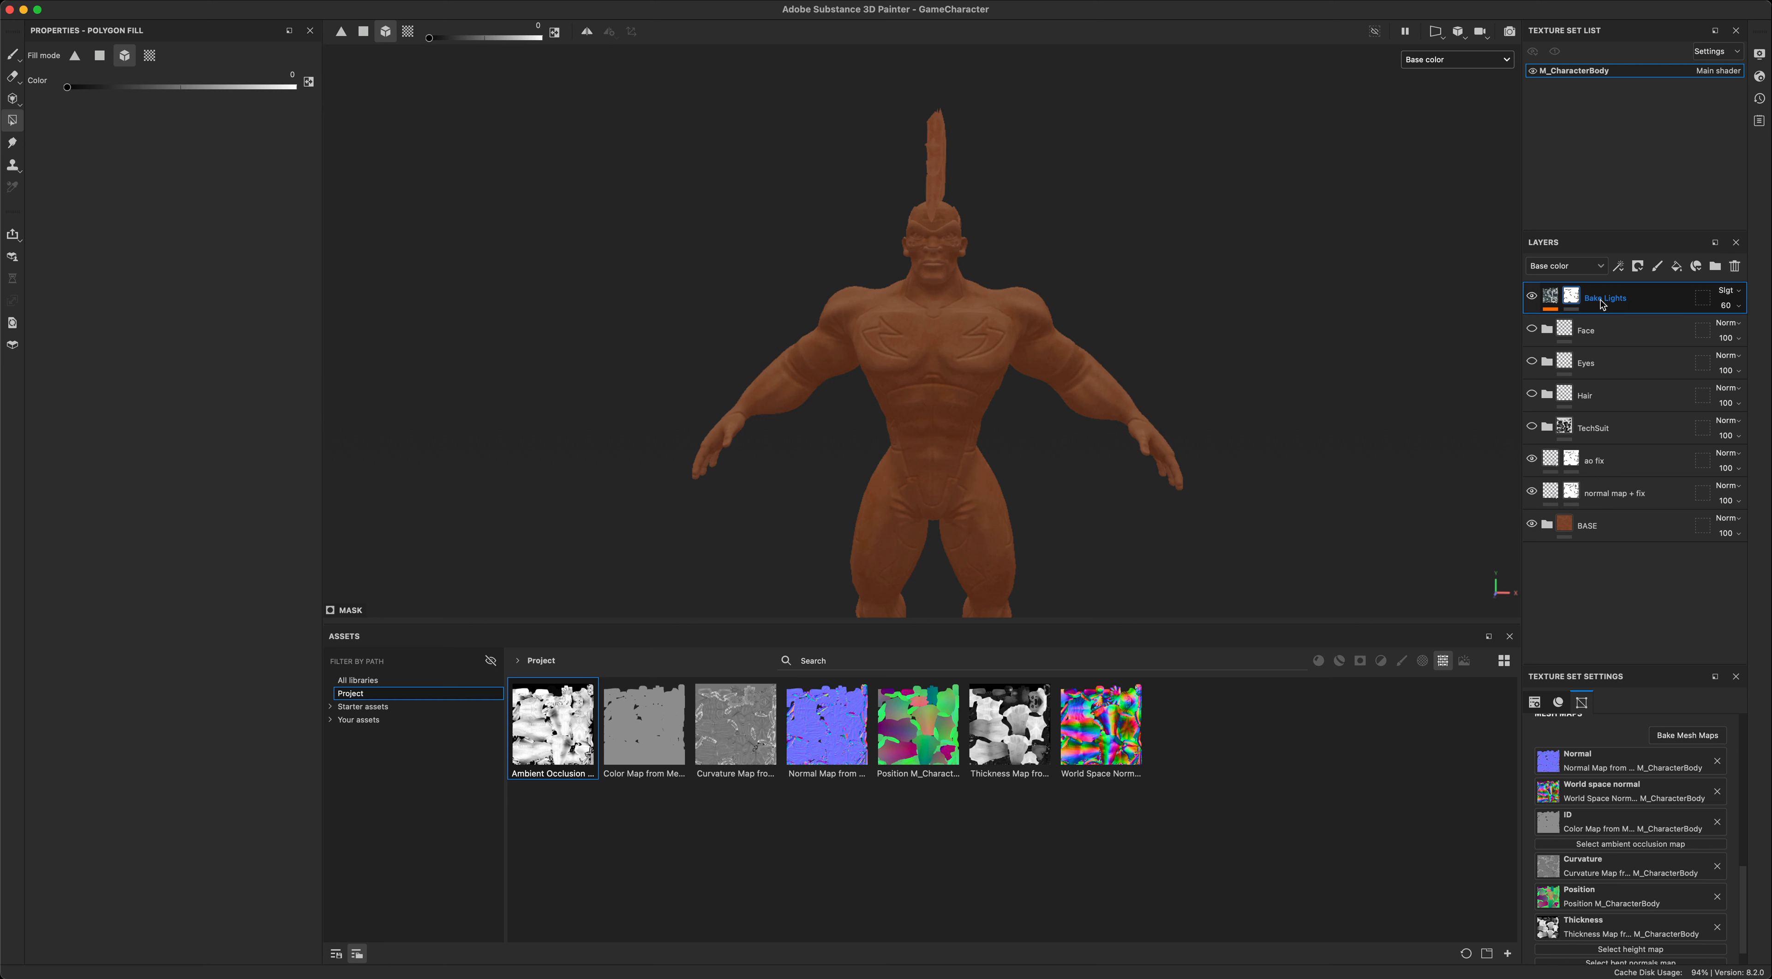
- Toggle the Bake Lights layer for comparison and check its blending mode options without changing them
click(1532, 298)
click(1533, 297)
click(1730, 291)
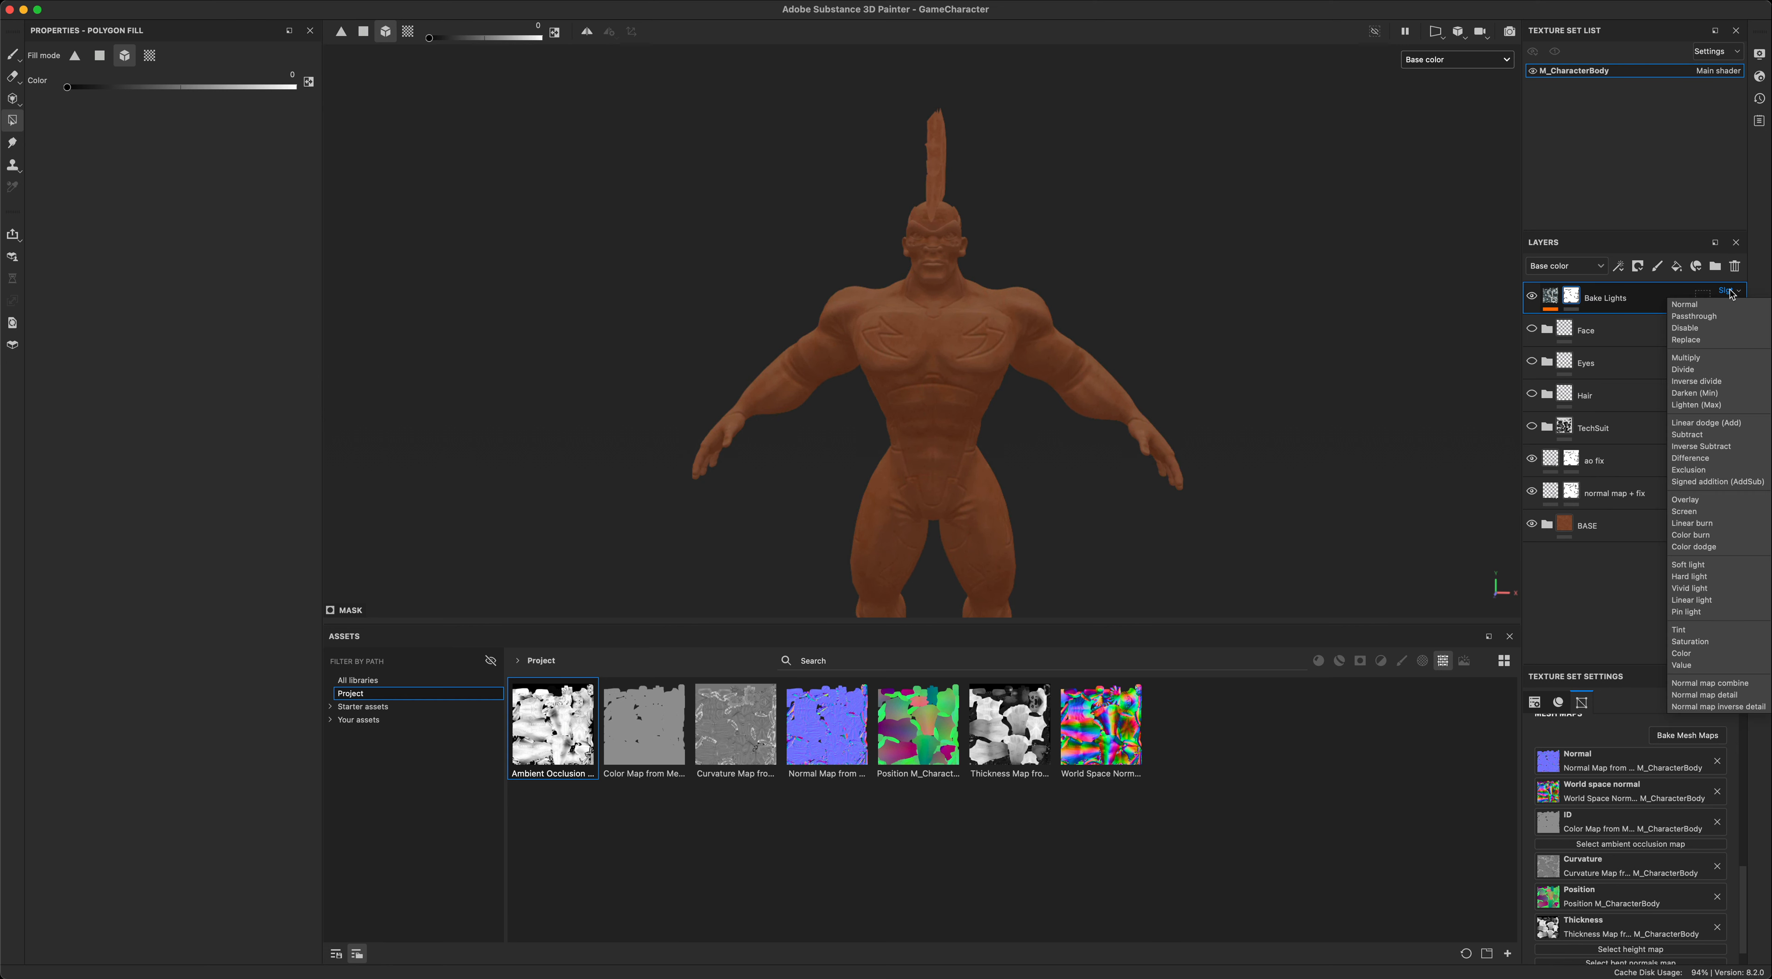
click(1733, 293)
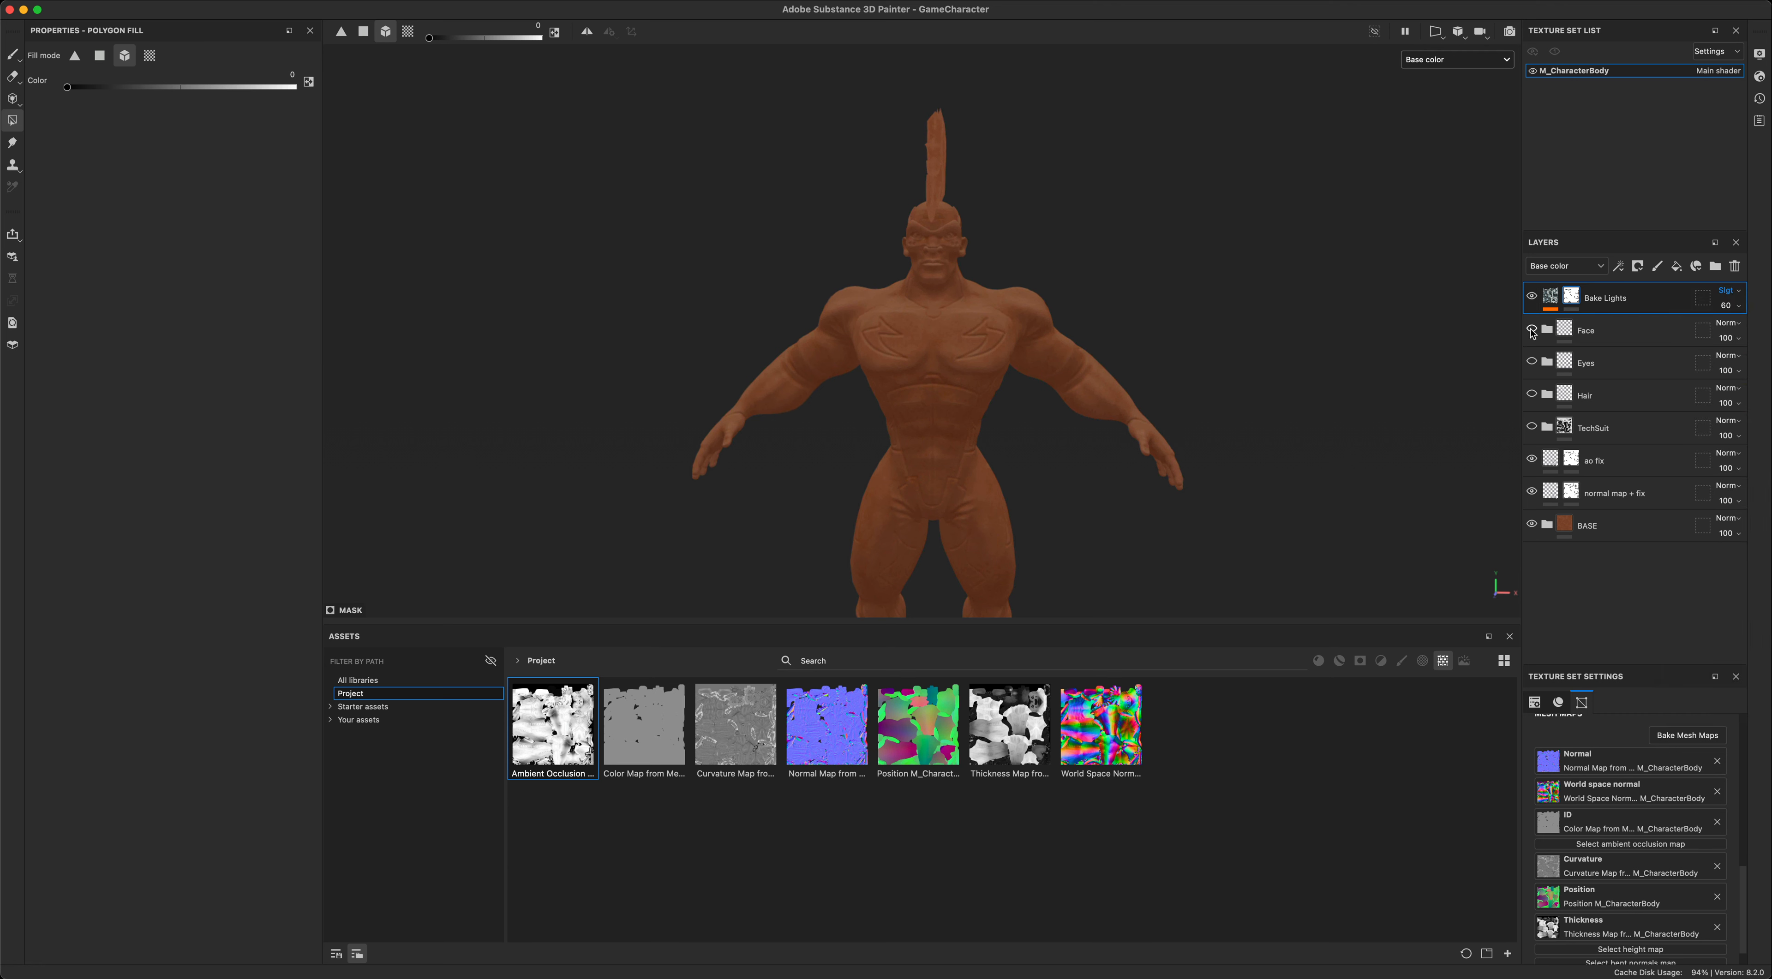
- Show the Face folder, comparing the head with the folder off and on
click(1533, 331)
click(1532, 331)
click(1532, 331)
- Examine the painted mask, lips and skin detail on the character's face up close from several angles
alt+drag(1350, 426, 1342, 481)
scroll(1331, 476, up, 4)
alt+middle_drag(1243, 348, 1296, 435)
alt+drag(1293, 433, 1250, 380)
alt+middle_drag(1250, 380, 1219, 301)
scroll(1219, 300, up, 4)
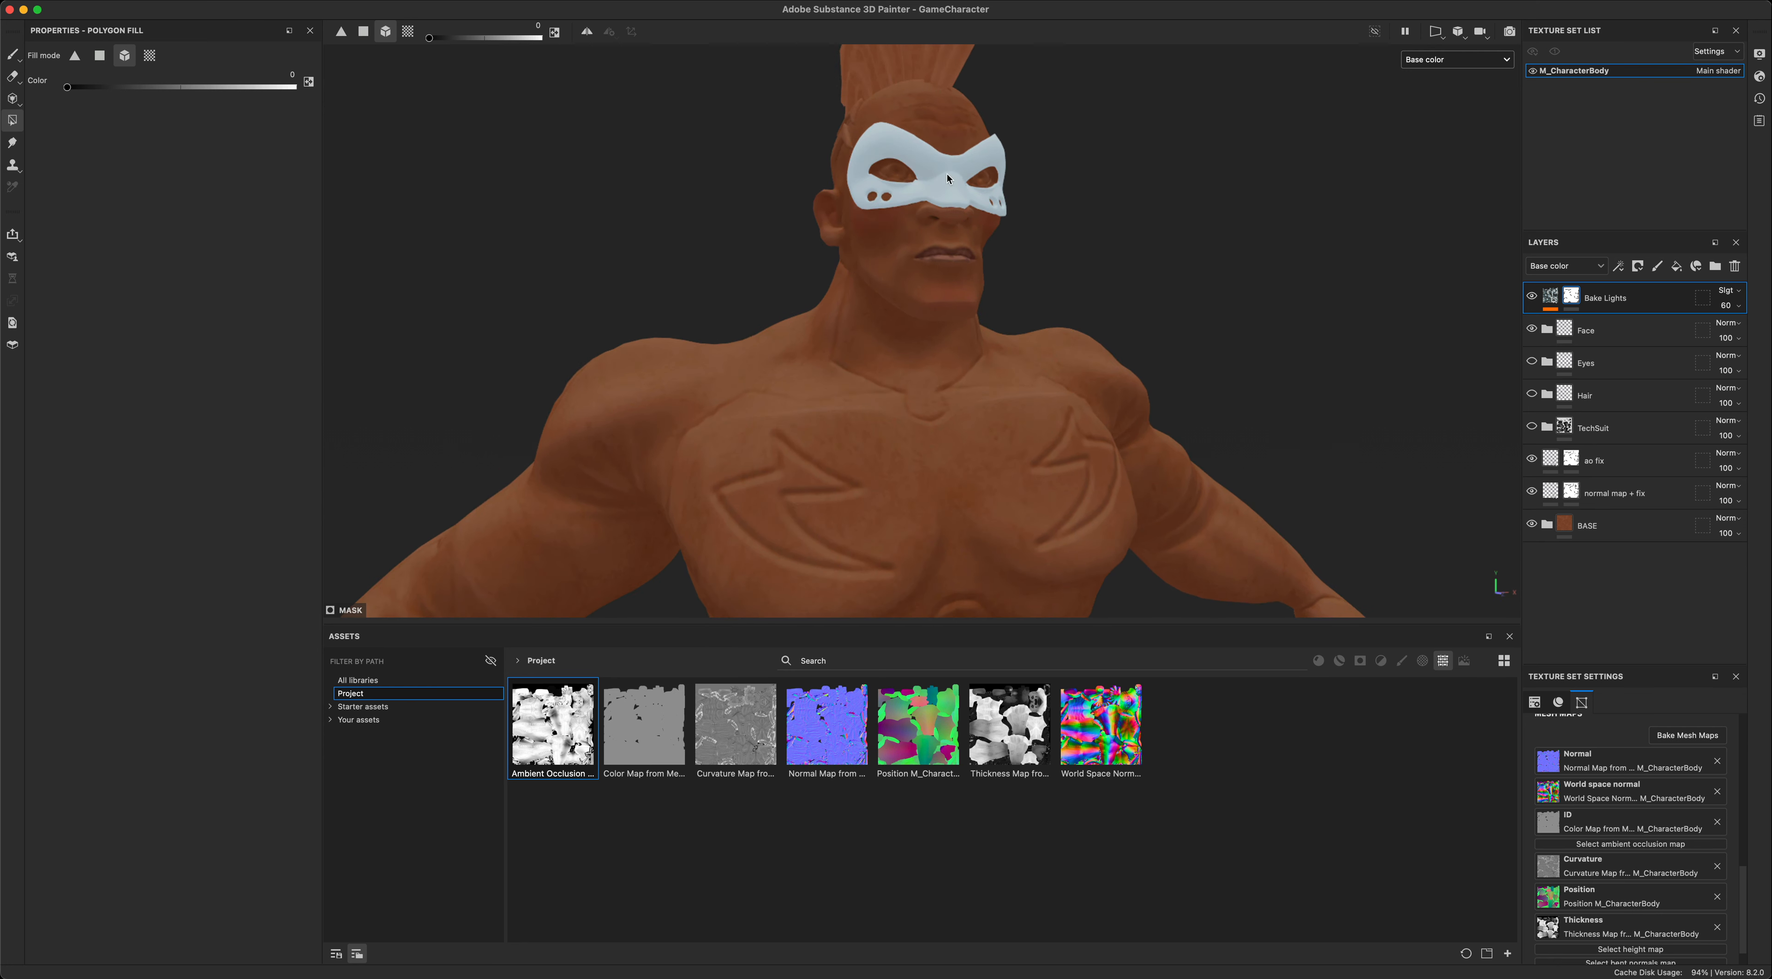
alt+middle_drag(1270, 356, 1260, 423)
alt+drag(1260, 422, 1309, 376)
scroll(1309, 376, up, 3)
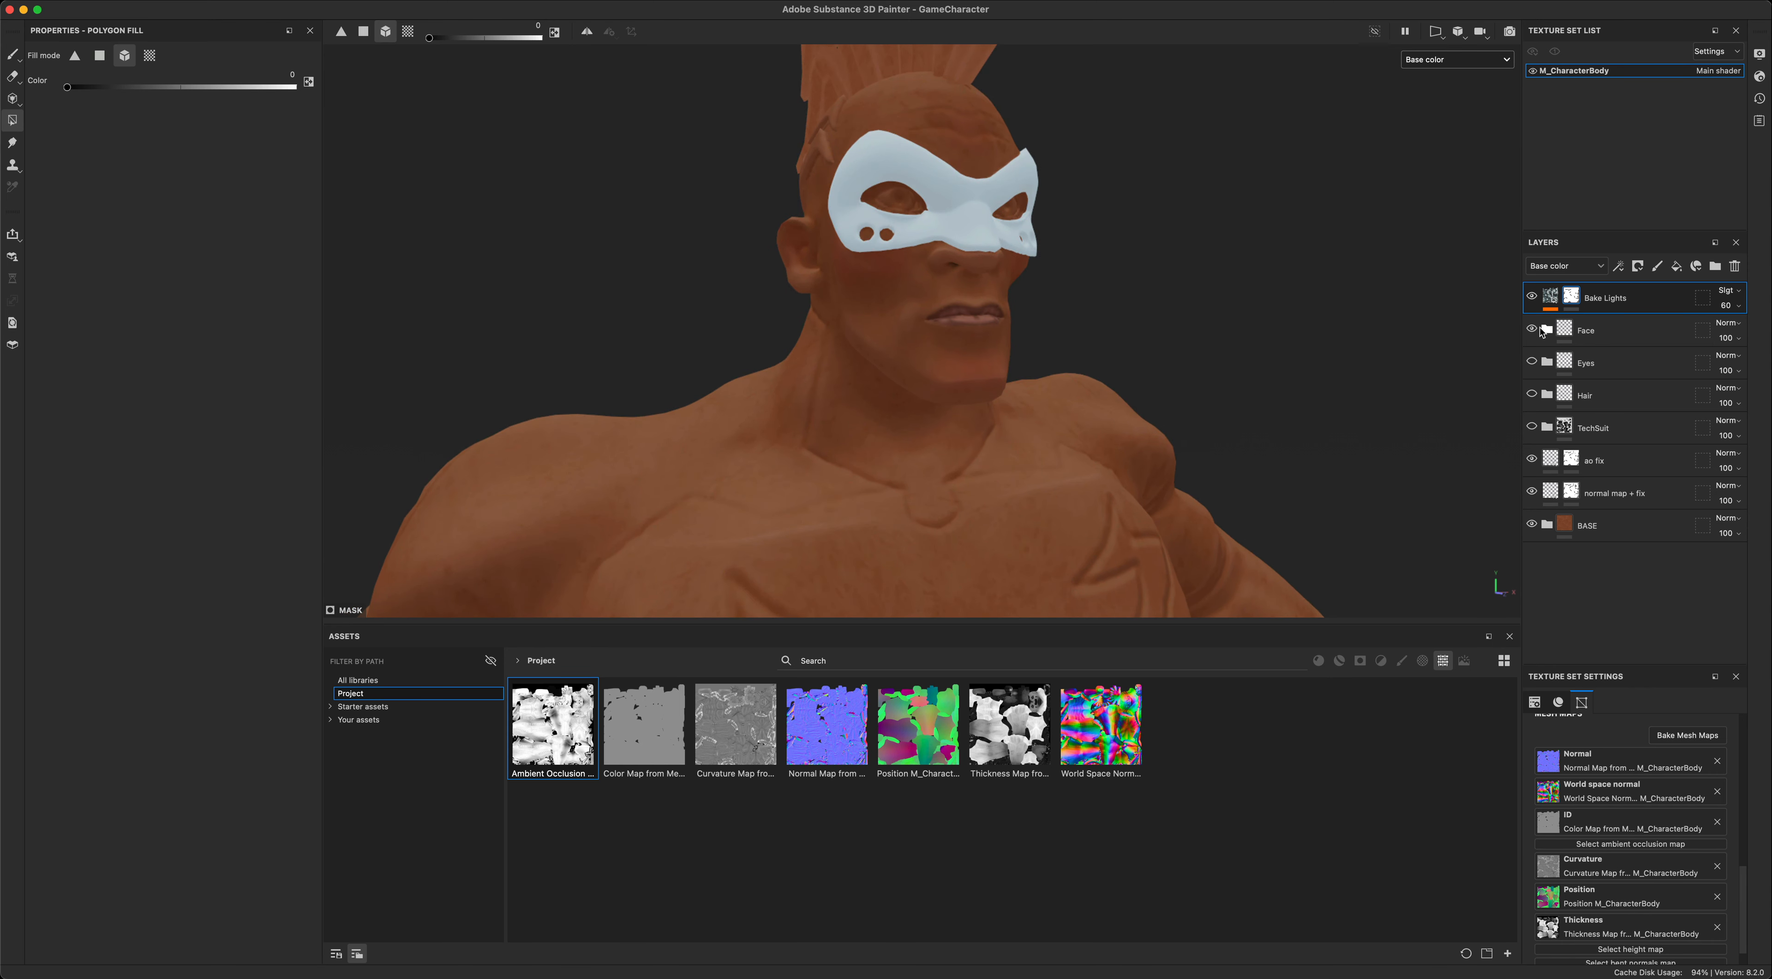
- Expand the Face folder and compare the face with its mask layer off and on
click(1546, 331)
click(1533, 362)
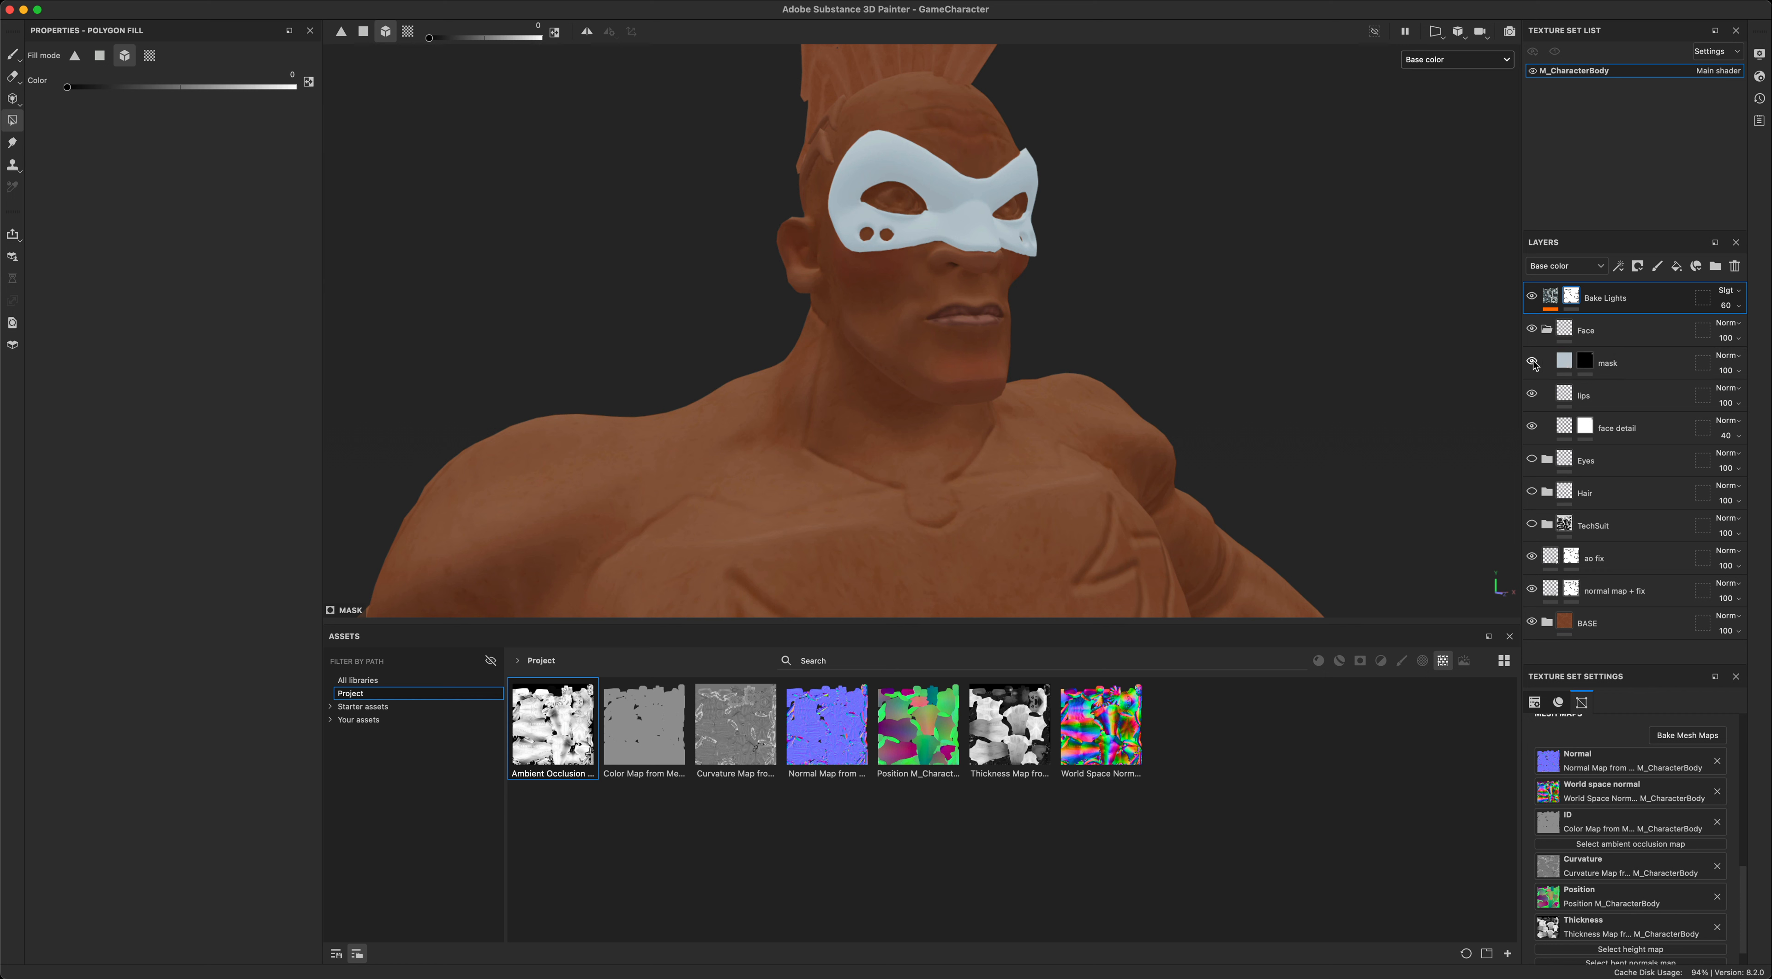
double_click(1532, 363)
click(1532, 363)
- Switch the viewport back to Material display and compare the face with the lips layer off and on
click(1448, 62)
click(1442, 97)
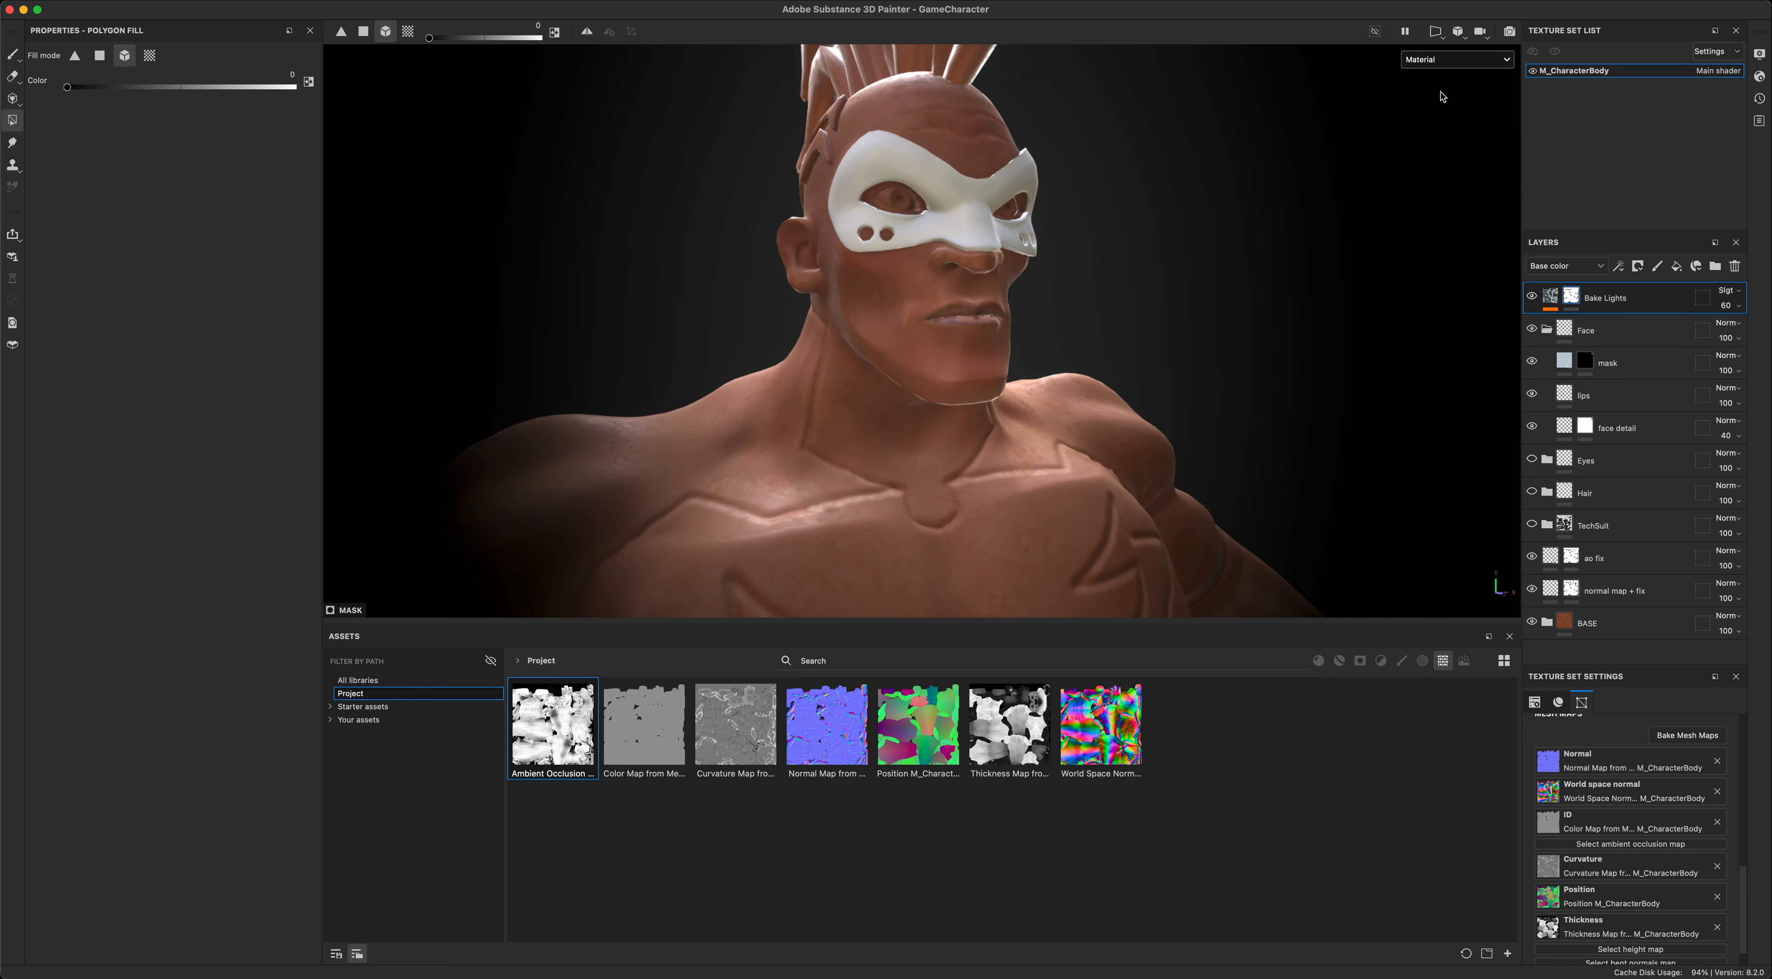
click(1532, 394)
click(1531, 394)
click(1532, 394)
click(1531, 395)
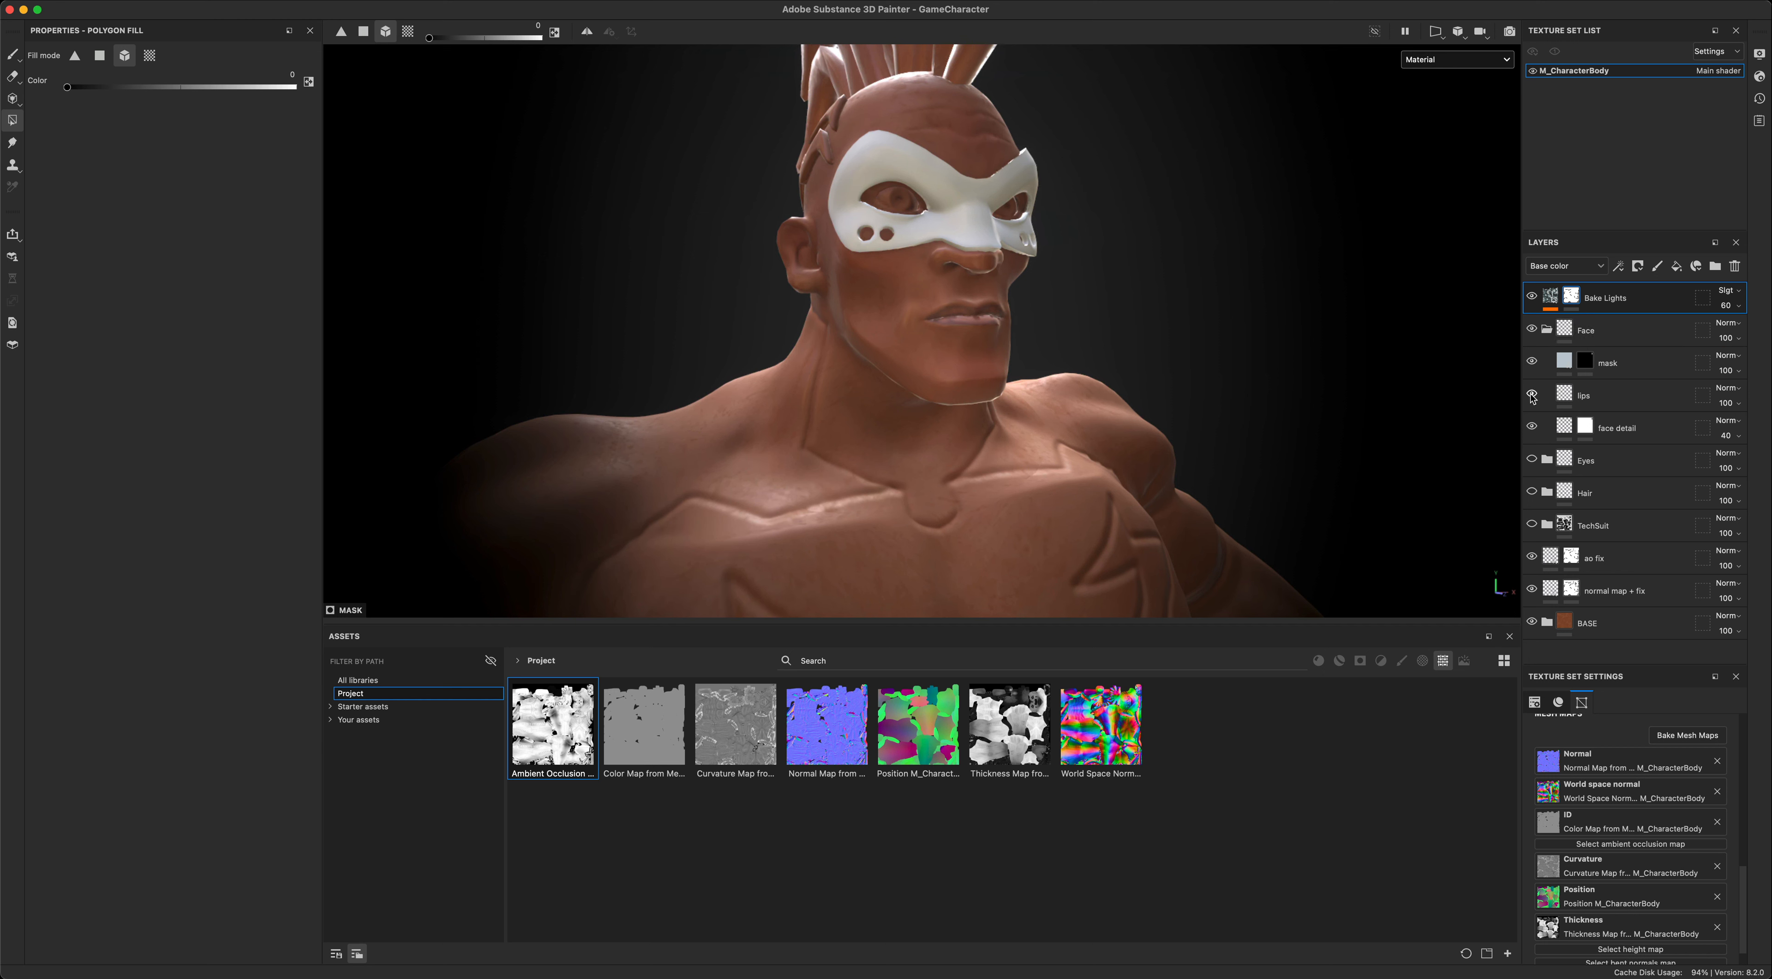
- Show the Eyes folder and inspect the painted eyes inside the mask
click(1533, 460)
click(1532, 460)
click(1532, 460)
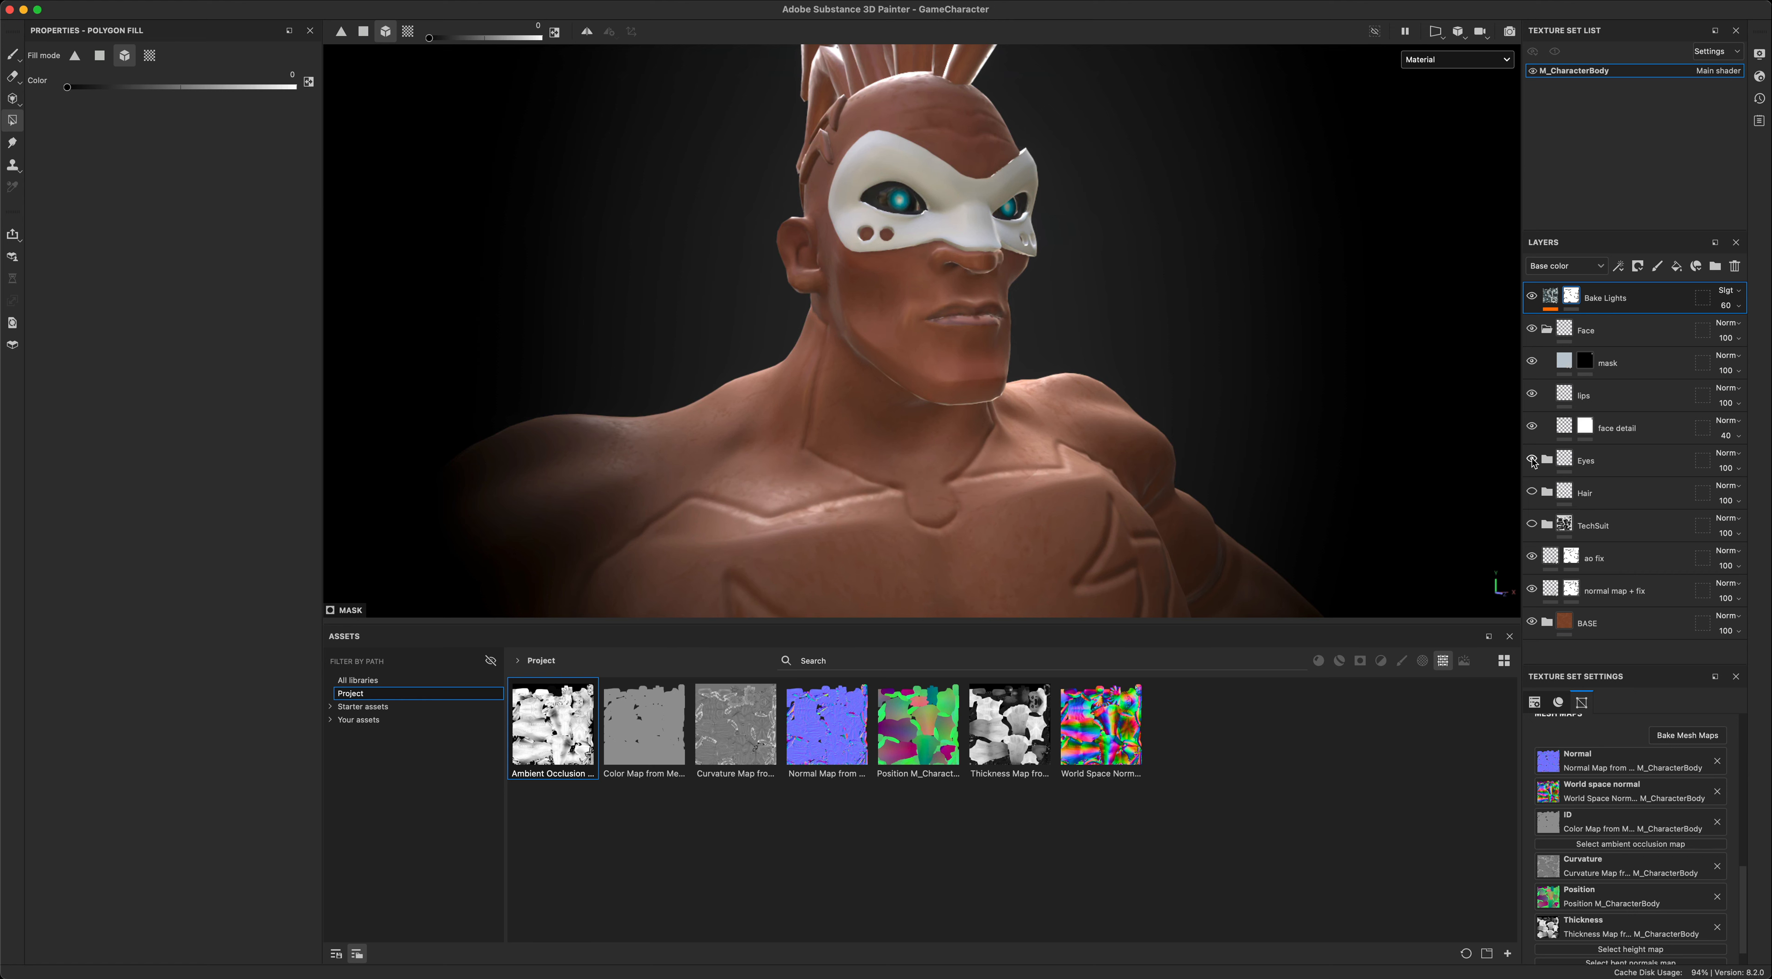
alt+drag(1322, 355, 1232, 320)
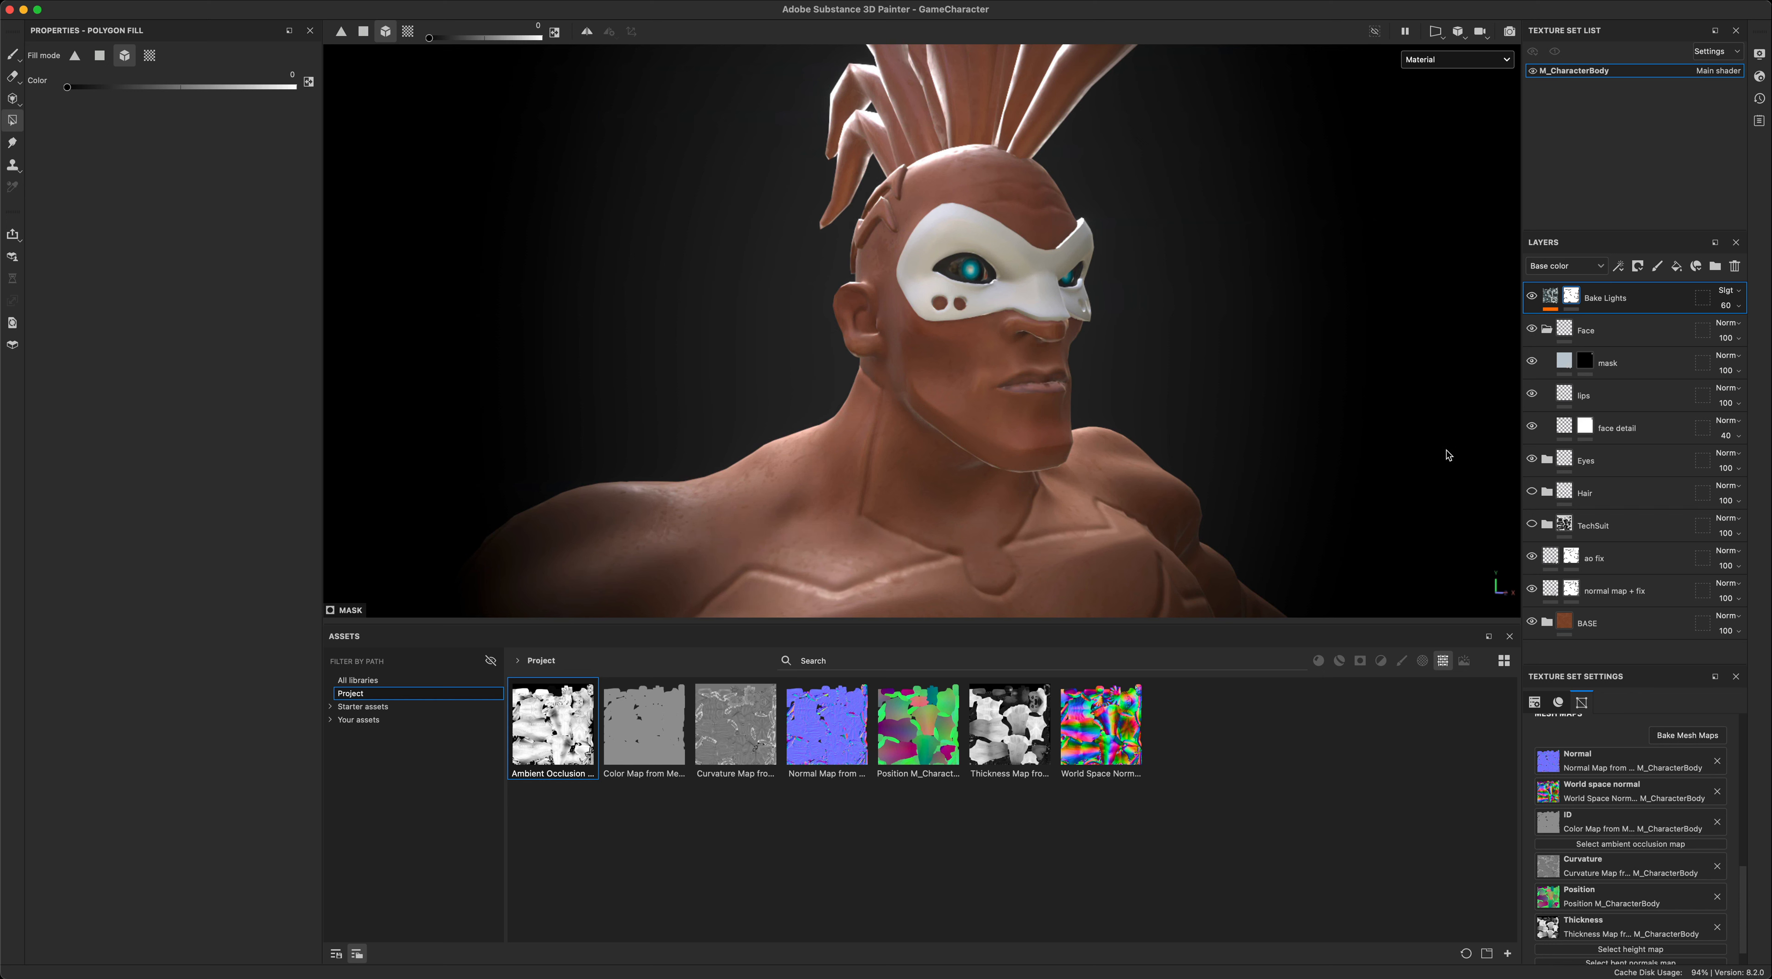
- Expand the Eyes folder and compare the eyes with the highlights layer off and on
click(1548, 460)
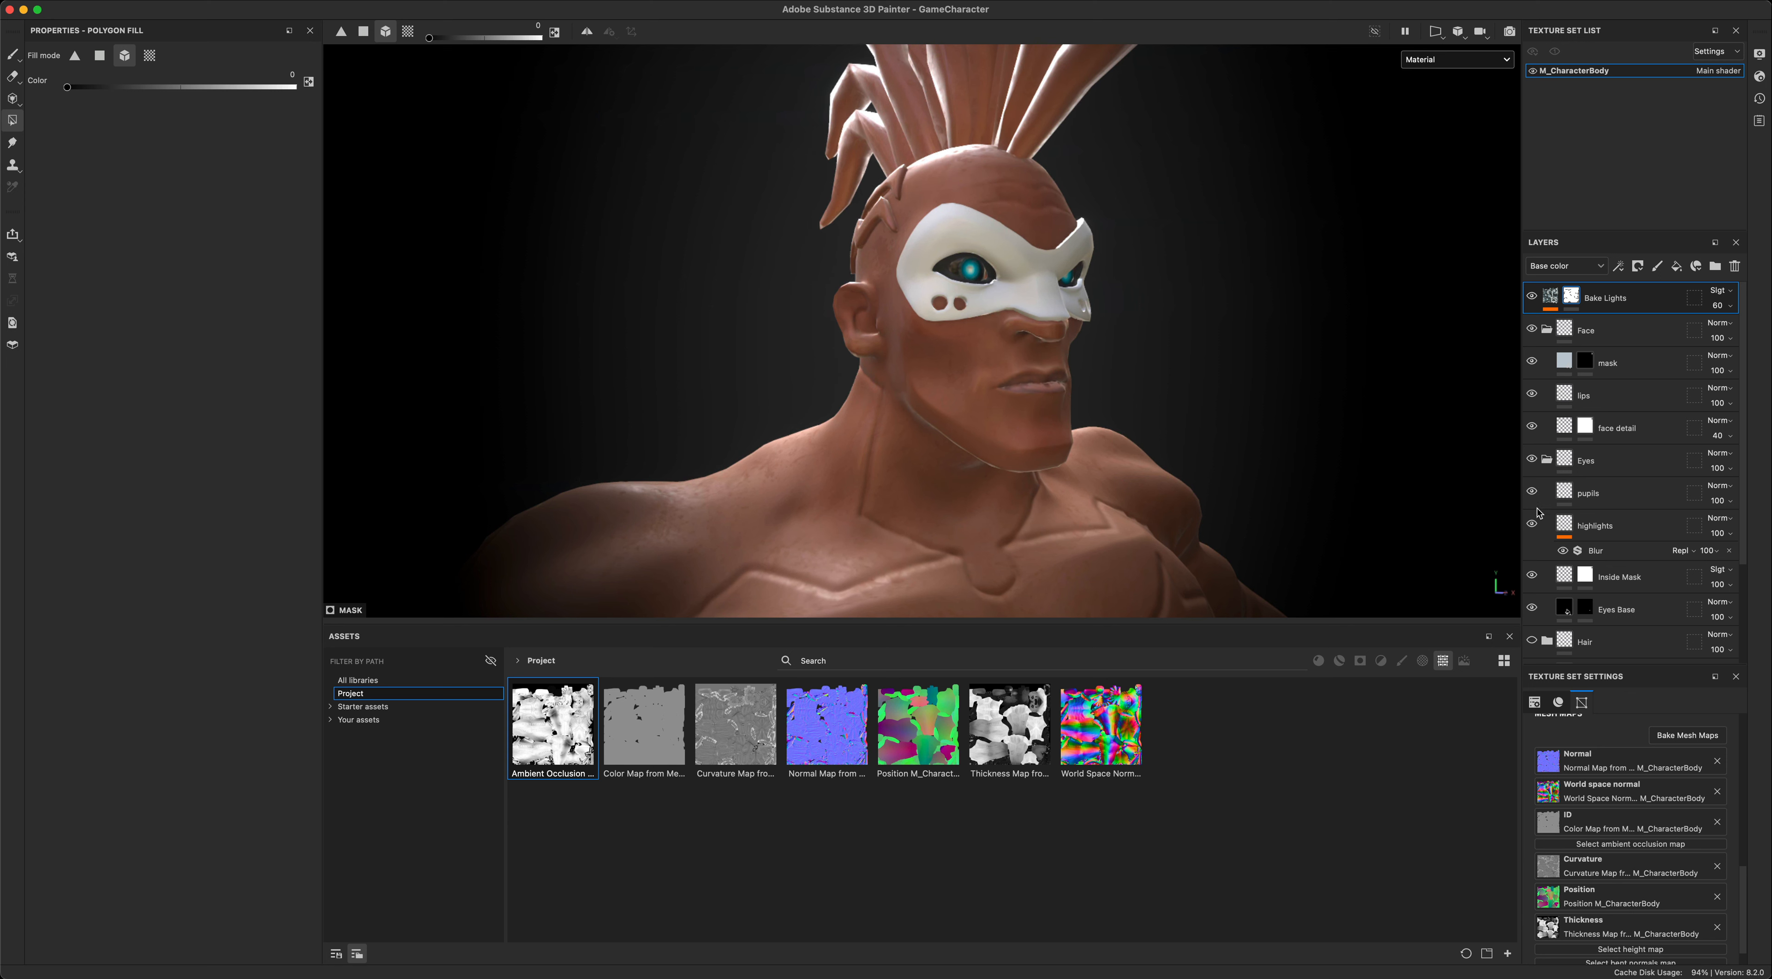
click(1533, 526)
click(1534, 527)
alt+drag(1308, 428, 1268, 349)
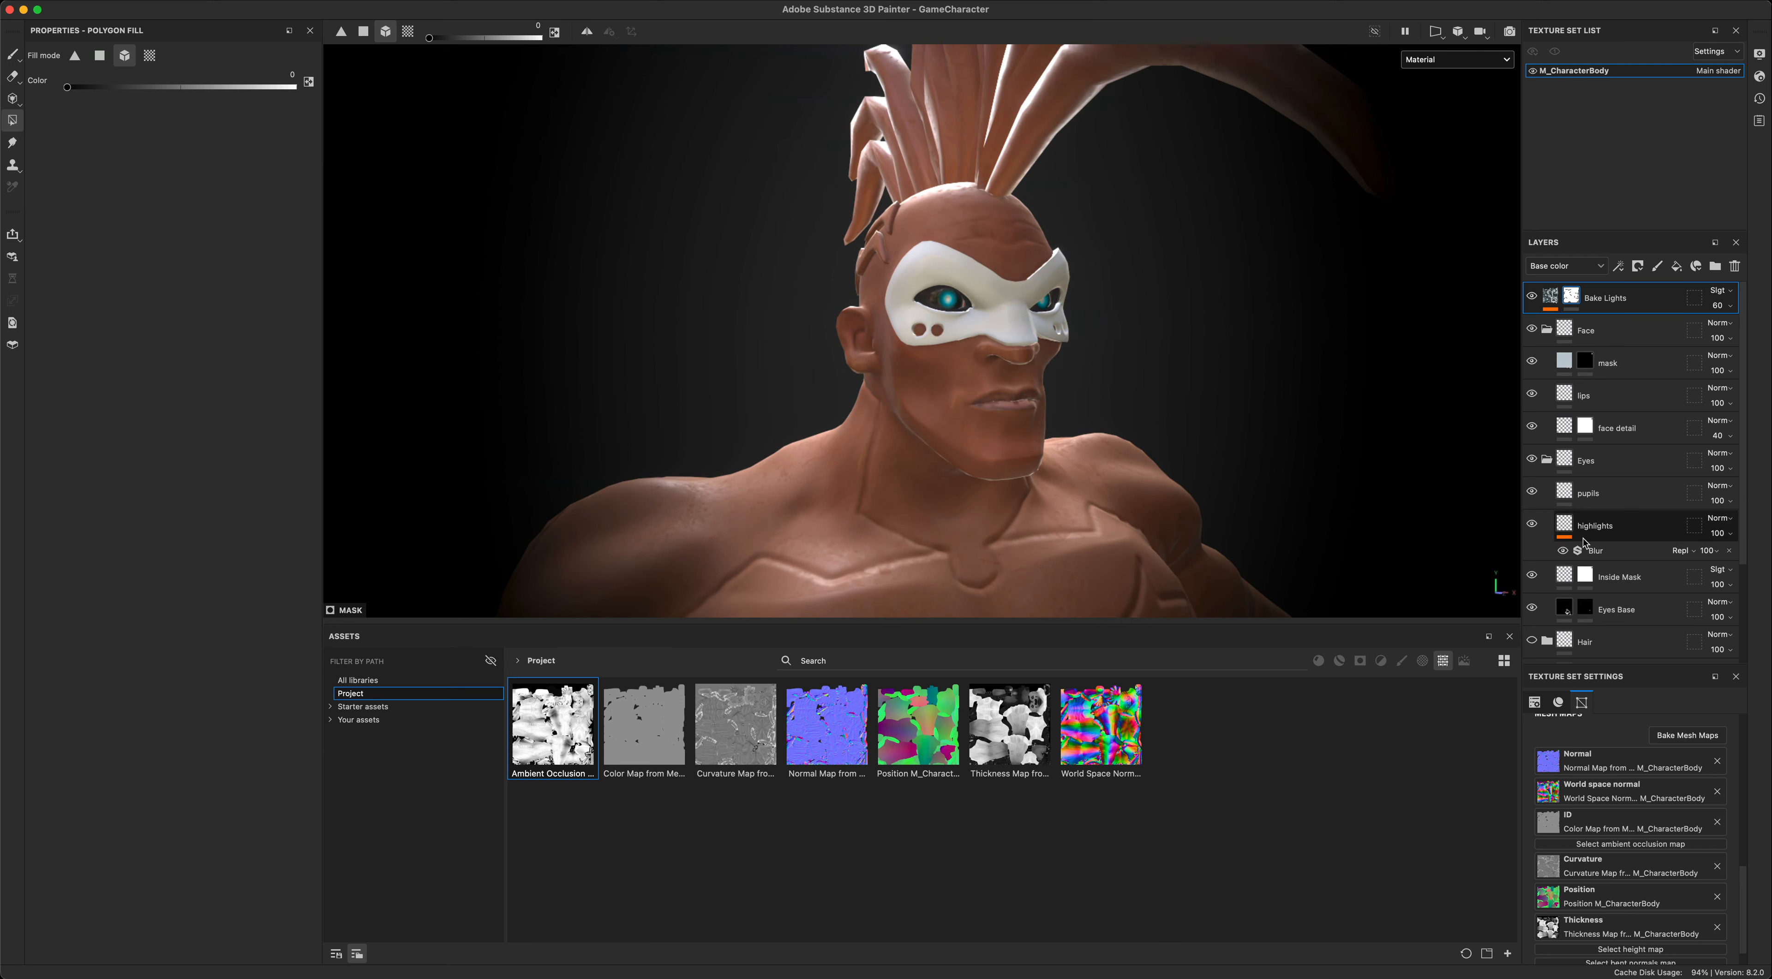
- Show the Hair folder on the character
scroll(1557, 536, down, 2)
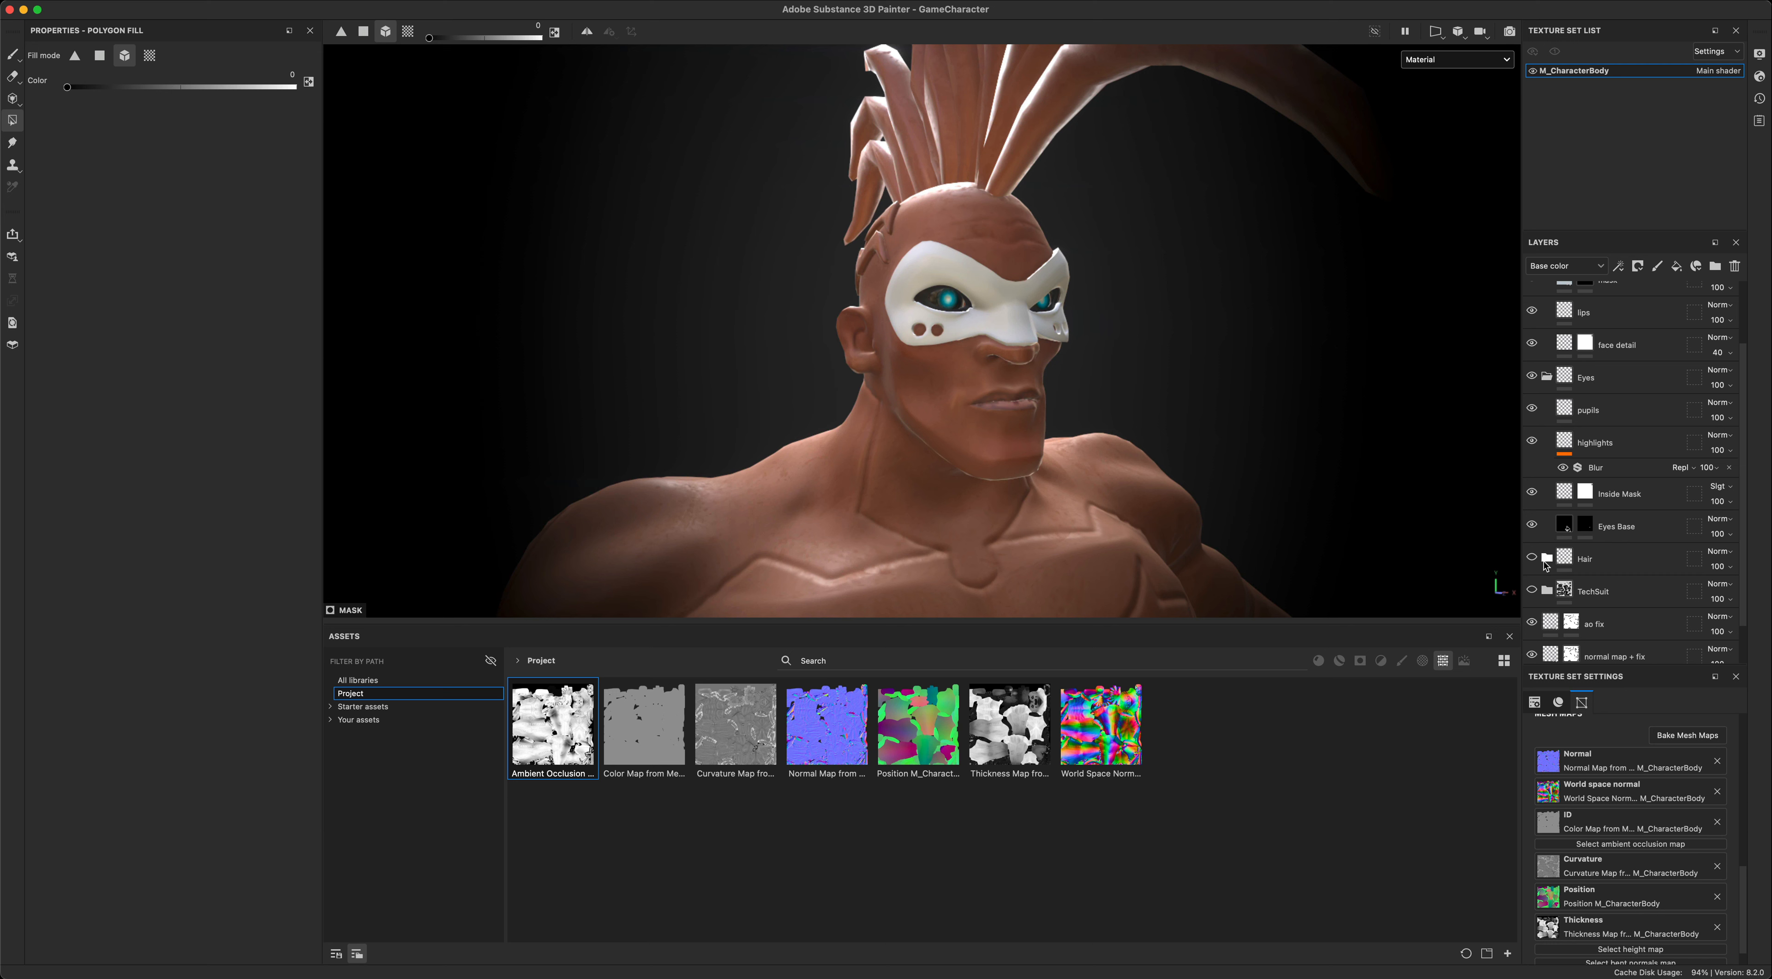
click(1532, 559)
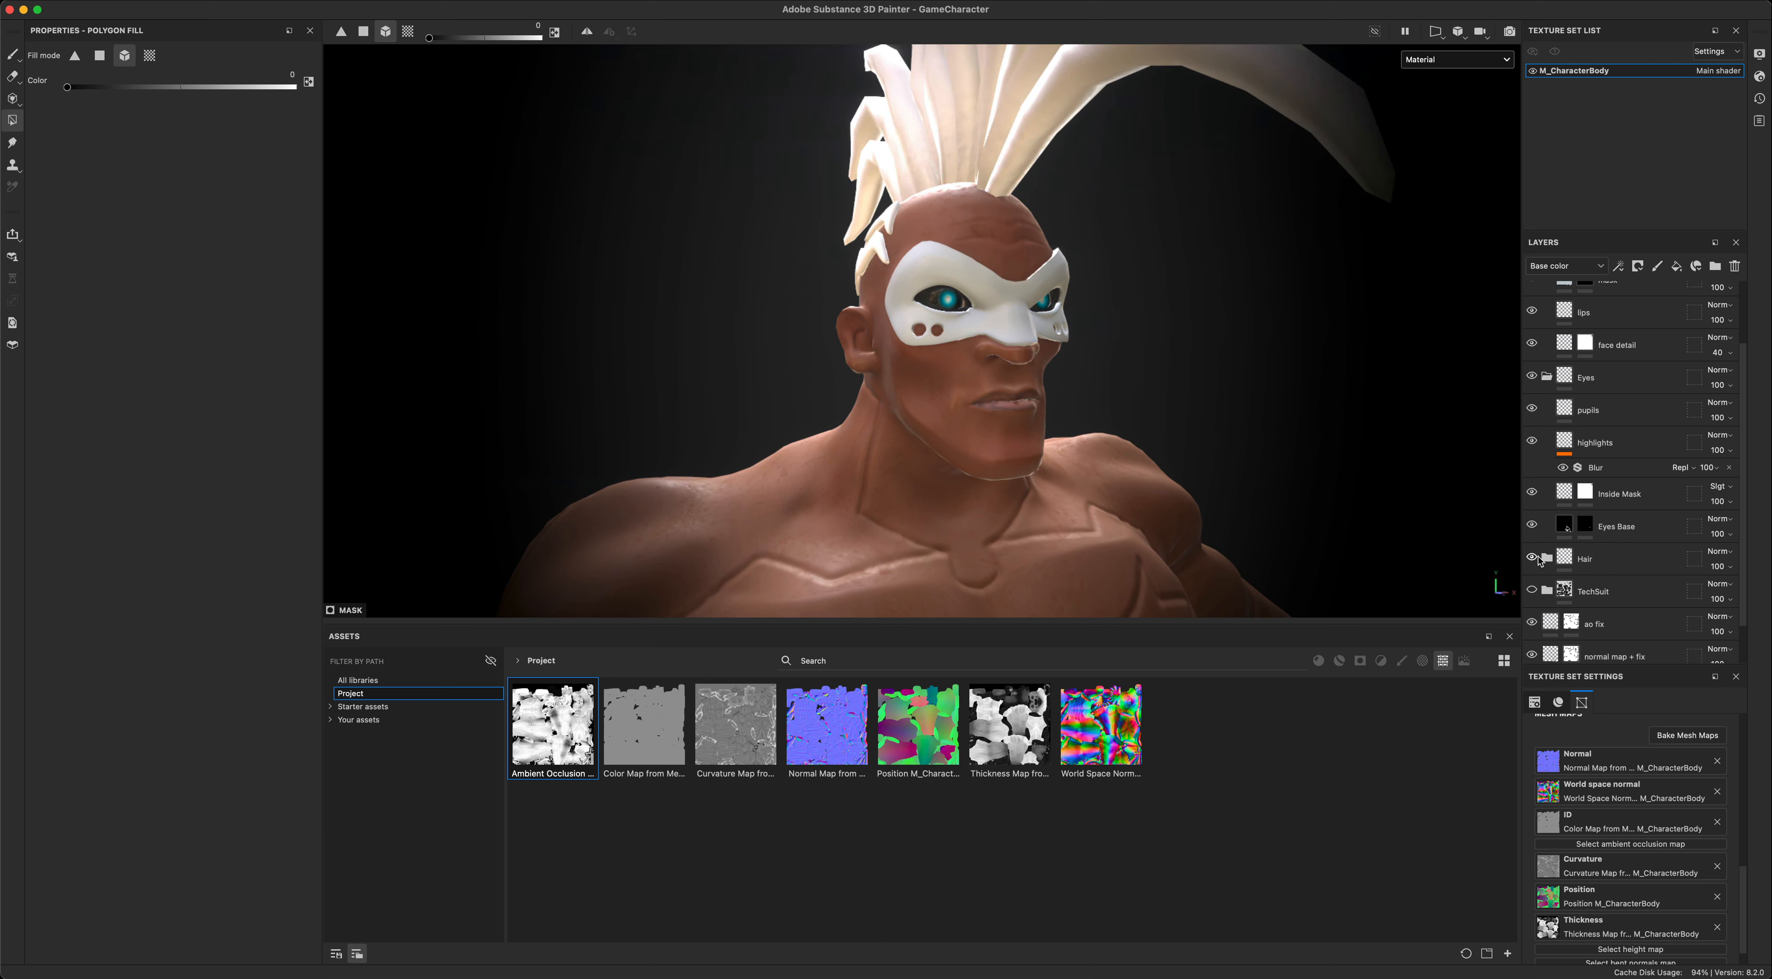
- Expand the Hair folder and examine its layers and the white mohawk on the character
click(1546, 559)
scroll(1562, 543, down, 2)
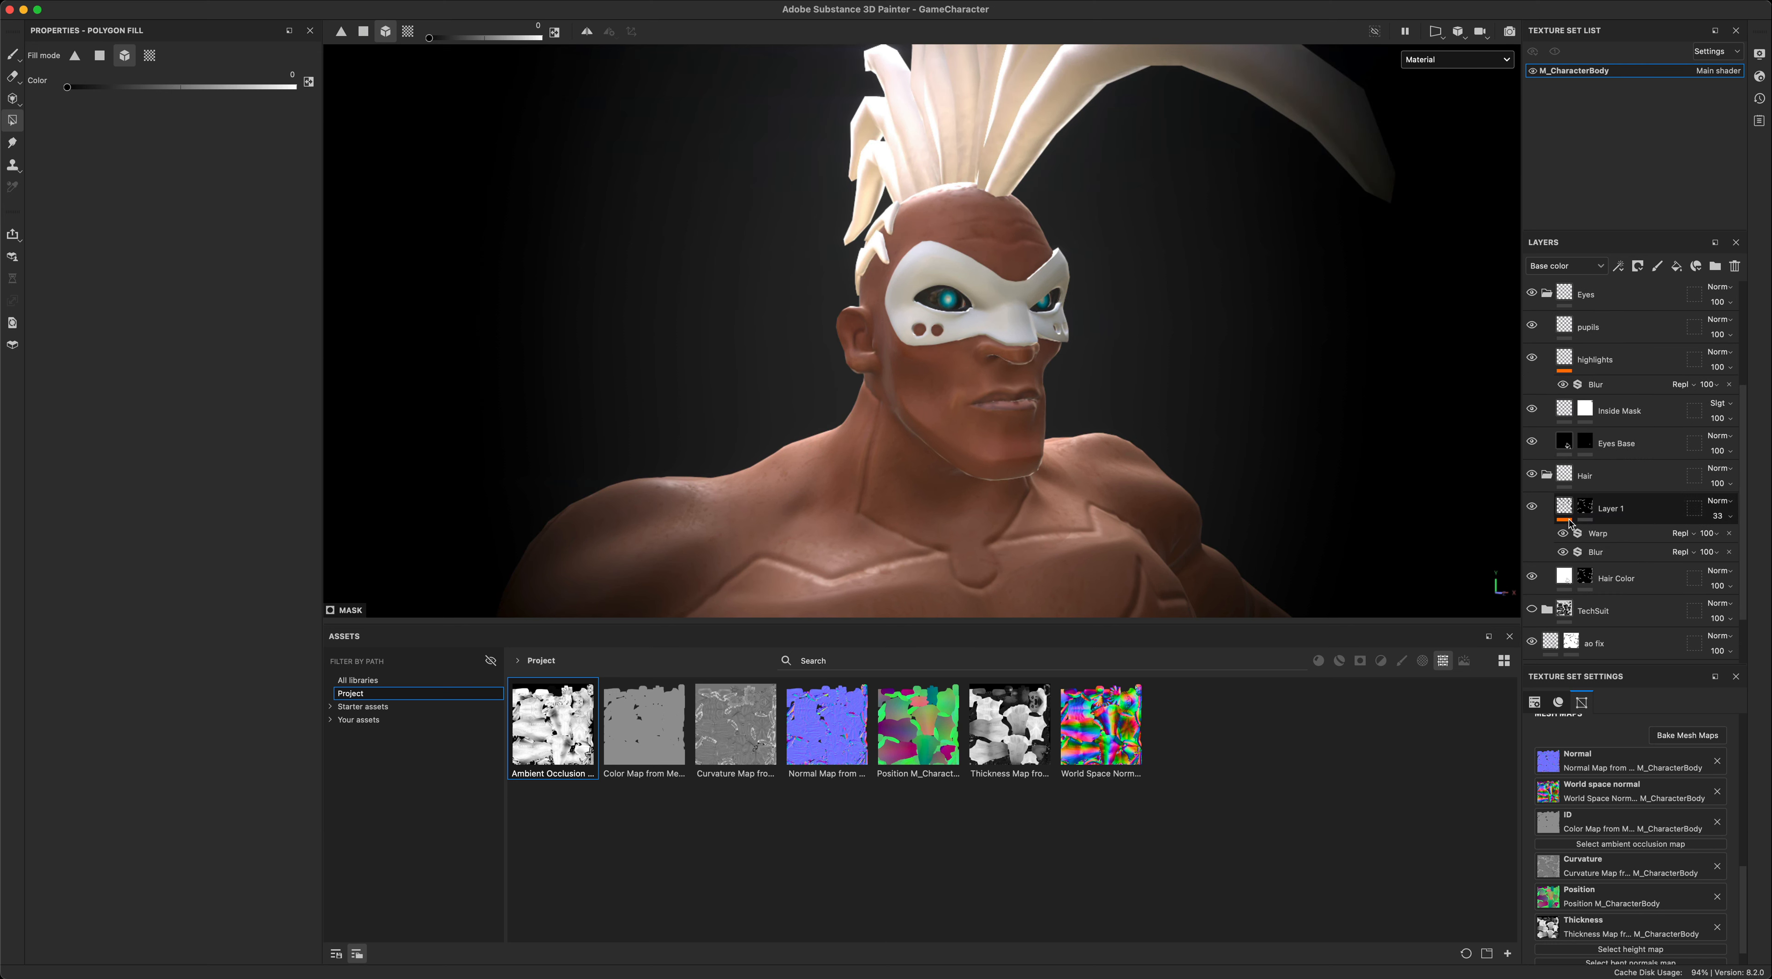
click(1566, 579)
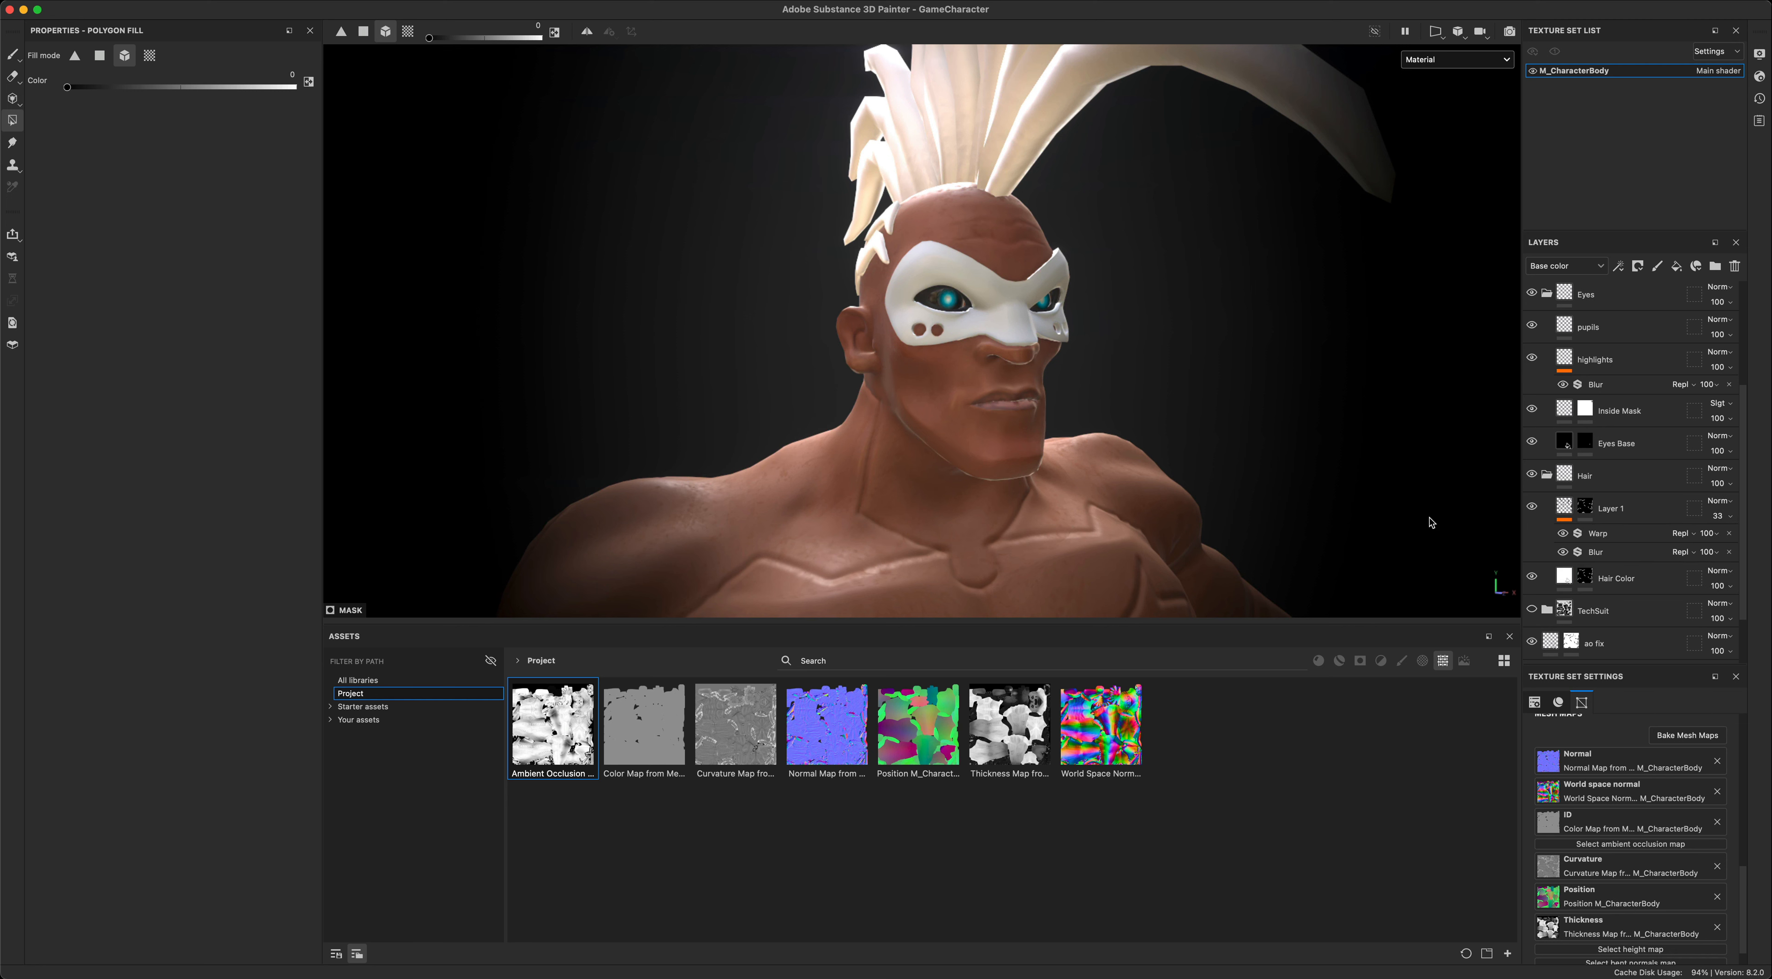
scroll(1311, 451, down, 5)
alt+middle_drag(1331, 524, 1237, 414)
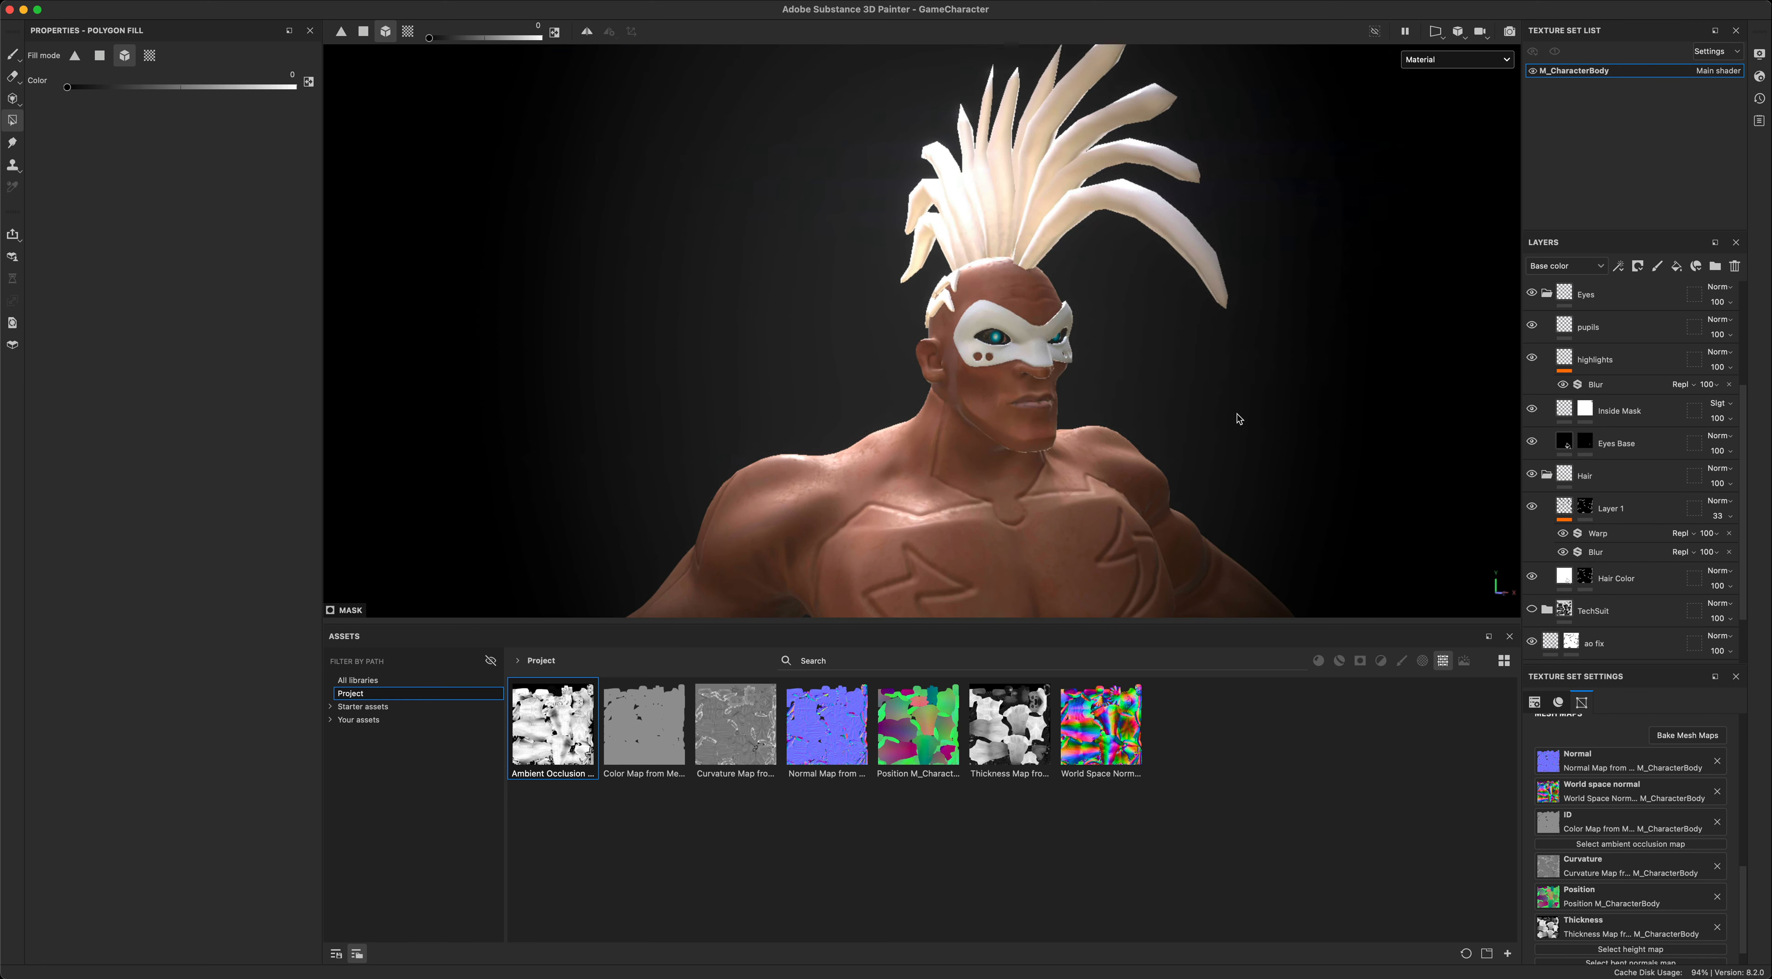
- Set the base color of the Hair Color fill layer to pure red, FF0000
click(1565, 578)
click(148, 398)
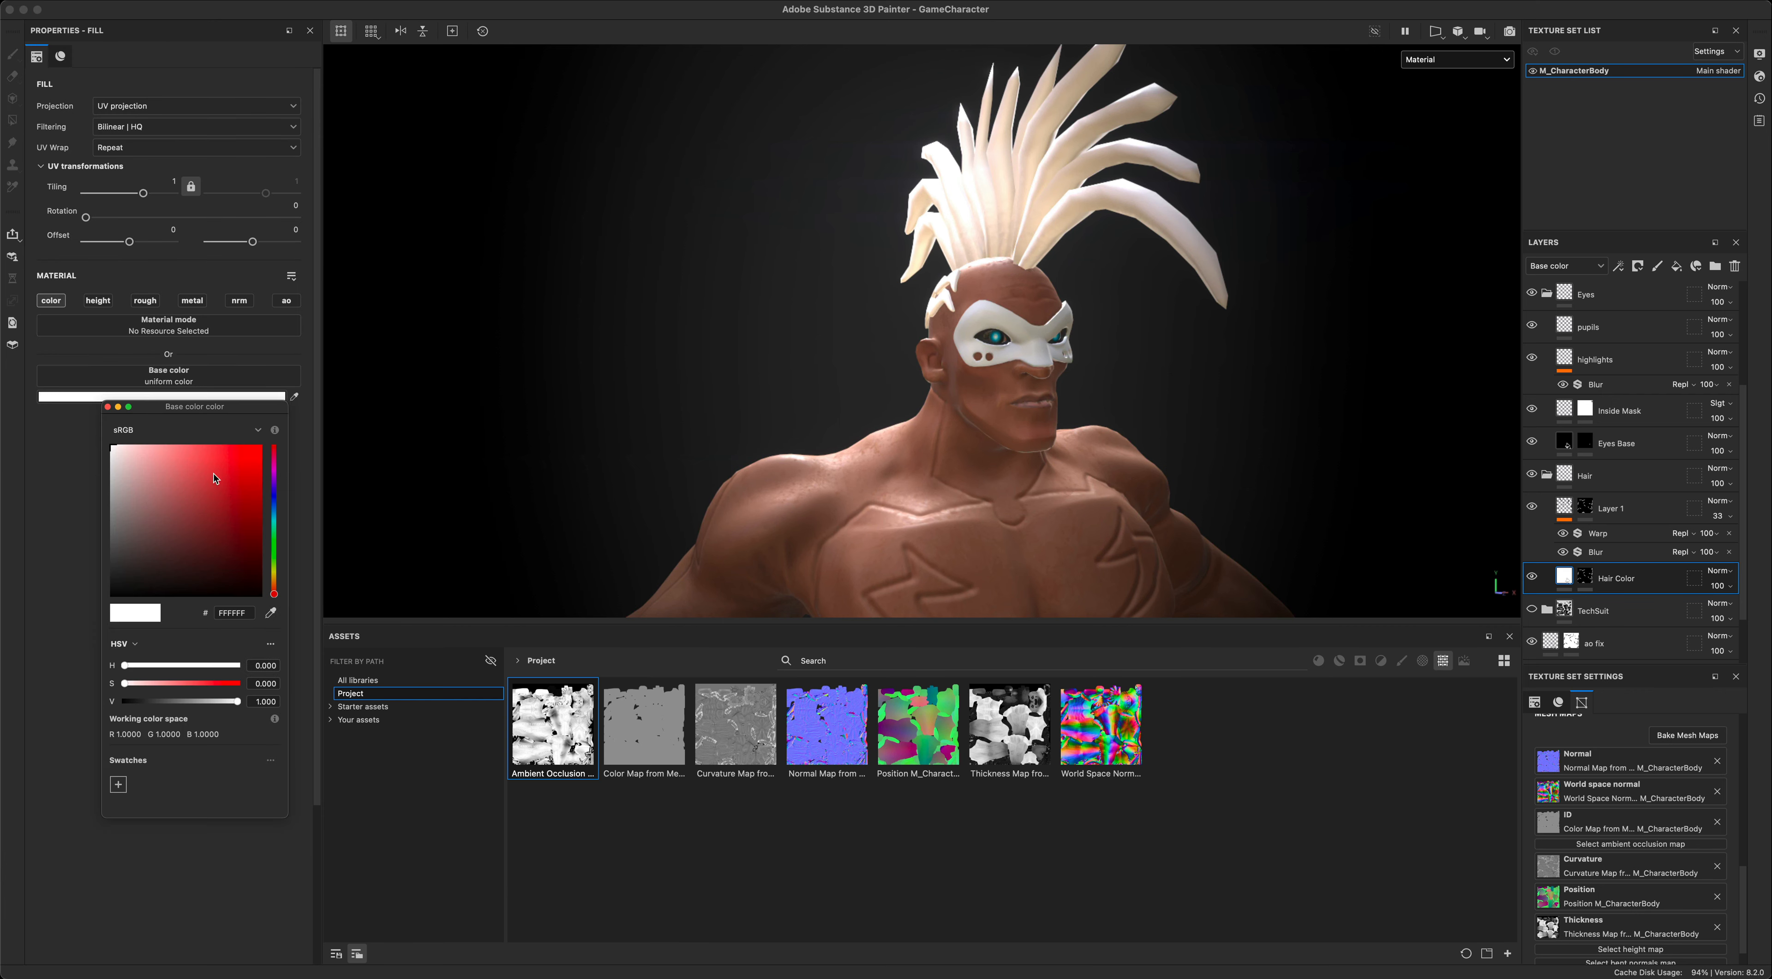
click(259, 446)
mouse_move(558, 407)
alt+mouse_down()
mouse_move(648, 406)
mouse_move(622, 400)
alt+mouse_up()
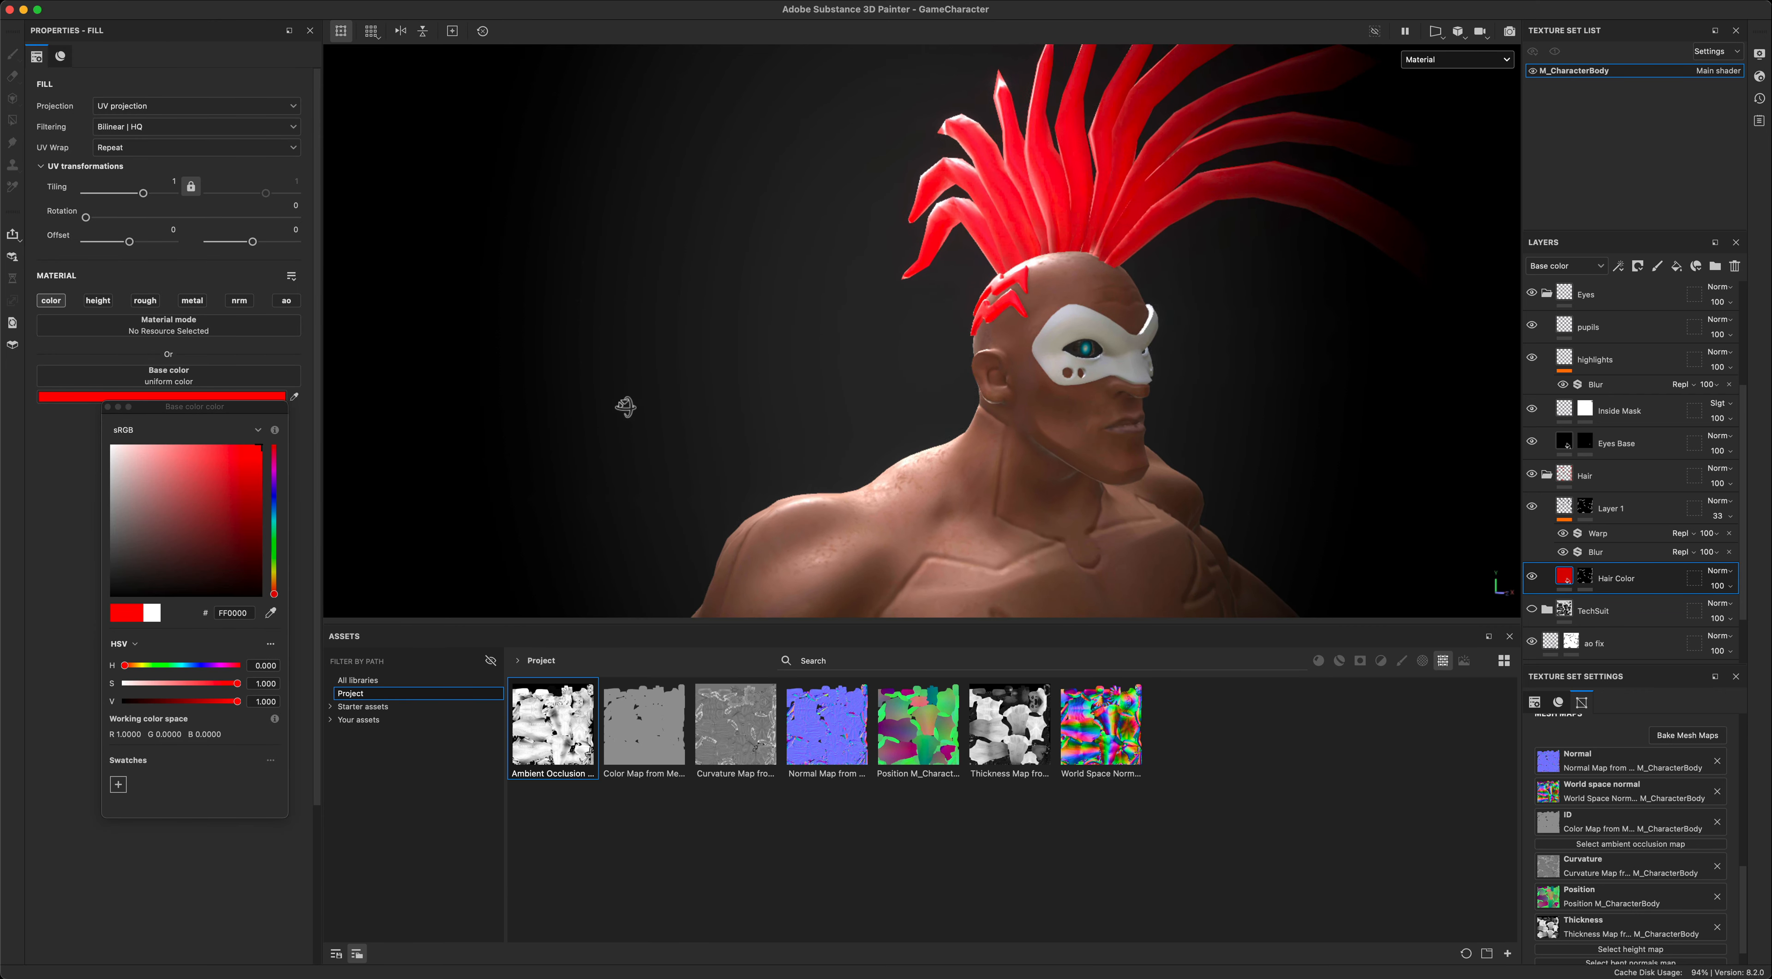
- Shift the Hair Color fill's hue to blue and then to green, 00FF54
drag(275, 593, 274, 511)
click(691, 409)
alt+drag(691, 409, 489, 424)
mouse_move(275, 515)
mouse_down()
mouse_move(274, 464)
mouse_move(278, 542)
mouse_up()
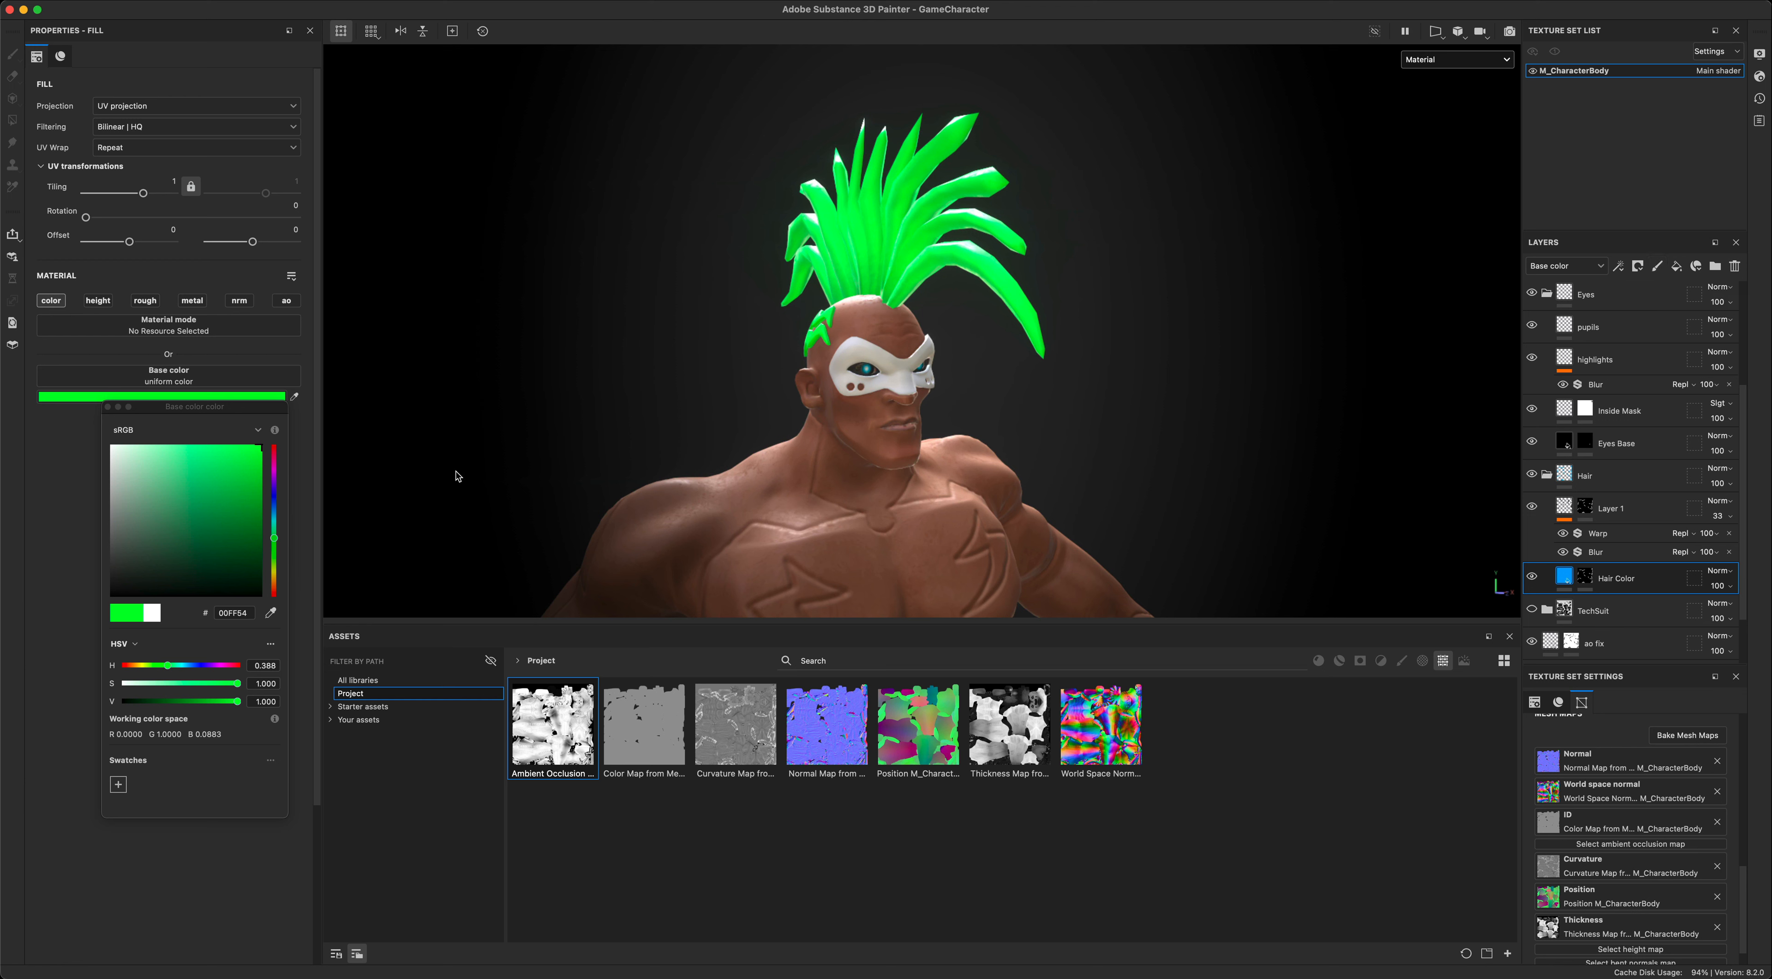
- Set the Hair Color fill's base color to off-white, EAEAEA, and close the color picker
drag(263, 481, 86, 456)
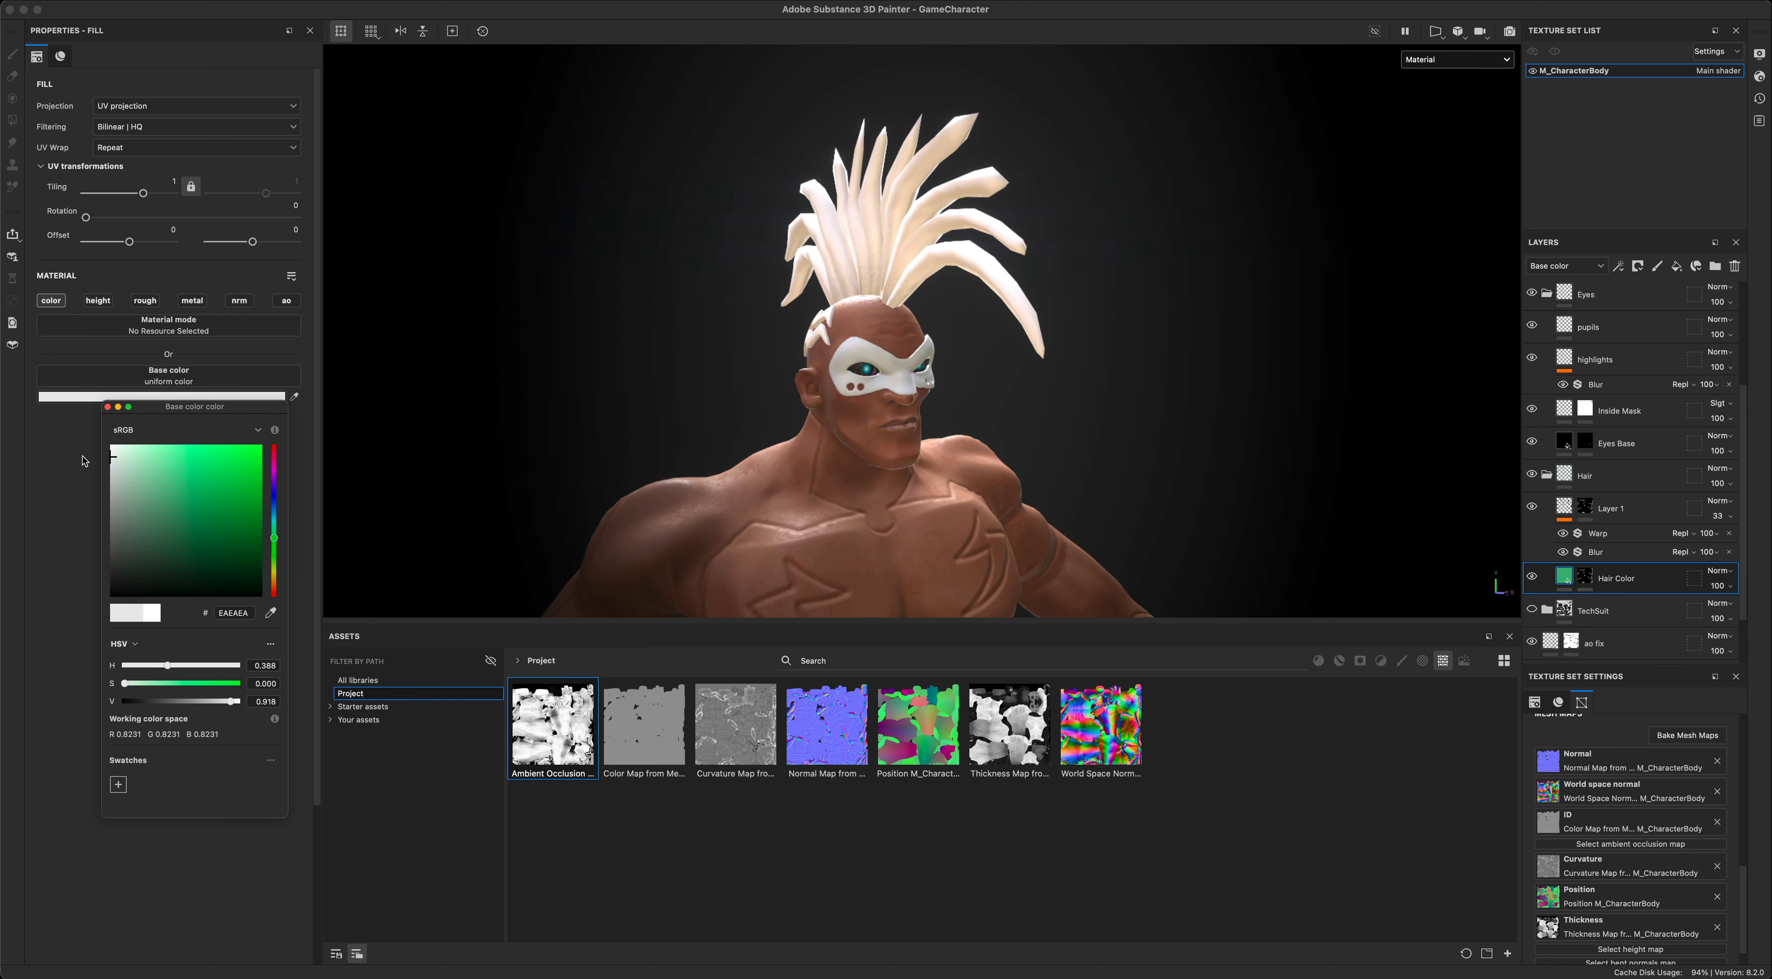
click(107, 407)
alt+drag(1359, 401, 1378, 398)
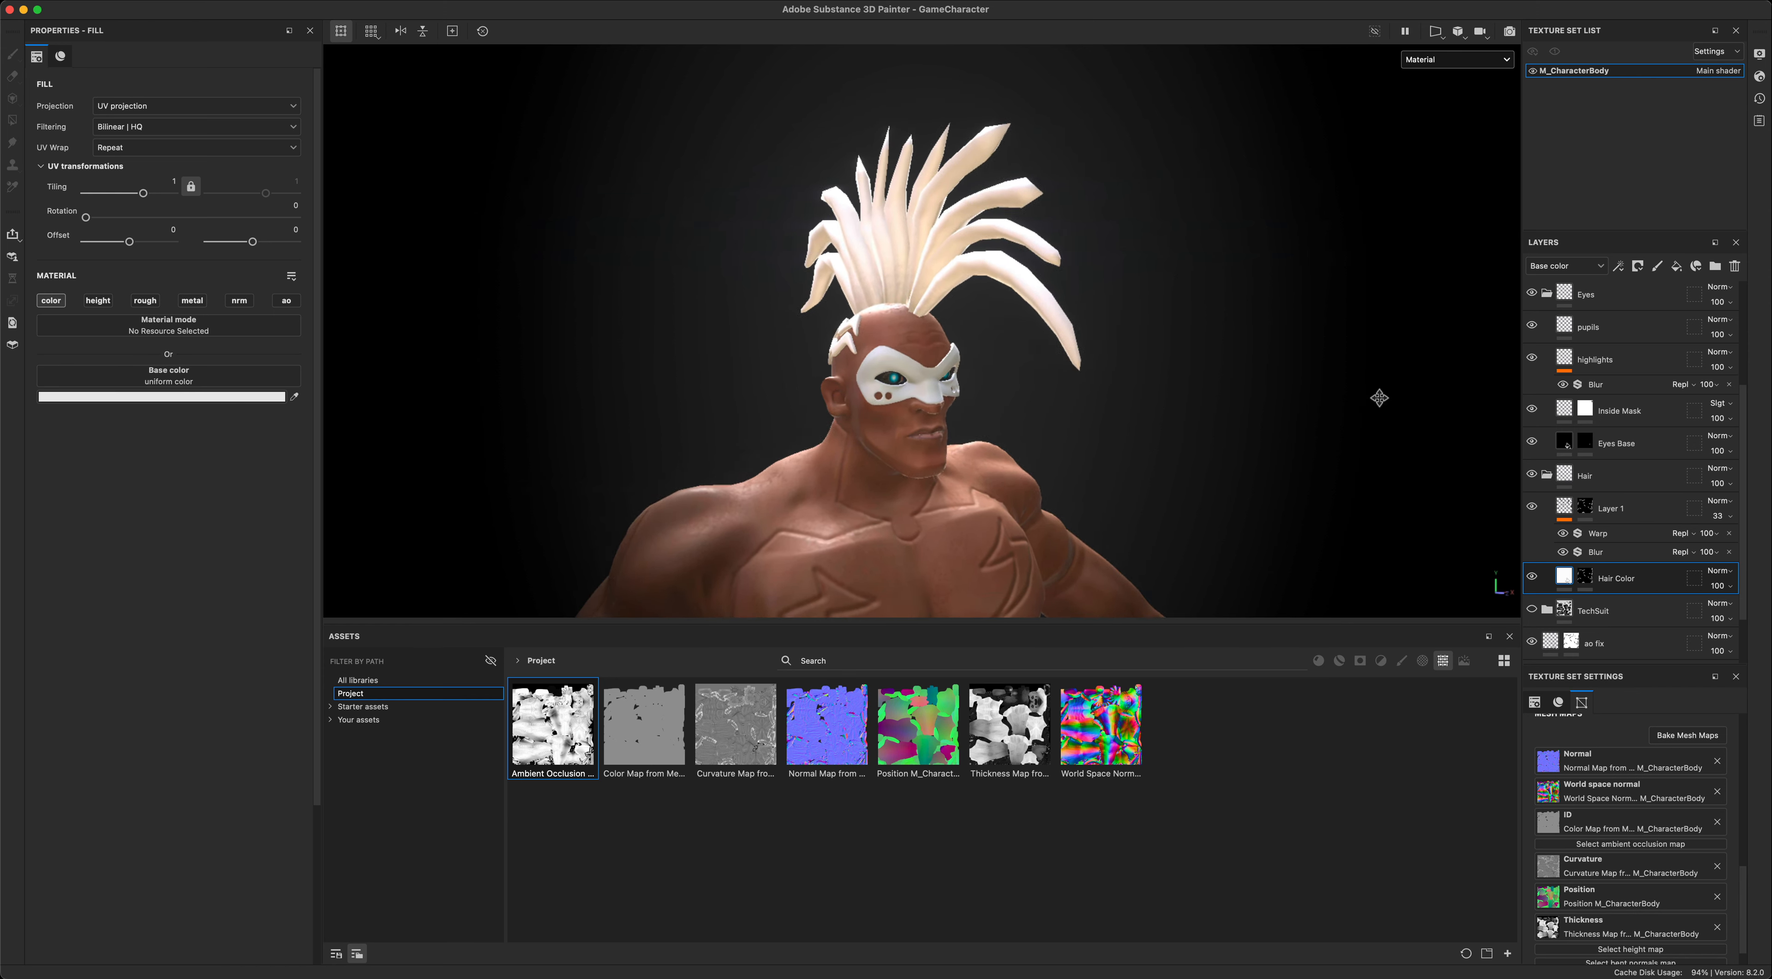
alt+middle_drag(1378, 398, 1450, 377)
- Collapse the Hair and Eyes folders and show the TechSuit folder on the character
click(1547, 474)
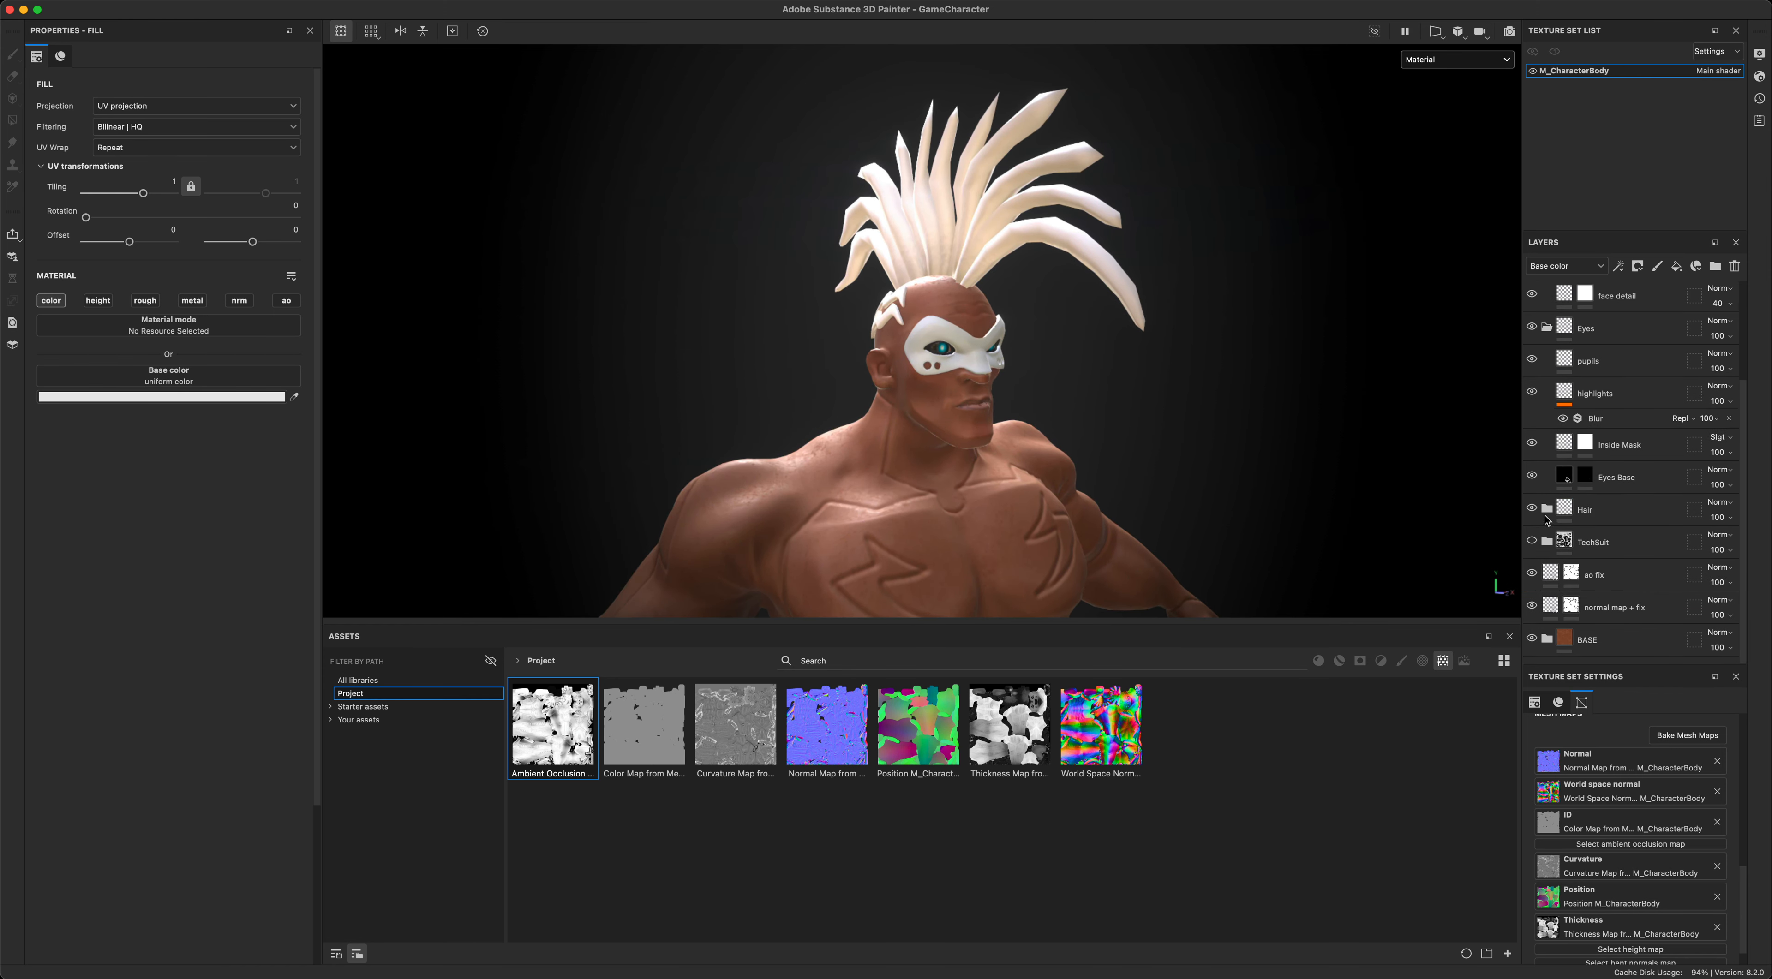
click(1548, 329)
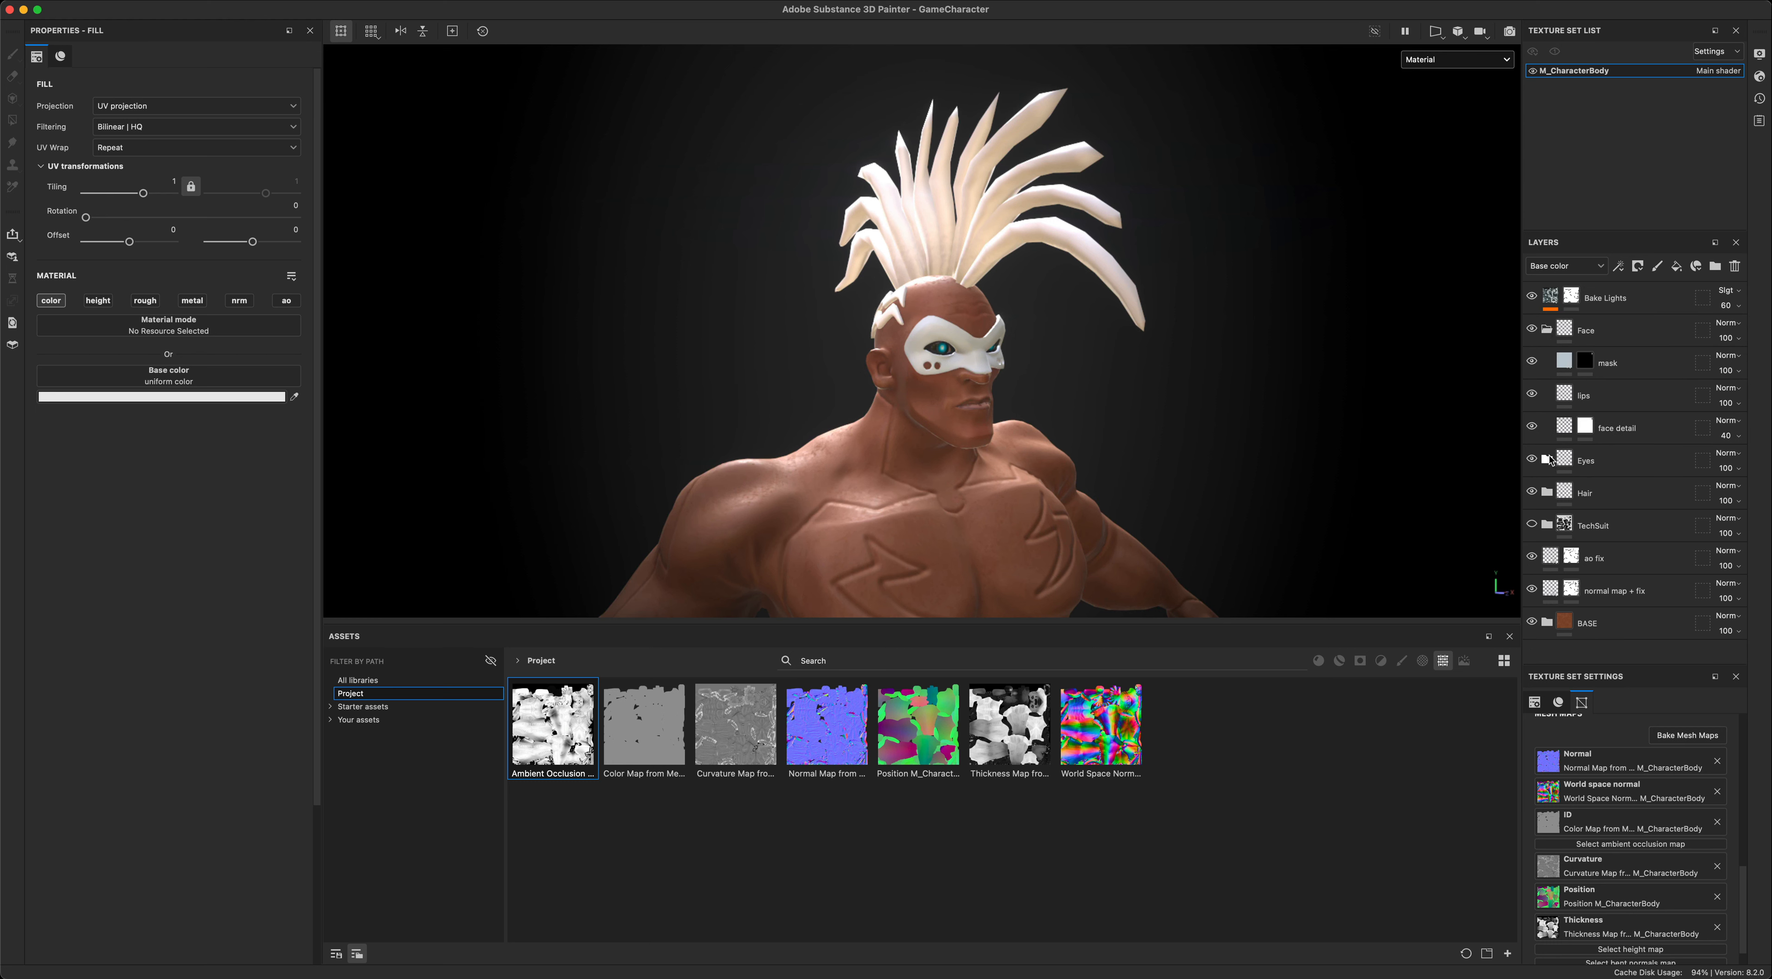
click(1533, 526)
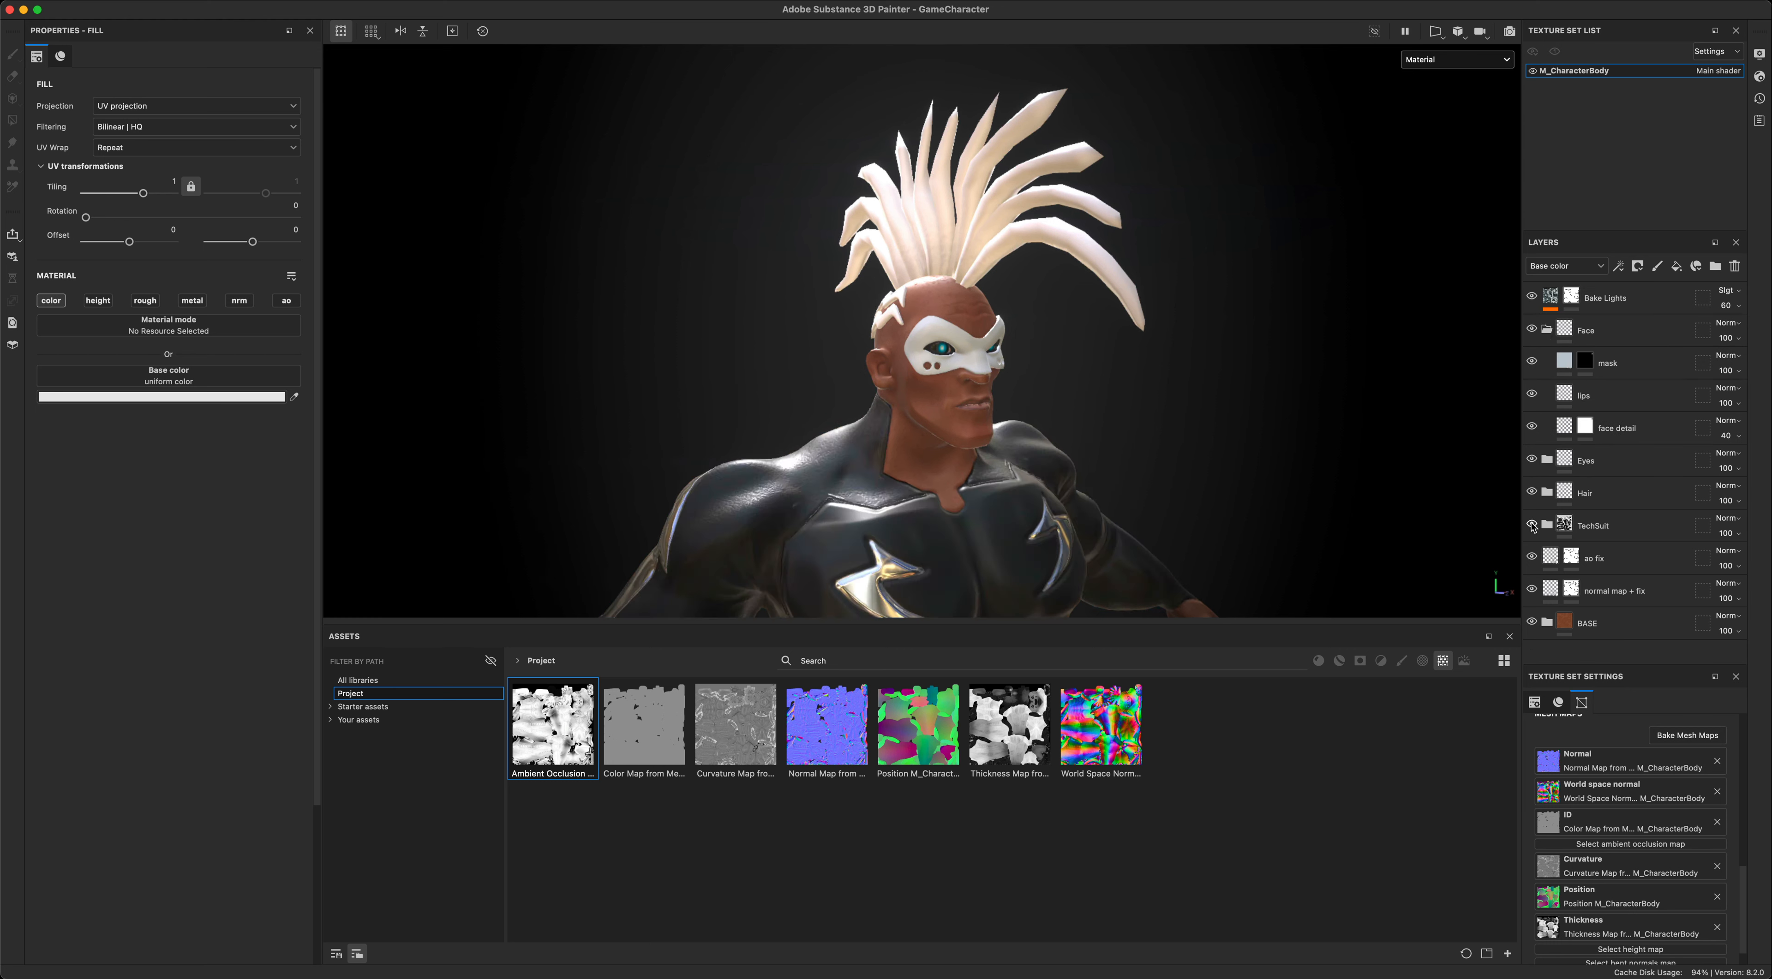
scroll(1290, 485, down, 5)
alt+middle_drag(1287, 412, 1162, 189)
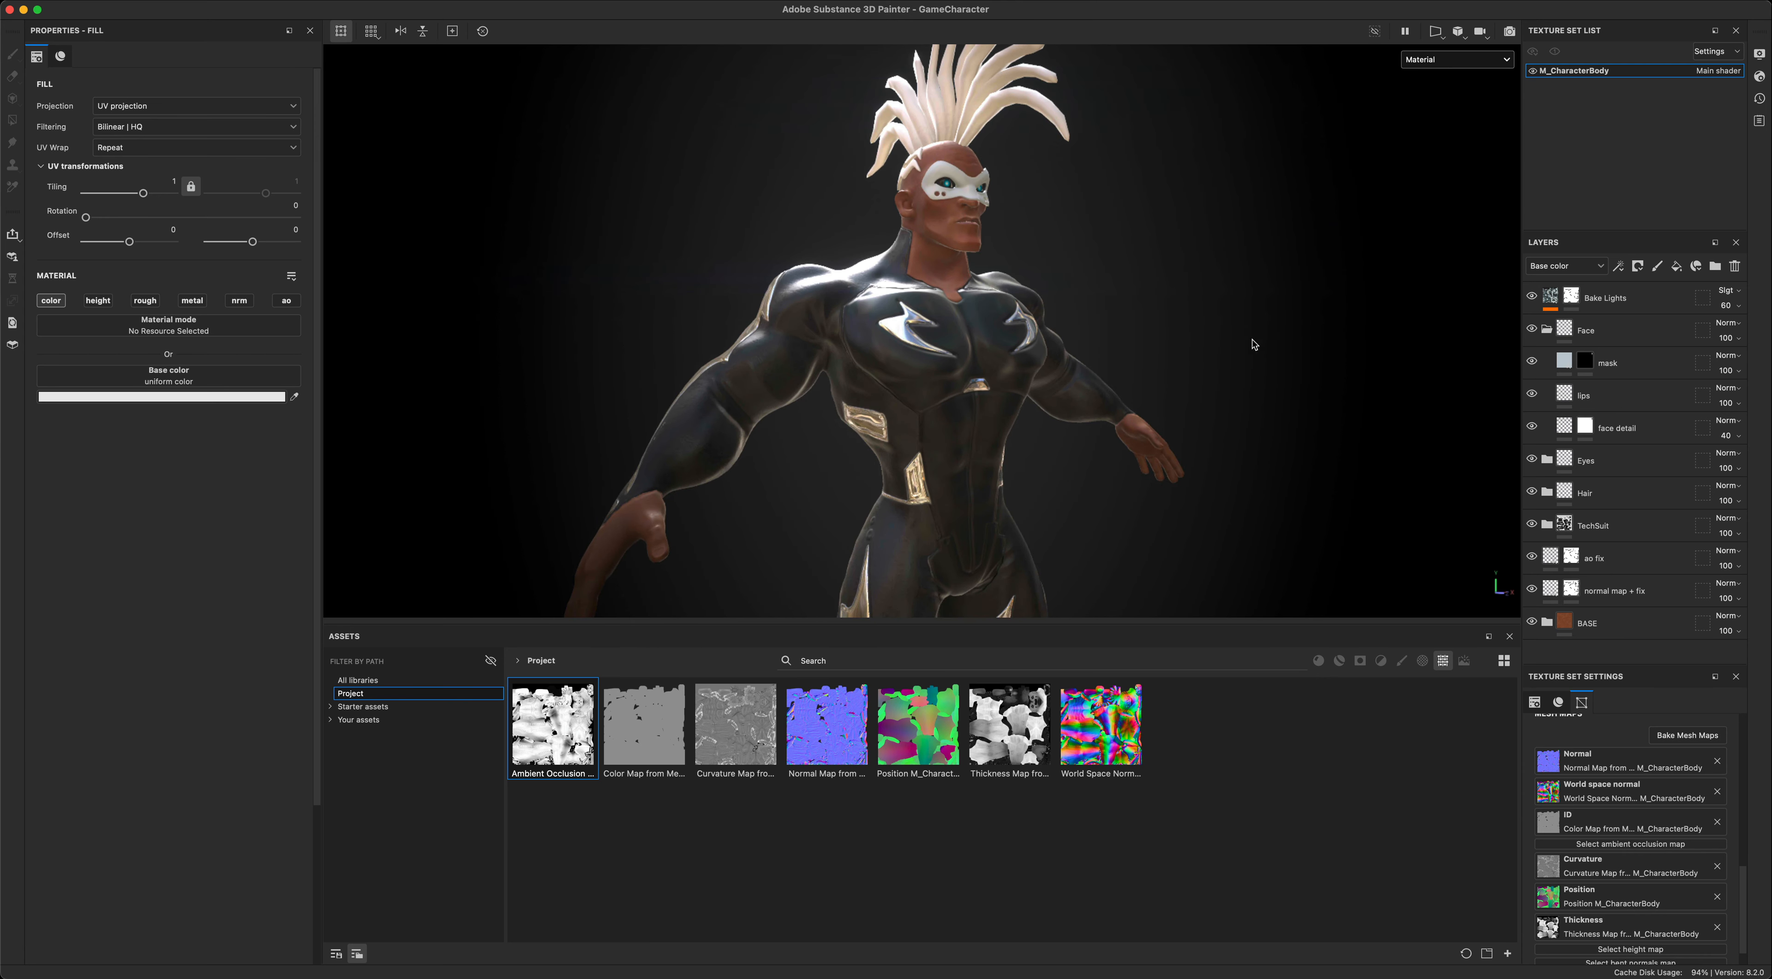
alt+drag(1255, 344, 1273, 330)
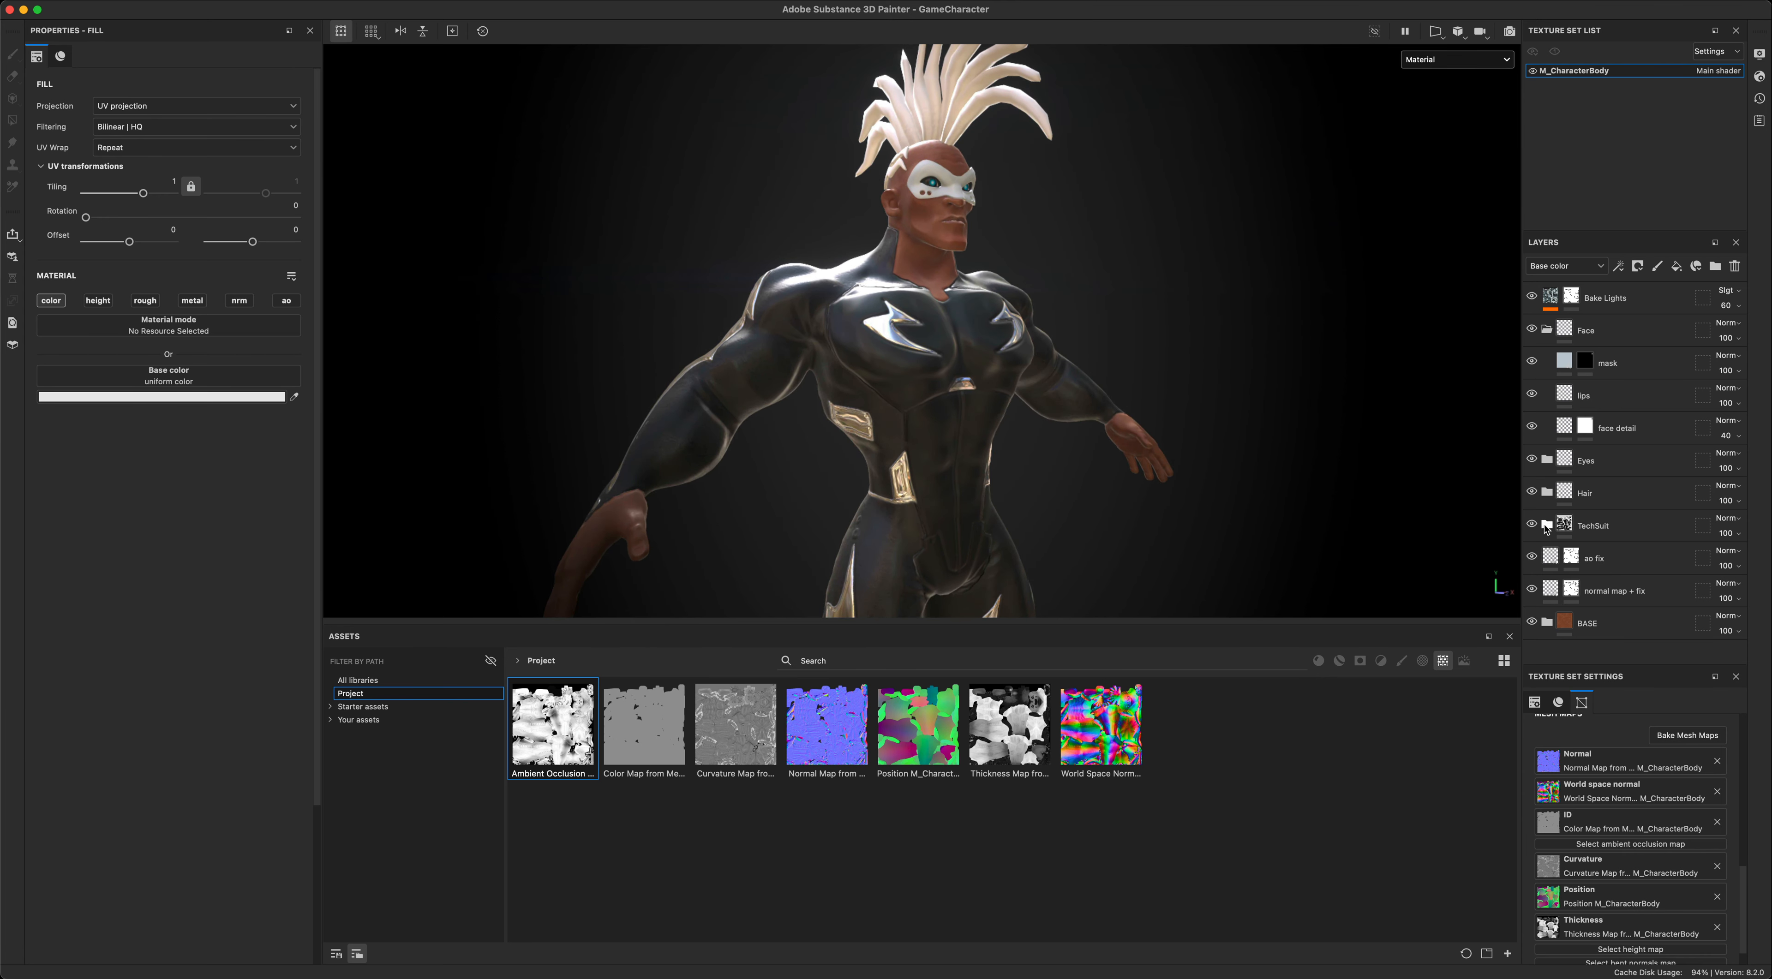
- Expand the TechSuit folder and show its normal stamp detail and Pecari Leather Hexagon Quilt layers
click(1547, 528)
scroll(1556, 496, down, 2)
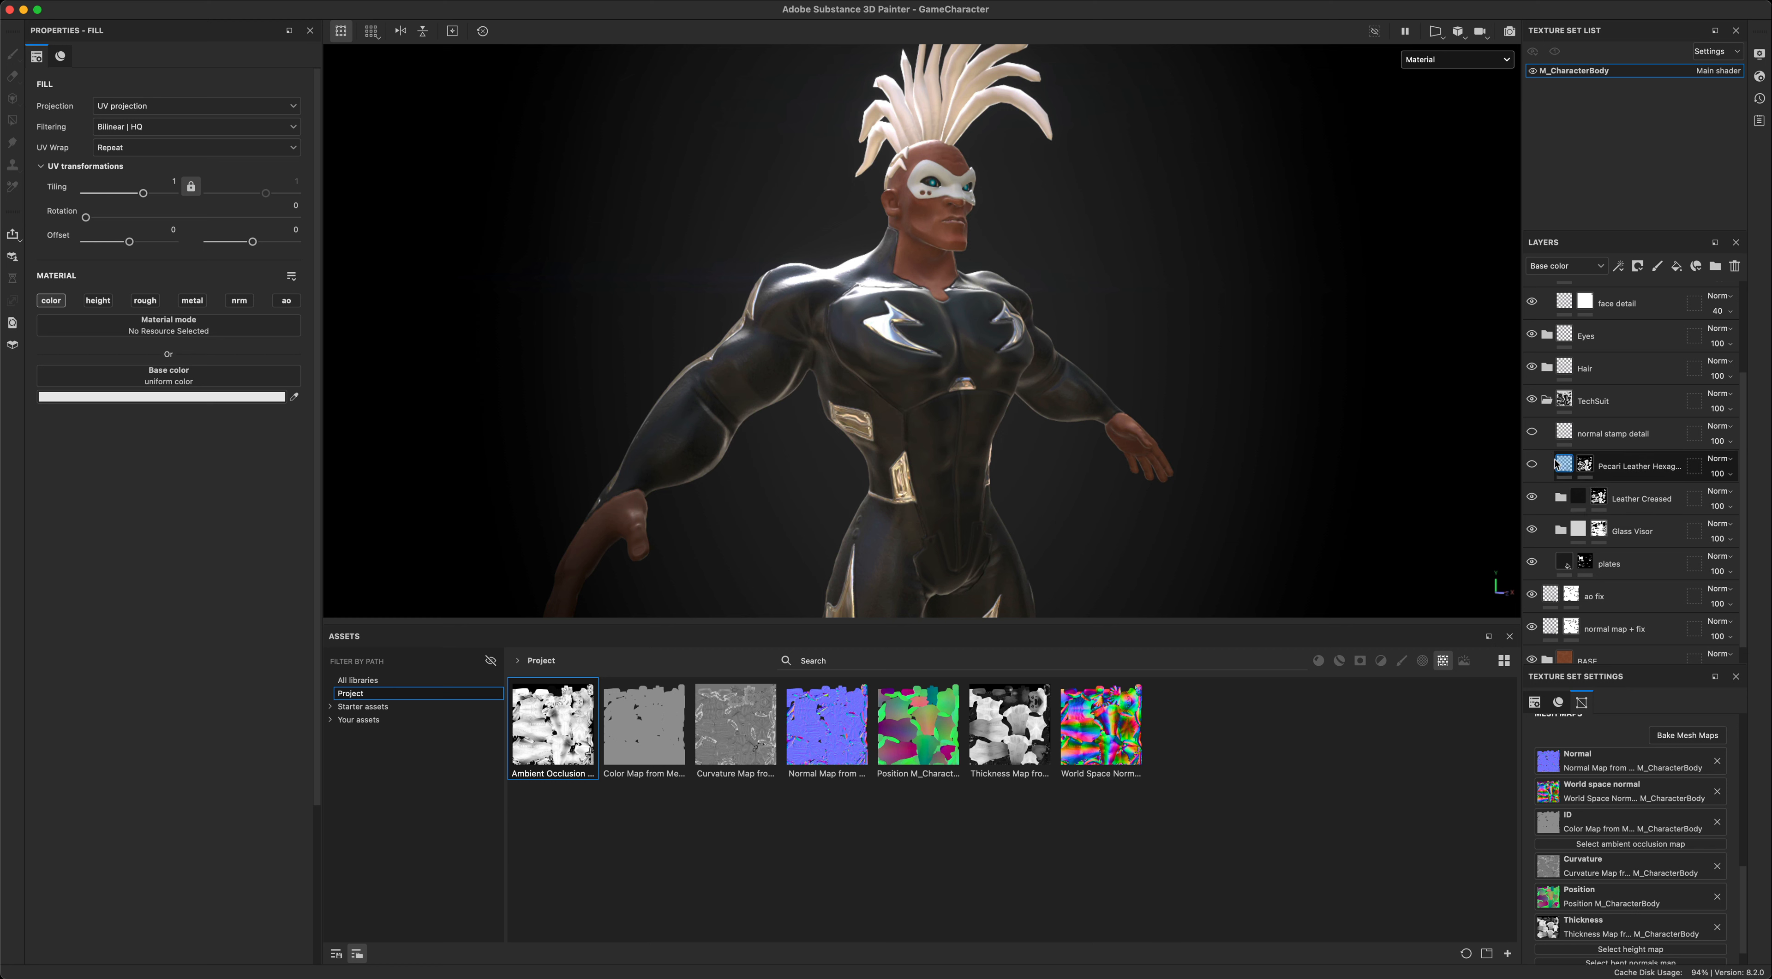
click(1533, 466)
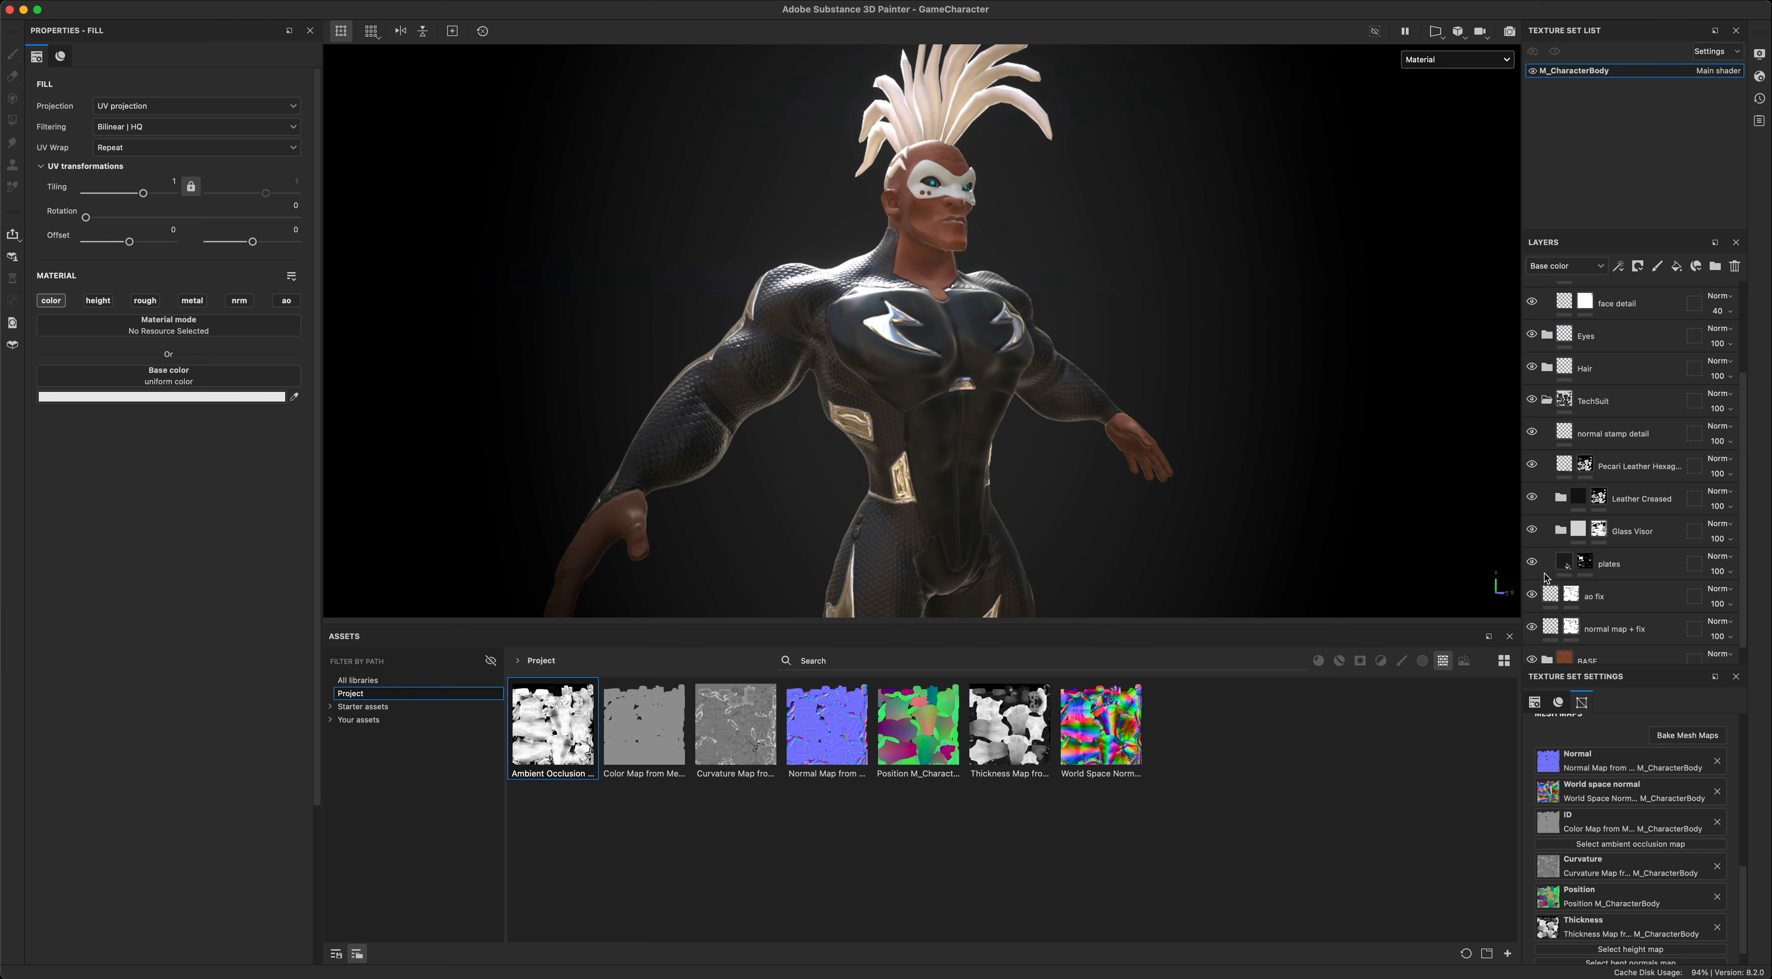
- Hide all the layers inside the TechSuit folder, from plates up to normal stamp detail
click(1531, 562)
click(1531, 529)
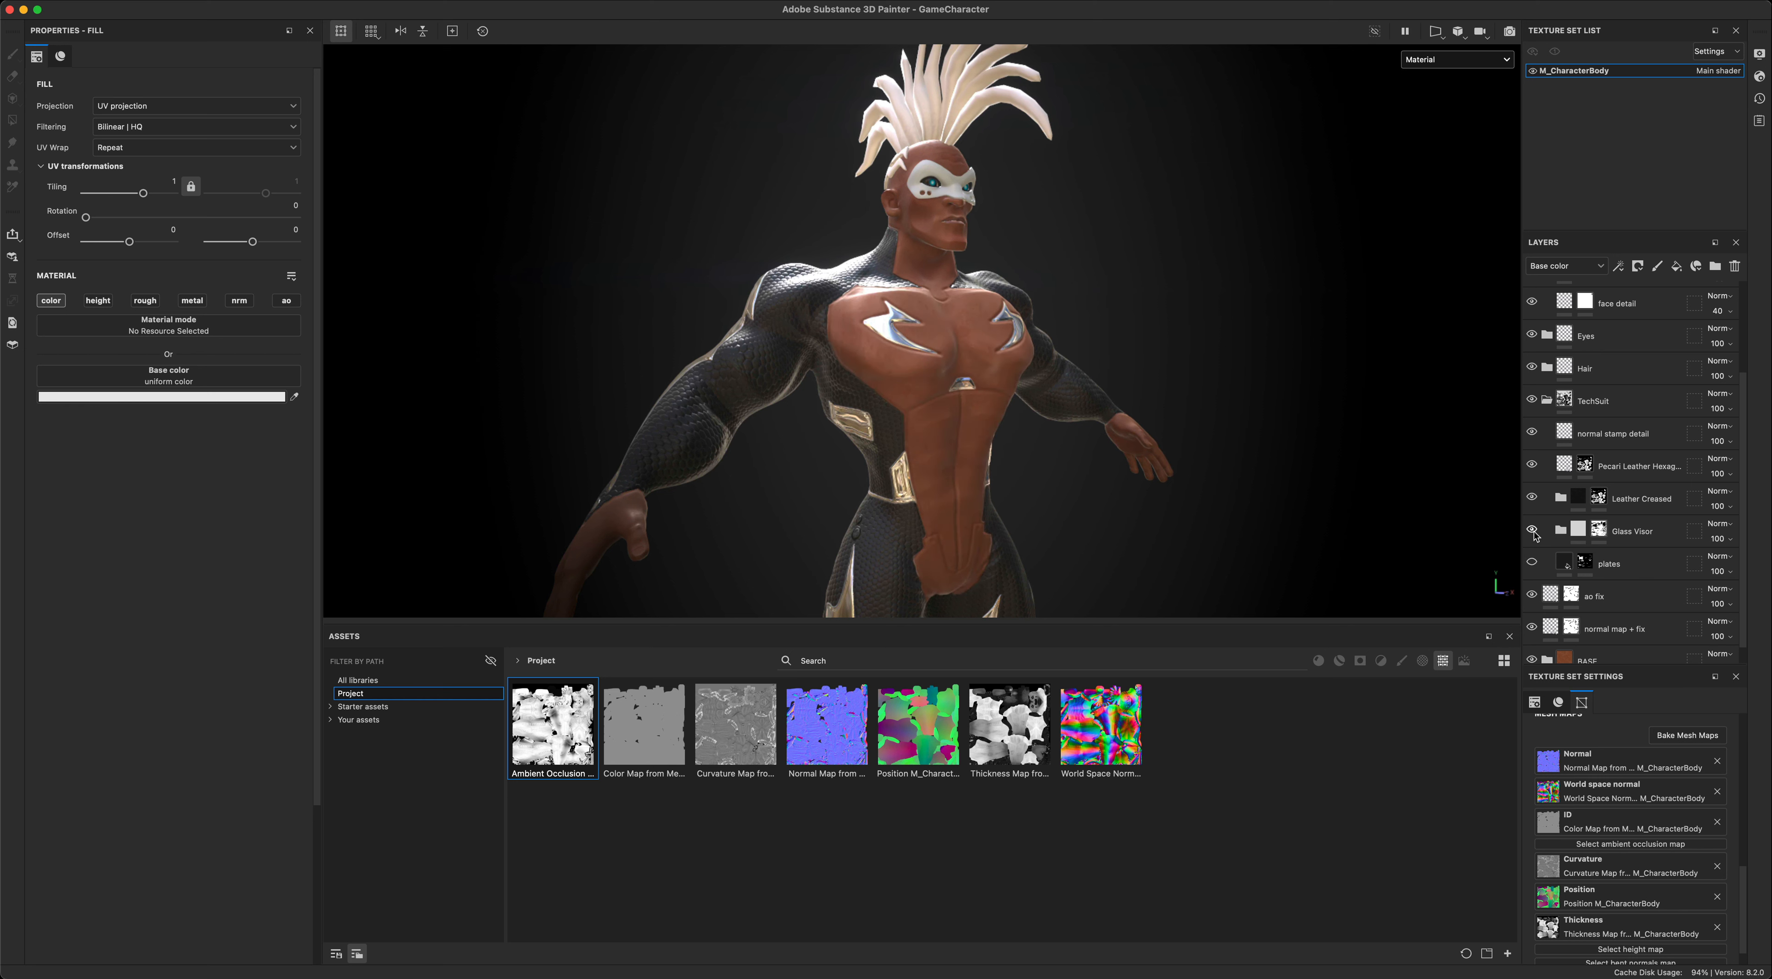
click(1532, 498)
click(1533, 466)
click(1532, 434)
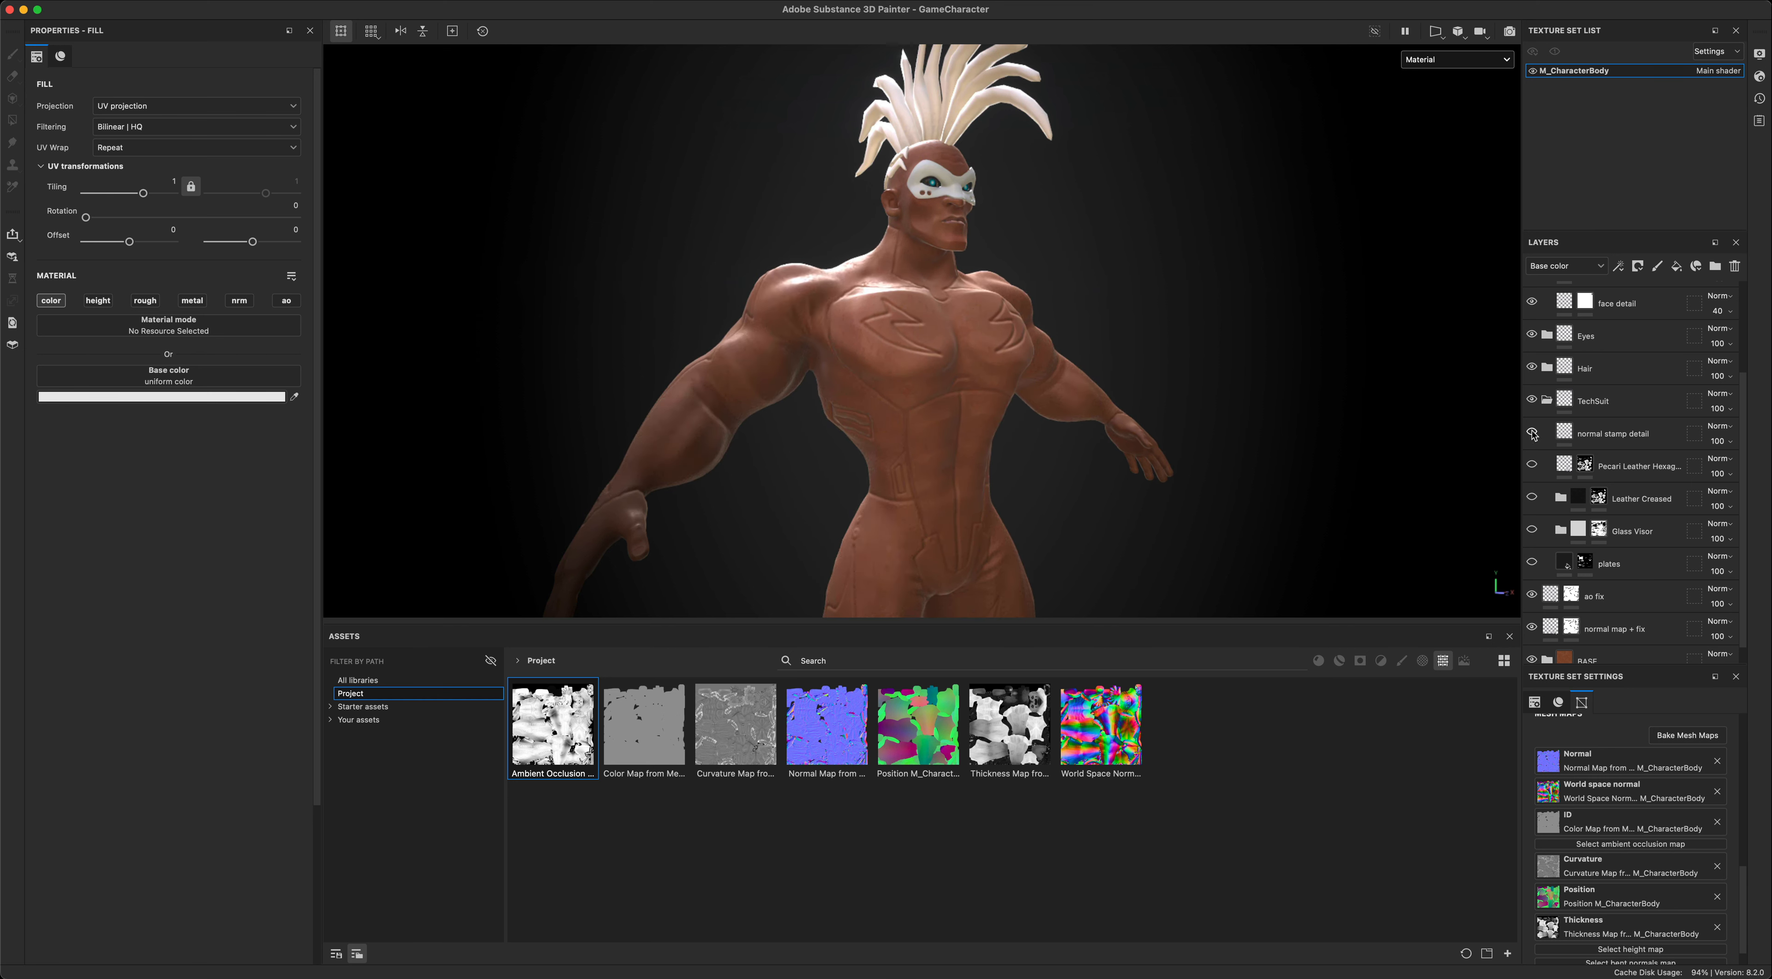
- Show the normal stamp detail layer and view the stamped details from the character's side
click(1532, 433)
alt+middle_drag(1272, 471, 1250, 401)
alt+drag(1251, 401, 1321, 439)
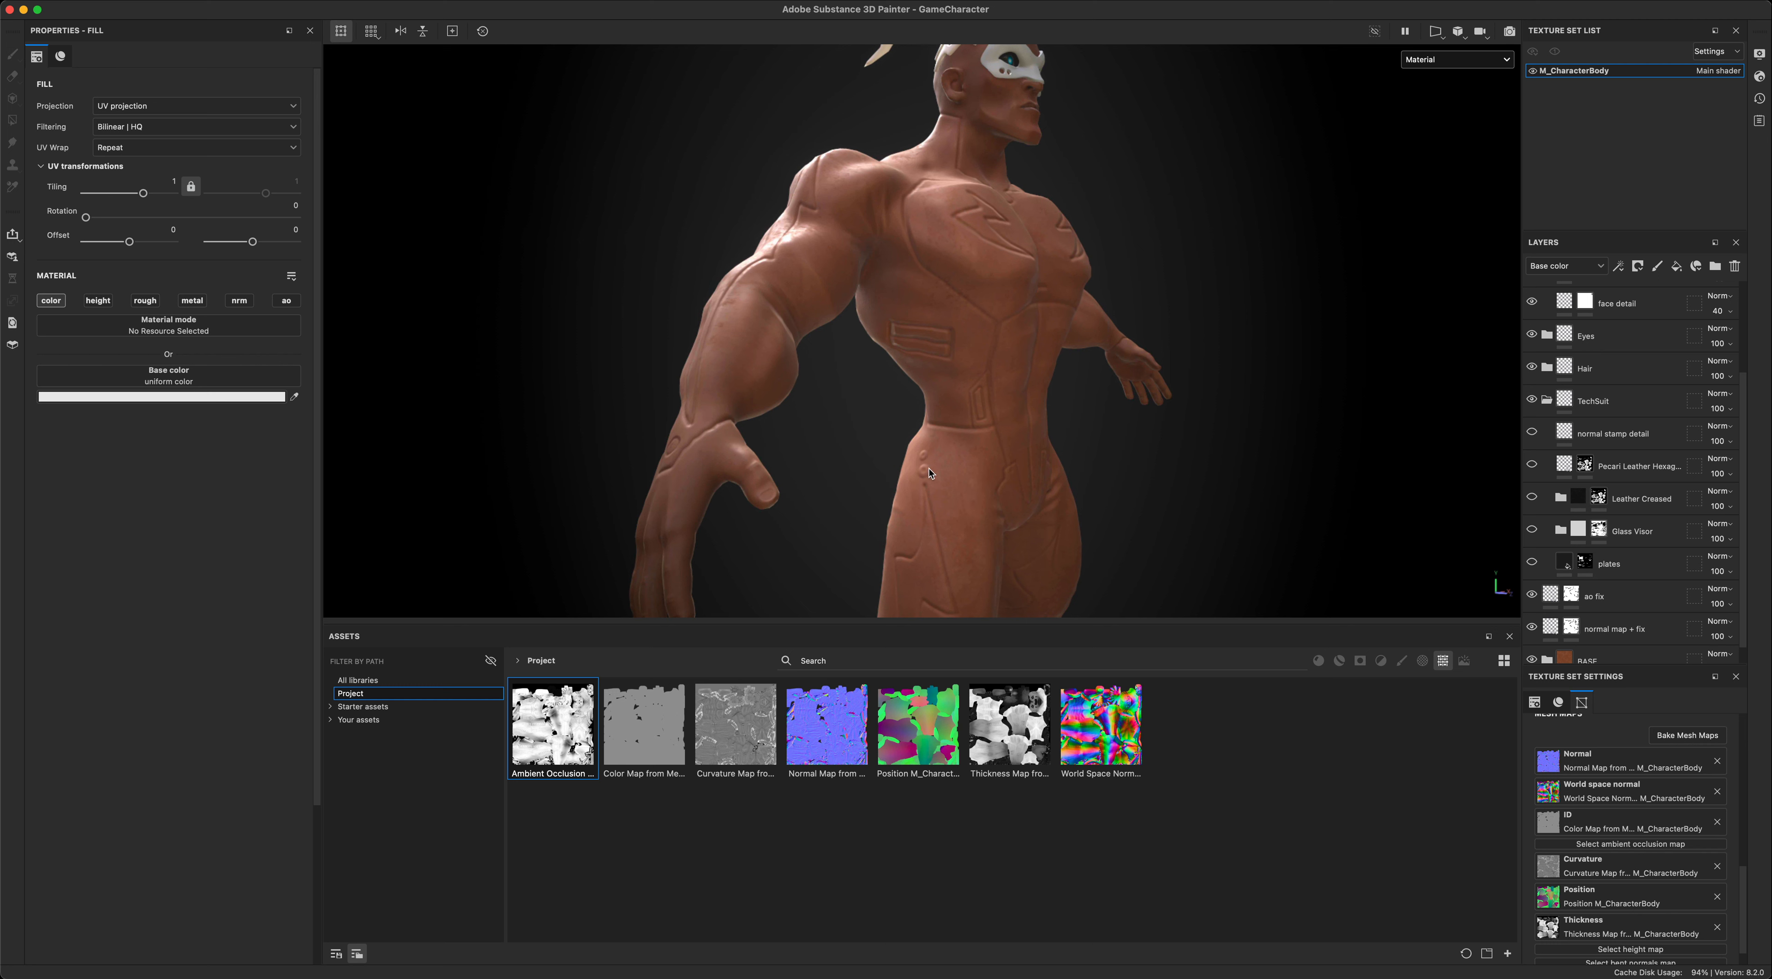
- Select the normal stamp detail layer, switch to the Paint tool and inspect the stamped shapes on the character's back
click(1538, 434)
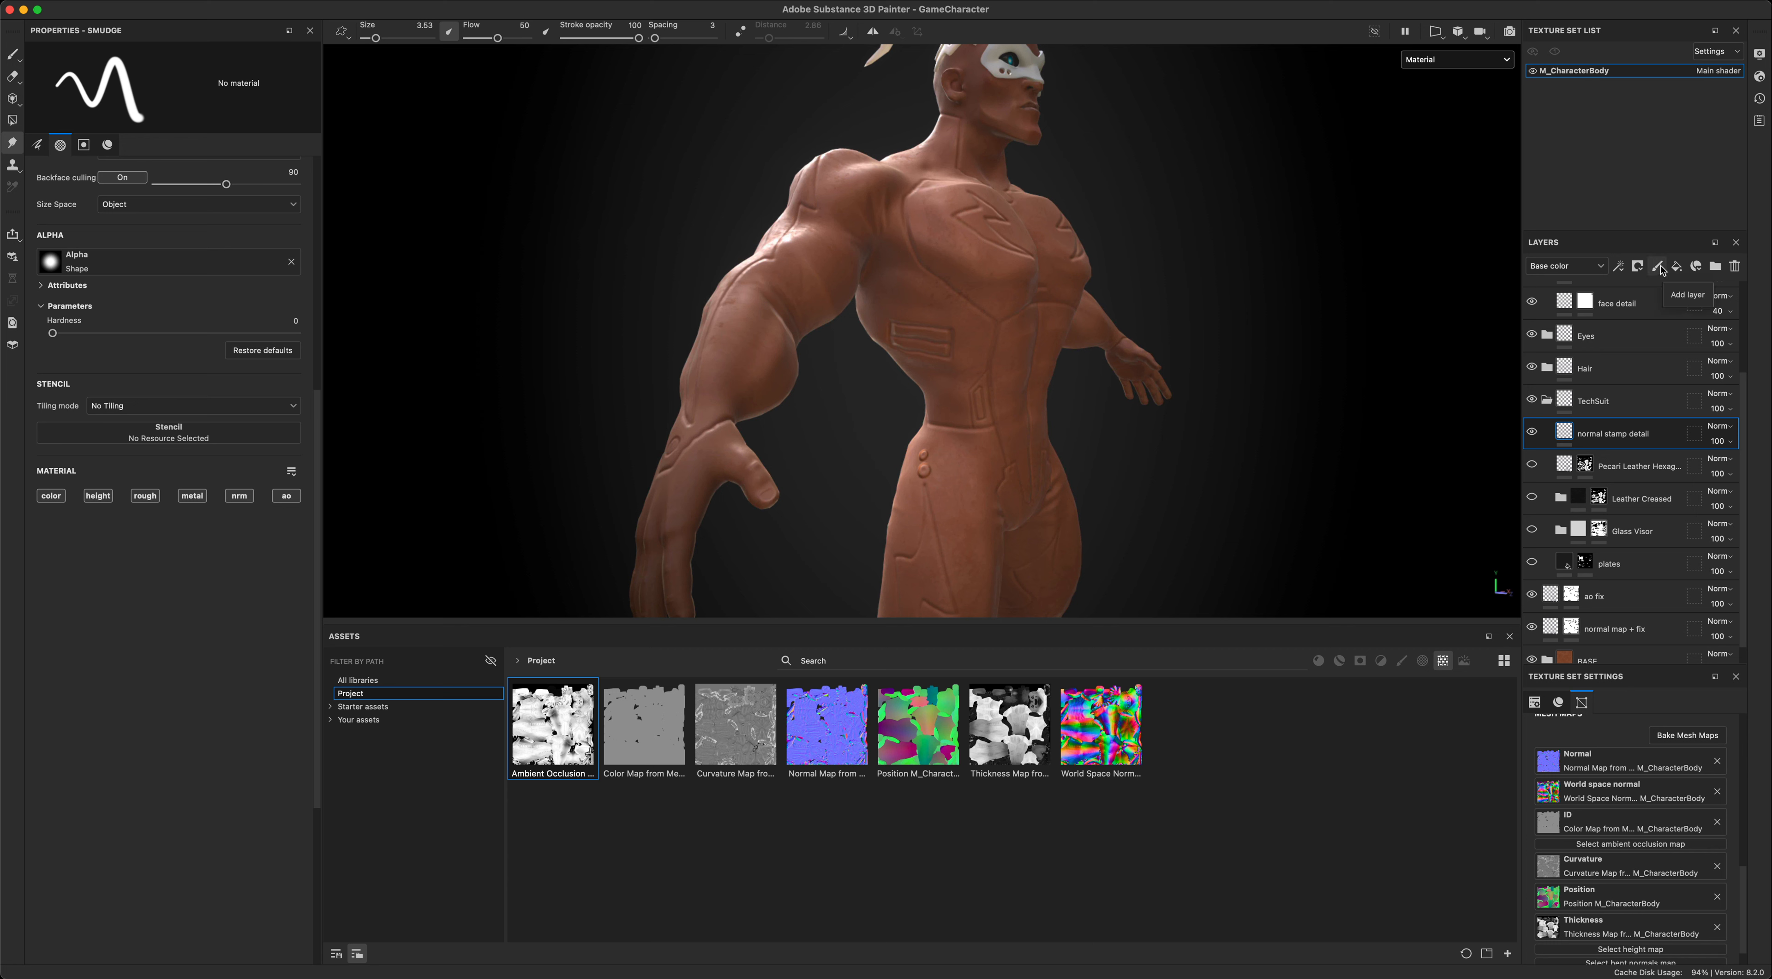
click(12, 54)
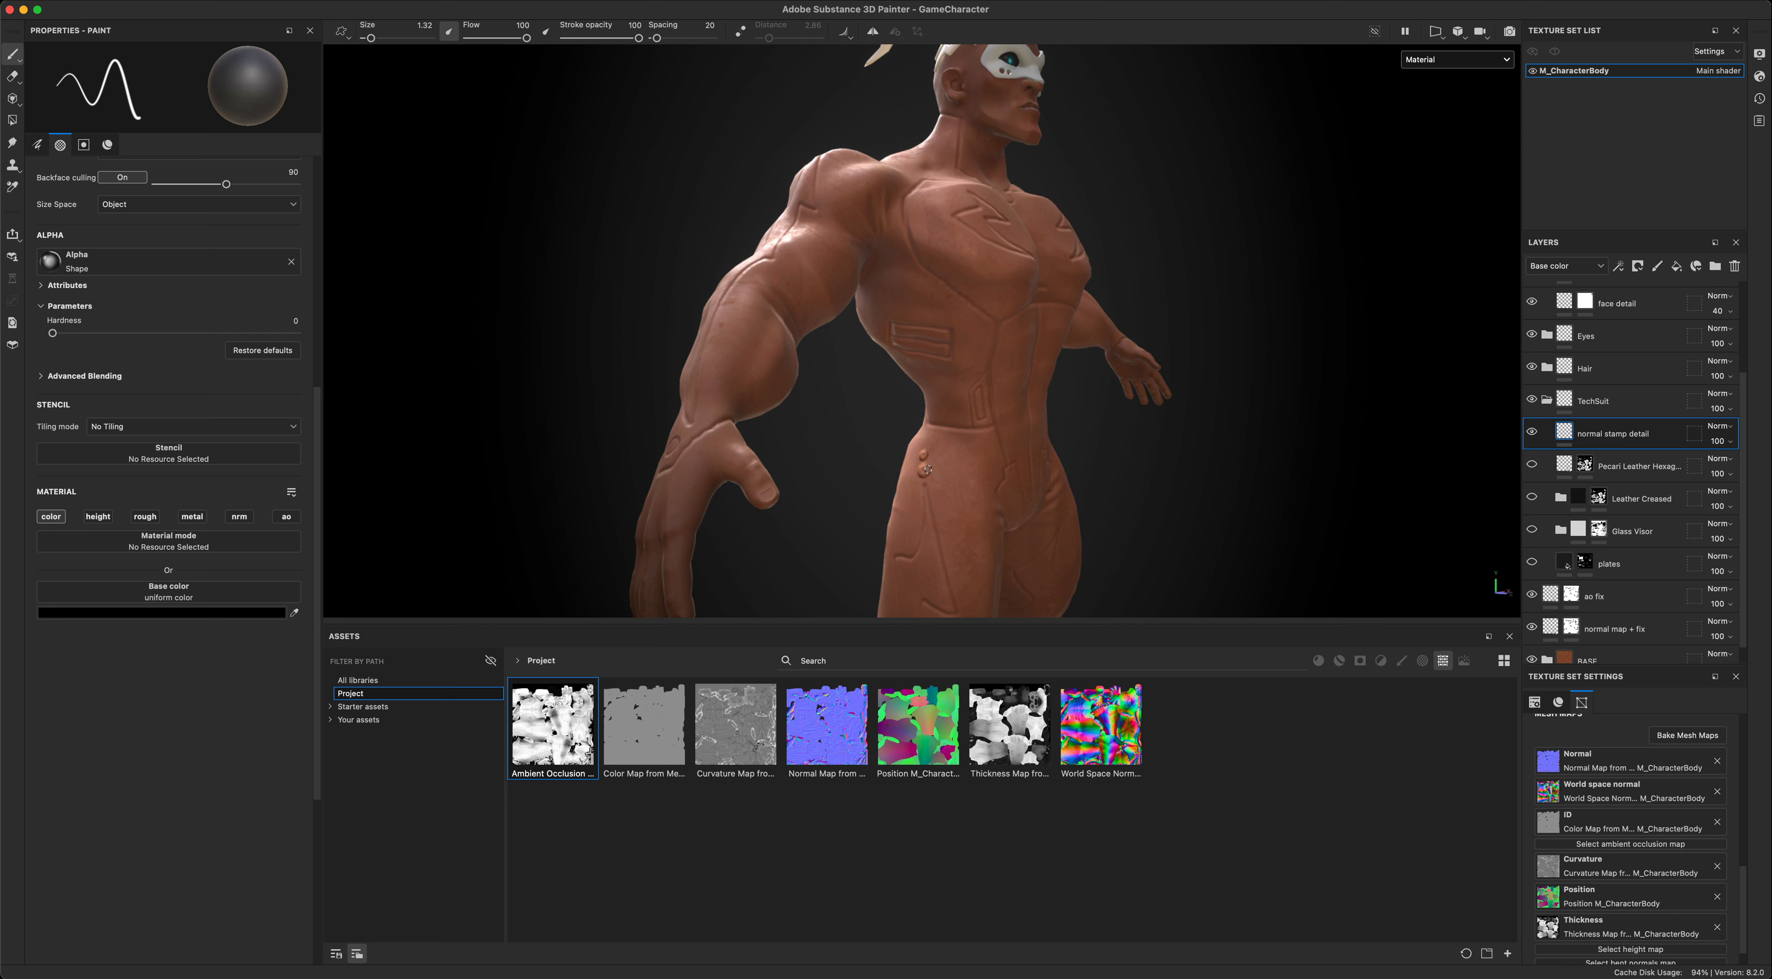
alt+drag(849, 449, 838, 520)
alt+drag(1028, 164, 961, 329)
alt+drag(1137, 354, 1203, 360)
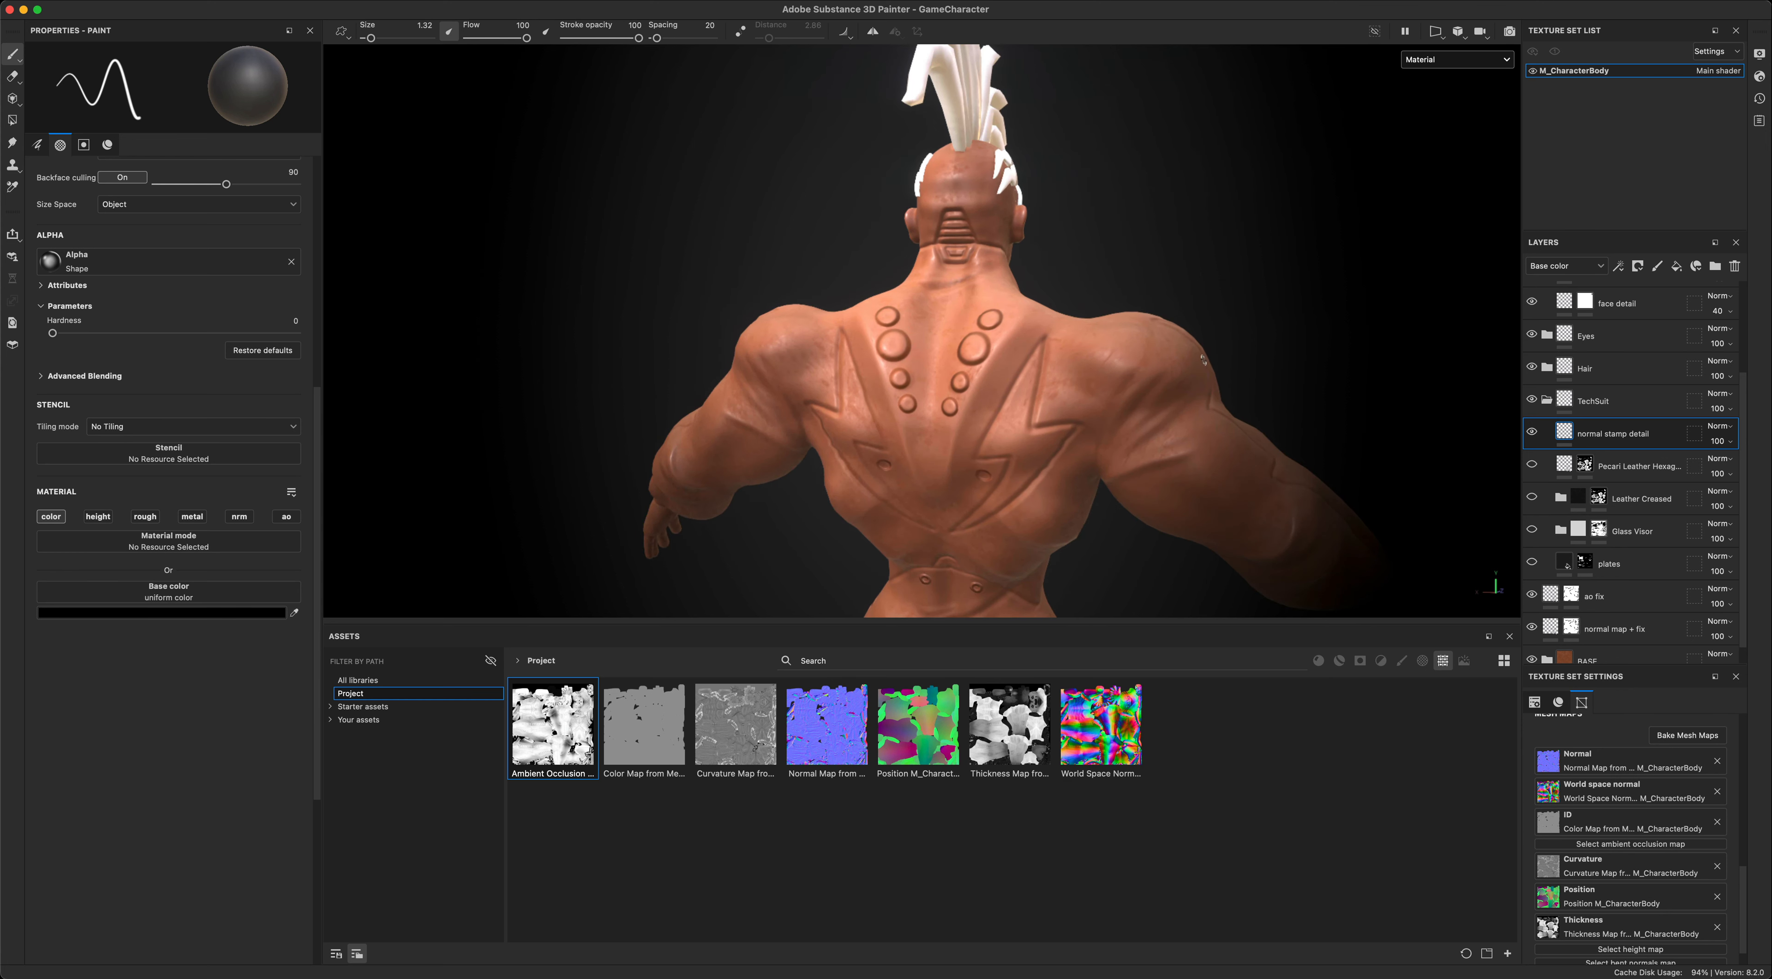
alt+drag(824, 311, 1356, 389)
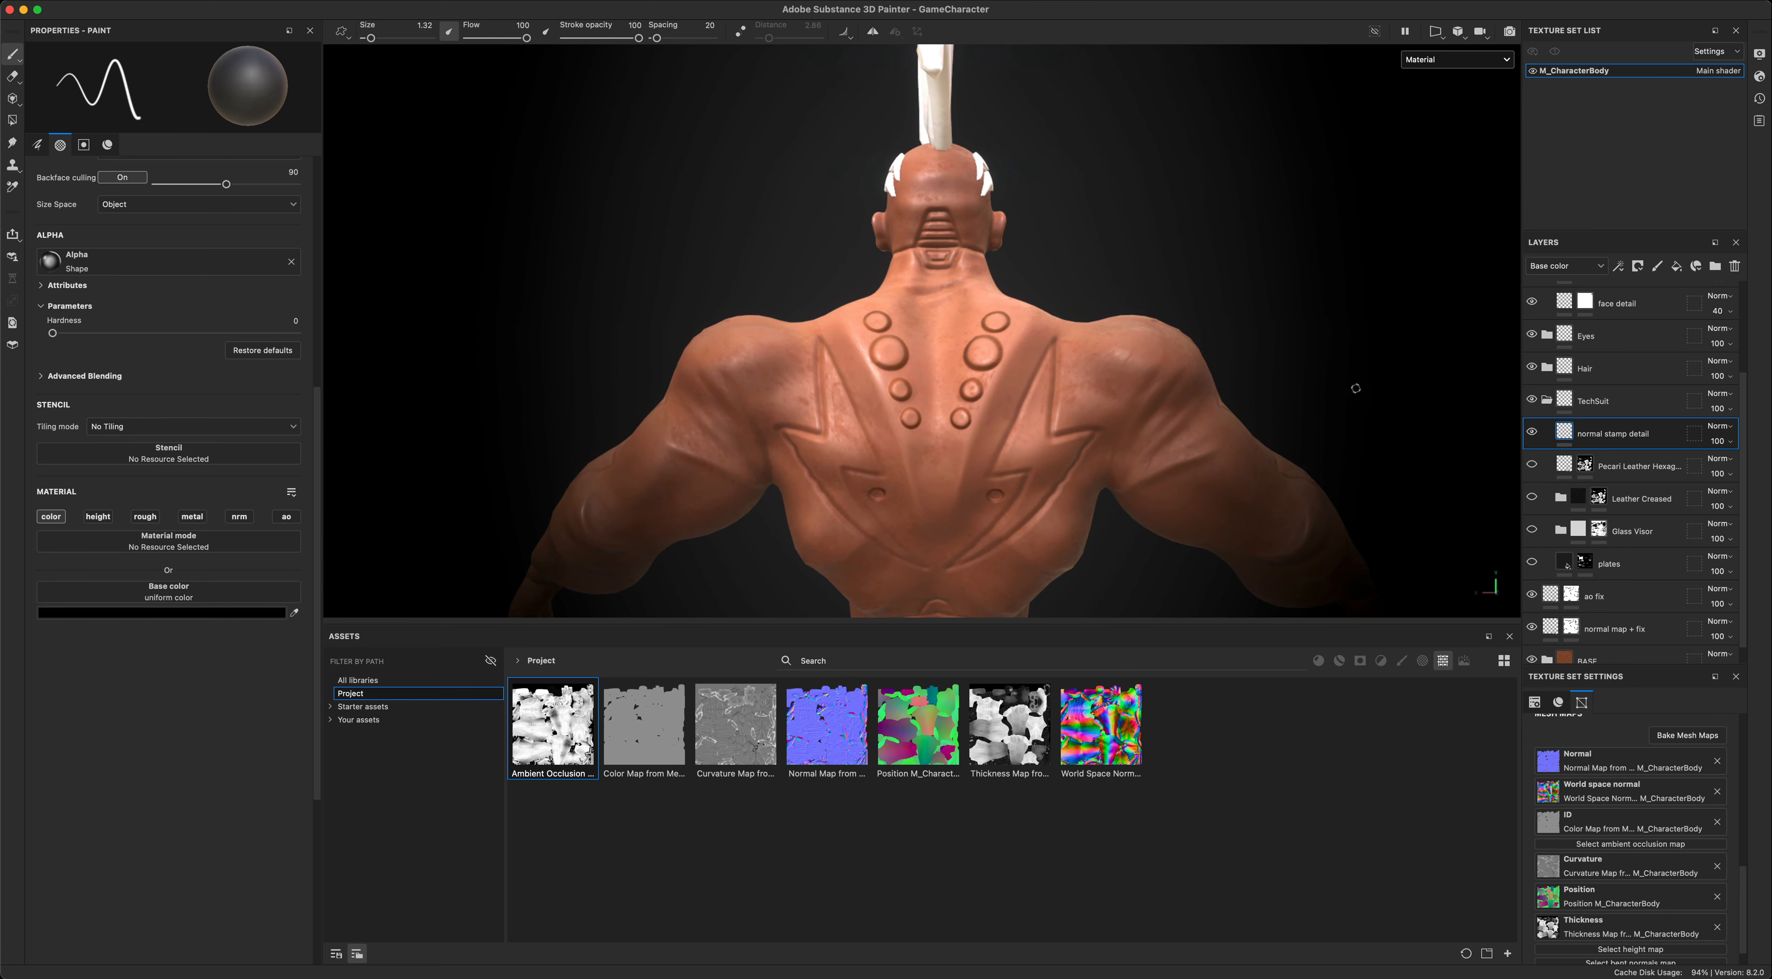
- Compare the character's back with the normal stamp detail layer off and on
click(1533, 432)
click(1532, 432)
click(1532, 432)
click(1532, 432)
click(1532, 432)
click(1532, 432)
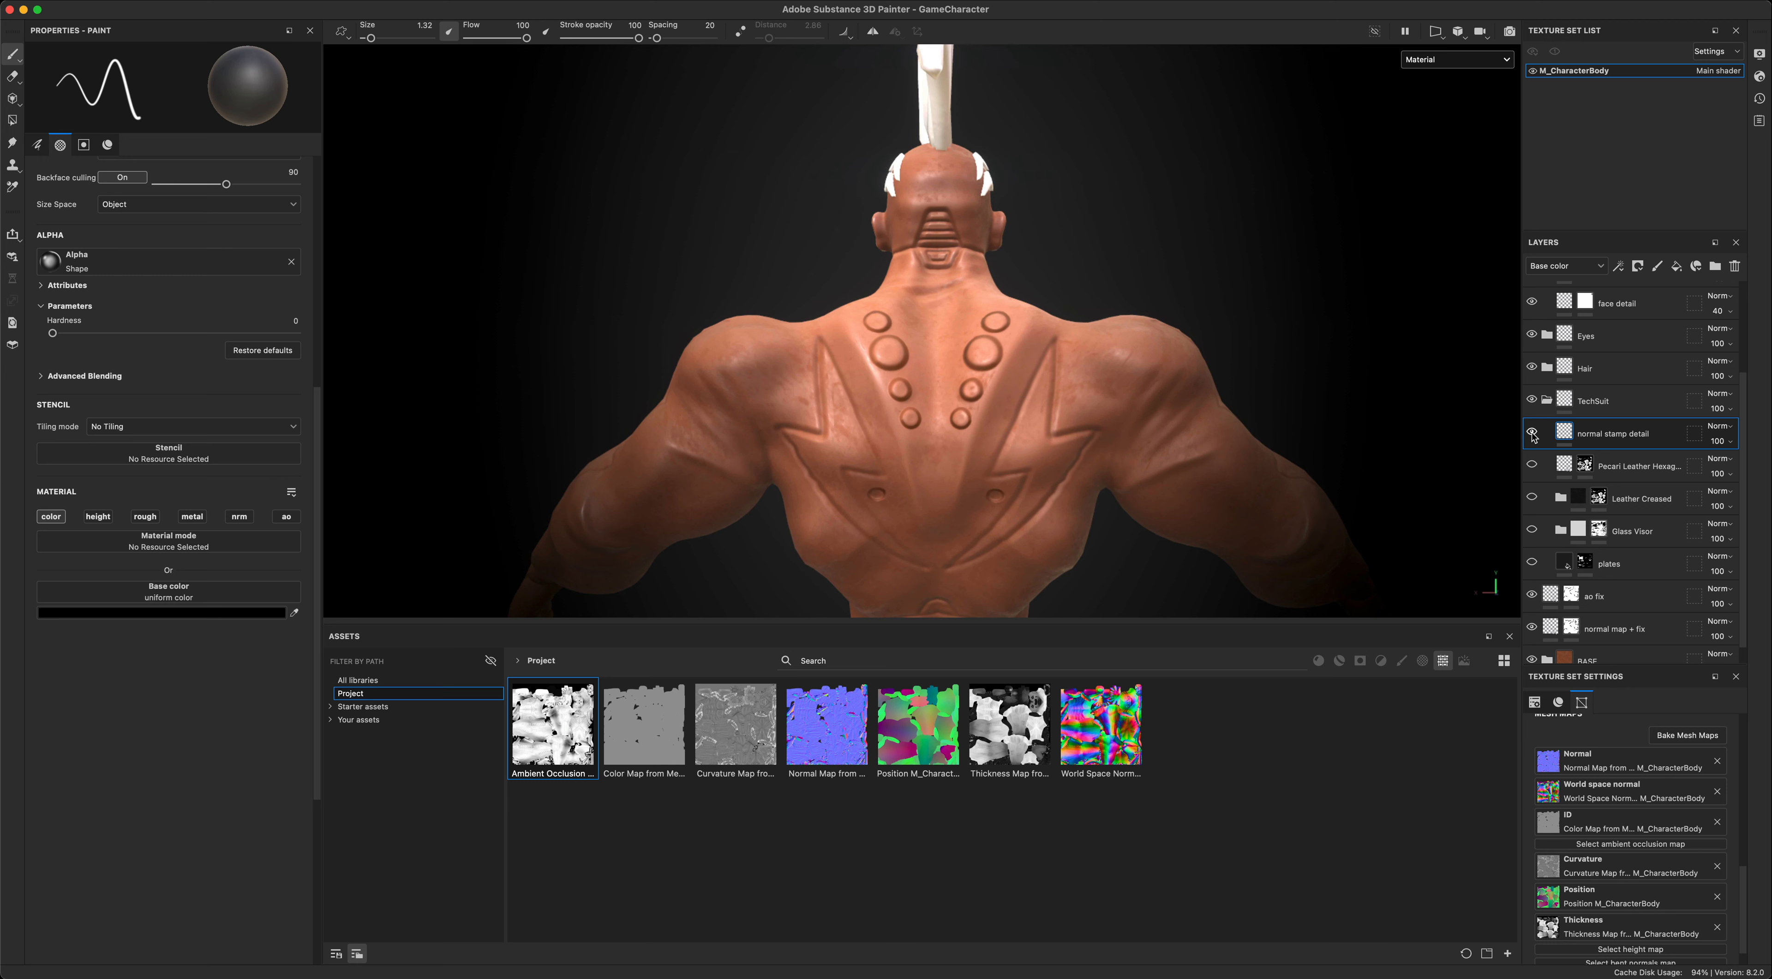
- Show the Pecari Leather Hexagon Quilt layer and review its height and normal channels and its mask
click(1532, 466)
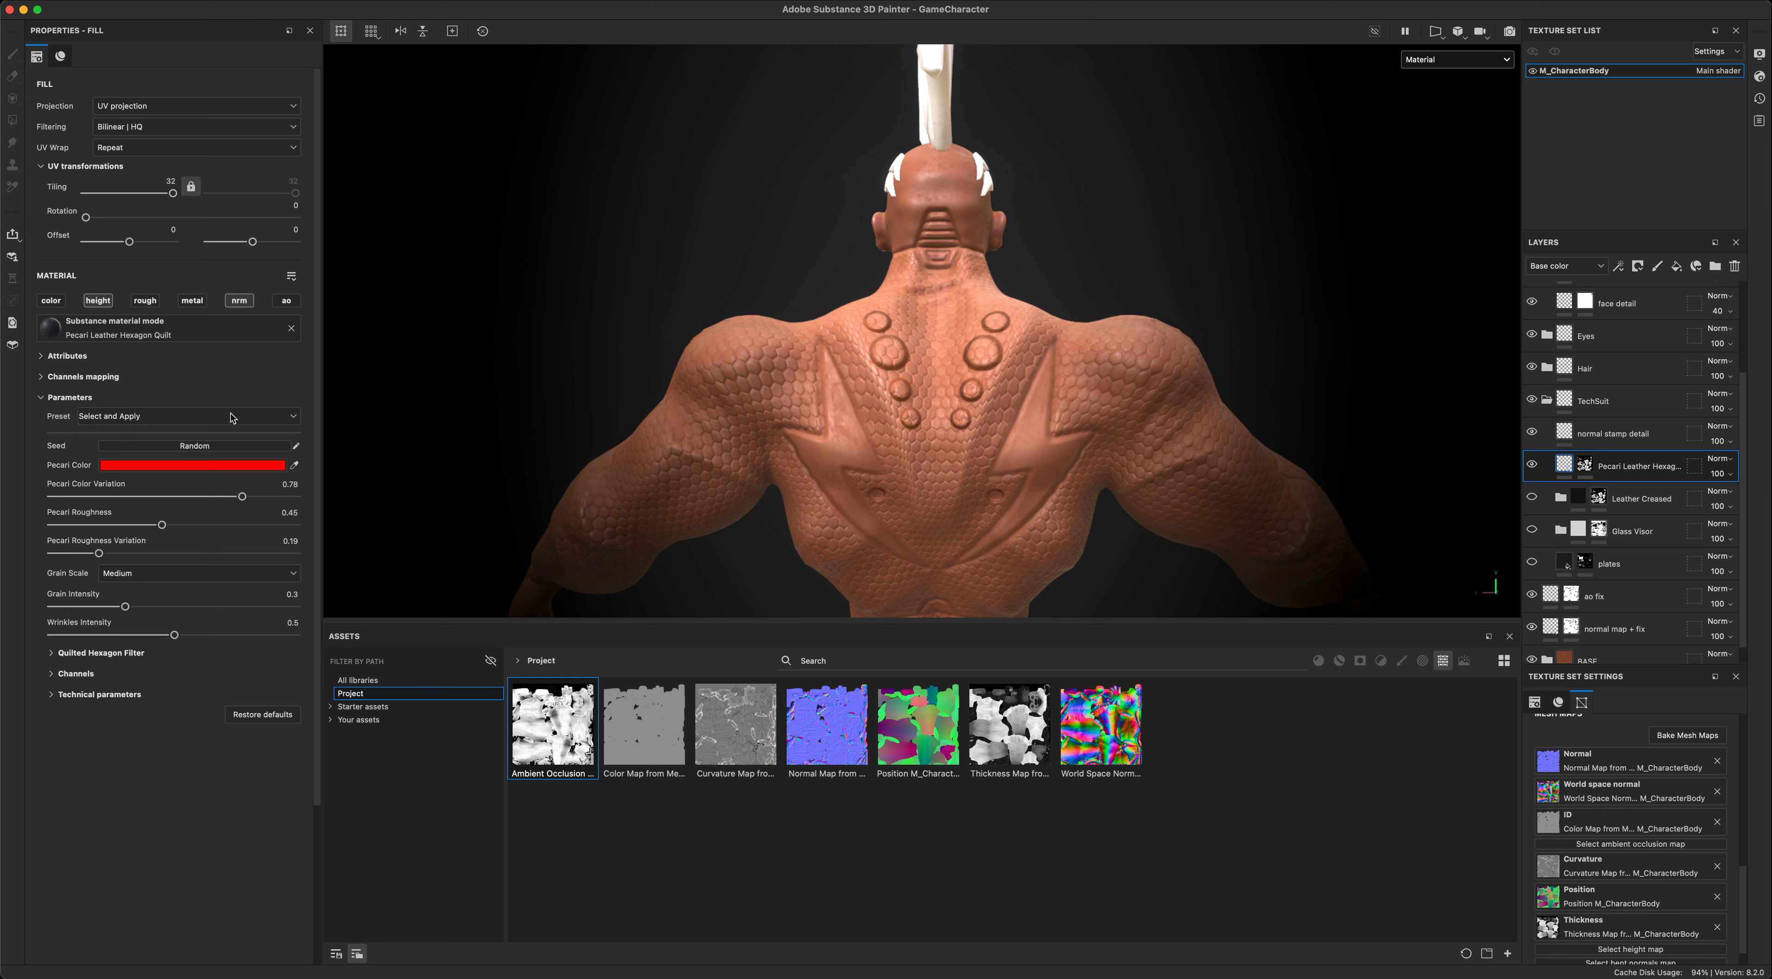
alt+middle_drag(1278, 434, 1271, 389)
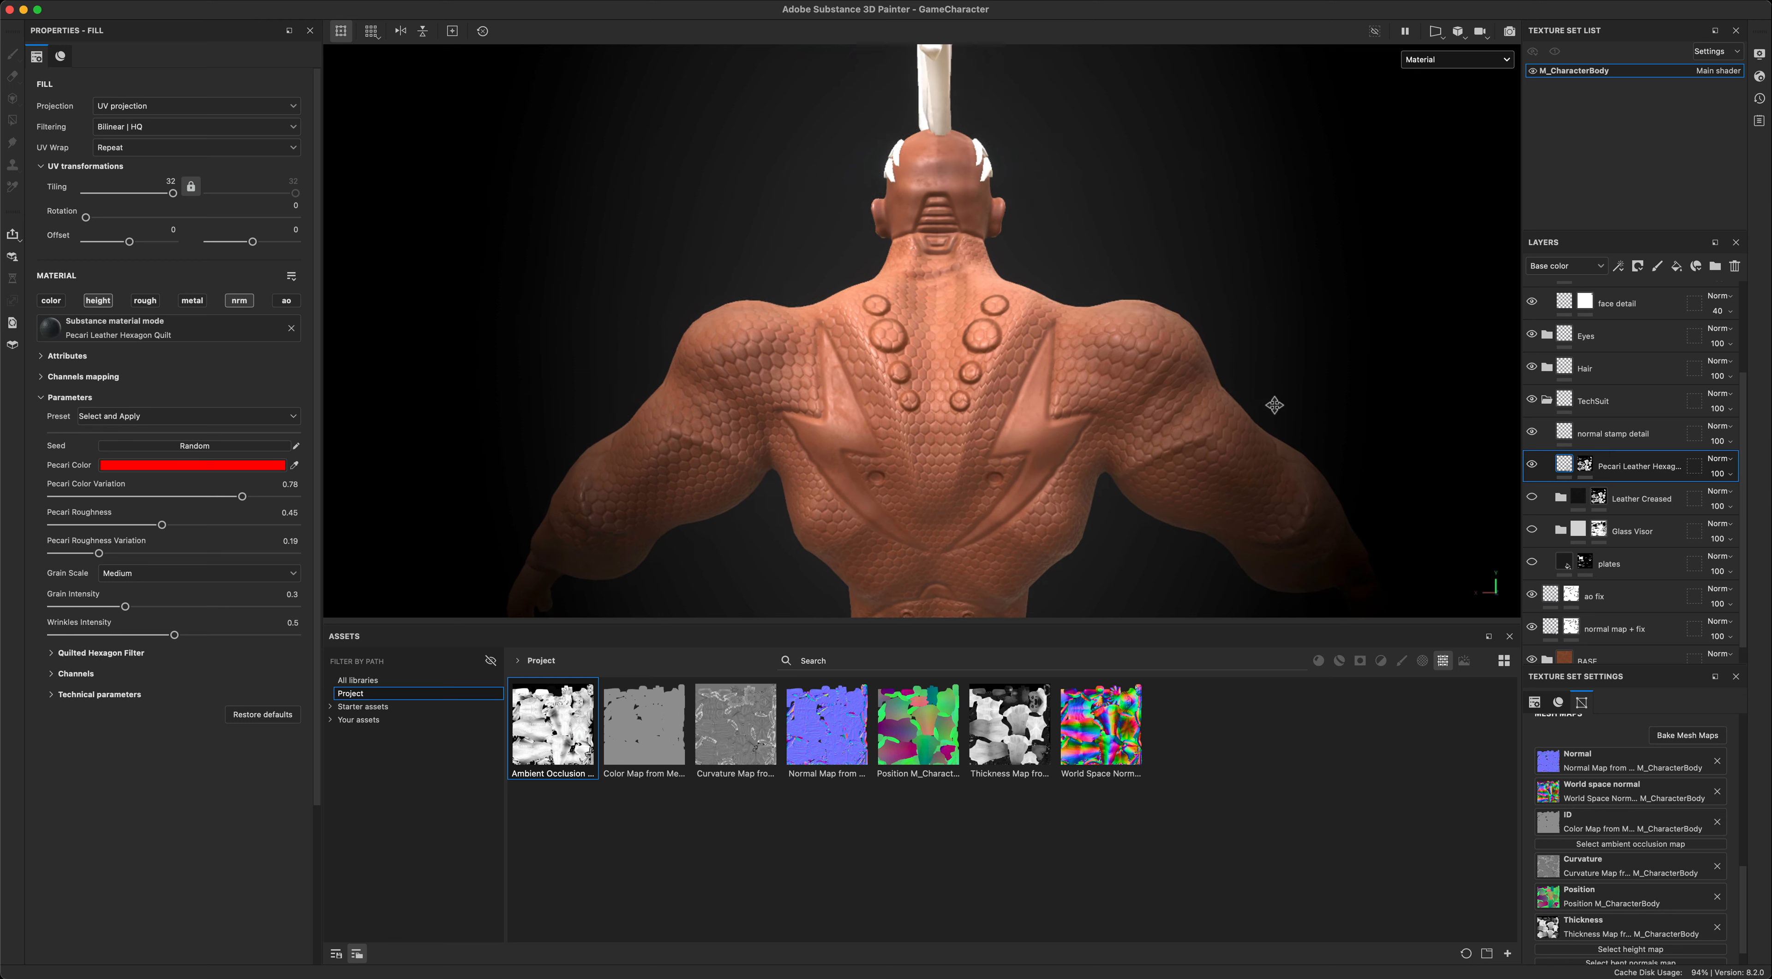
alt+drag(1191, 474, 1098, 511)
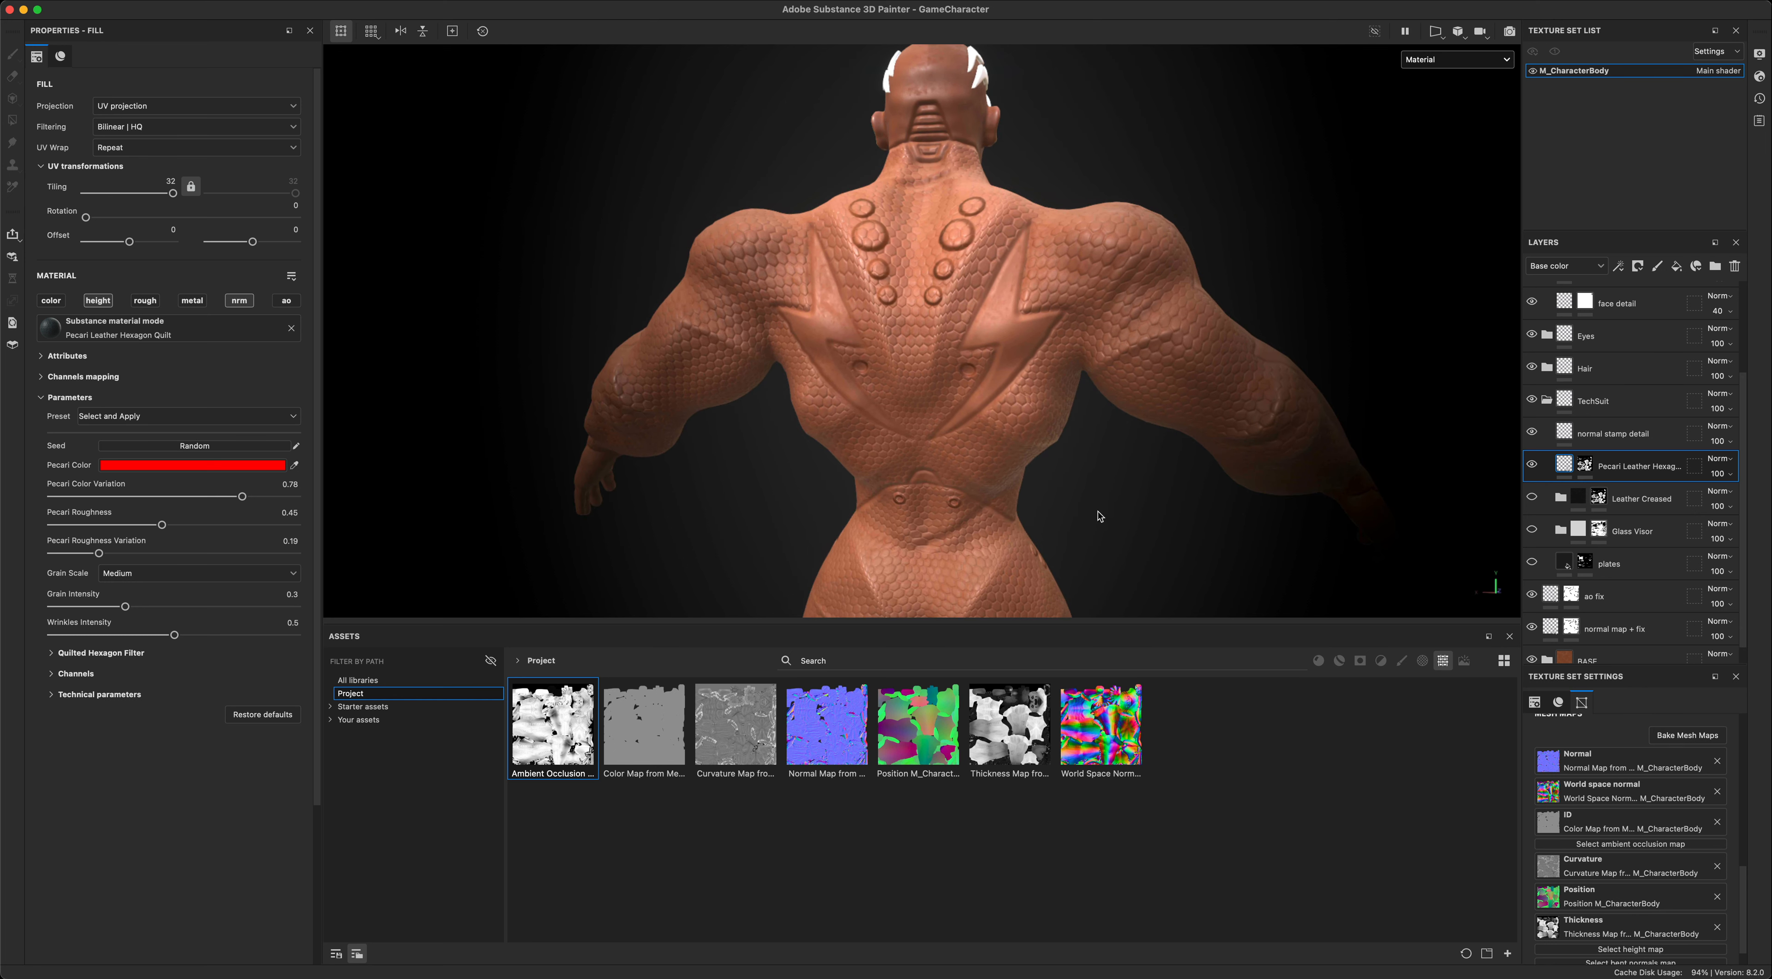
click(98, 303)
click(1586, 466)
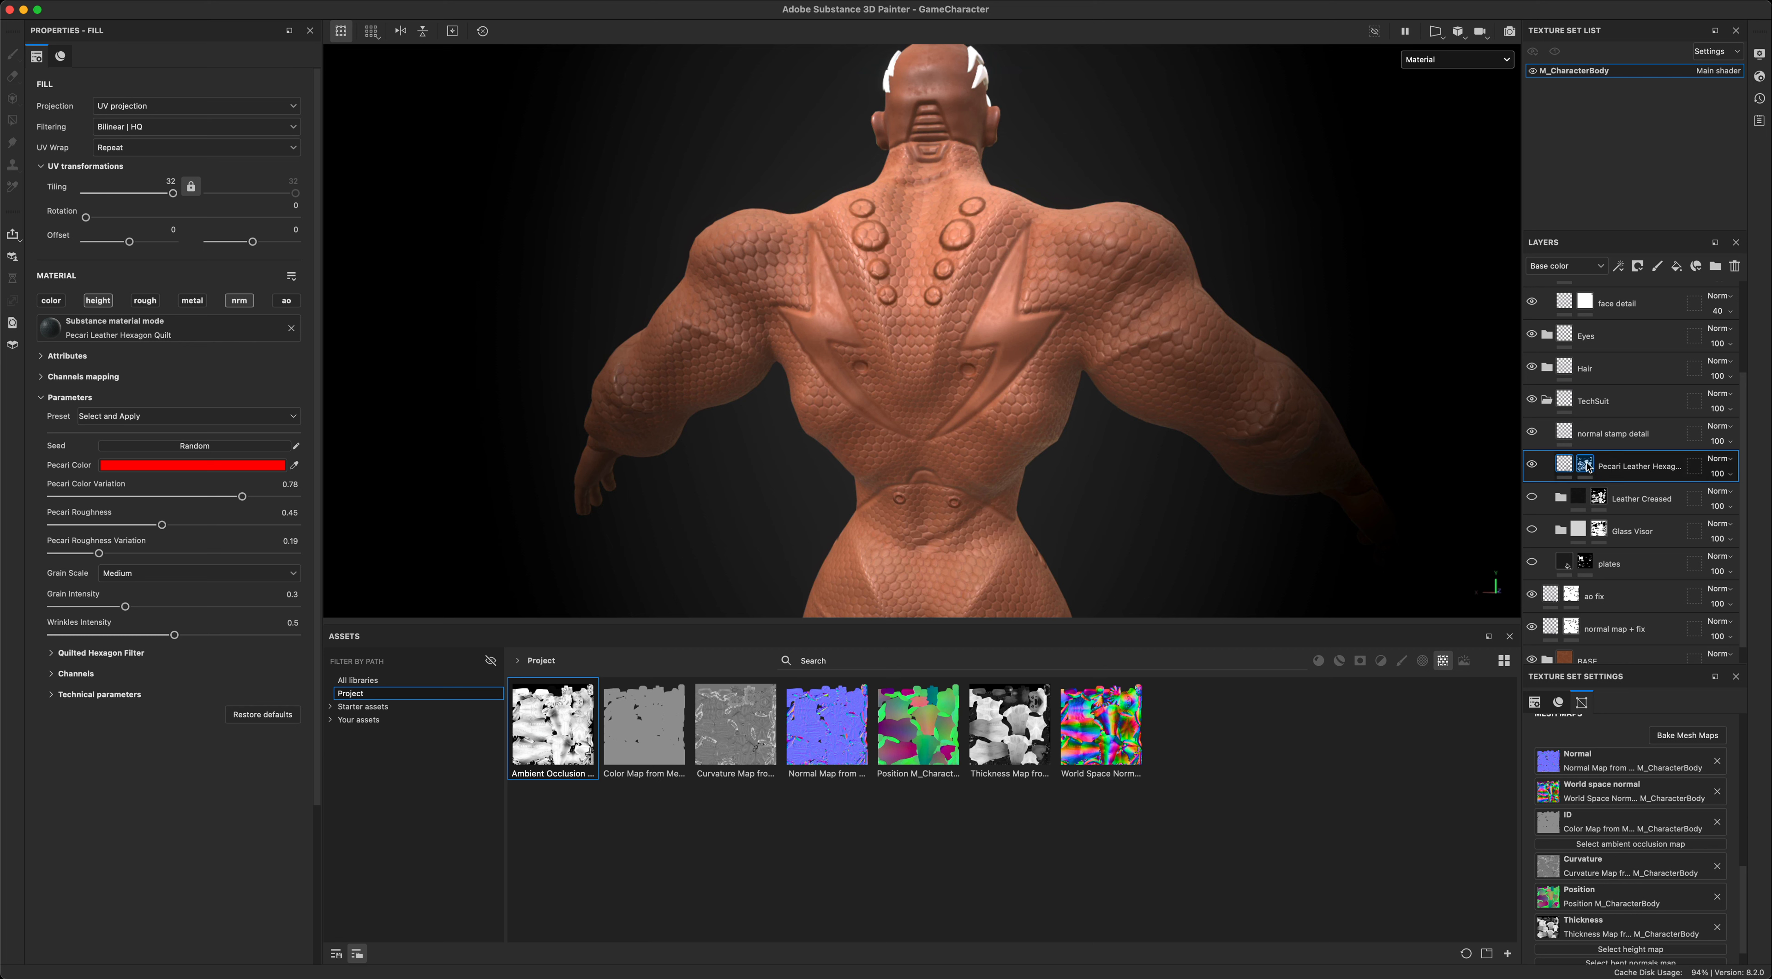
mouse_move(1587, 468)
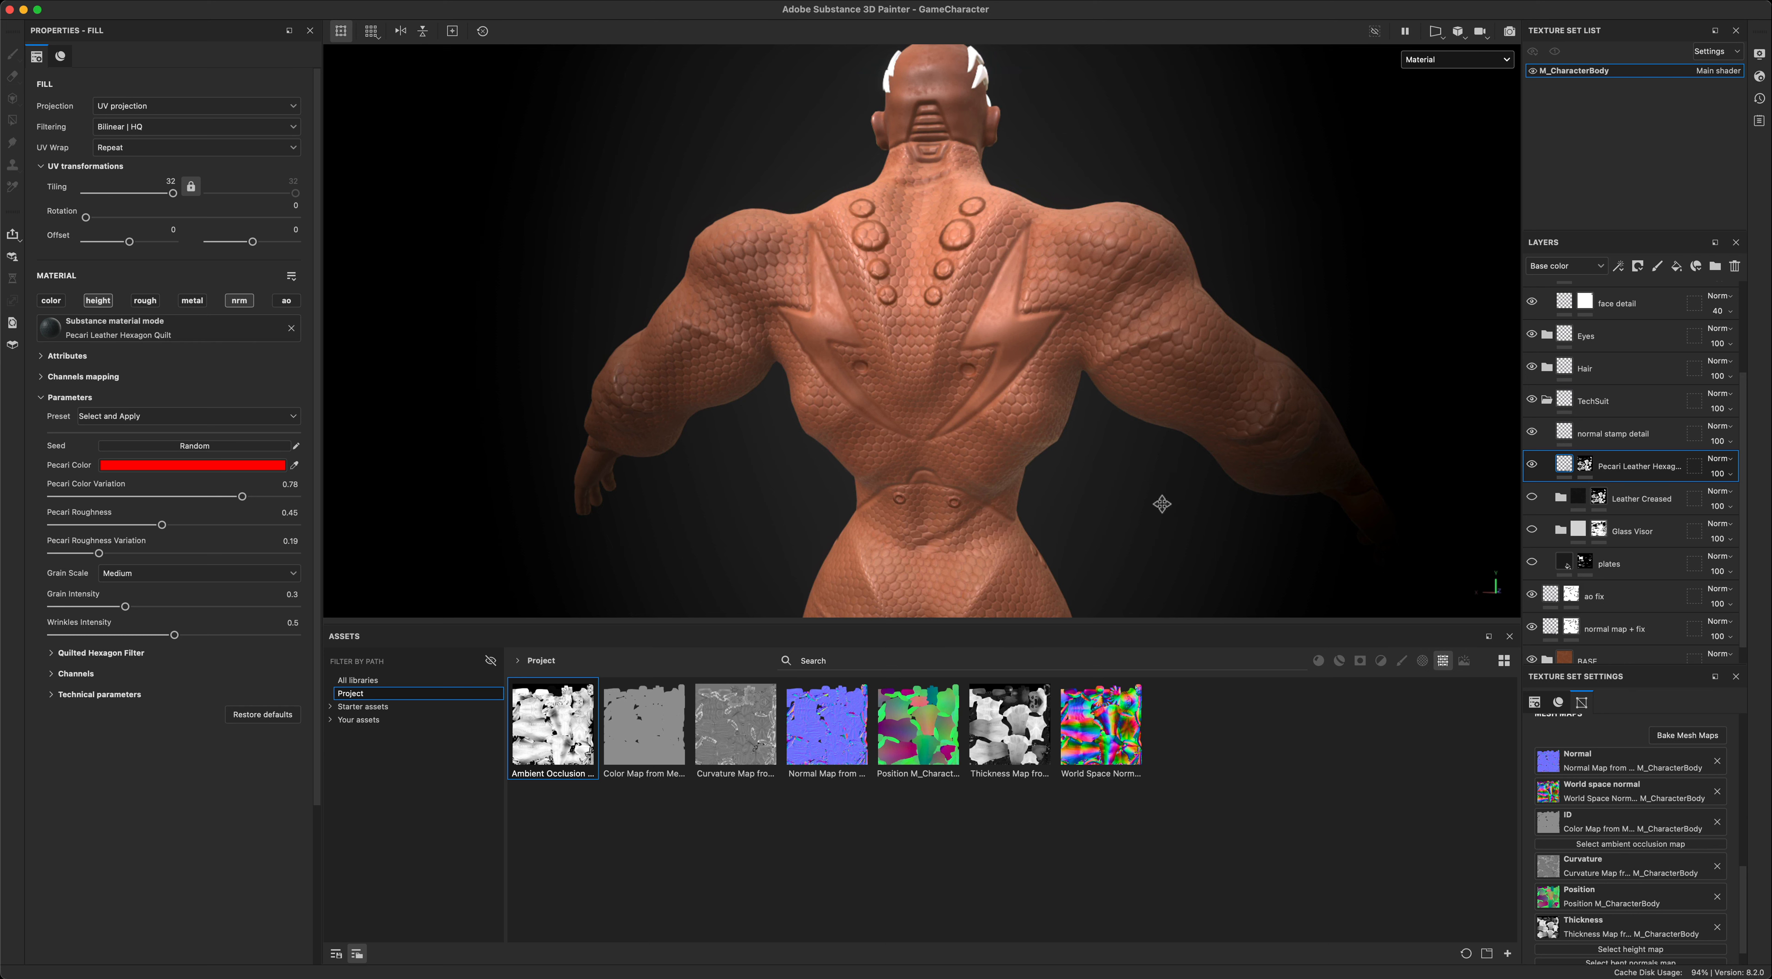
- Enable the color channel on the Pecari Leather Hexagon Quilt fill
alt+middle_drag(1163, 504, 1089, 448)
alt+drag(1104, 449, 1141, 440)
alt+right_drag(1139, 476, 1124, 492)
alt+middle_drag(1123, 492, 1112, 414)
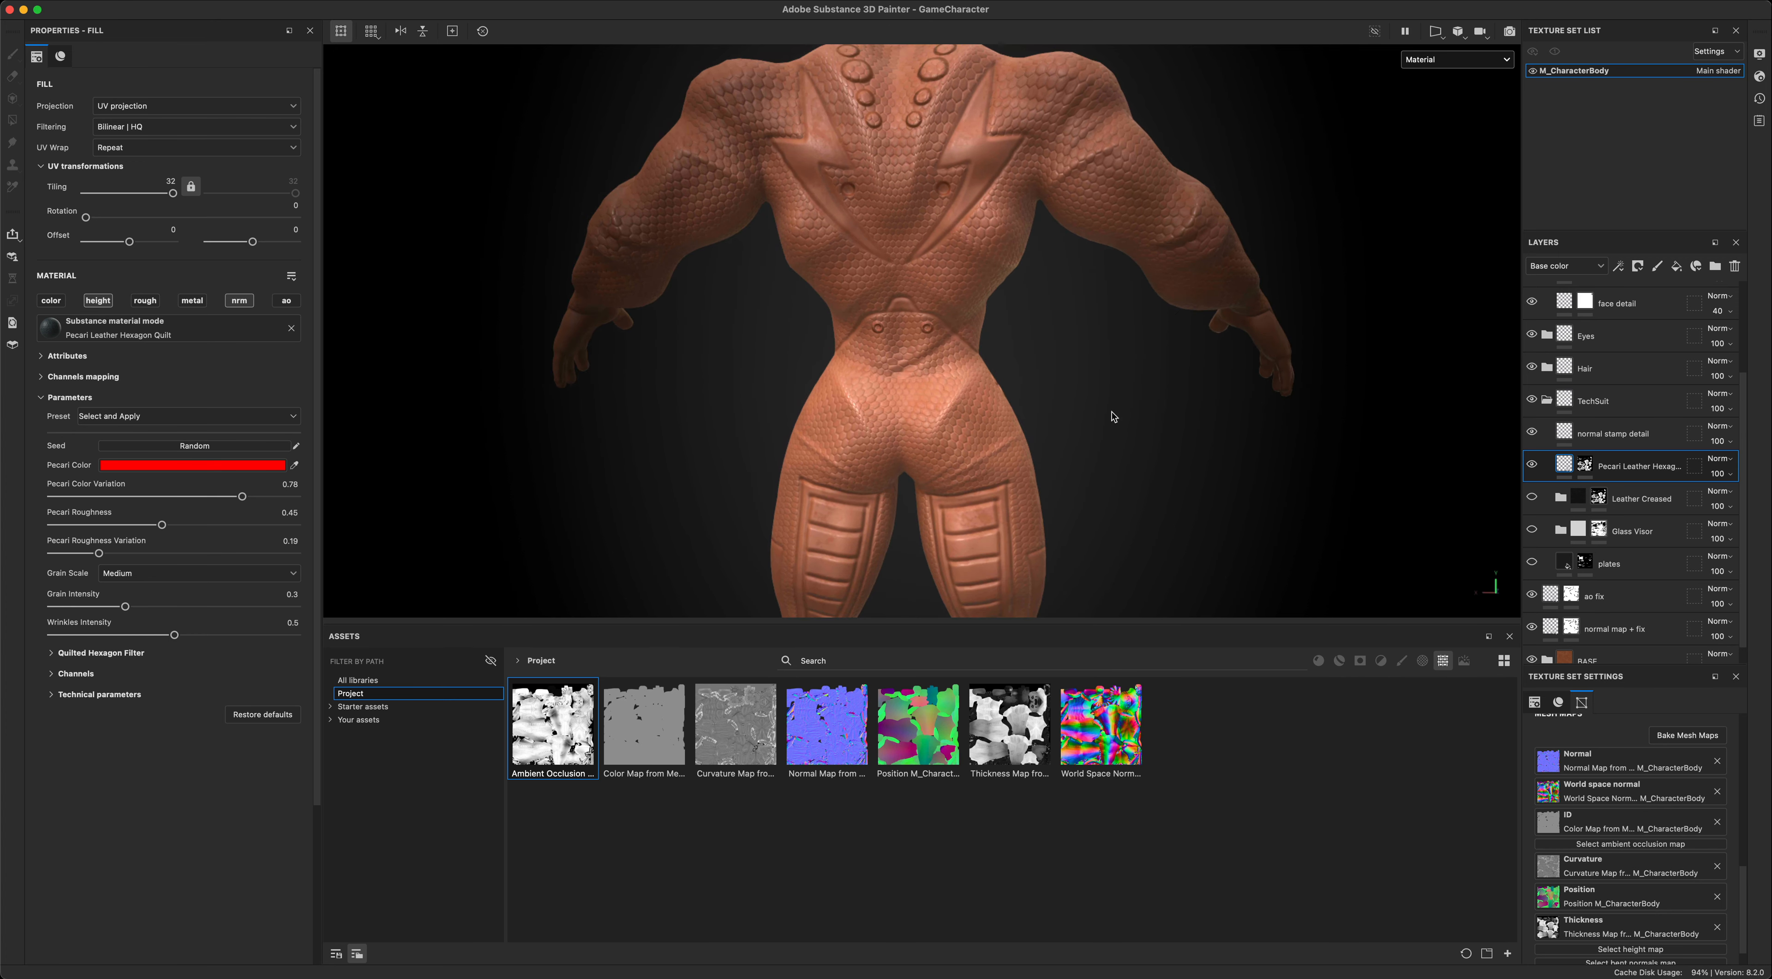
alt+drag(1178, 416, 1183, 420)
alt+middle_drag(1364, 481, 1358, 509)
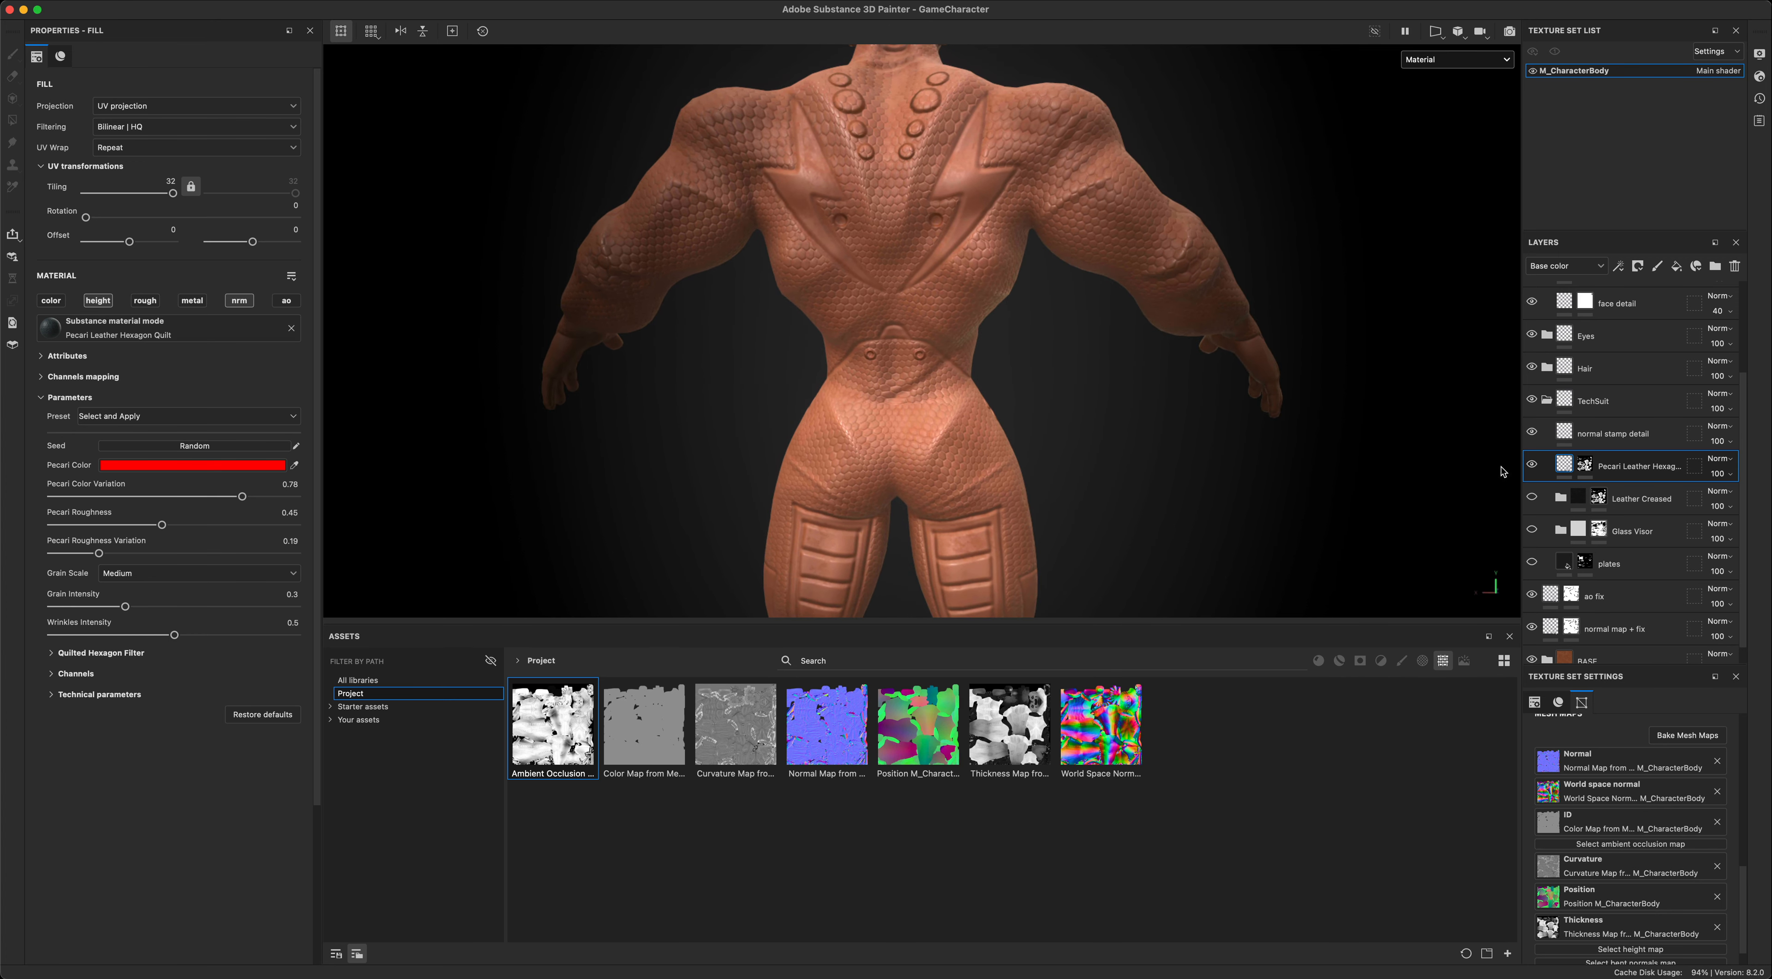
click(51, 301)
scroll(702, 476, down, 5)
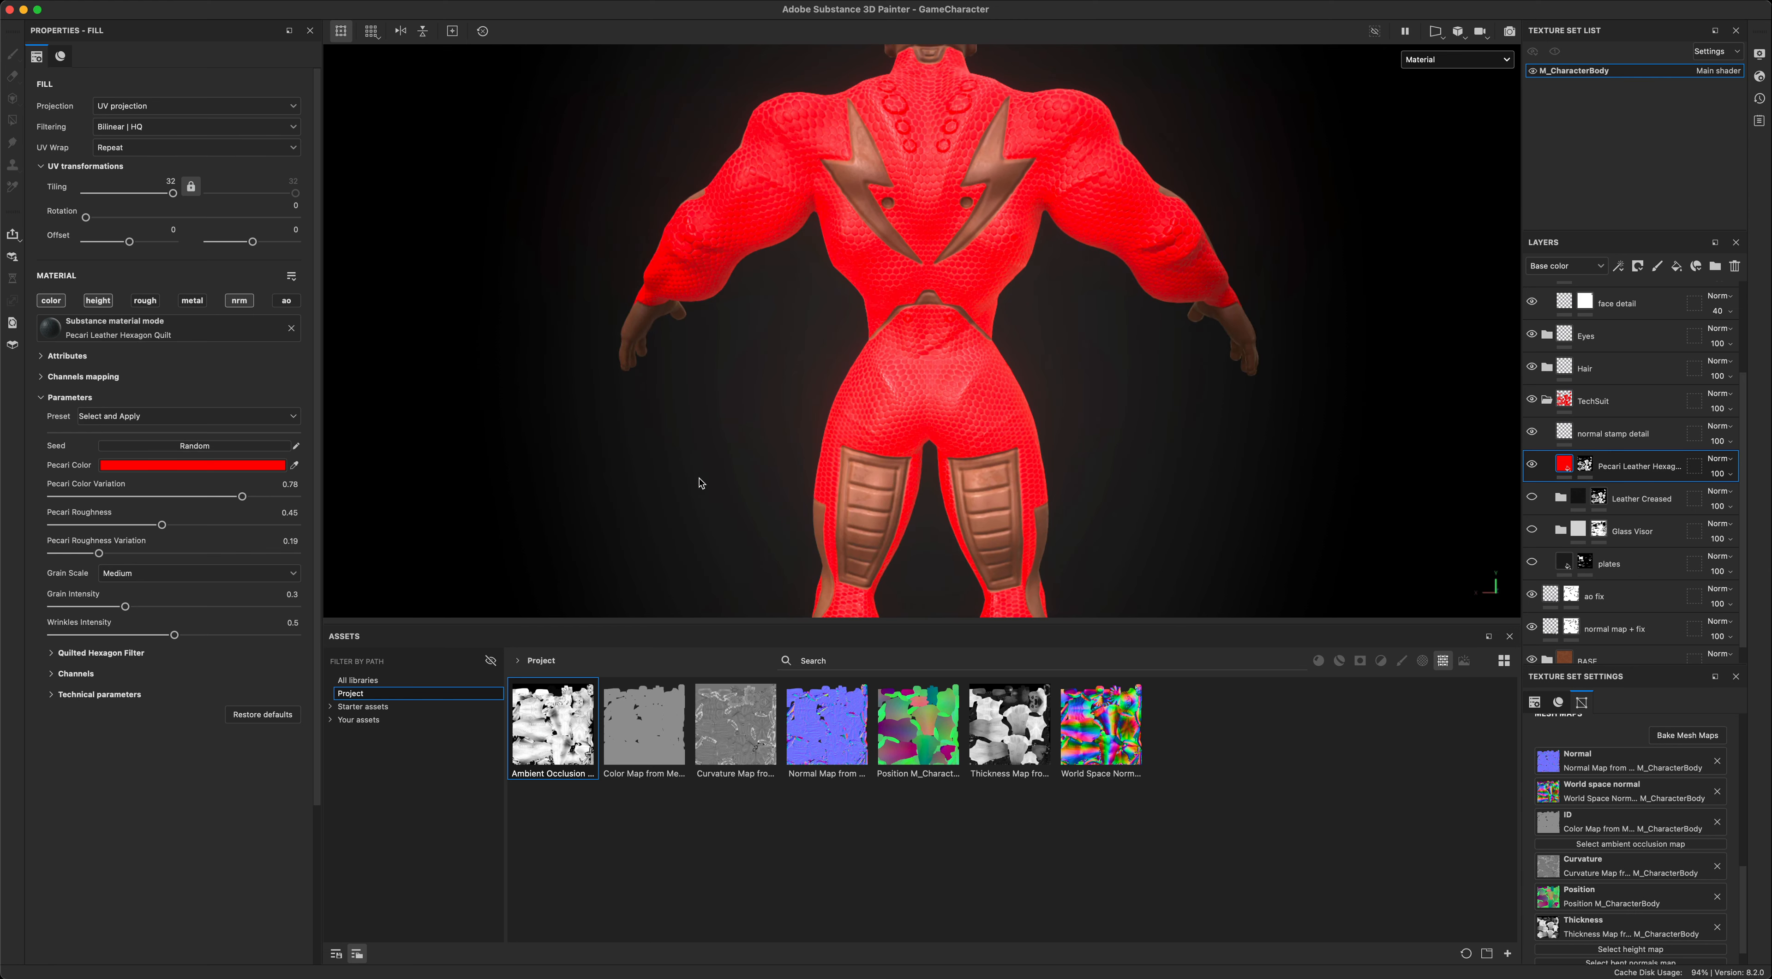
- Examine which areas of the suit the red hexagon leather covers around the torso, arms and legs
alt+drag(1097, 431, 915, 411)
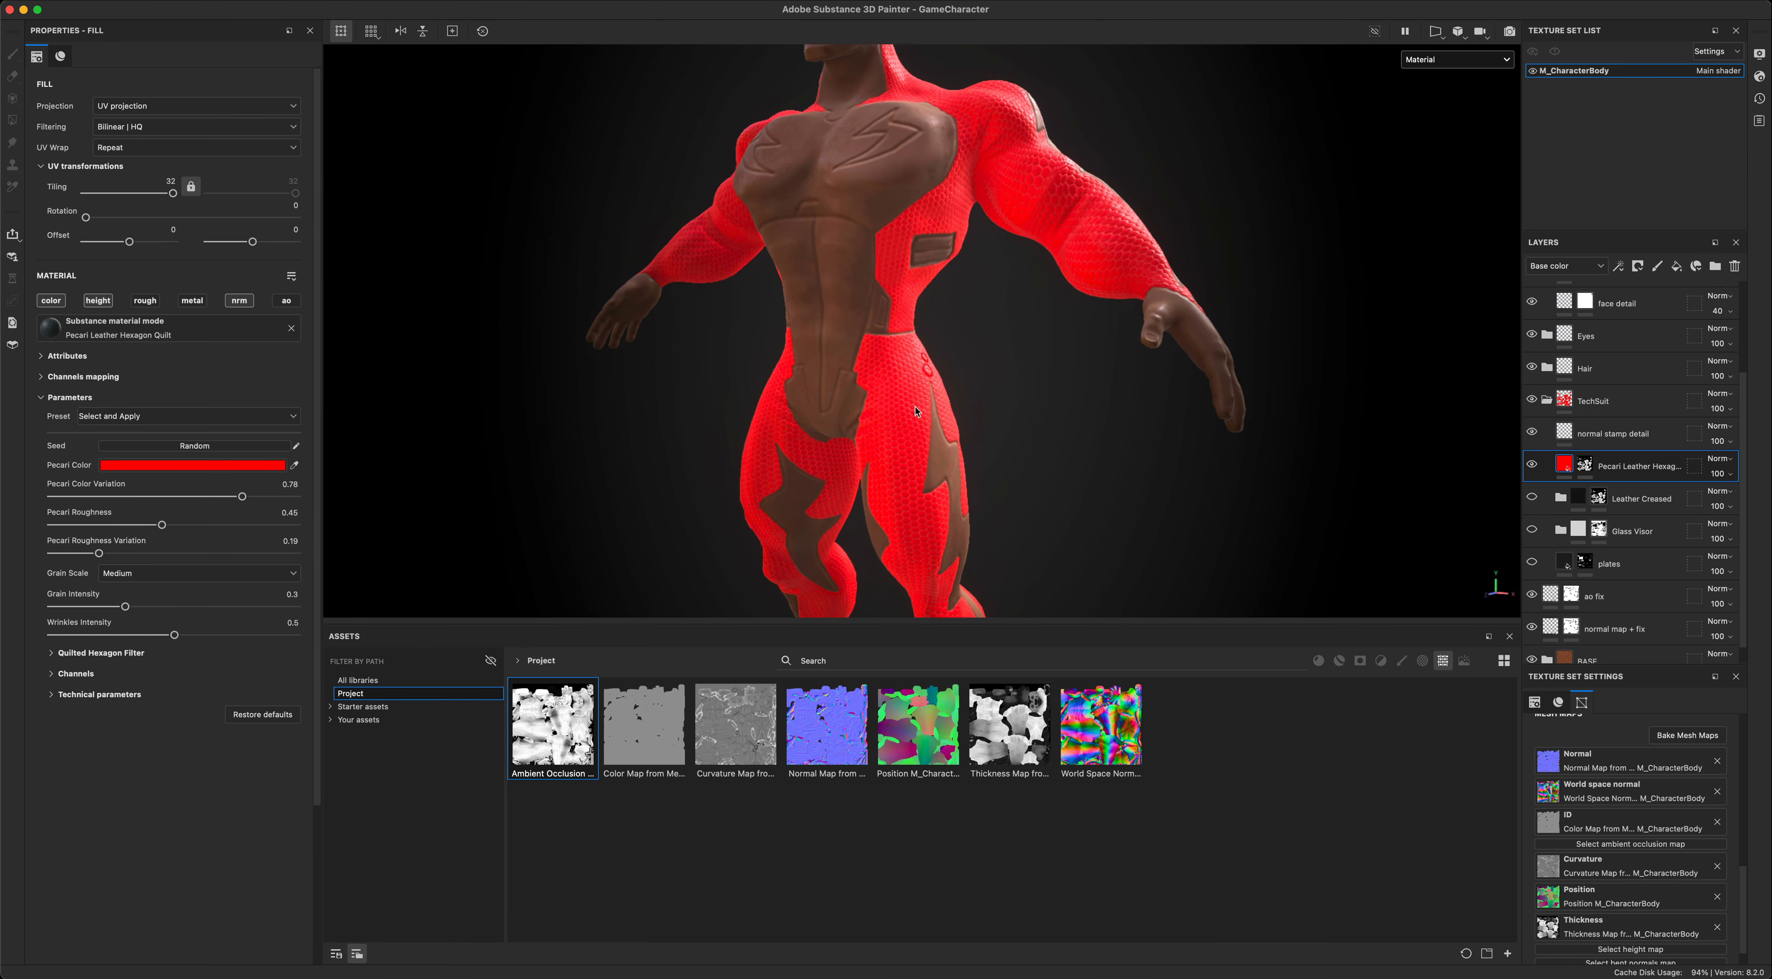
scroll(1104, 473, up, 5)
alt+drag(1094, 403, 914, 451)
scroll(914, 450, down, 5)
alt+drag(800, 477, 1235, 358)
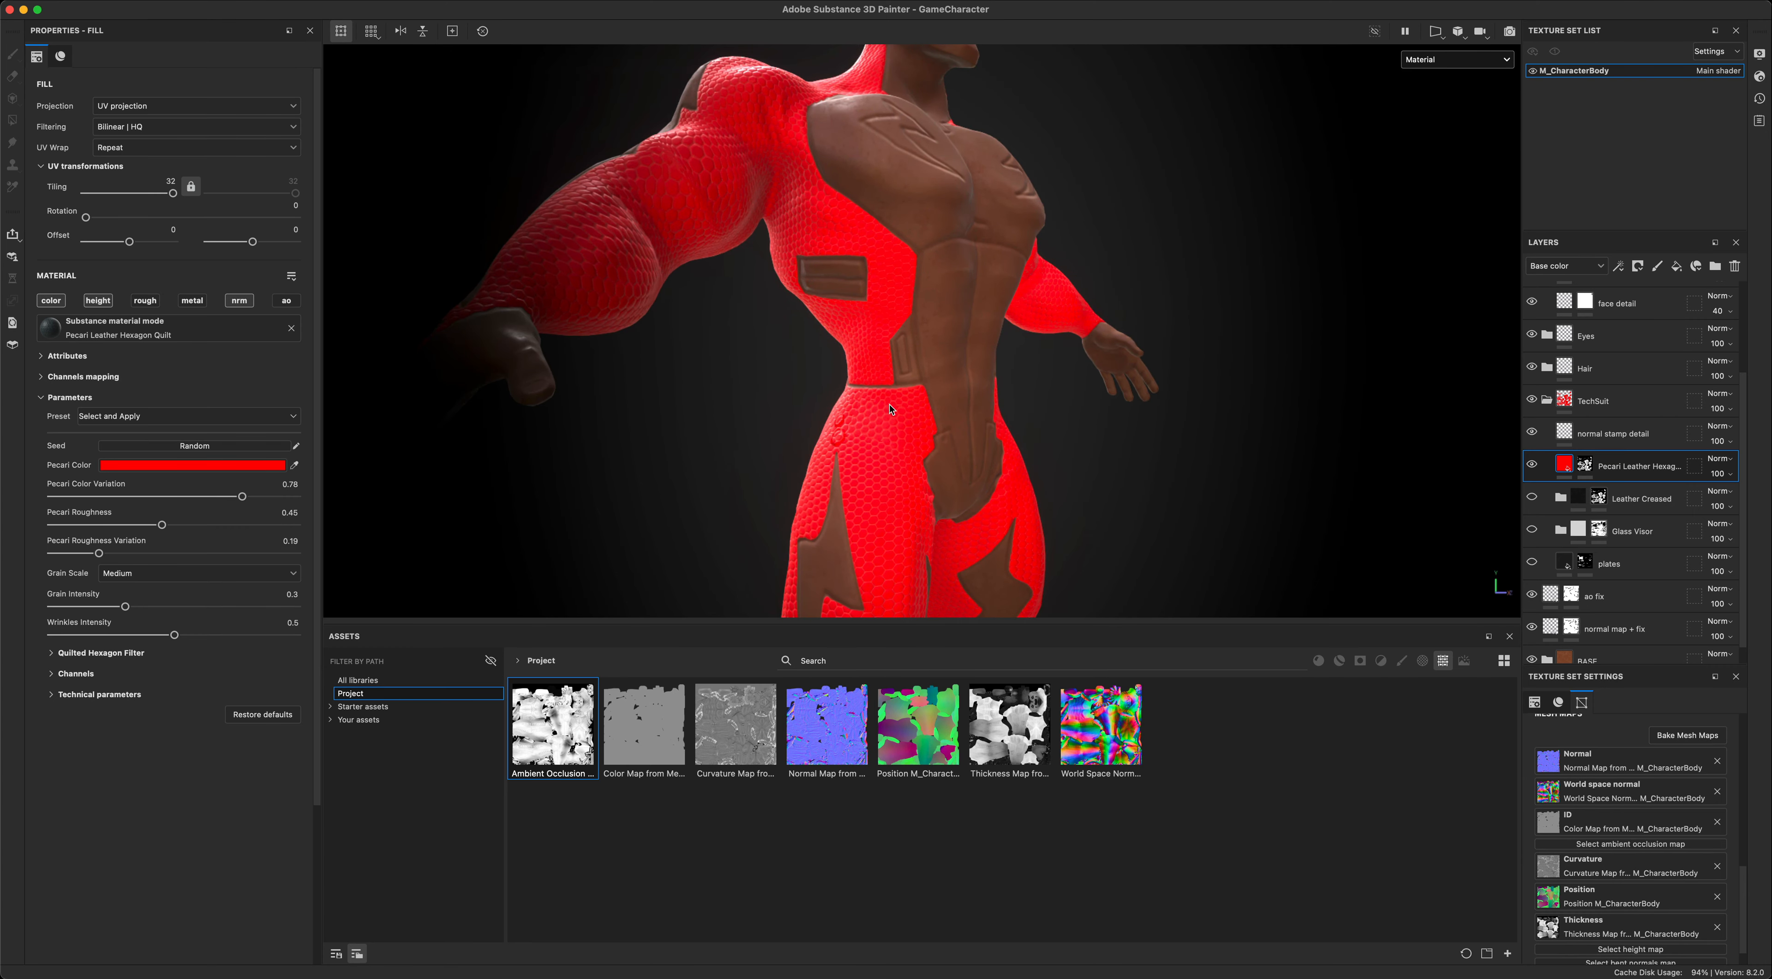
alt+drag(889, 406, 351, 418)
- Disable the color channel on the Pecari Leather Hexagon Quilt fill, leaving only height and normal
click(61, 302)
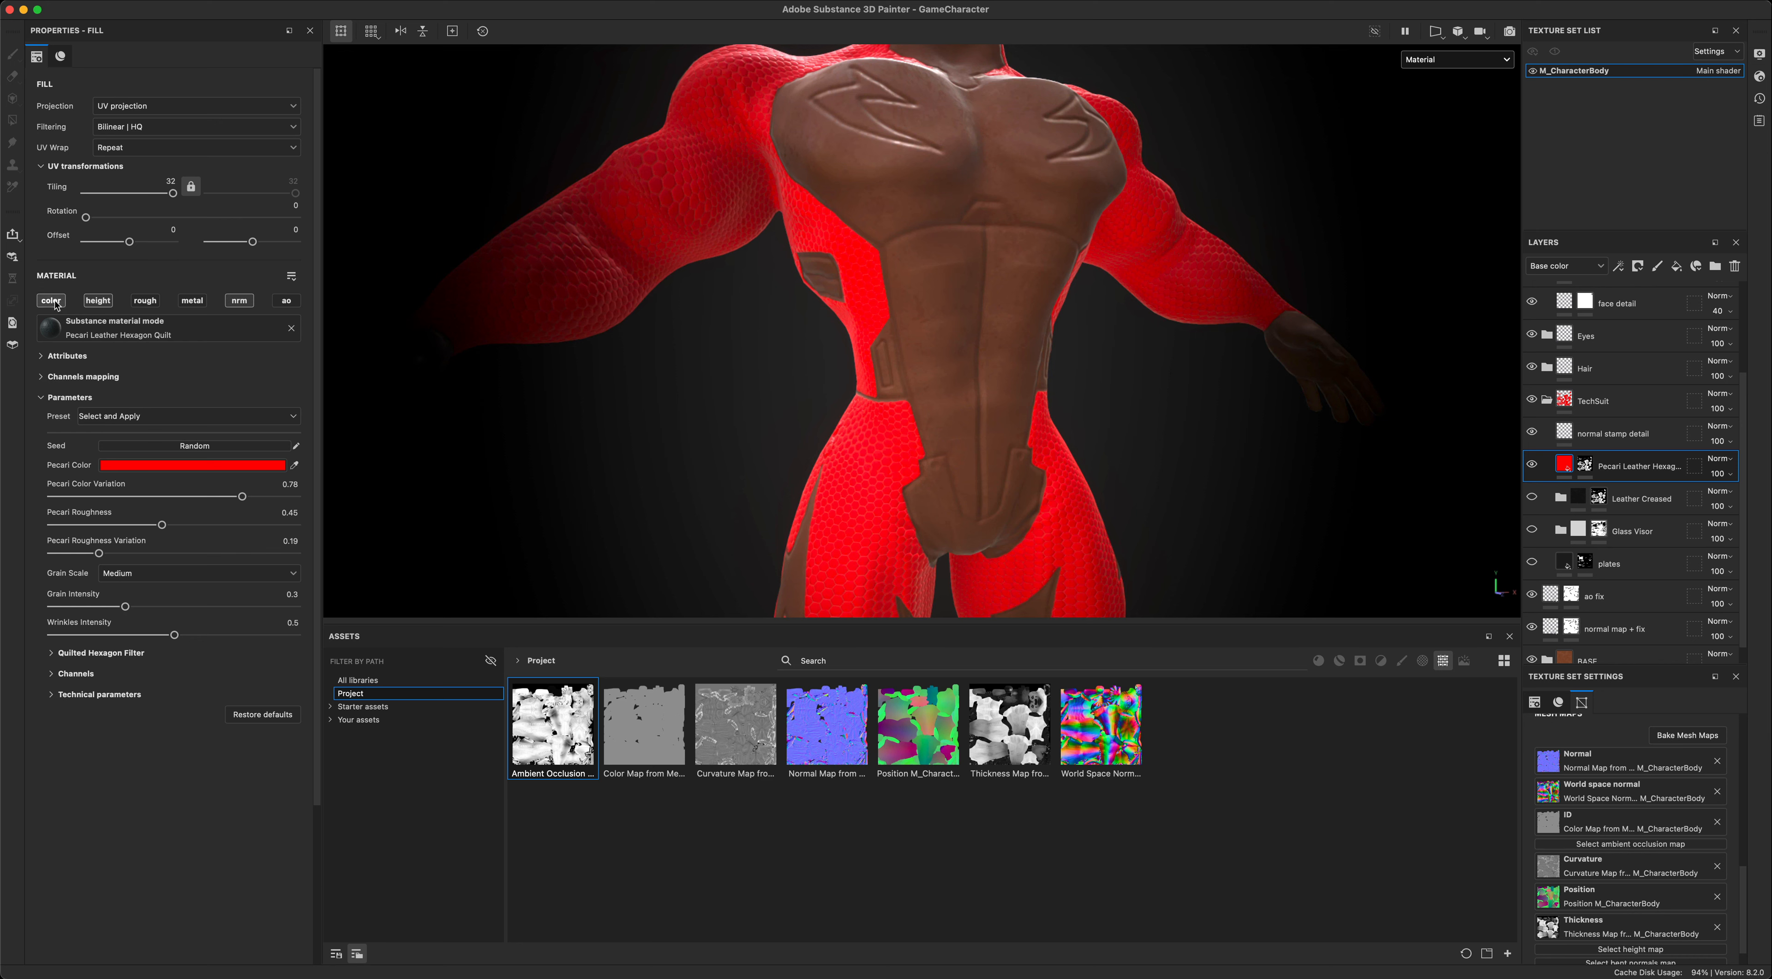
scroll(696, 416, down, 3)
alt+middle_drag(677, 417, 743, 460)
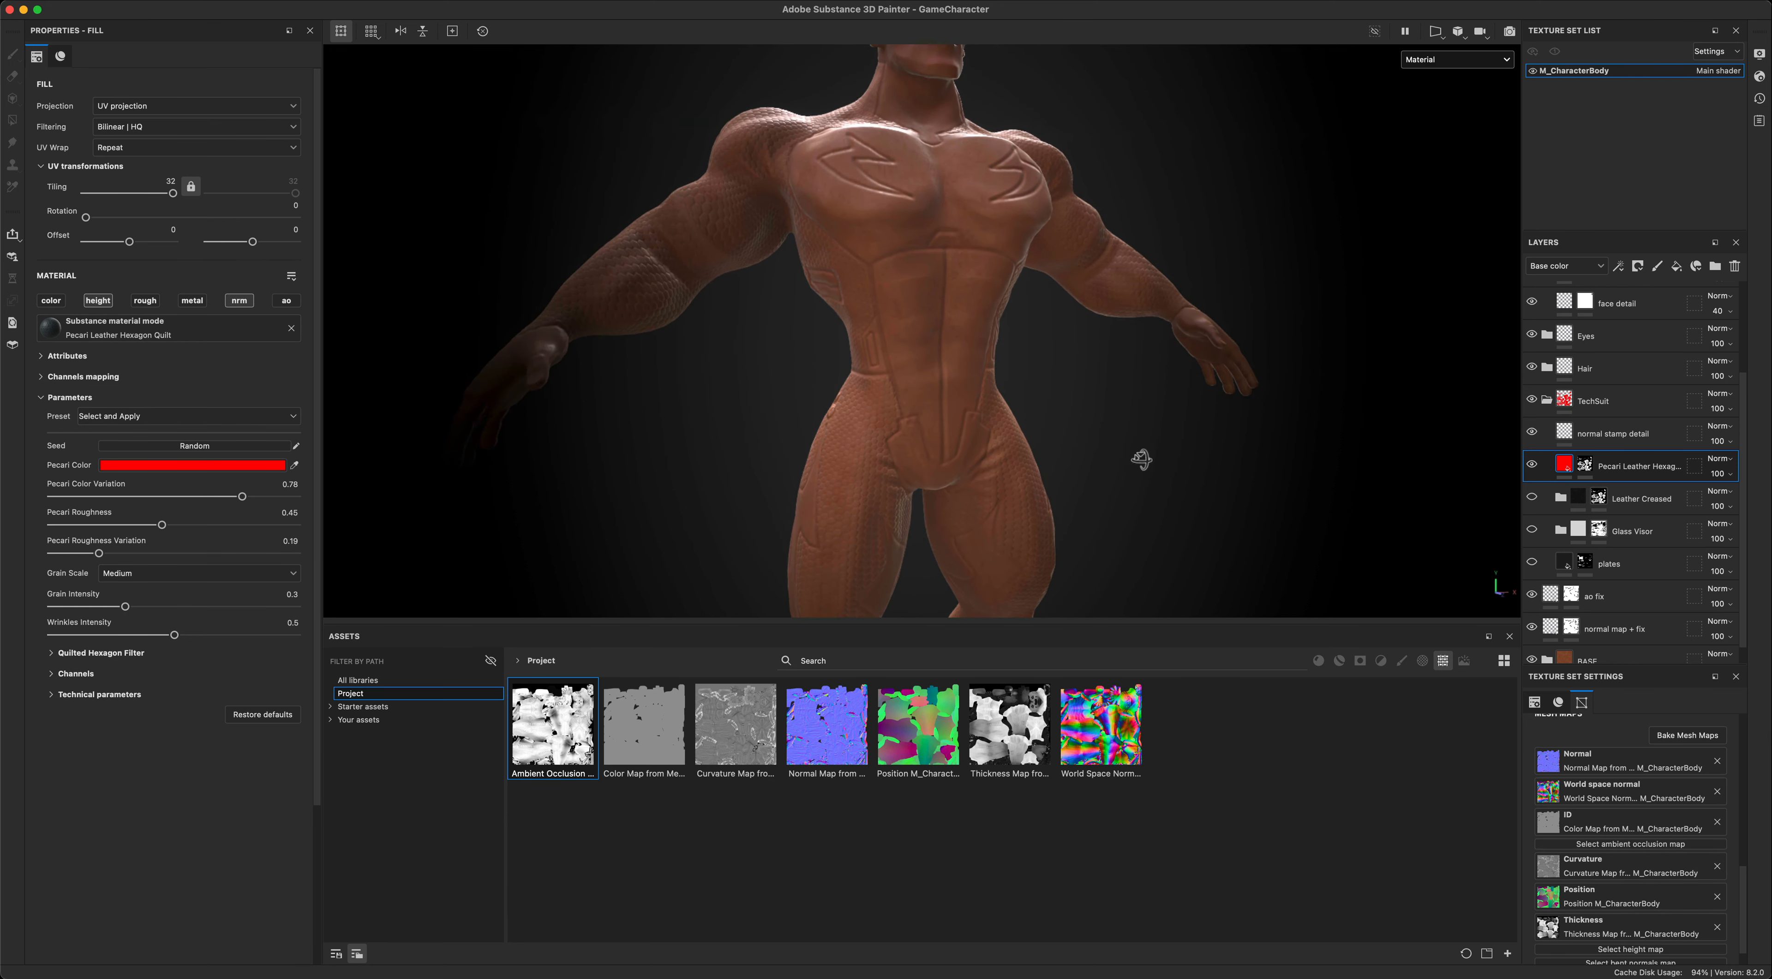
alt+drag(1140, 463, 1239, 477)
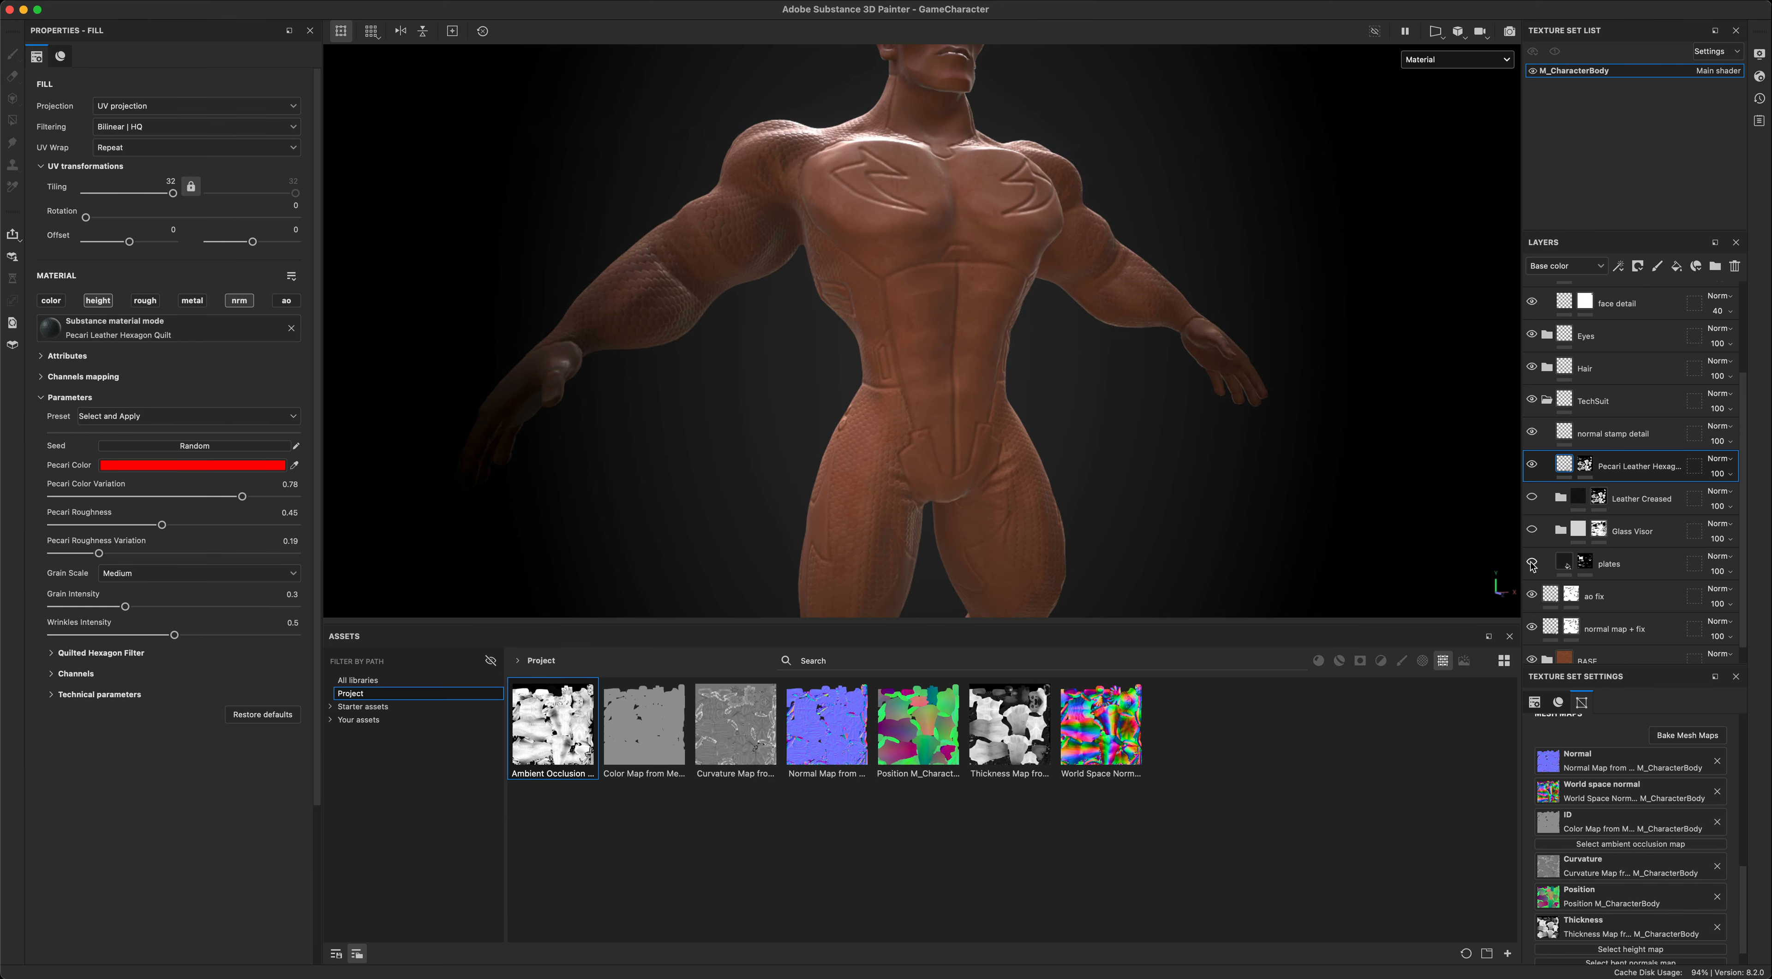
- Show the Leather Creased folder, comparing the suit with it off and on
click(1598, 498)
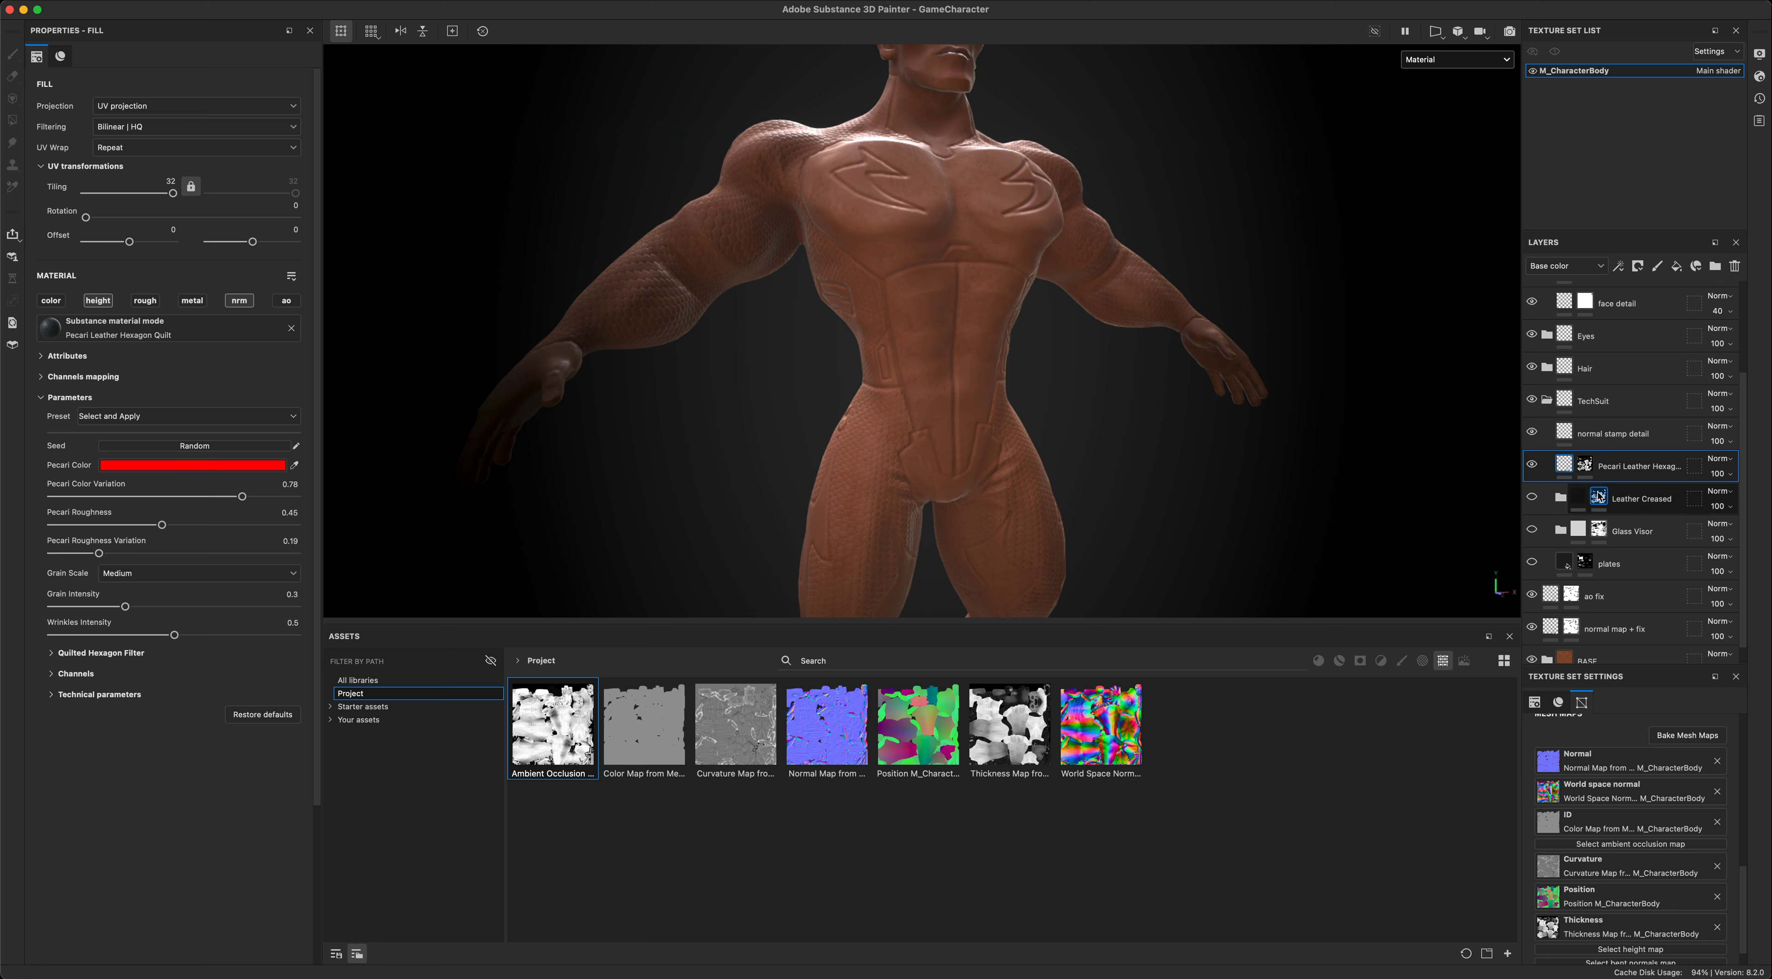
click(1532, 498)
click(1532, 498)
click(1532, 498)
click(1532, 498)
click(1532, 498)
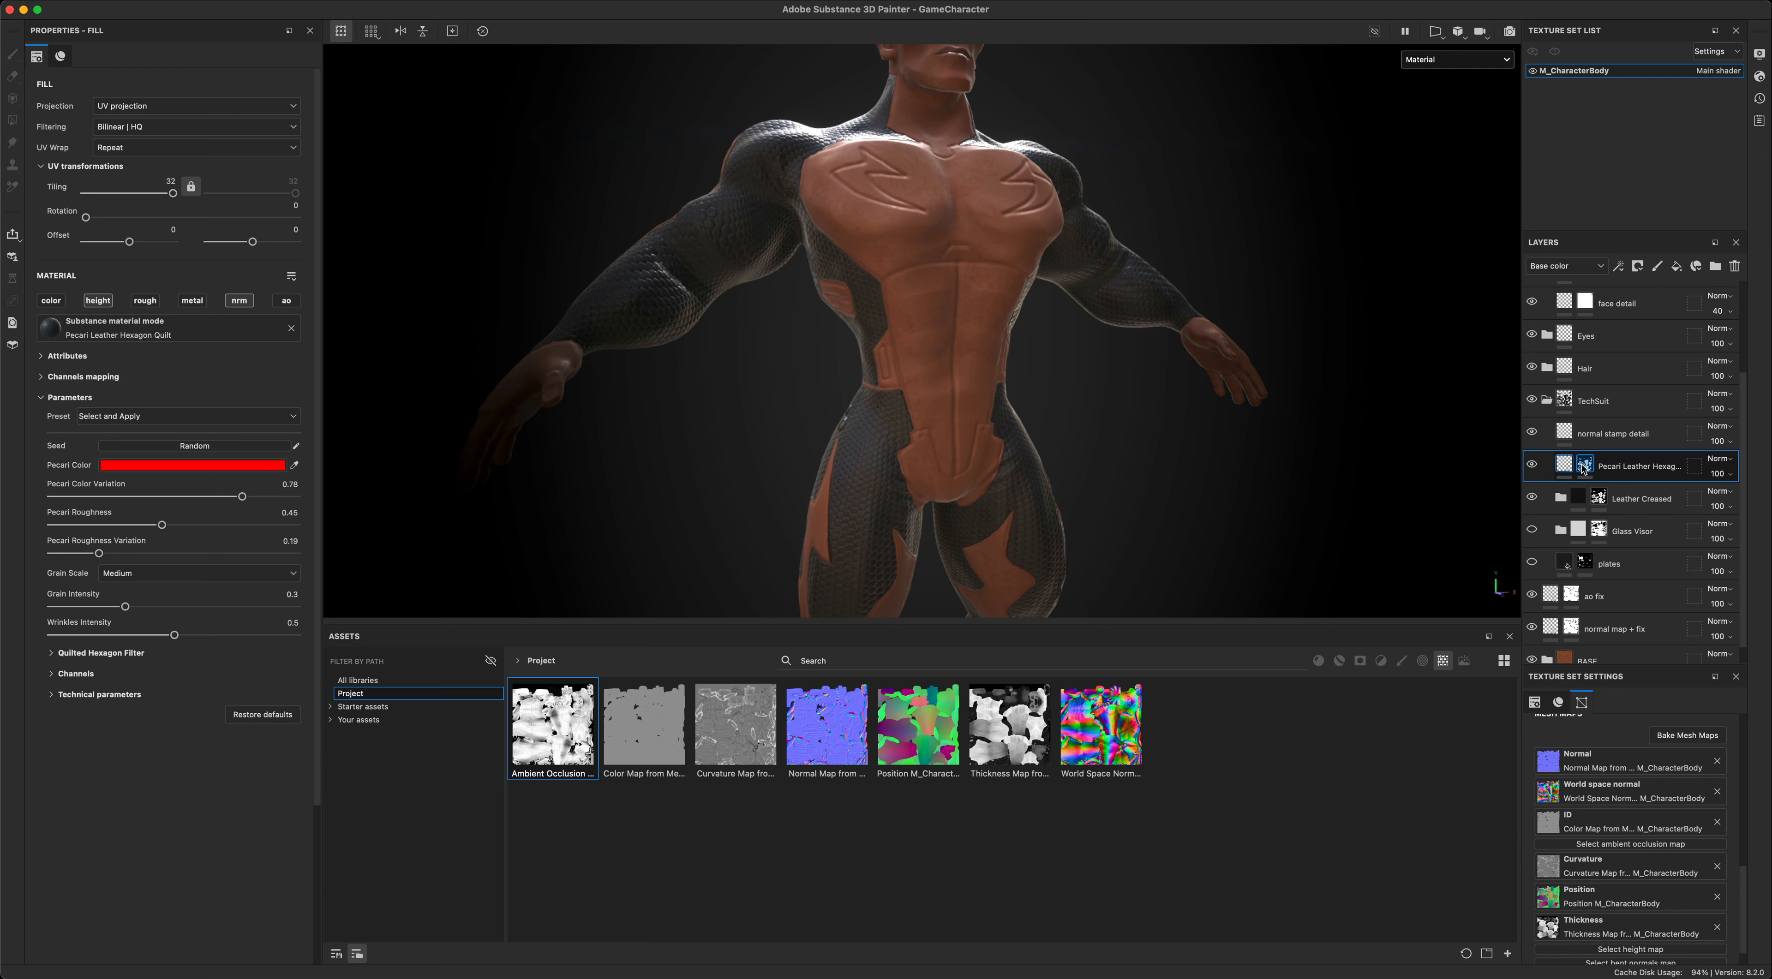
- Show the Glass Visor folder in the TechSuit group, comparing the suit with it on and off
mouse_move(1586, 466)
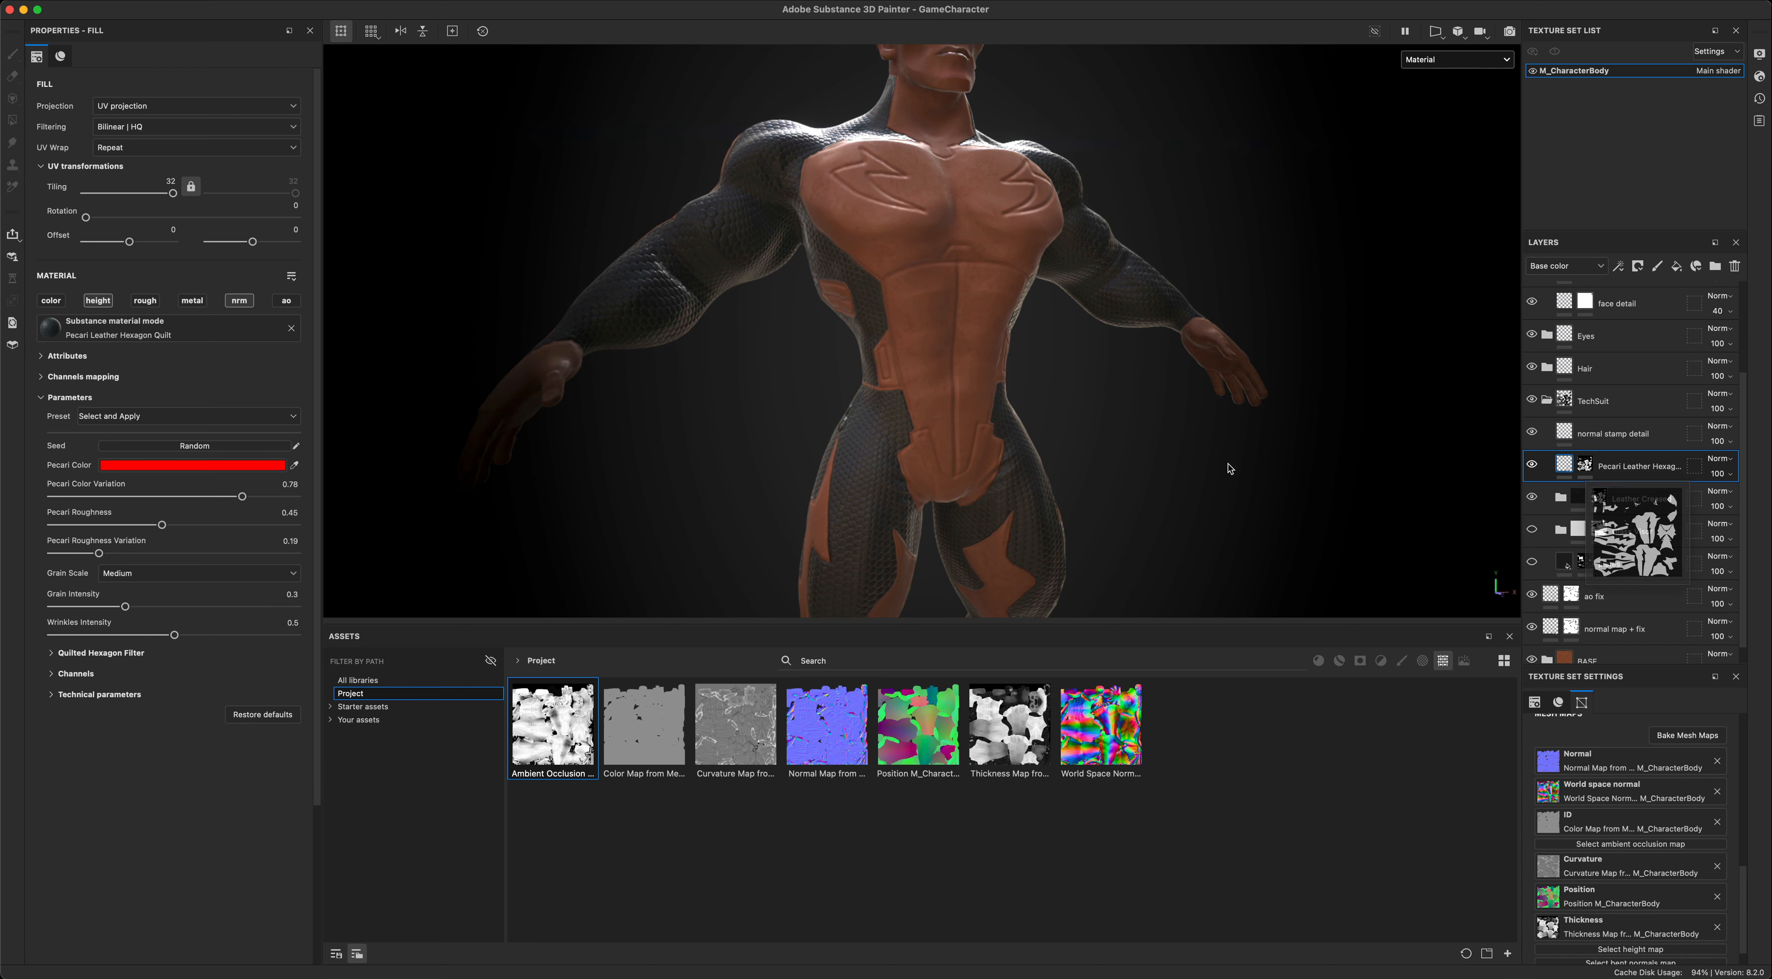
mouse_move(1230, 467)
alt+mouse_down()
mouse_move(1182, 470)
mouse_move(1204, 459)
alt+mouse_up()
alt+drag(732, 411, 764, 433)
alt+drag(1253, 433, 1377, 475)
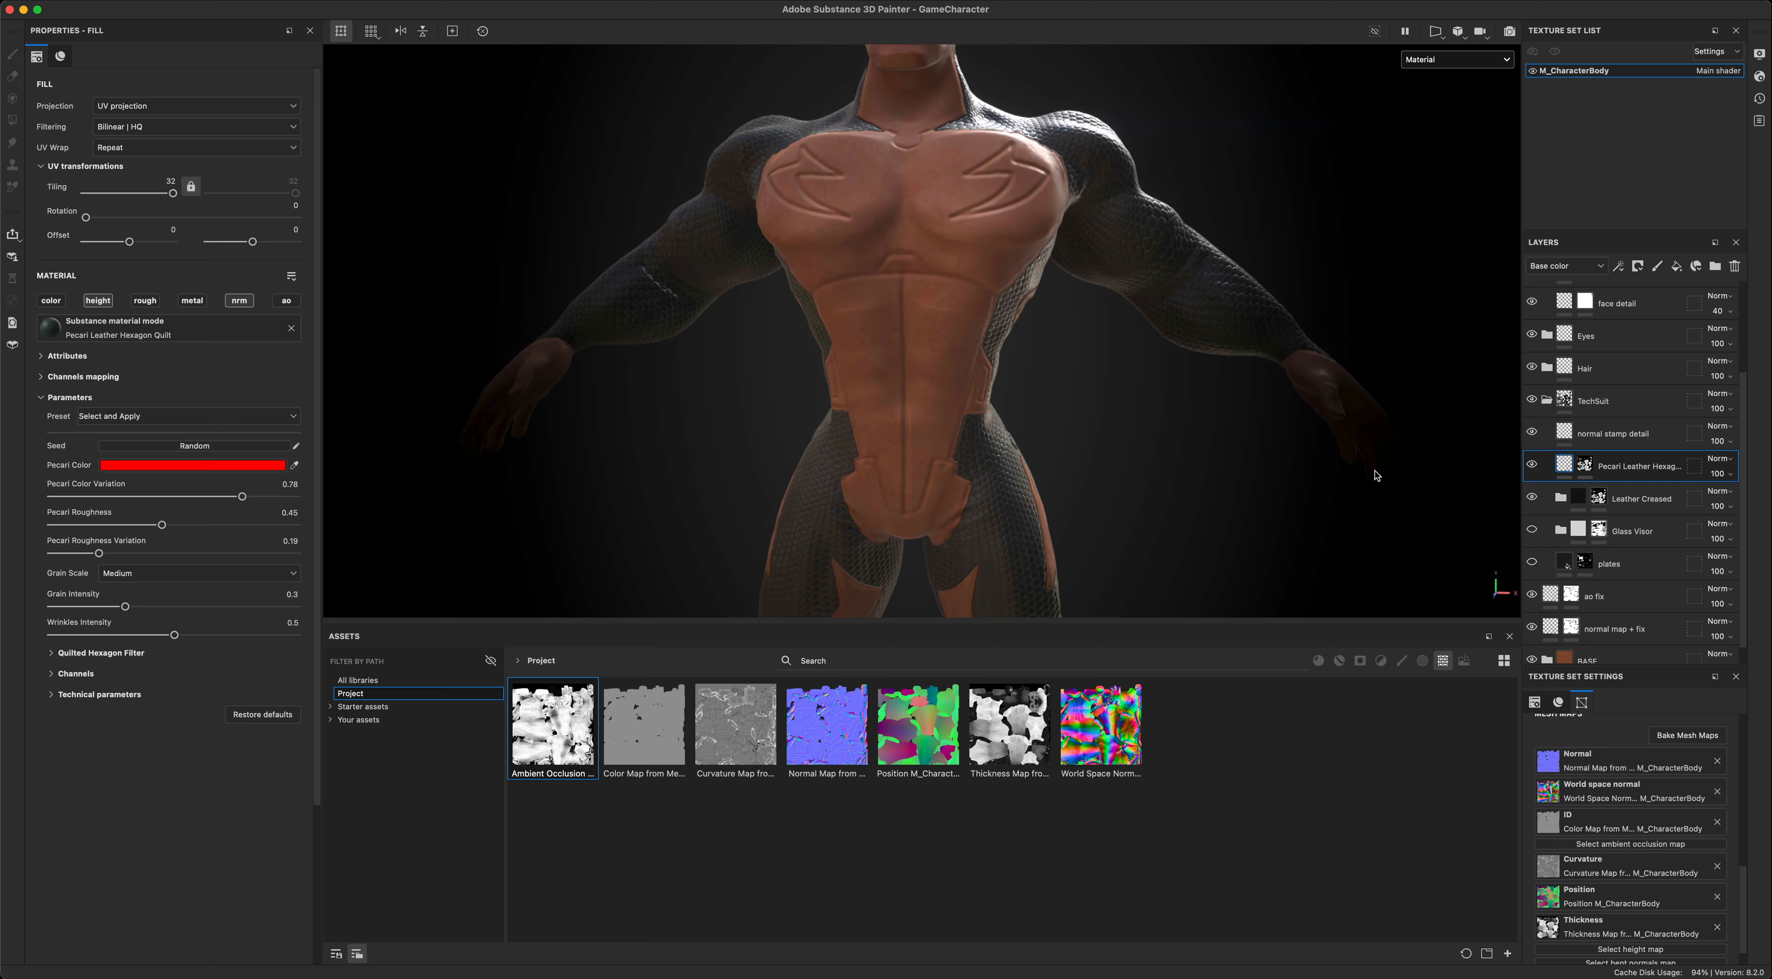
click(1532, 530)
click(1532, 530)
click(1532, 530)
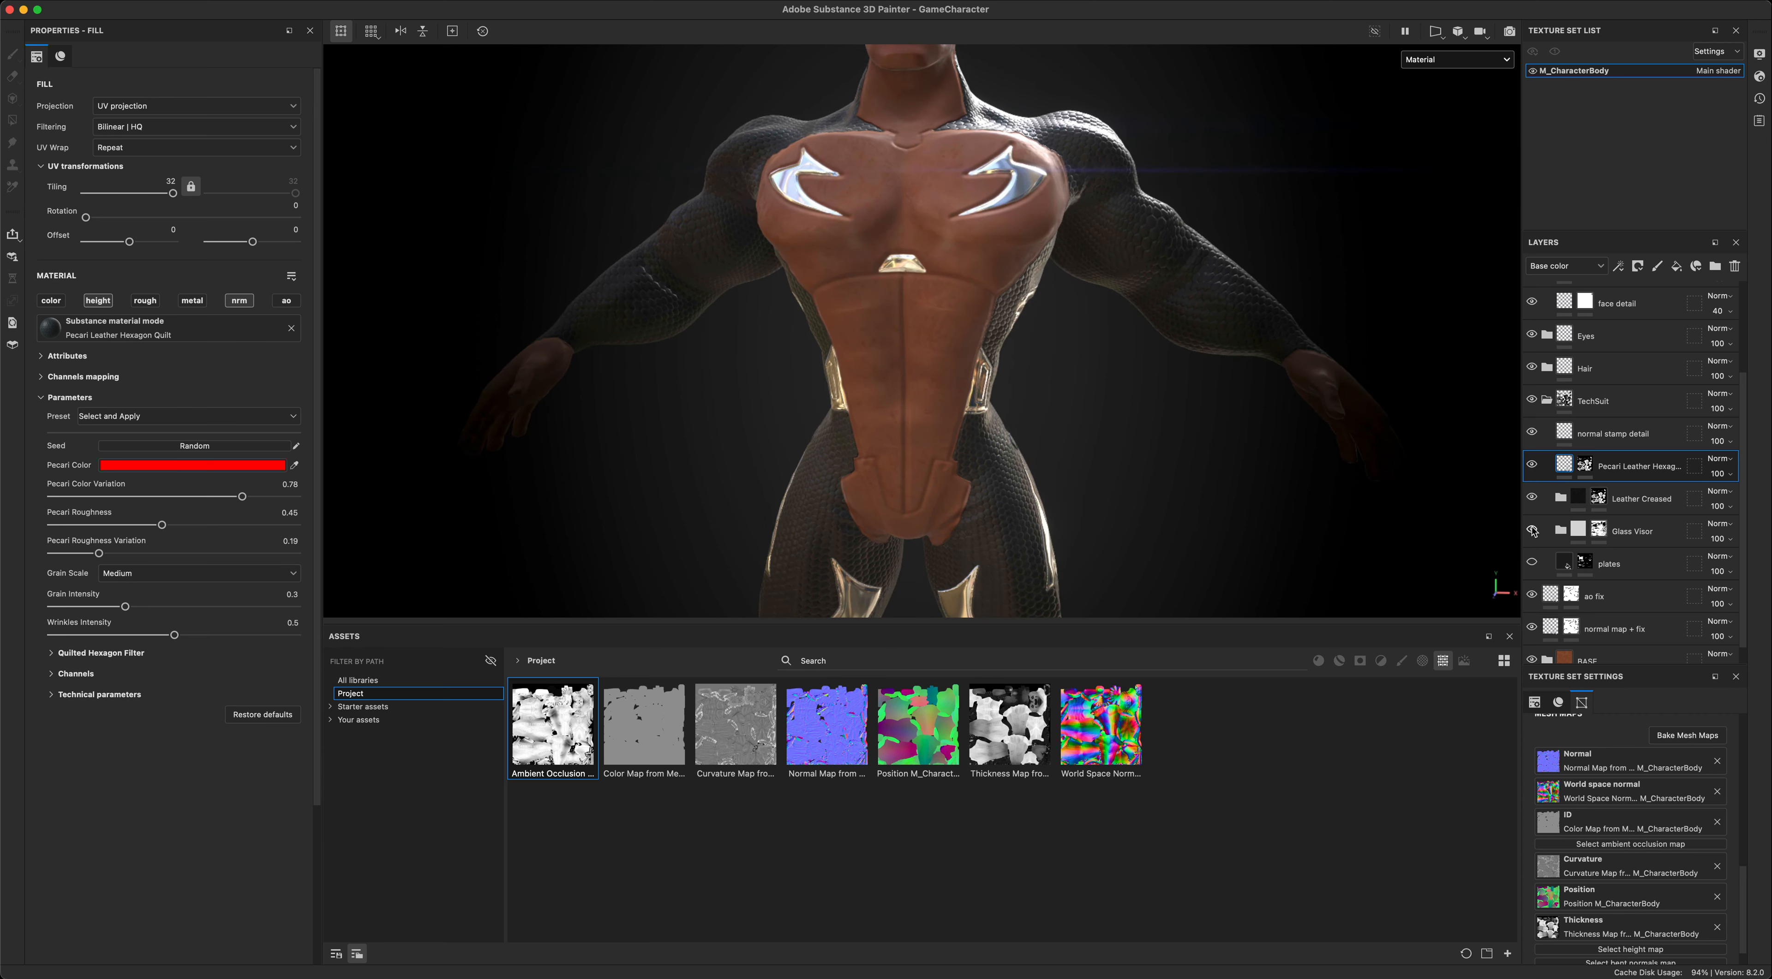
- Select the Glass Visor folder's mask and locate the Glass Visor smart material among all libraries' smart materials
click(1600, 531)
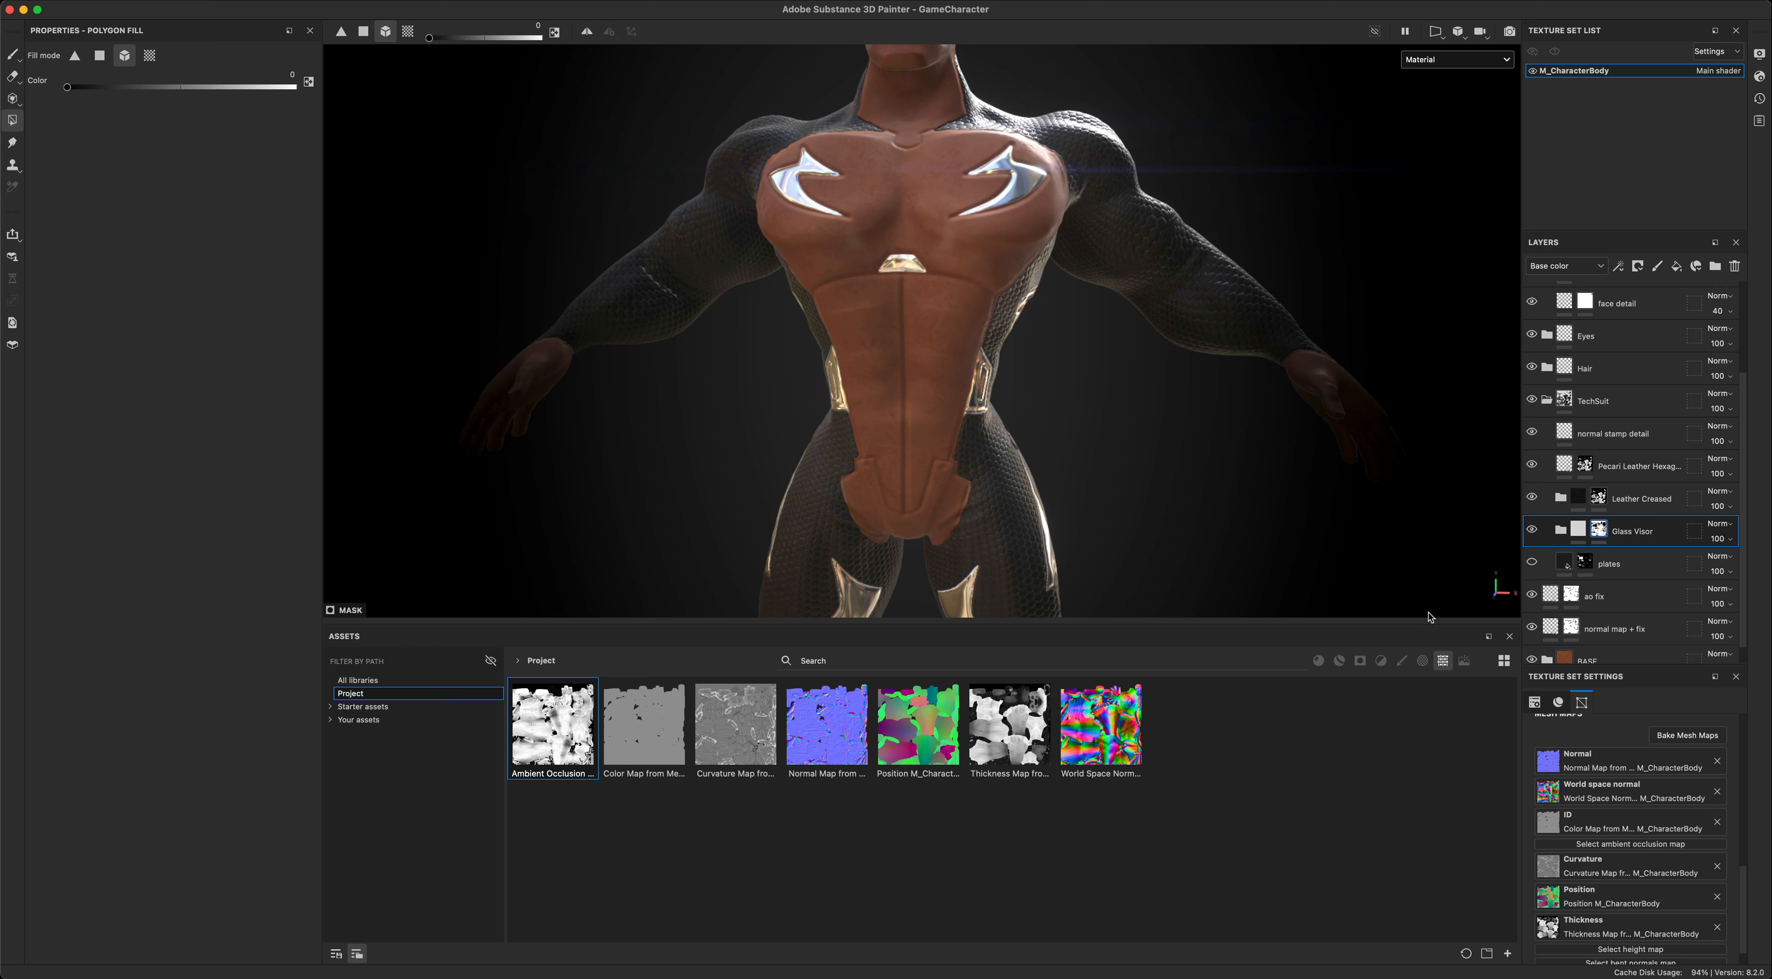
click(1340, 662)
click(415, 680)
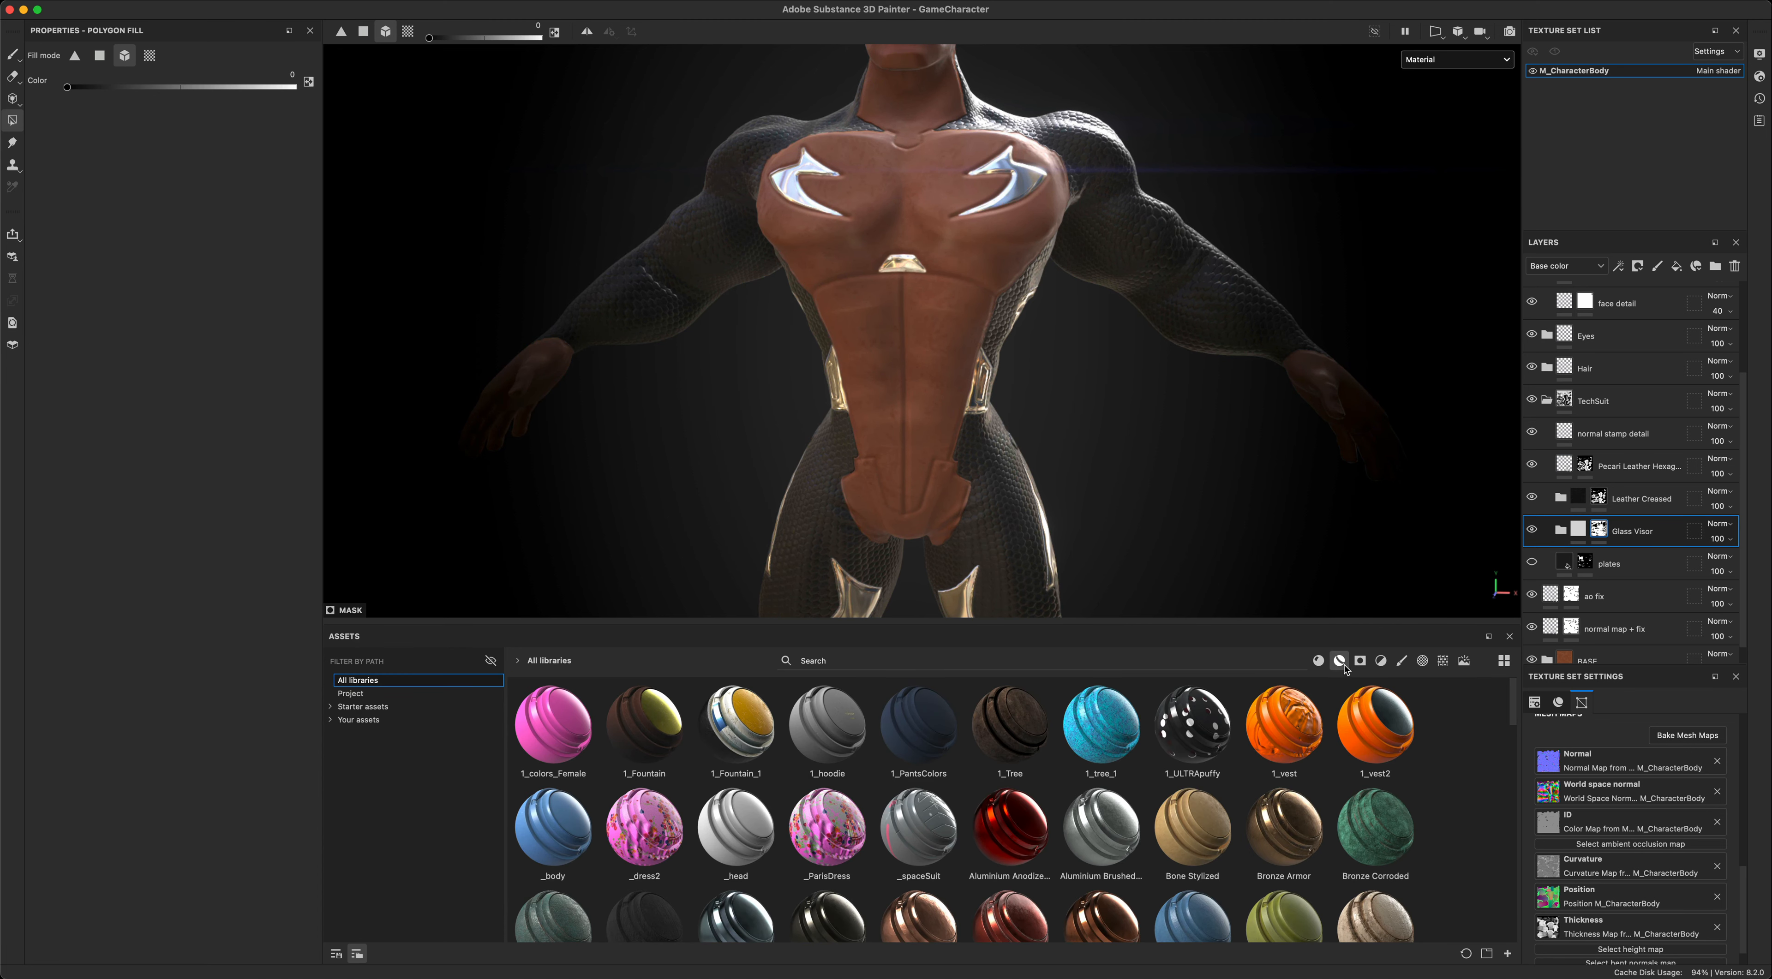
scroll(1366, 785, down, 10)
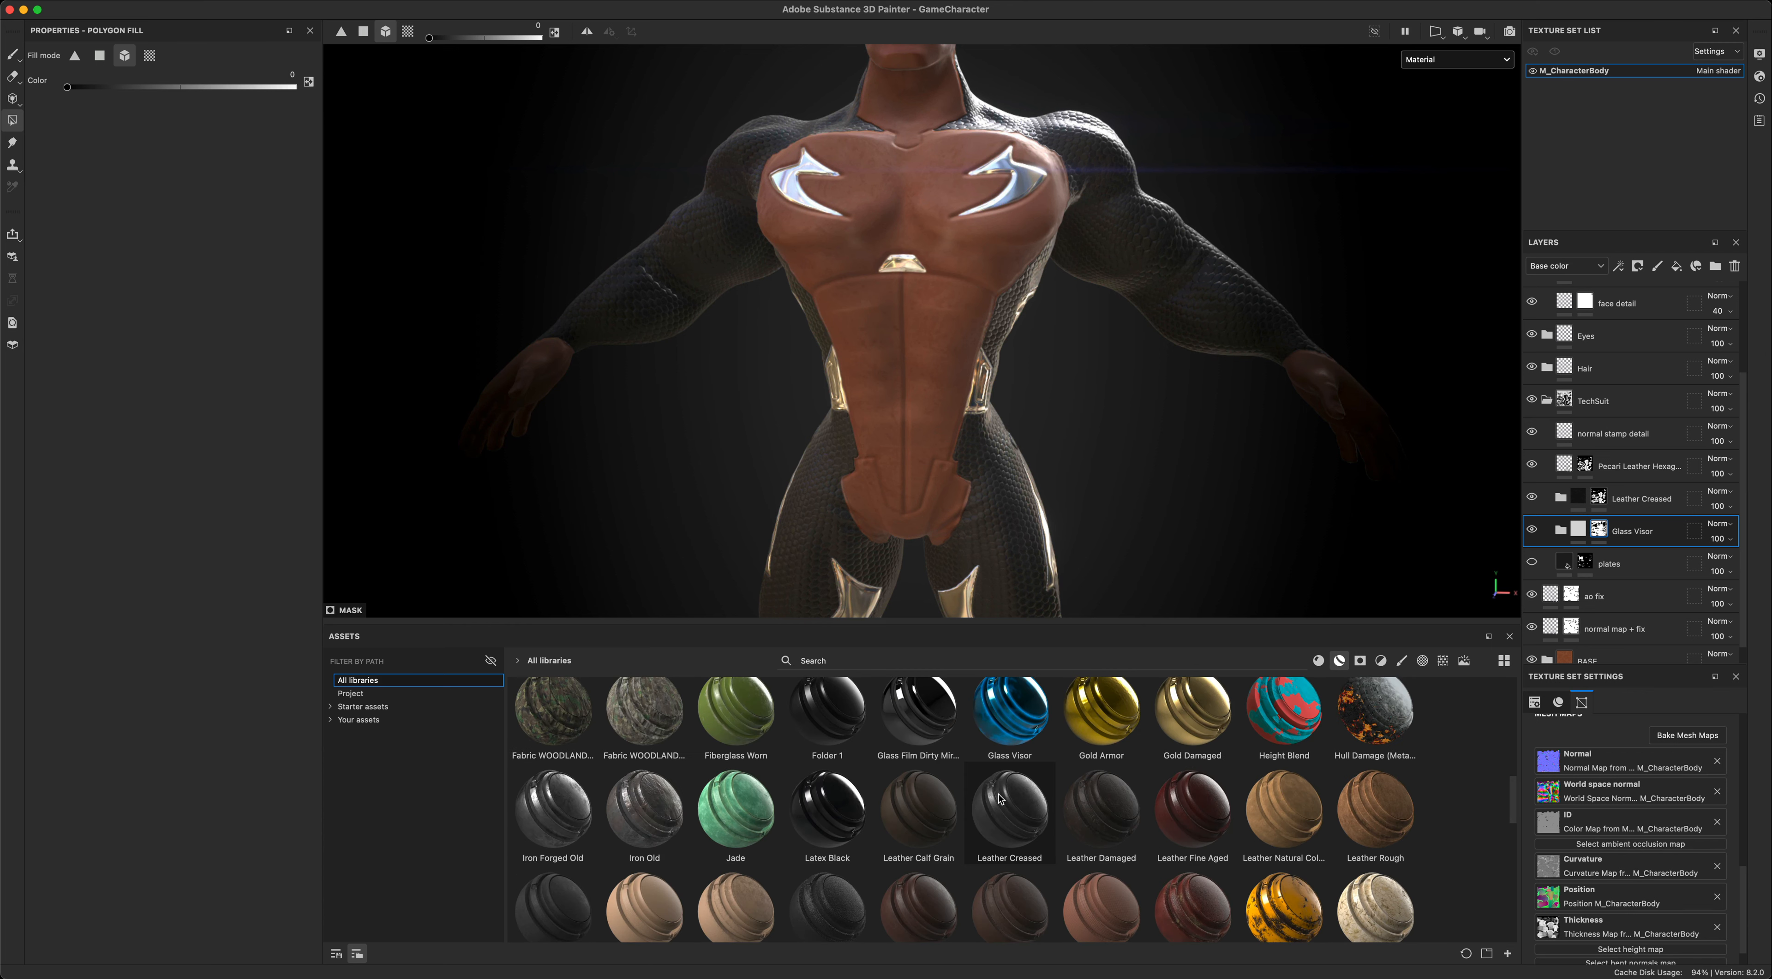
alt+drag(1129, 456, 1211, 474)
scroll(1211, 475, down, 2)
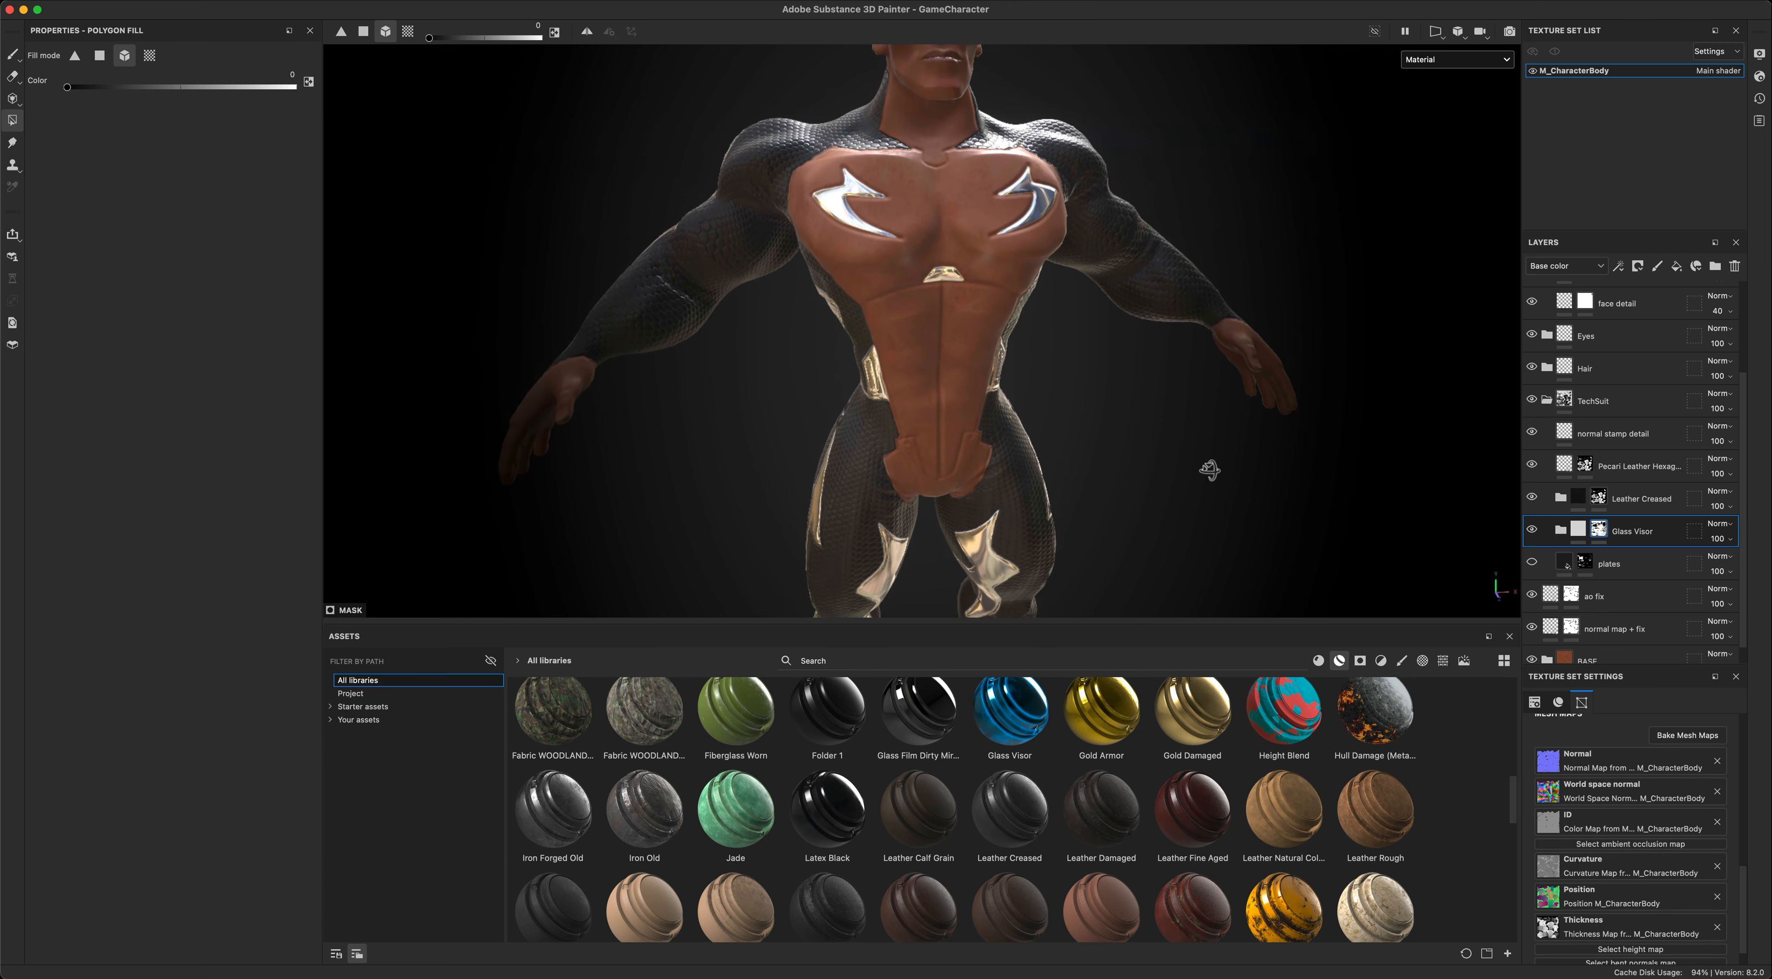
mouse_move(1155, 525)
alt+mouse_down()
mouse_move(1135, 505)
mouse_move(1161, 516)
alt+mouse_up()
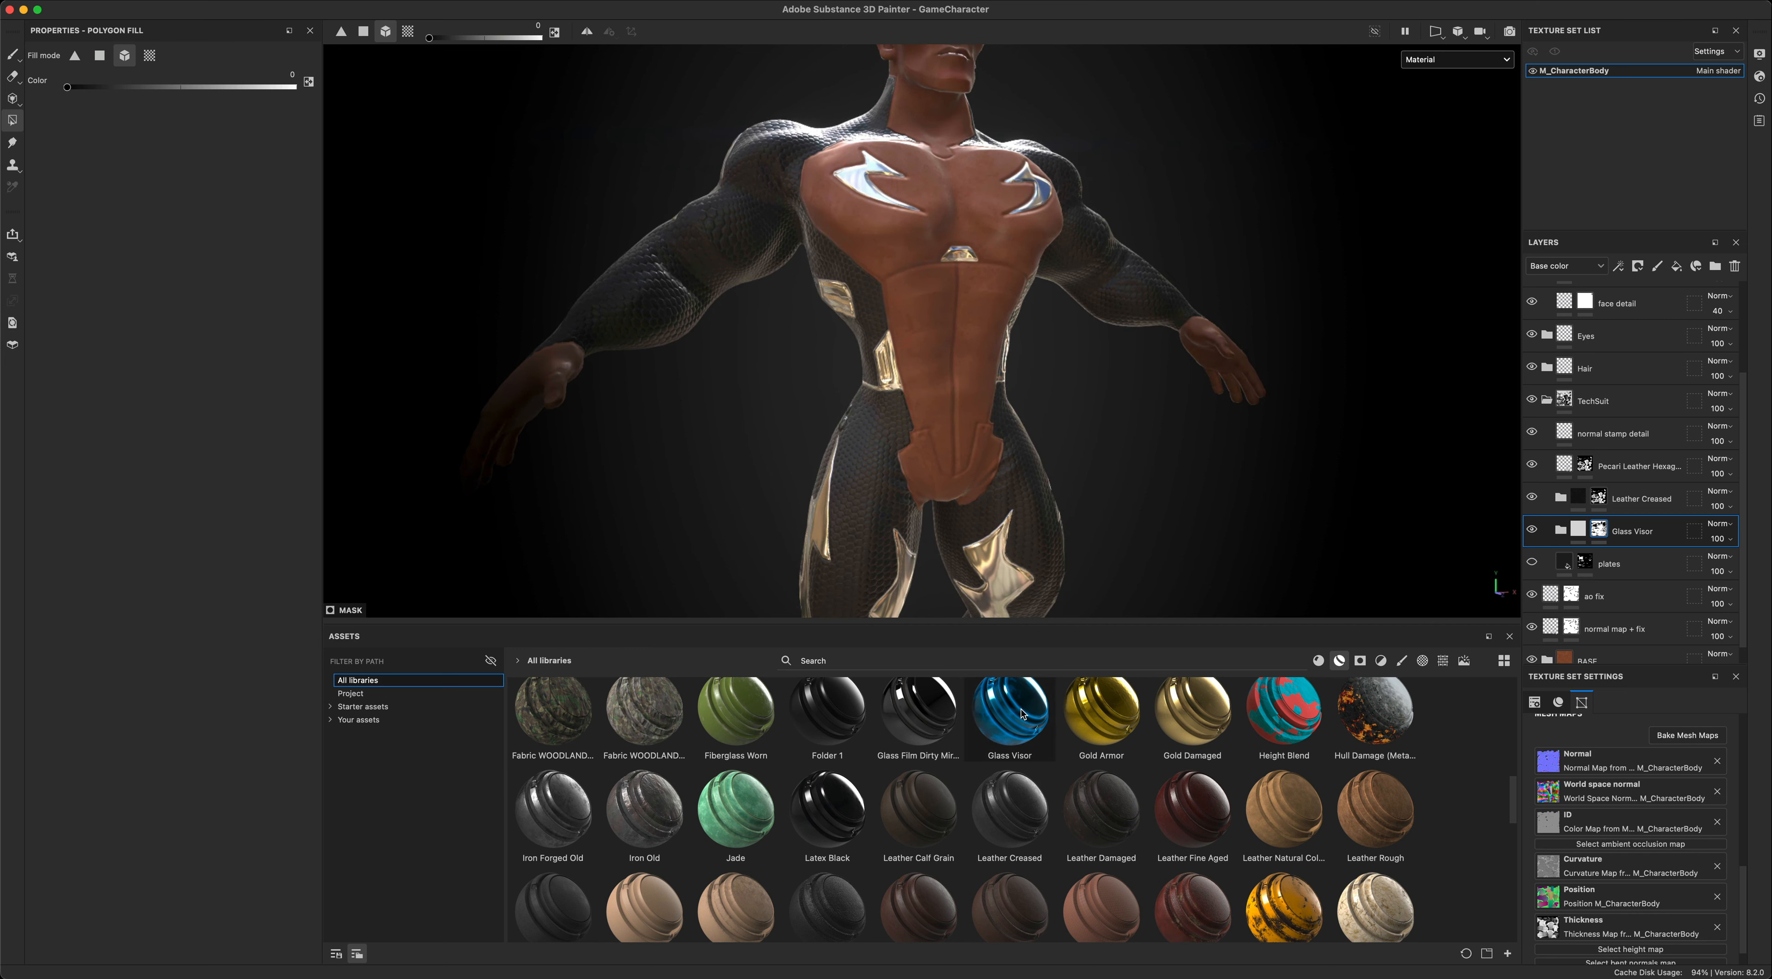
mouse_move(1022, 714)
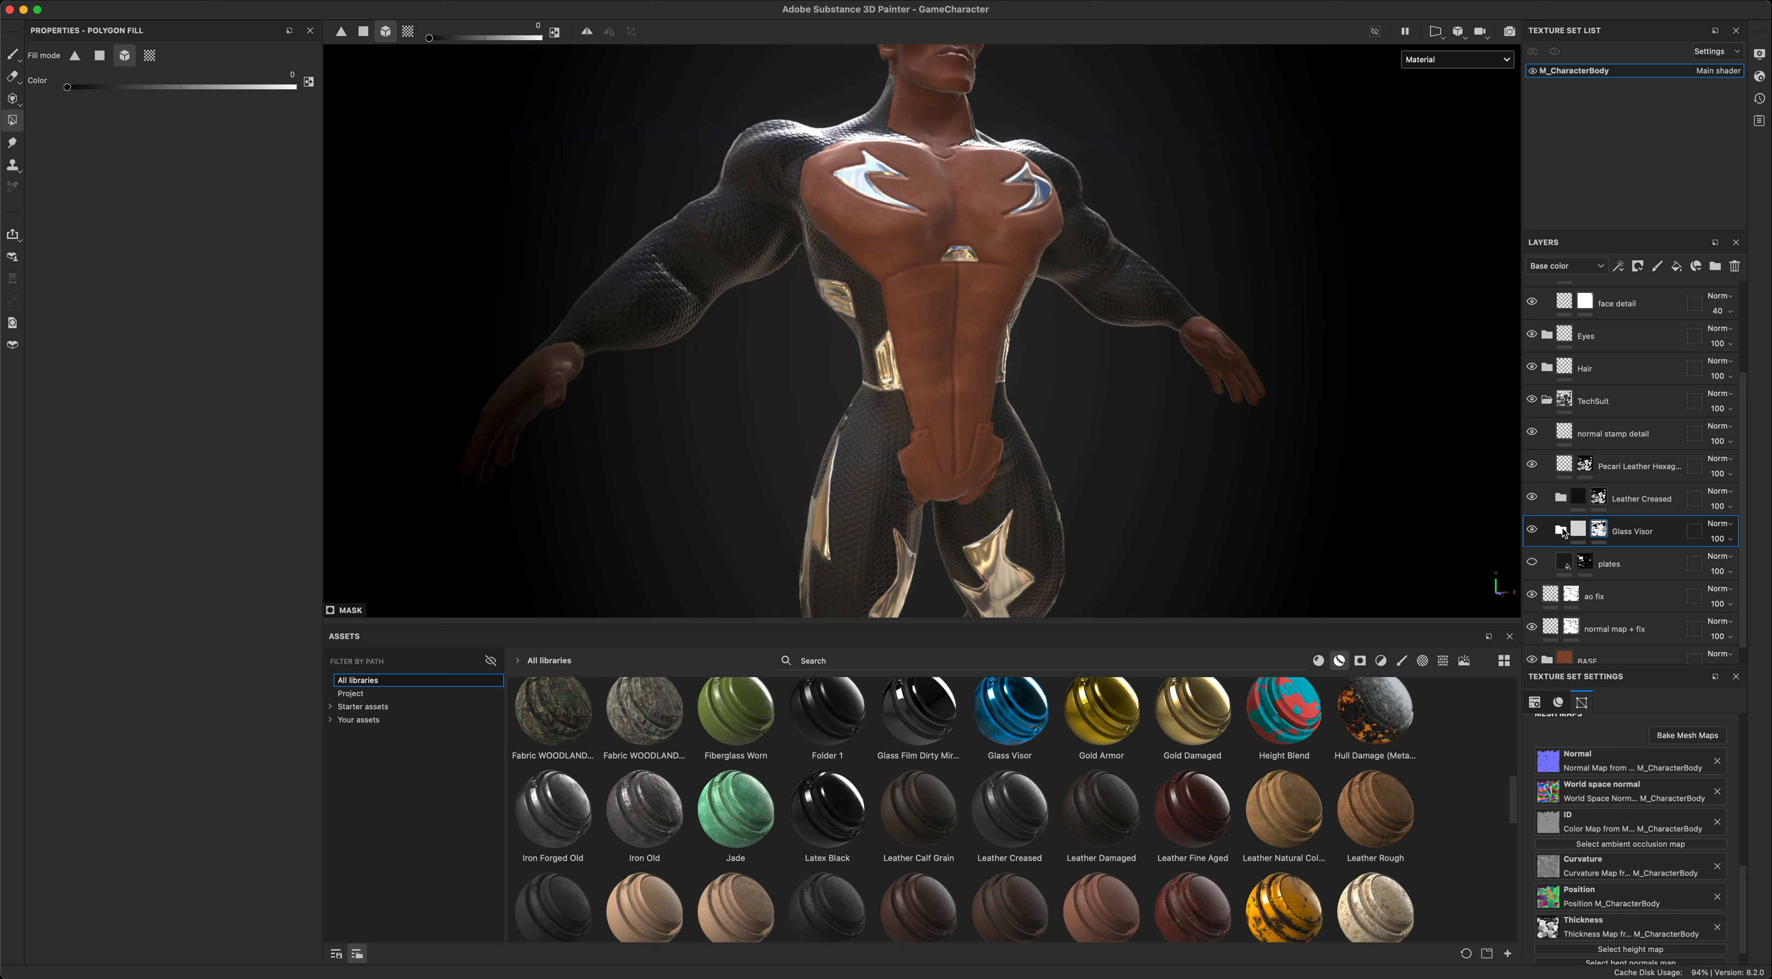
- Show the plates layer, comparing the suit's torso with it on and off
click(1532, 563)
click(1532, 563)
click(1532, 563)
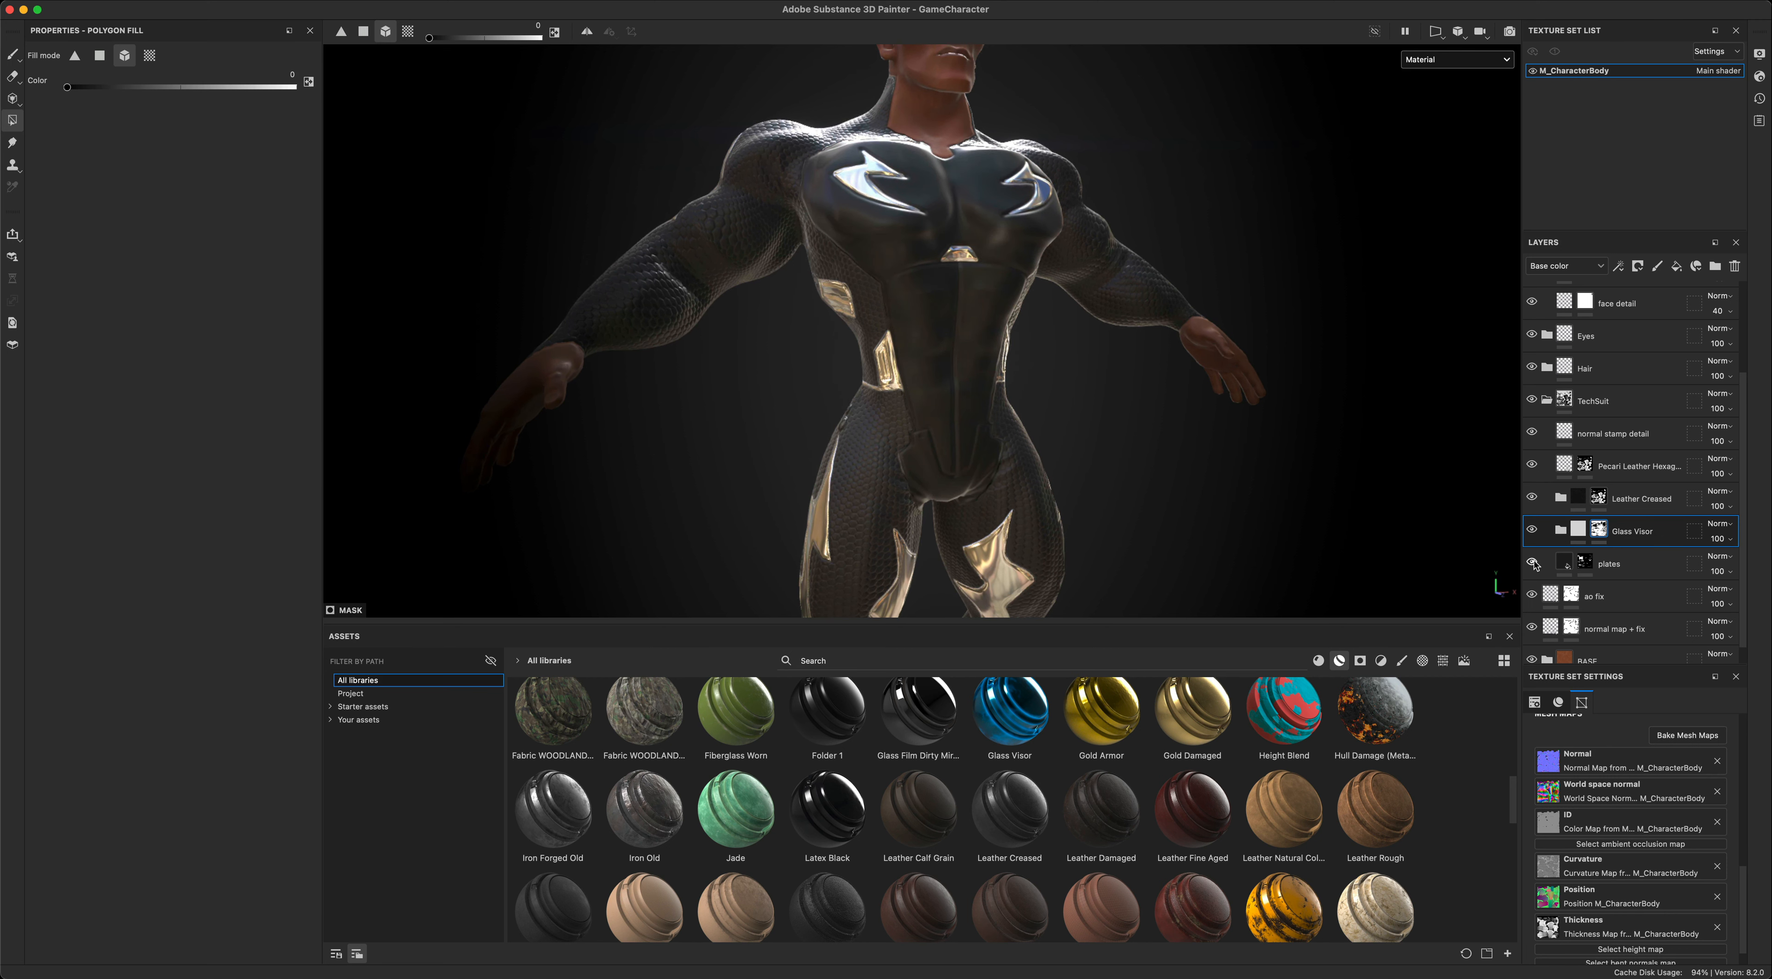
click(1532, 563)
click(1532, 563)
click(1533, 563)
click(1532, 563)
alt+drag(1054, 363, 1089, 424)
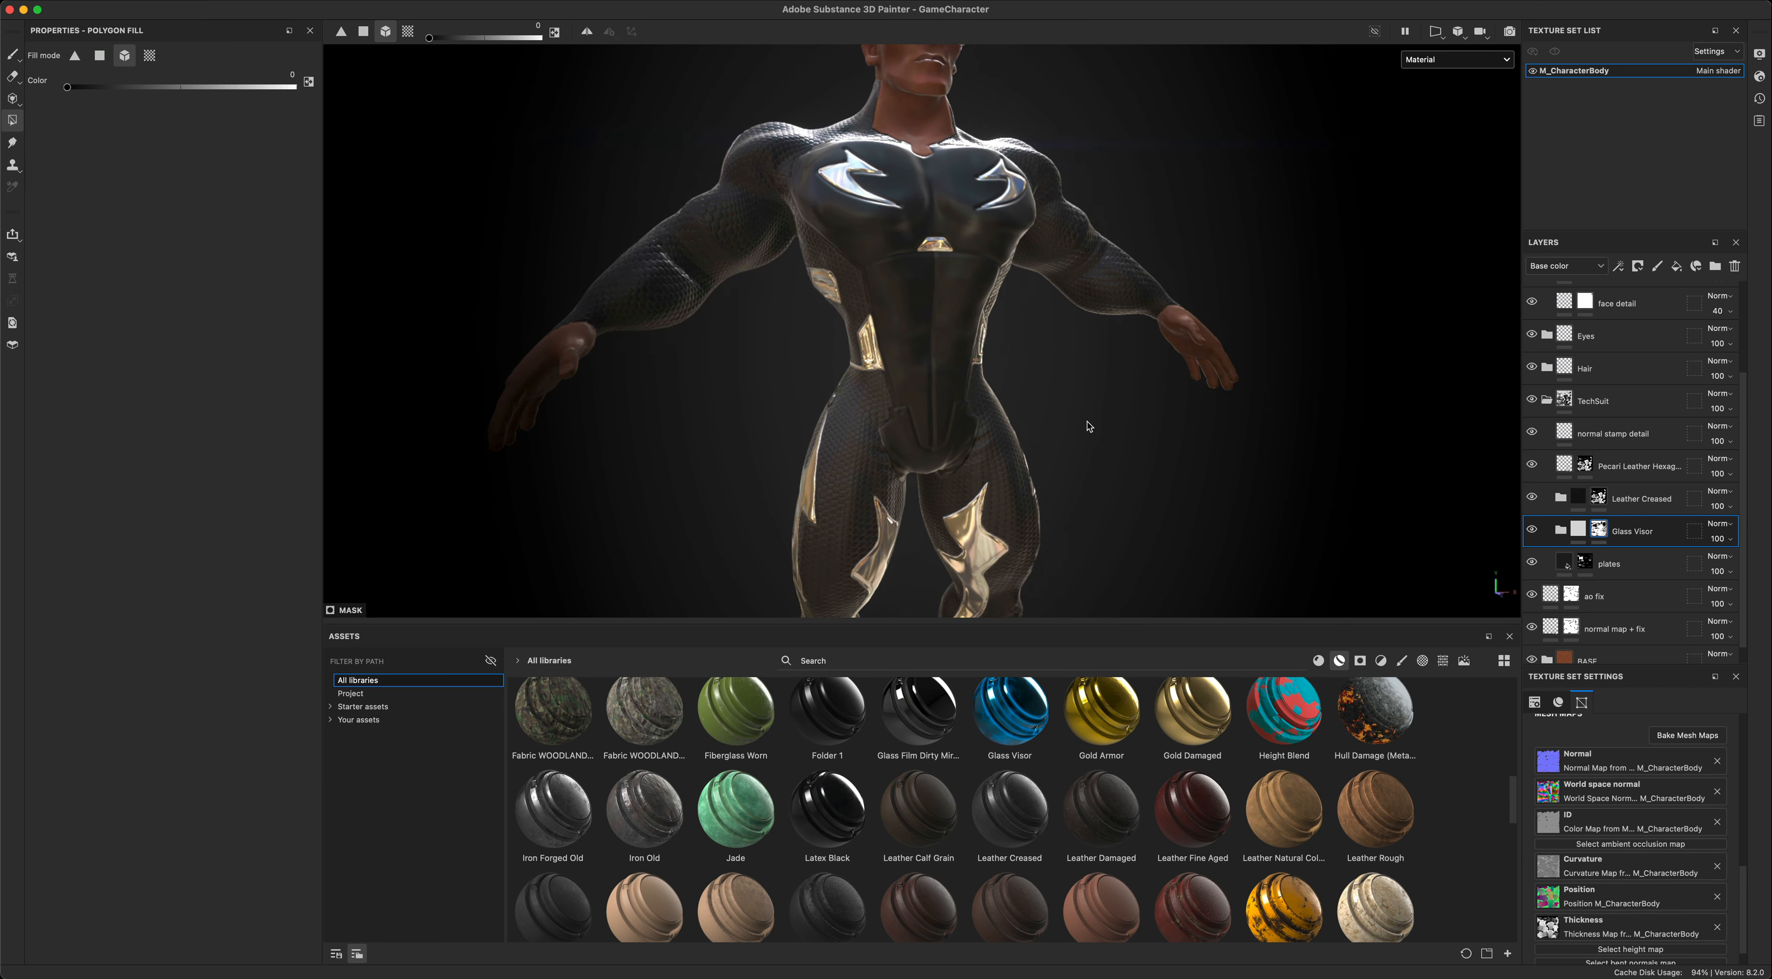
- Compare the suit with the Glass Visor folder and the plates layer each briefly hidden
click(1532, 530)
click(1532, 531)
click(1532, 563)
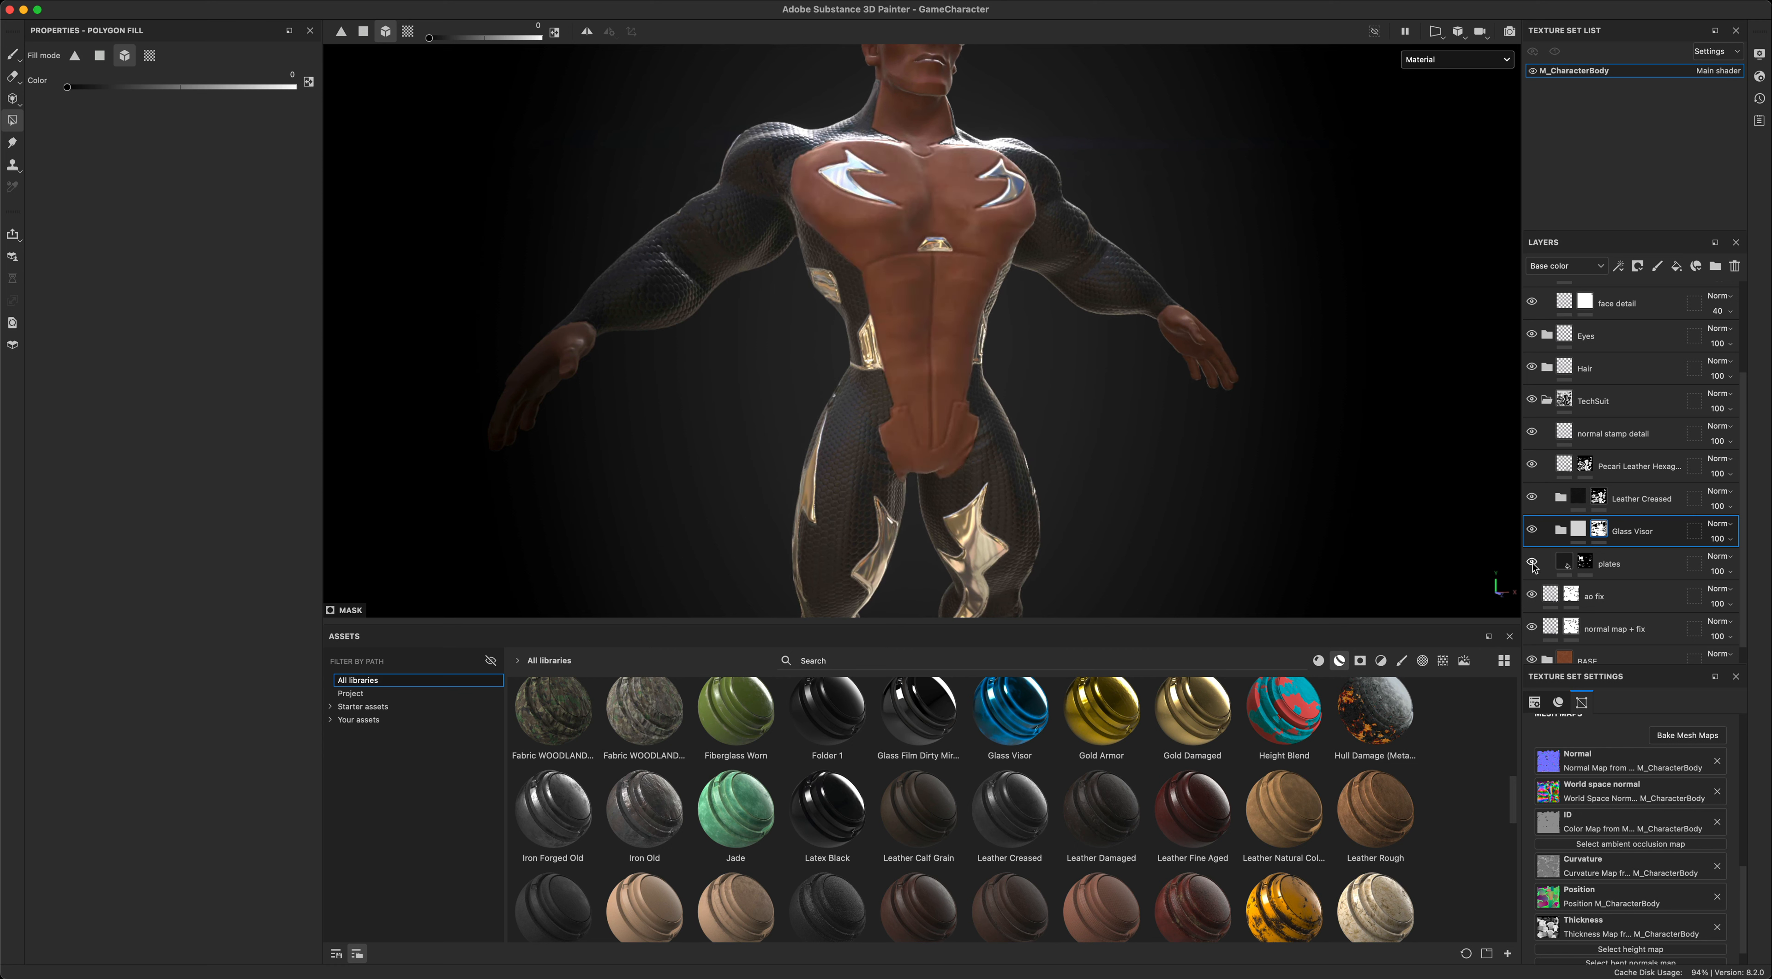
click(1532, 563)
- Lower the plates fill layer's roughness to 0.2607
click(1565, 563)
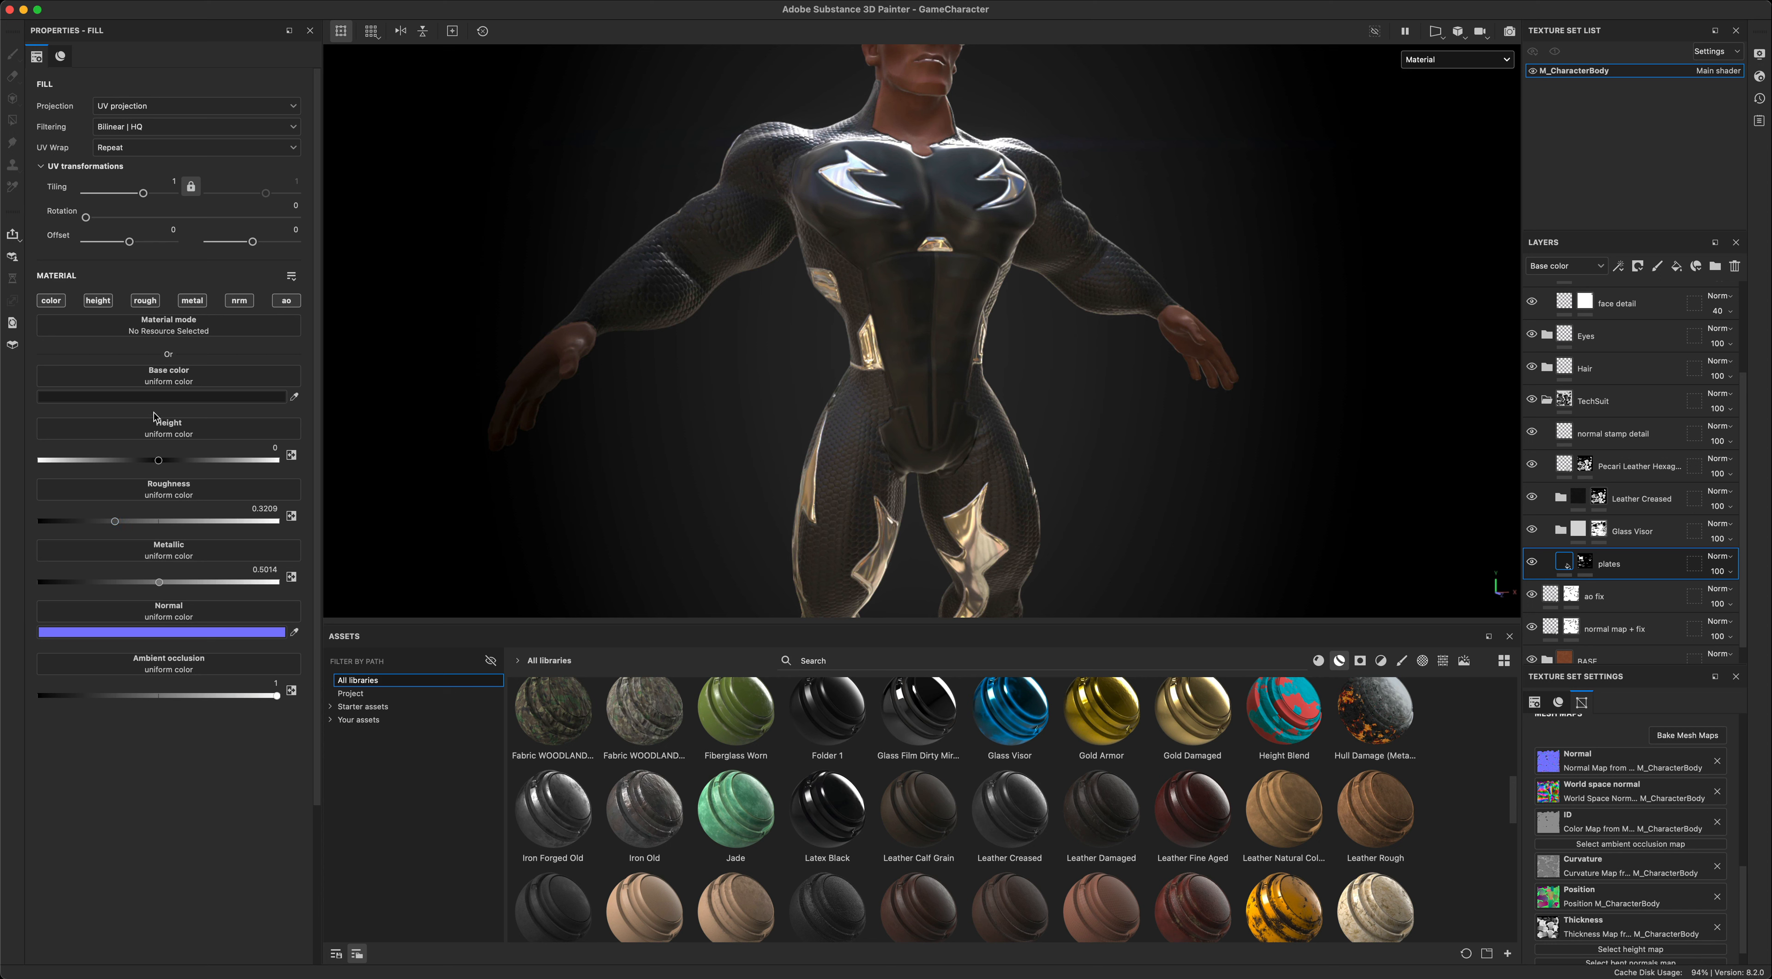
mouse_move(115, 525)
mouse_down()
mouse_move(49, 525)
mouse_move(290, 520)
mouse_move(102, 531)
mouse_up()
alt+drag(627, 461, 604, 467)
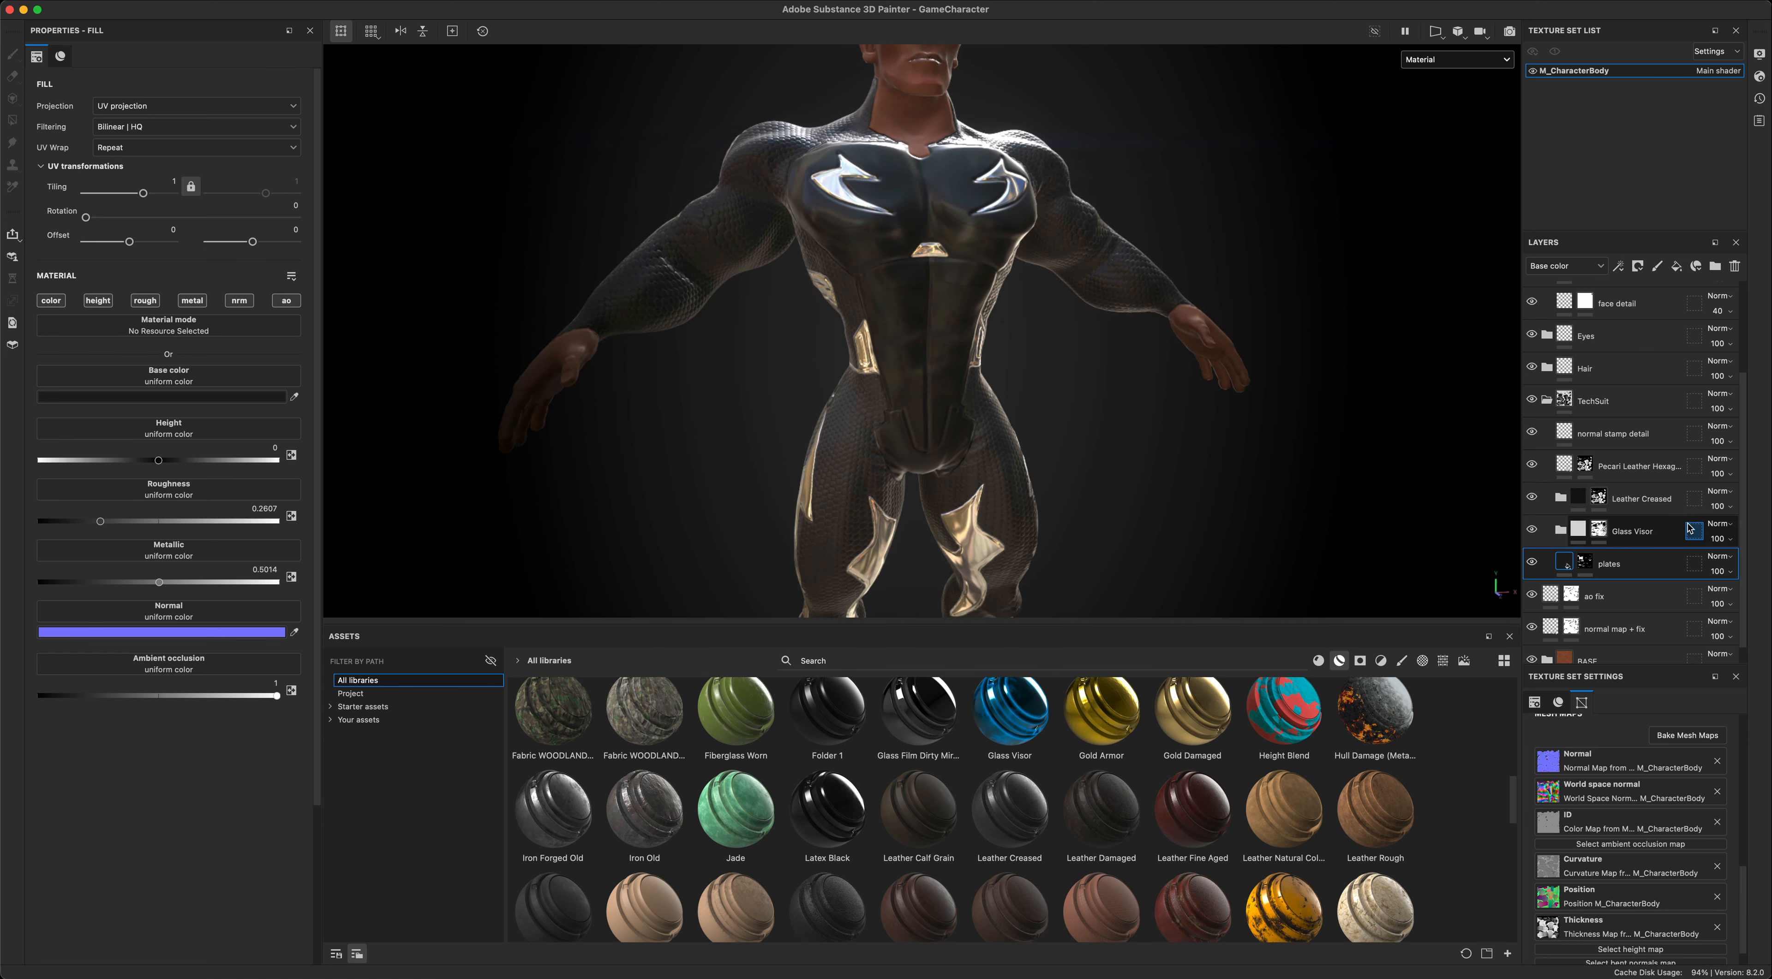
- Examine the full textured character from several angles and under rotated lighting, with the layer stack shown from its uppermost layer
scroll(1637, 533, down, 1)
scroll(1320, 482, down, 2)
scroll(1318, 478, down, 3)
alt+middle_drag(1215, 404, 1305, 436)
alt+drag(1235, 396, 1230, 445)
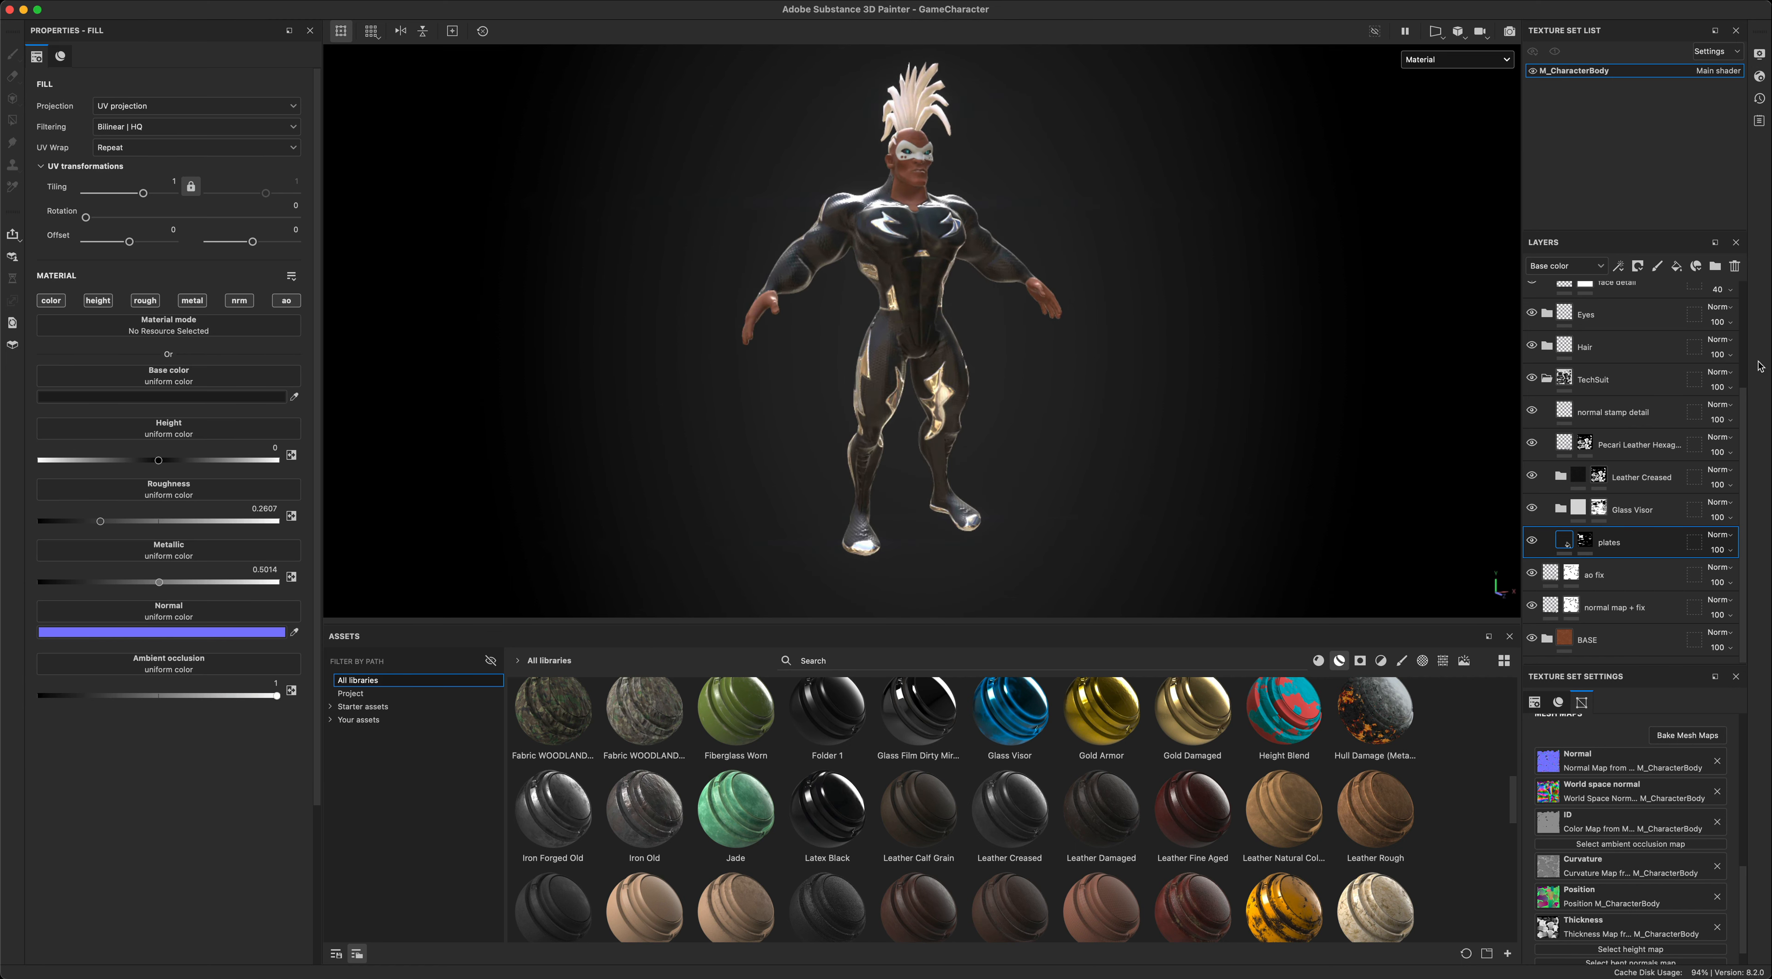
click(1743, 354)
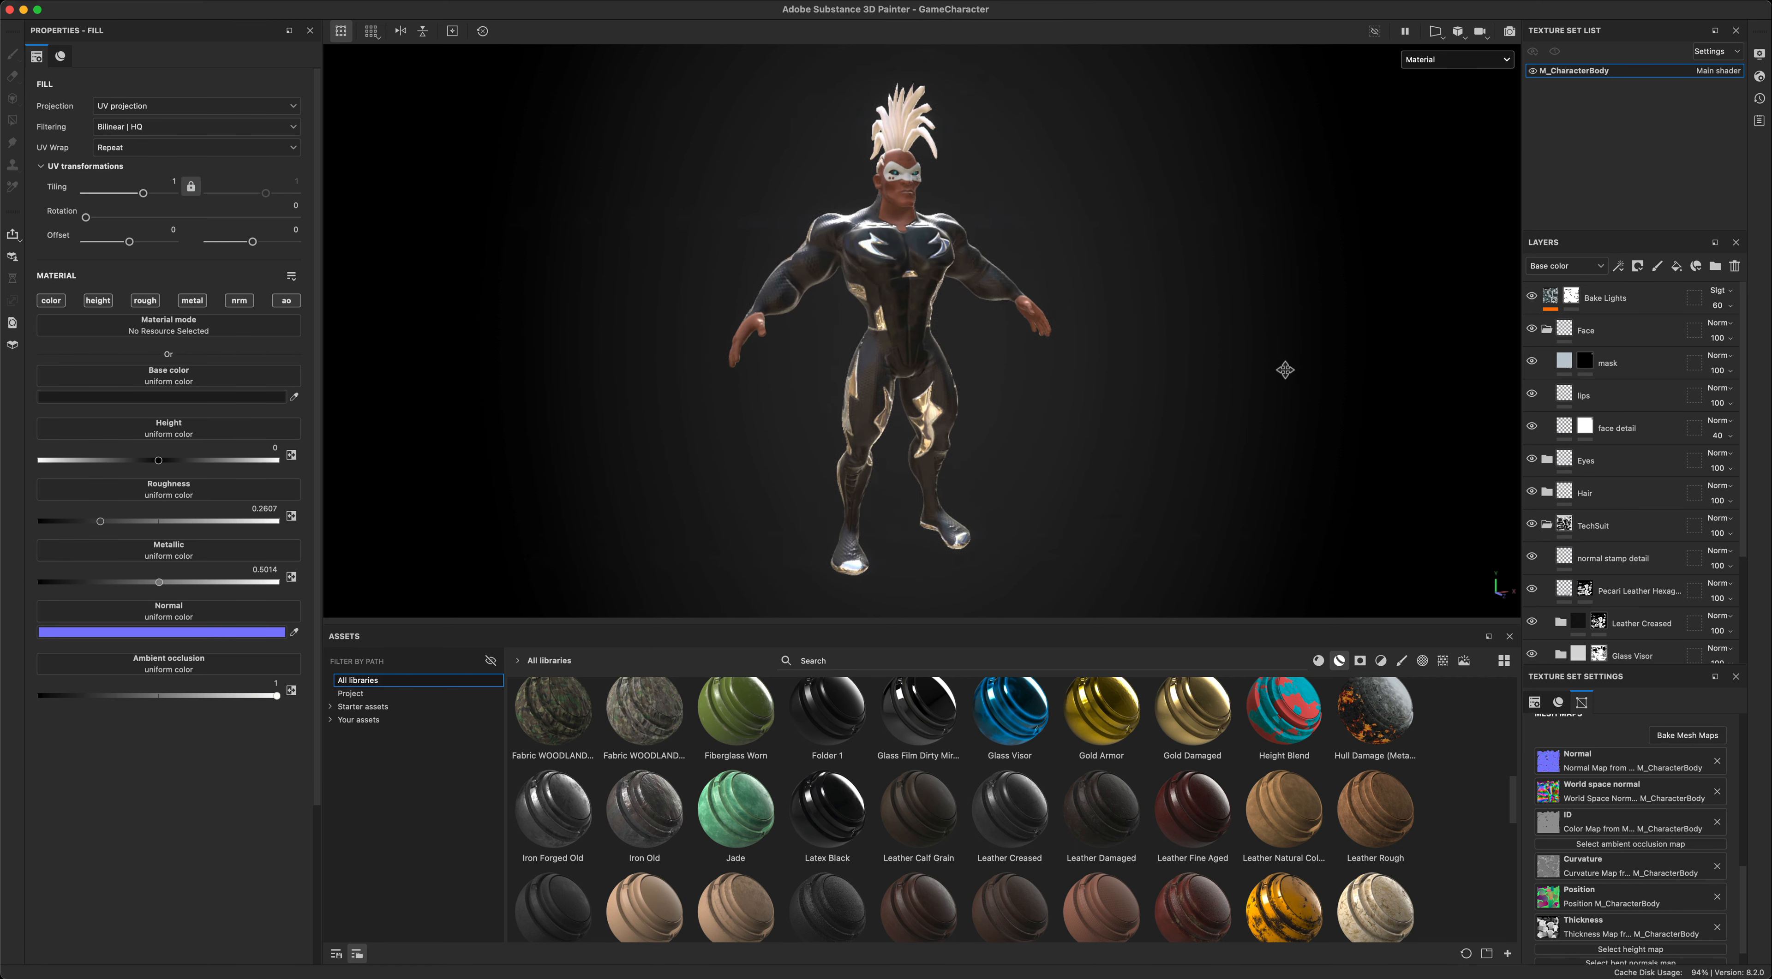
alt+drag(1286, 367, 1198, 380)
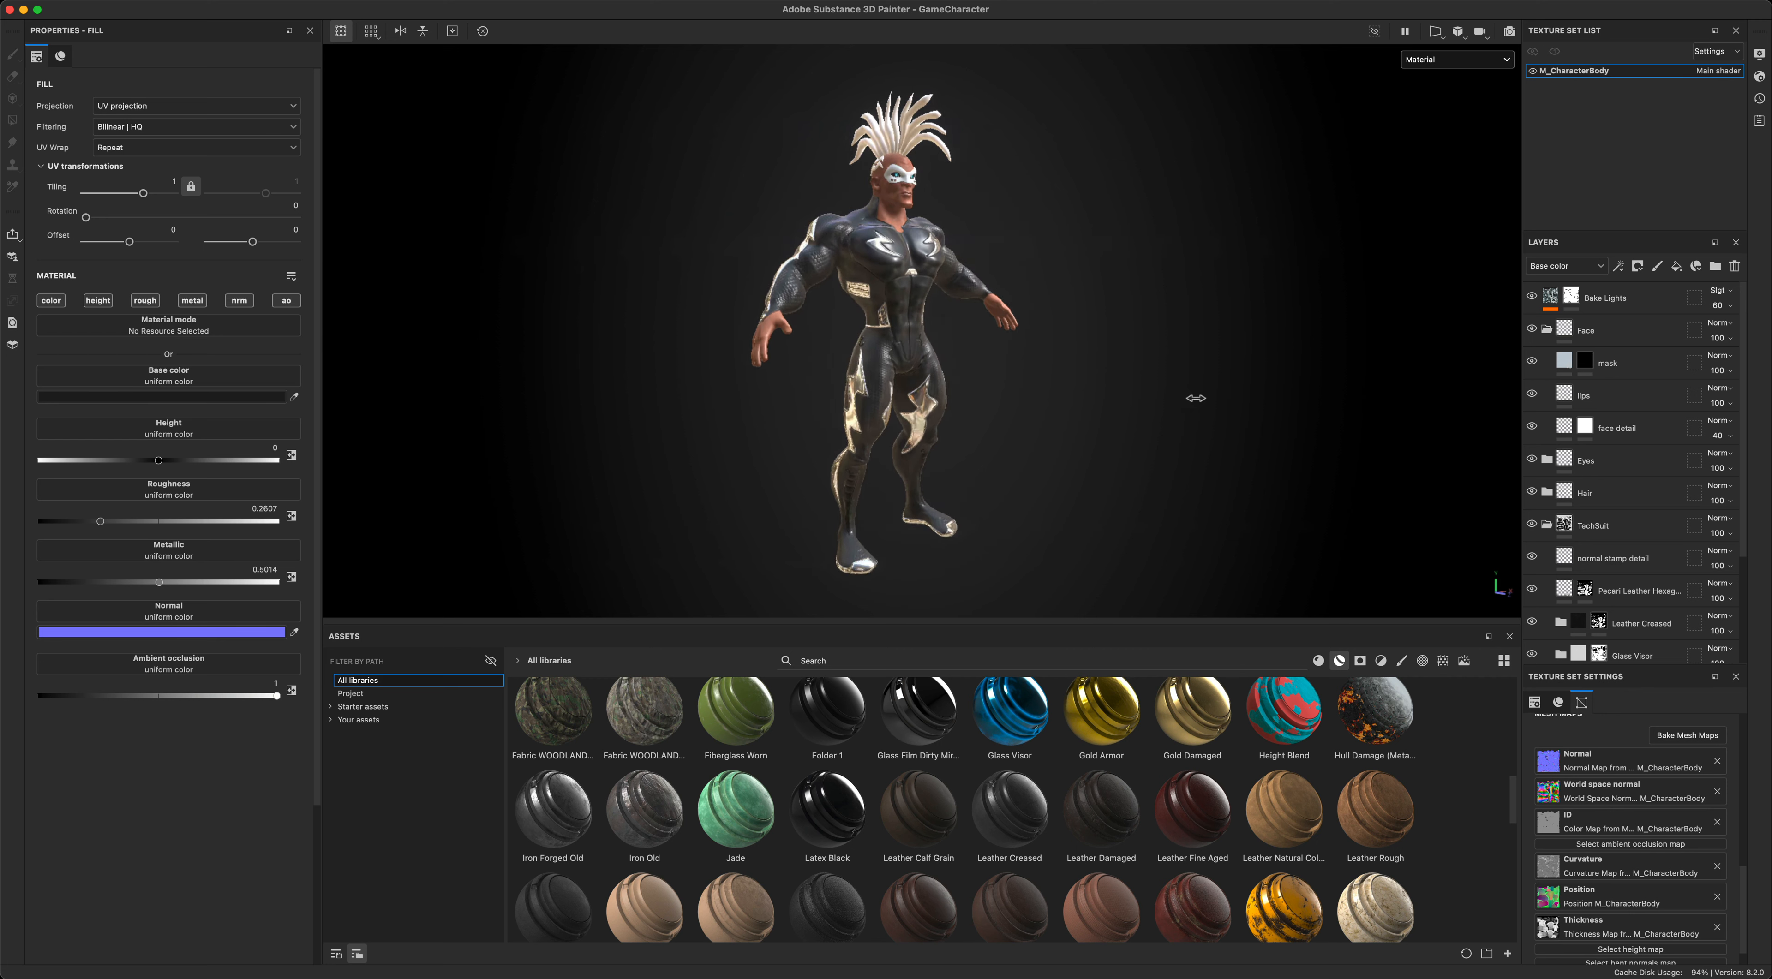
alt+drag(1140, 401, 1195, 425)
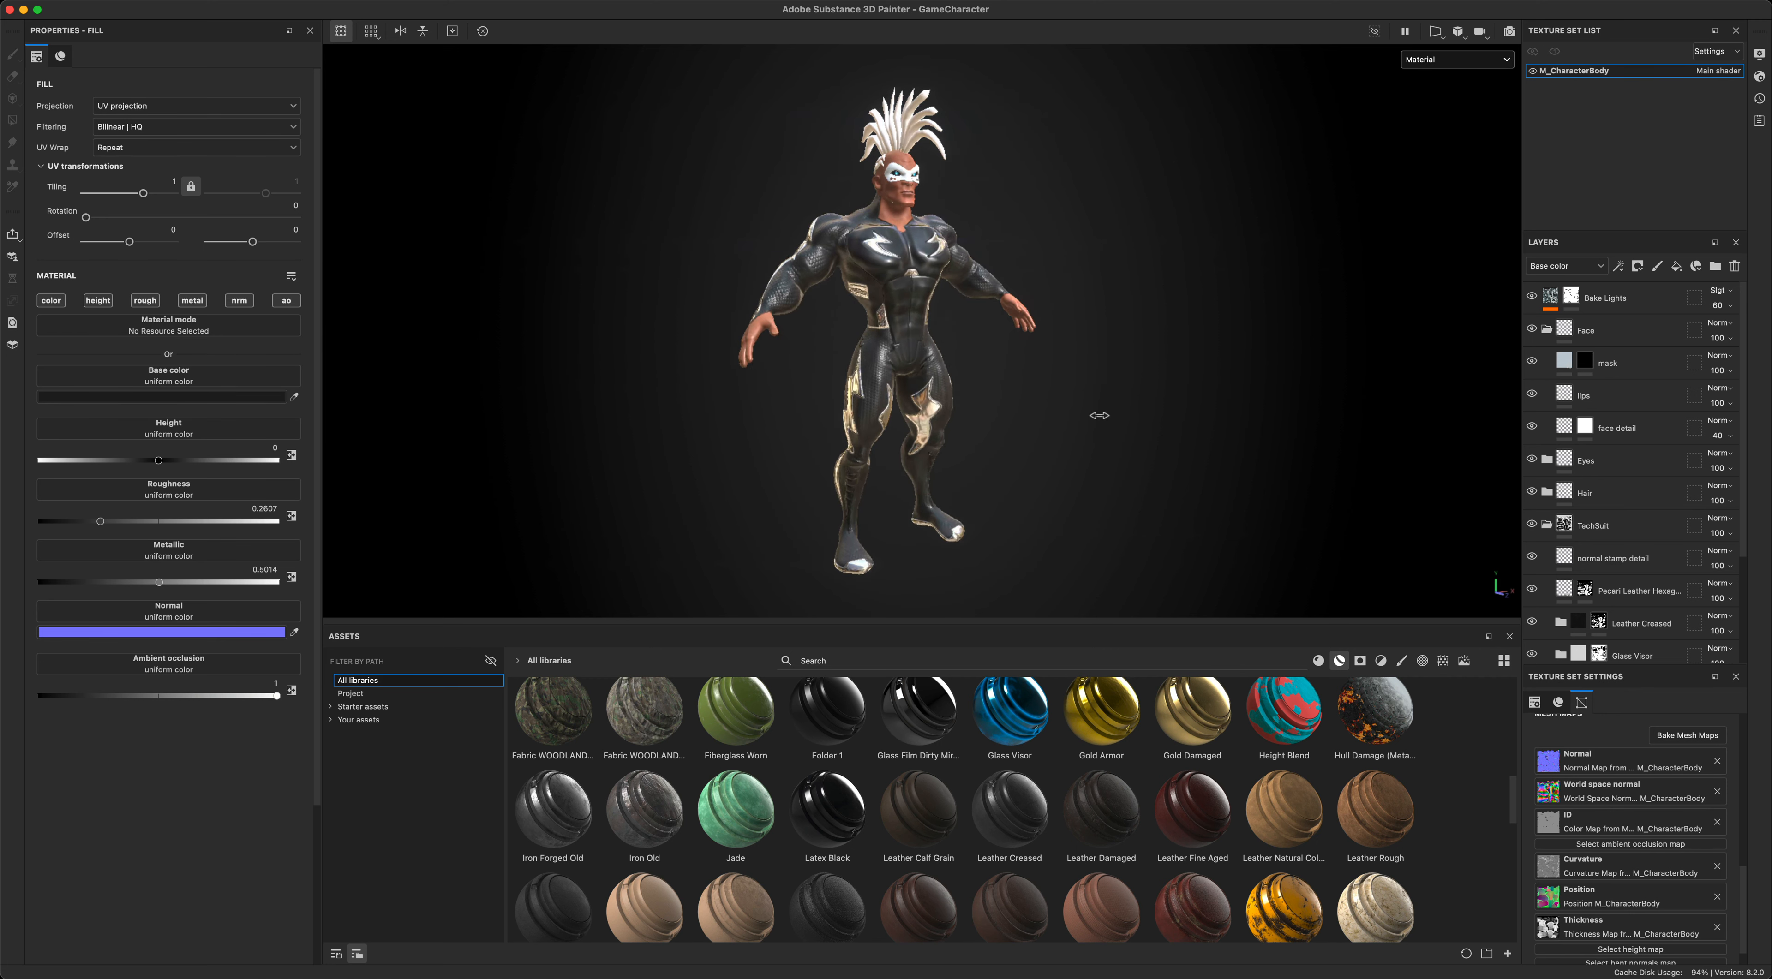
shift+right_drag(1069, 415, 1154, 401)
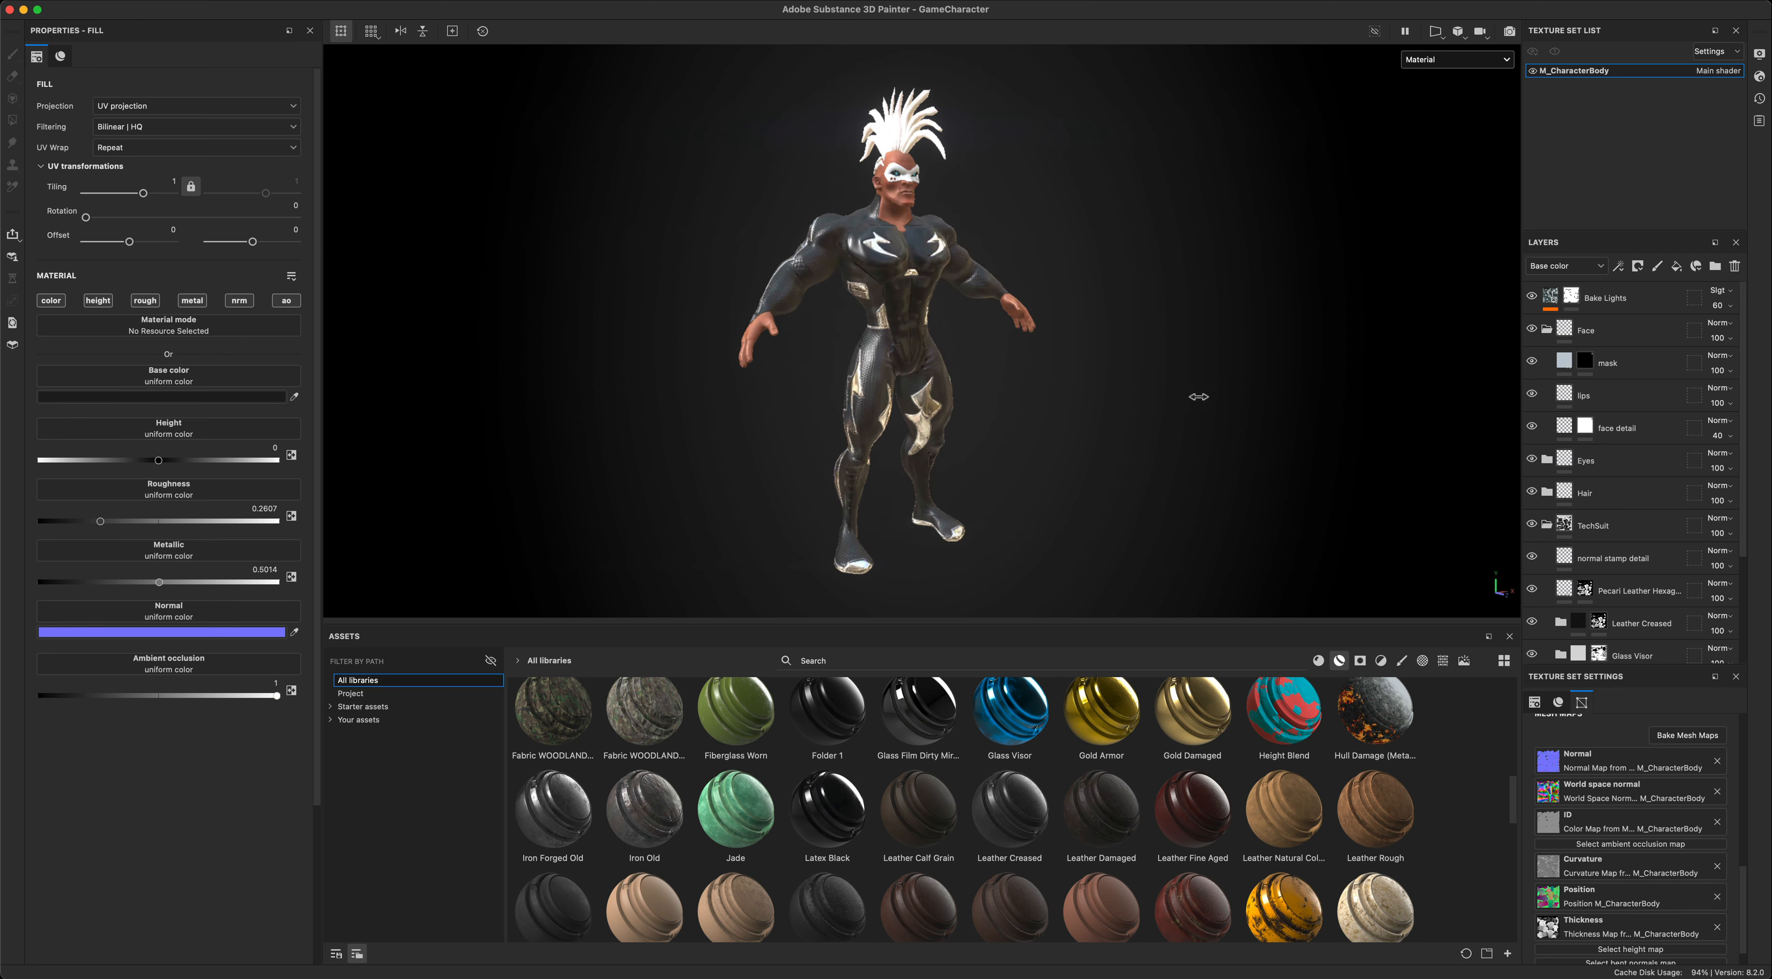
alt+drag(1244, 387, 976, 421)
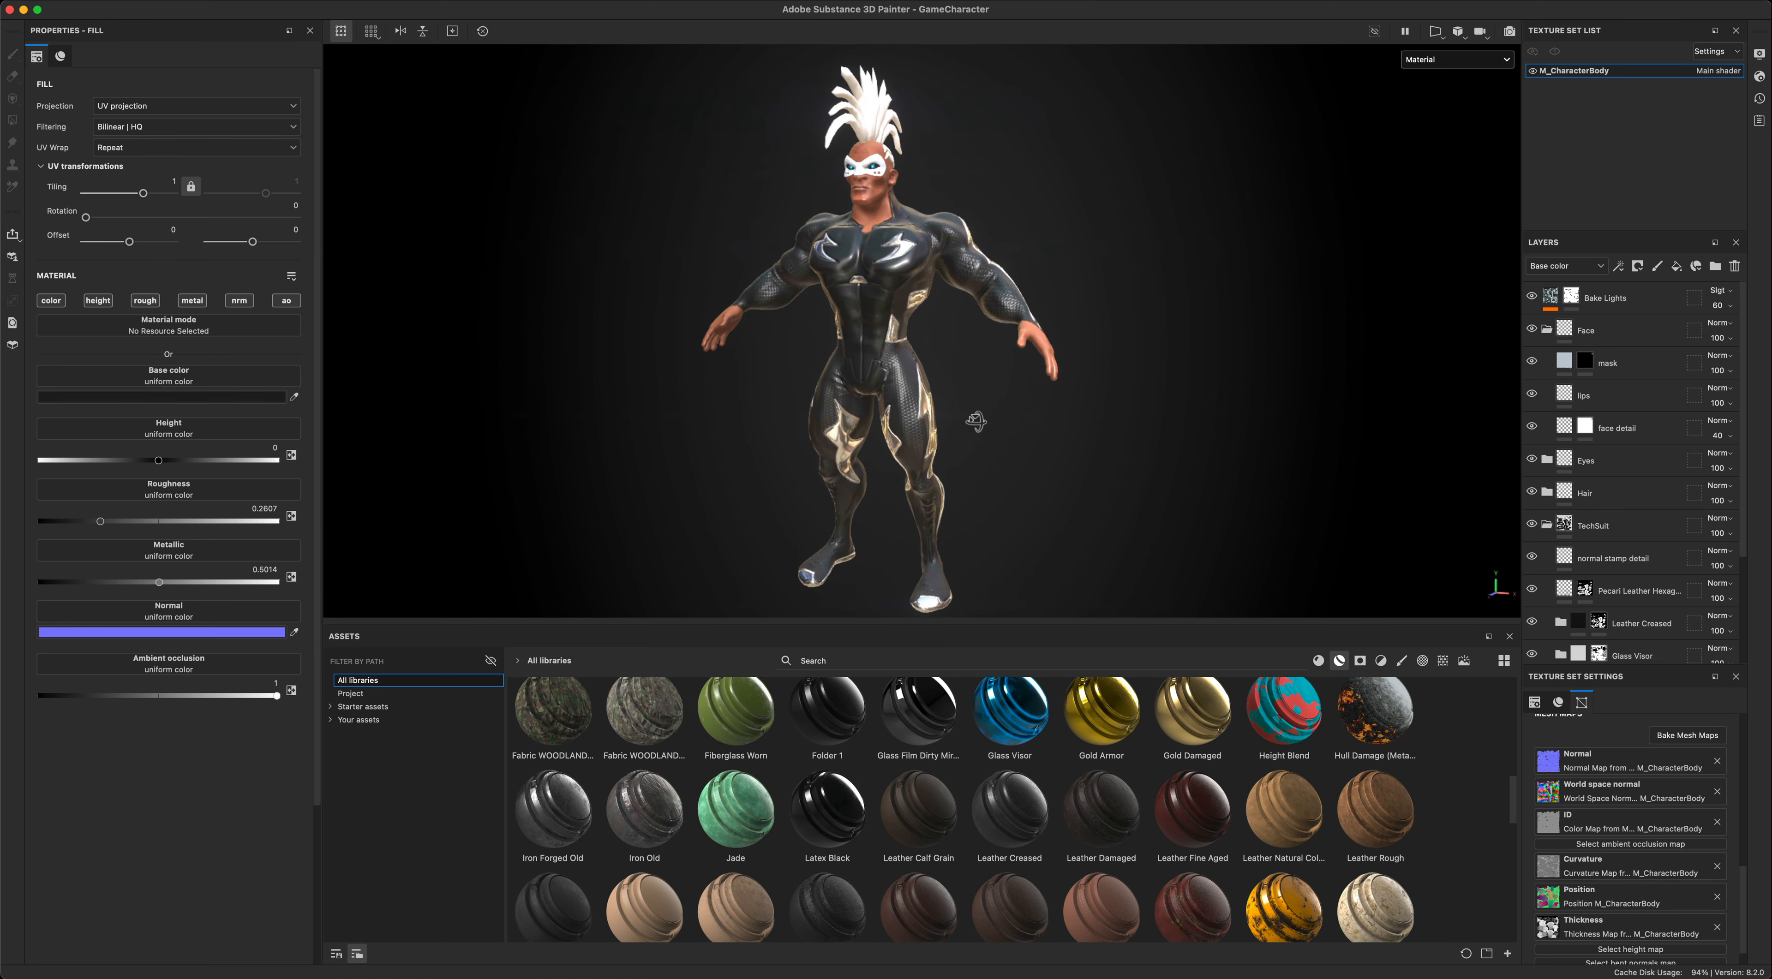
alt+middle_drag(1108, 434, 1231, 450)
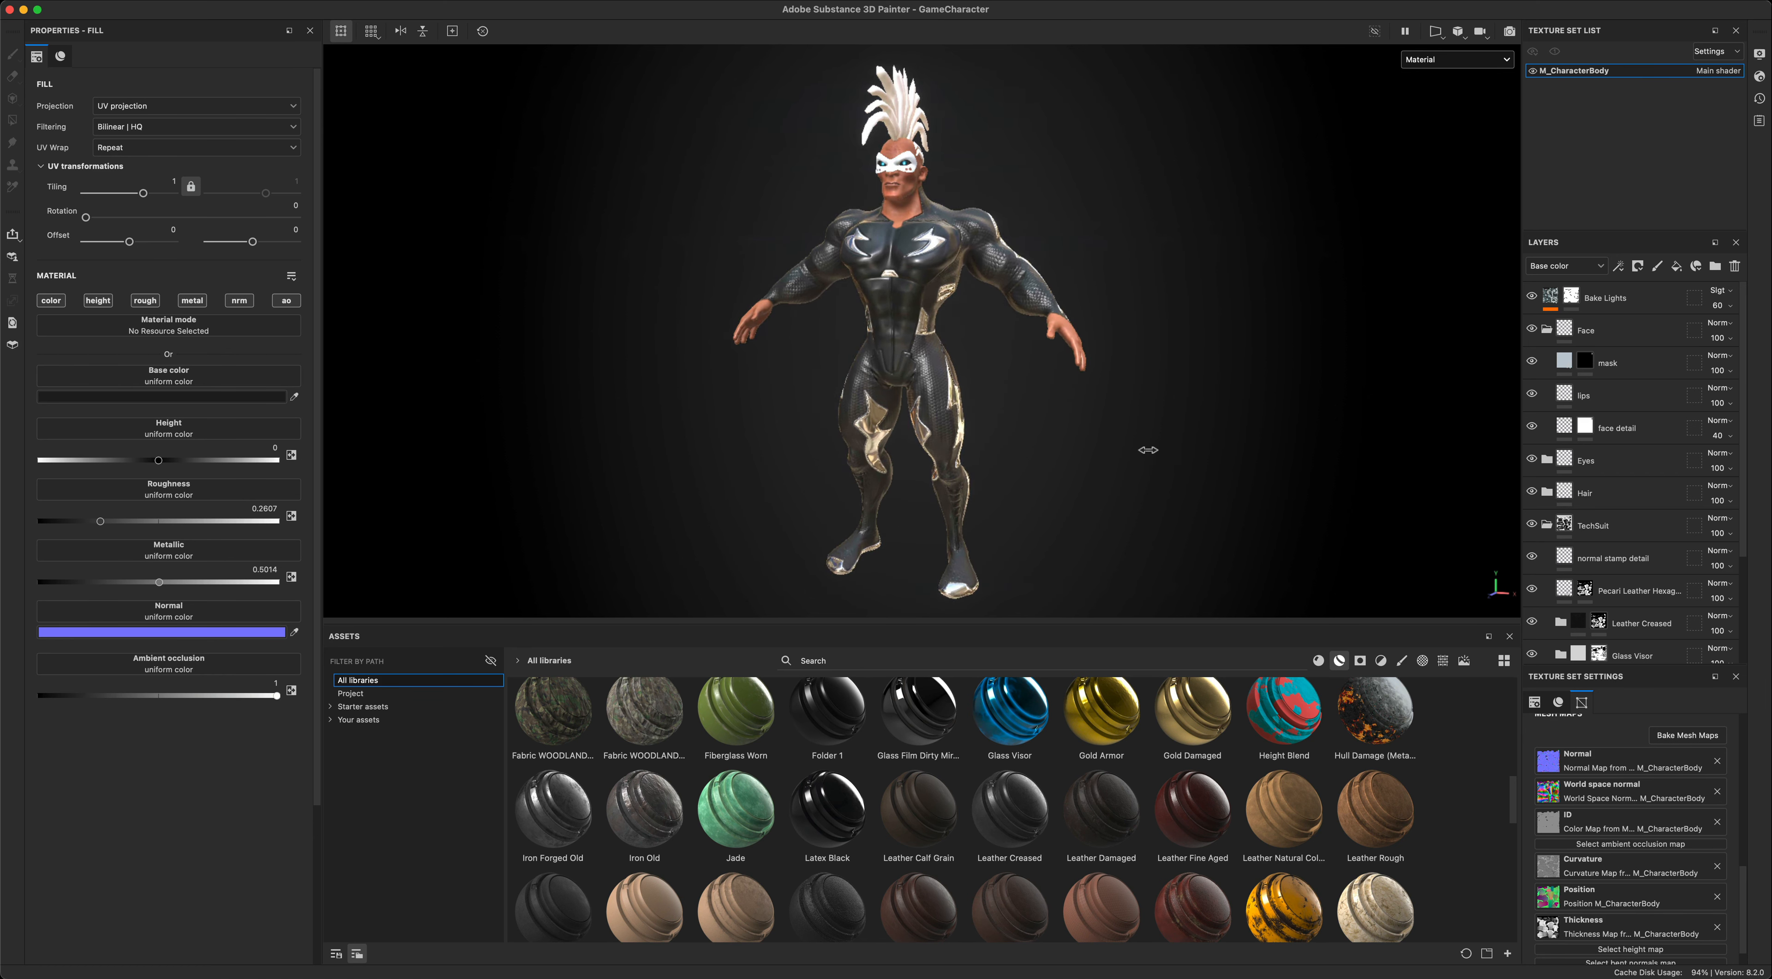
mouse_move(1136, 457)
alt+mouse_down()
mouse_move(1355, 451)
mouse_move(1072, 450)
mouse_move(1254, 453)
mouse_move(1147, 454)
alt+mouse_up()
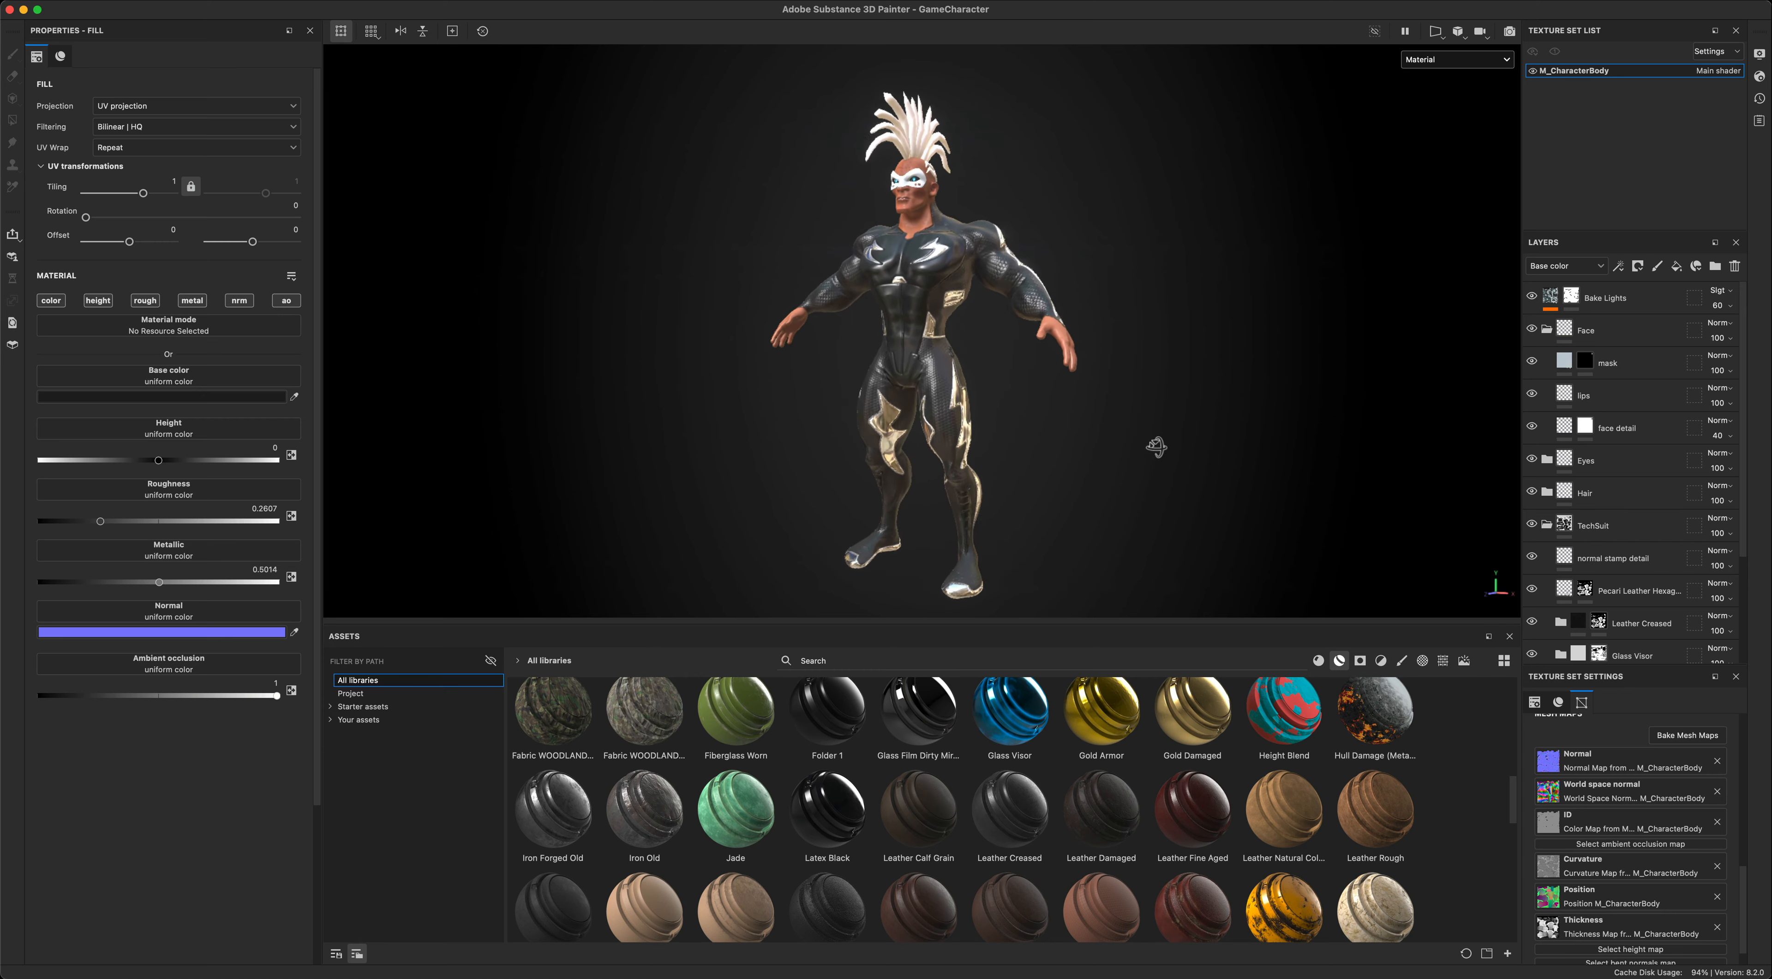